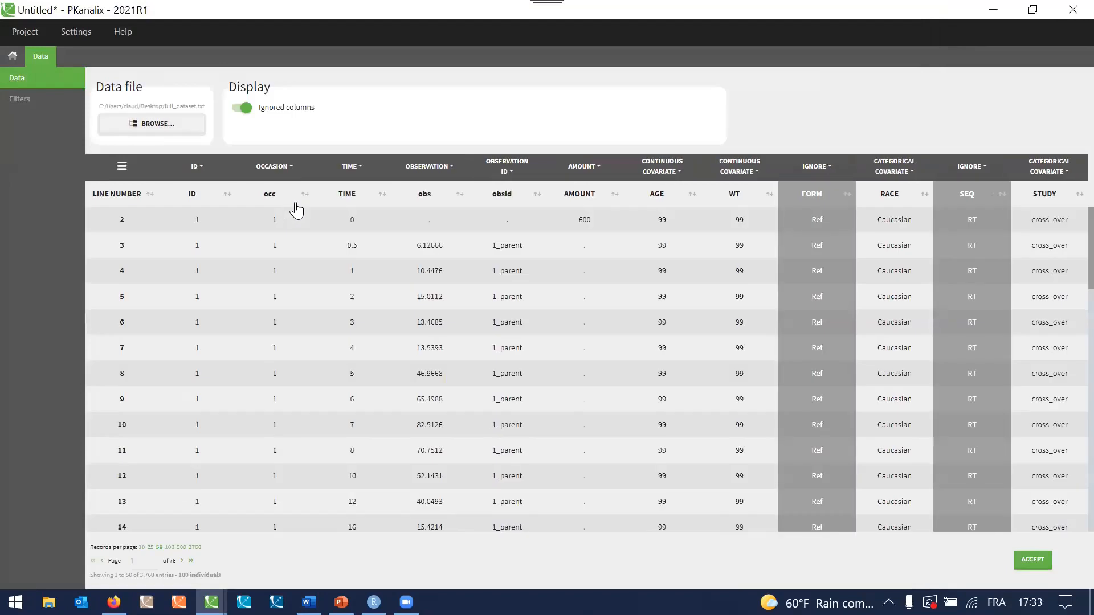
# Step: Tag the FORM and SEQ columns as categorical covariates and accept the dataset
pyautogui.click(816, 166)
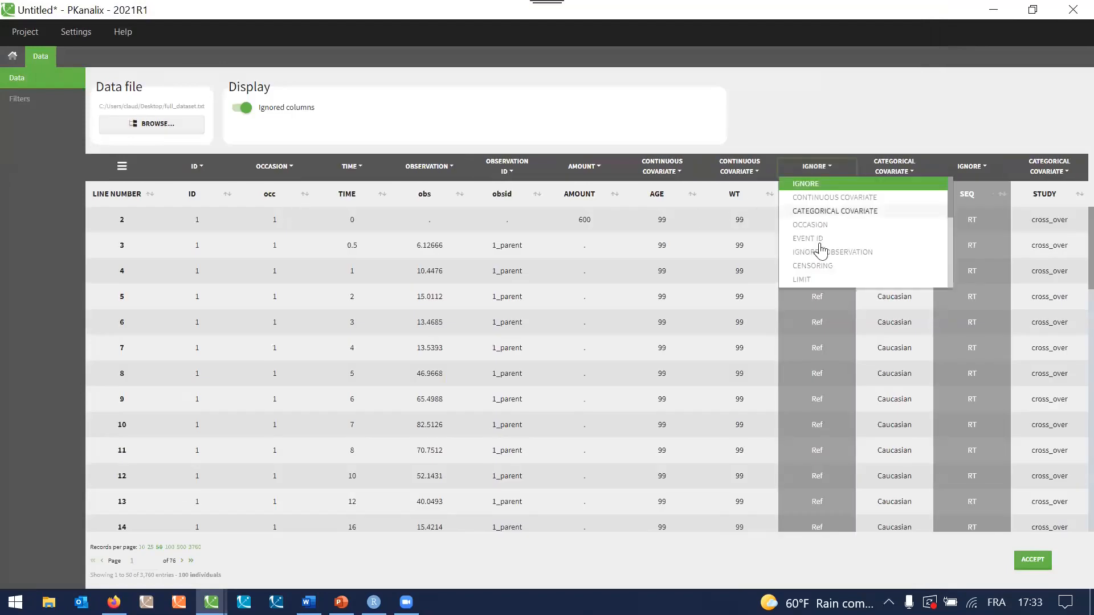
pyautogui.click(835, 211)
pyautogui.click(972, 166)
pyautogui.click(973, 212)
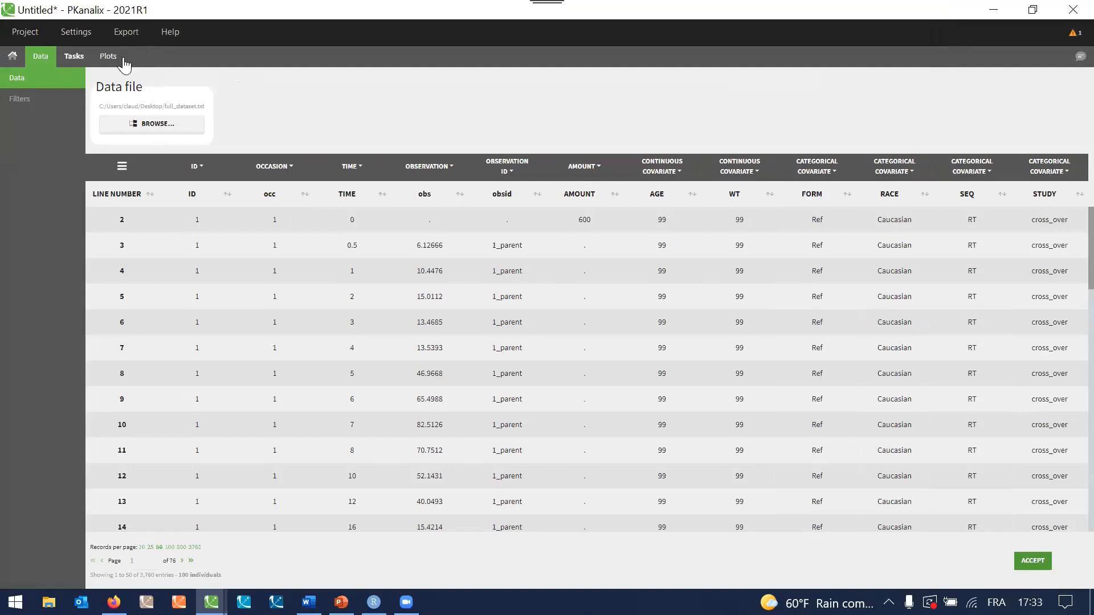
# Step: Show the observed data plot for y1_parent
pyautogui.click(121, 59)
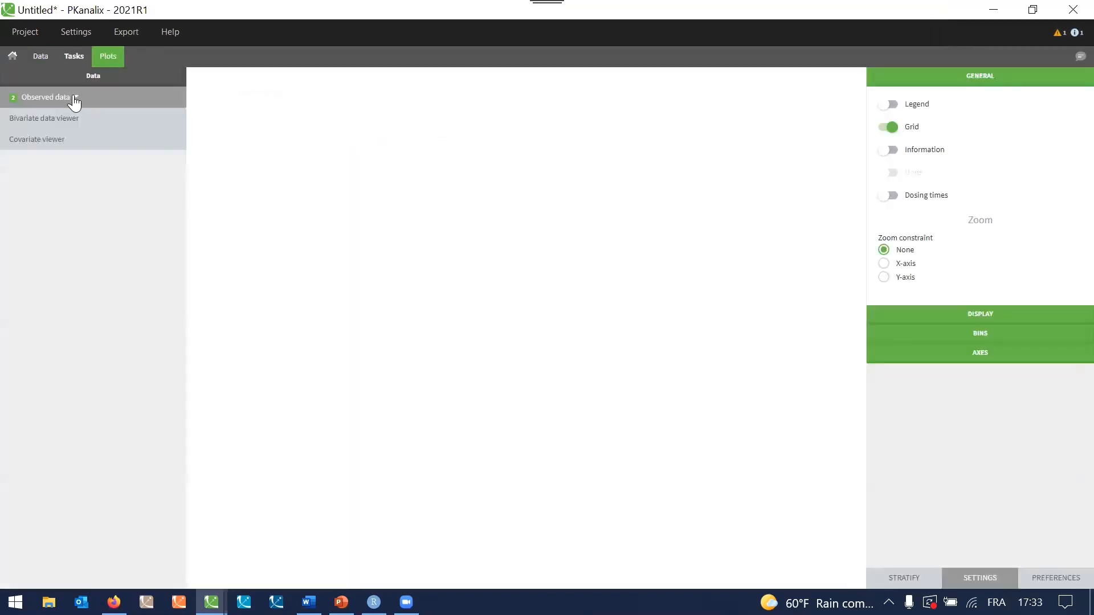
pyautogui.click(73, 100)
pyautogui.click(46, 131)
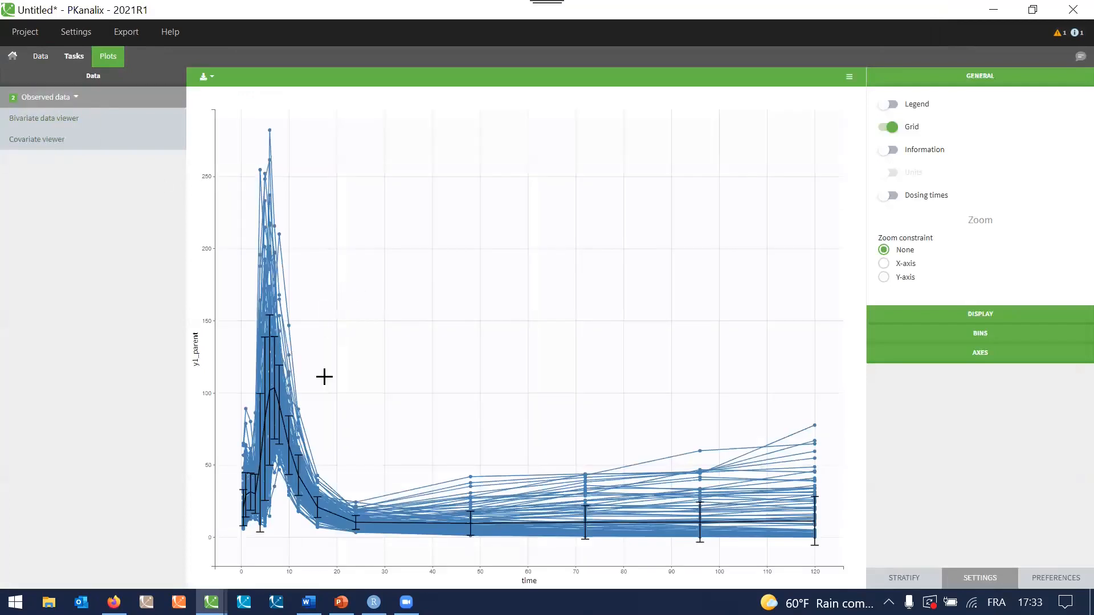
# Step: Split the y1_parent observed data plot by STUDY and colour it by FORM
pyautogui.click(906, 577)
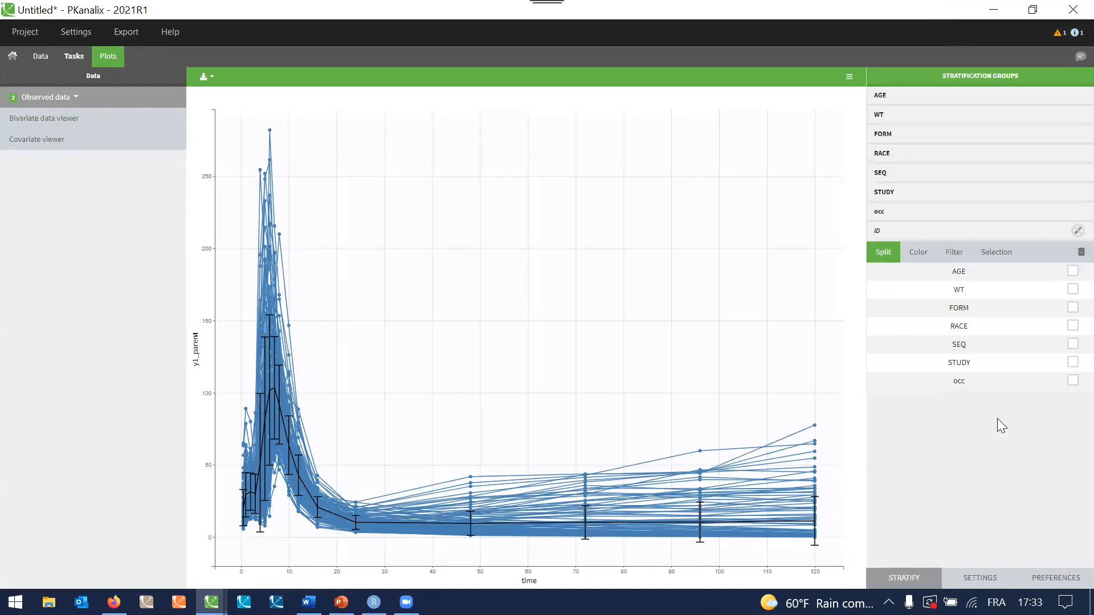
pyautogui.click(1071, 364)
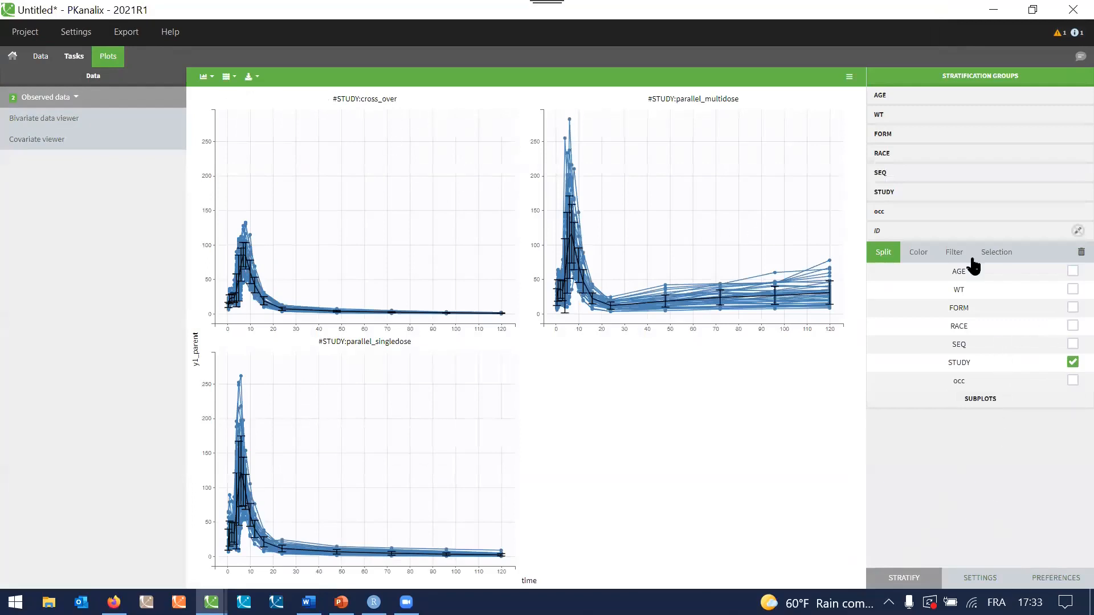
pyautogui.click(918, 252)
pyautogui.click(1073, 308)
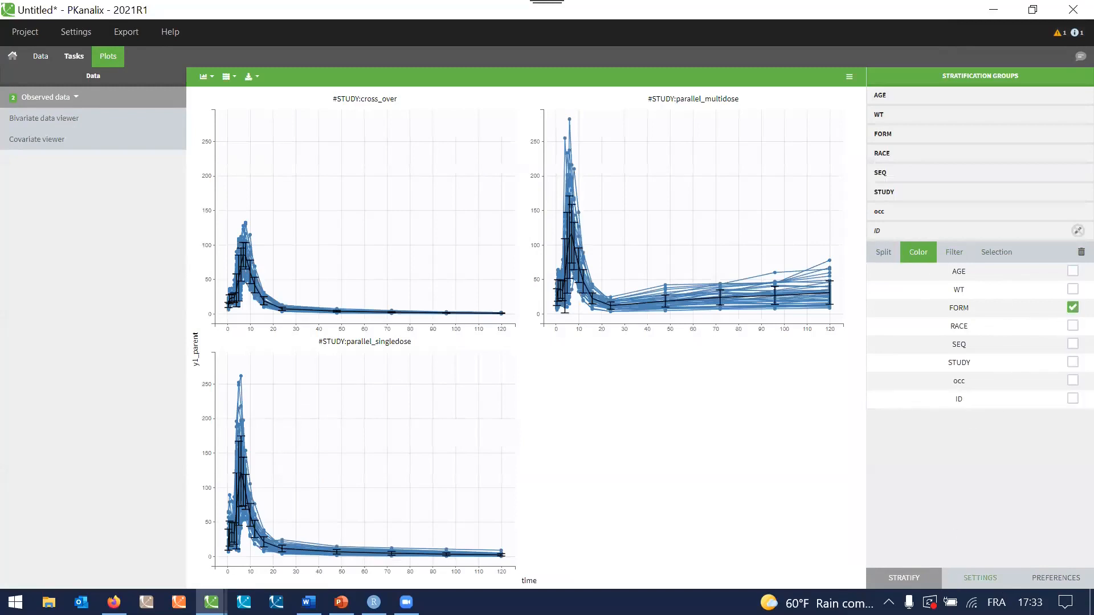
# Step: Make dosing times always visible on the y1_parent plot, then show the legend and place it in the cross_over subplot
pyautogui.click(980, 577)
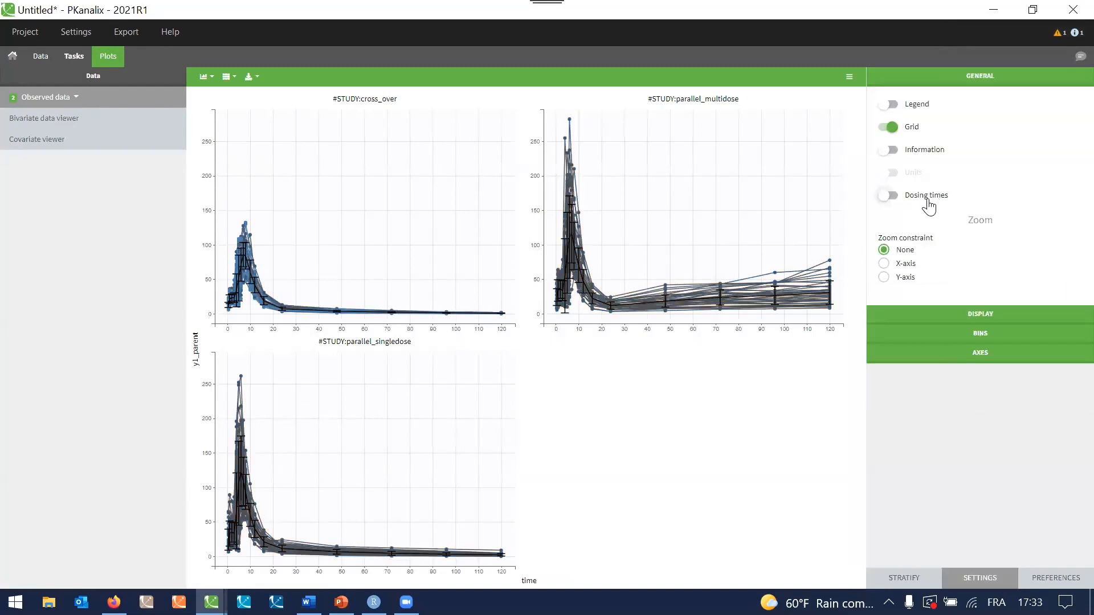
pyautogui.click(927, 200)
pyautogui.click(927, 232)
pyautogui.click(887, 104)
pyautogui.moveTo(794, 120); pyautogui.dragTo(371, 151)
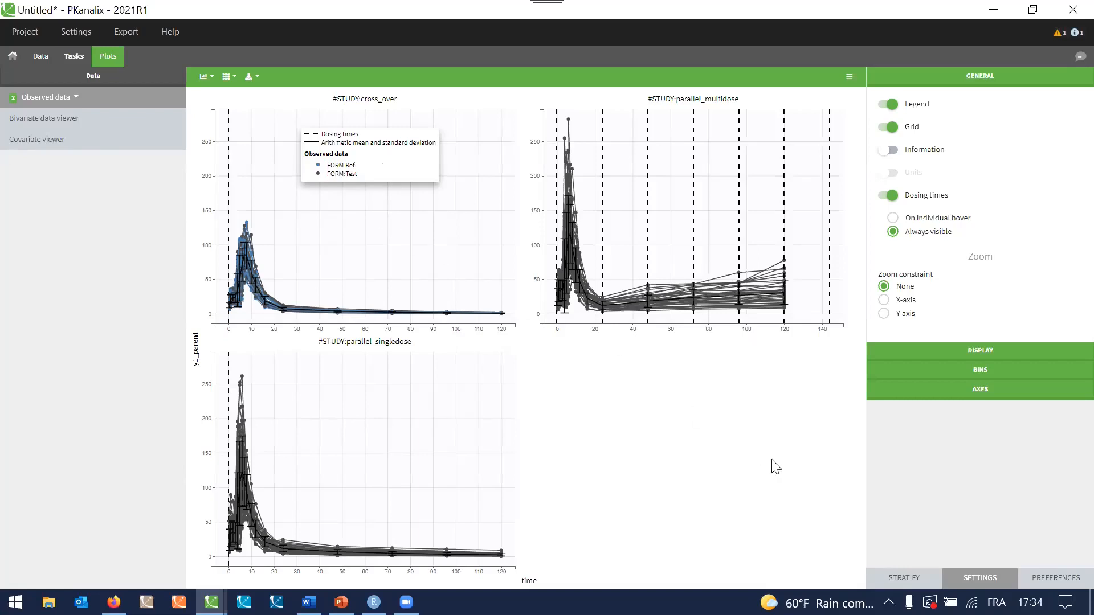
# Step: Switch the observed data plot to 2_metabolite
pyautogui.click(73, 99)
pyautogui.click(57, 121)
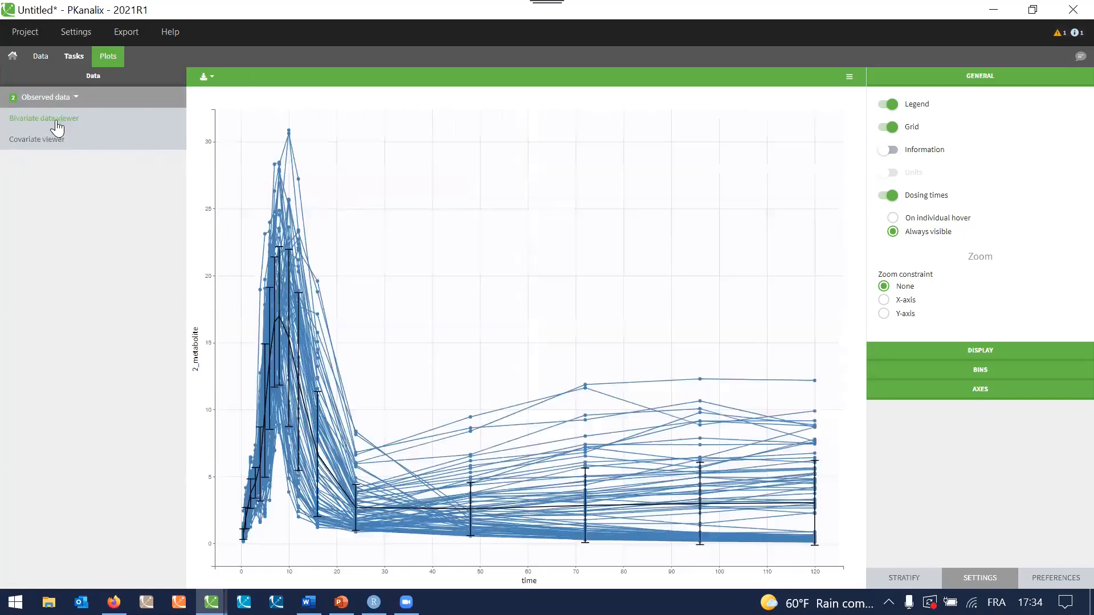
pyautogui.click(49, 98)
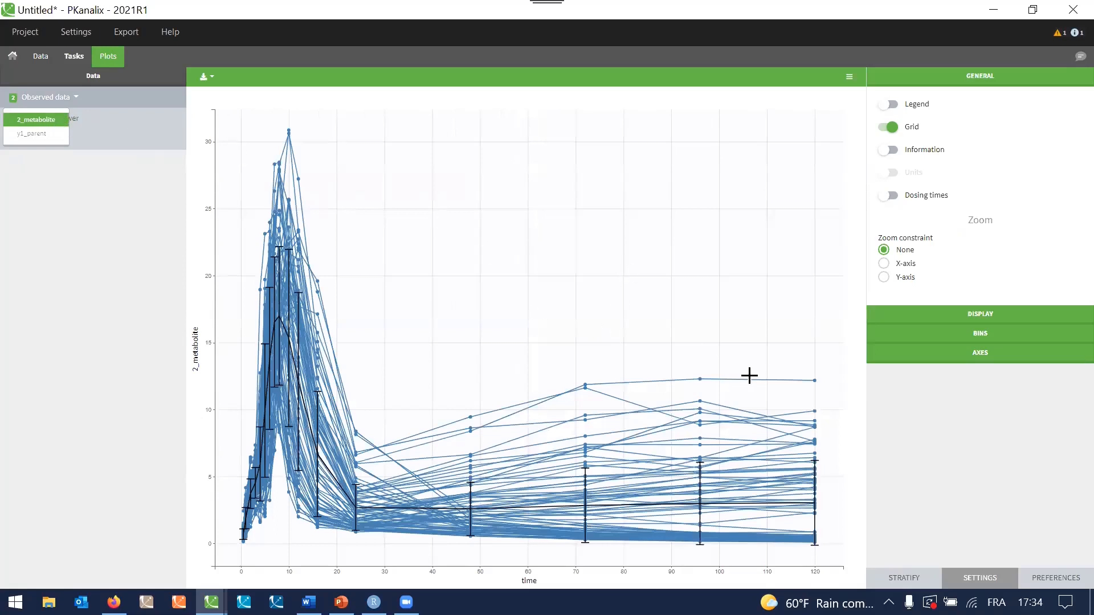
# Step: Split the 2_metabolite observed data plot by STUDY and colour it by FORM
pyautogui.click(904, 580)
pyautogui.click(1072, 363)
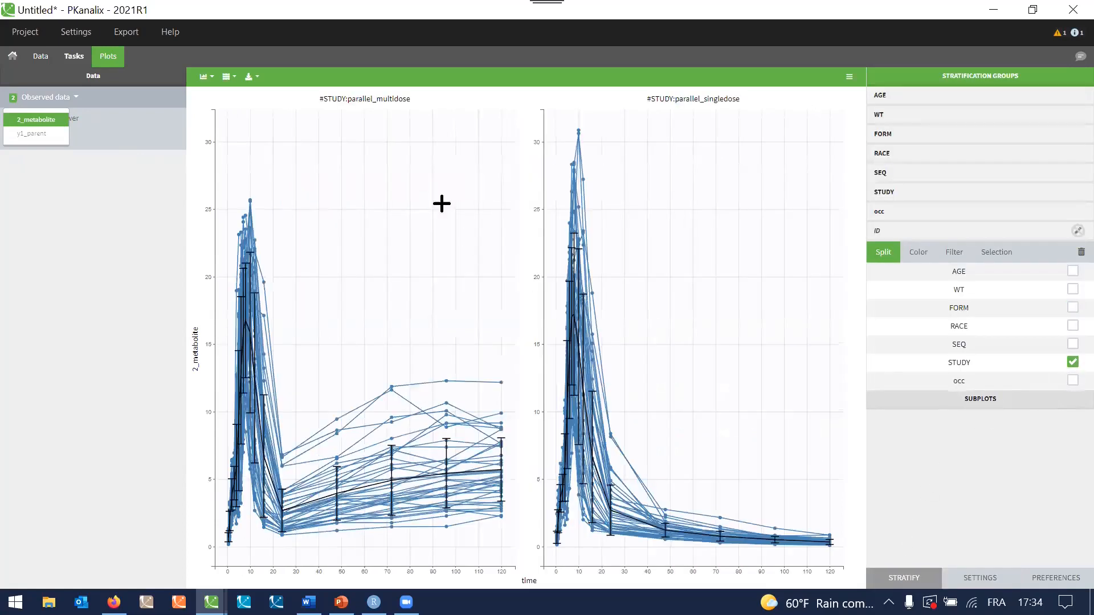
pyautogui.click(909, 252)
pyautogui.click(1072, 309)
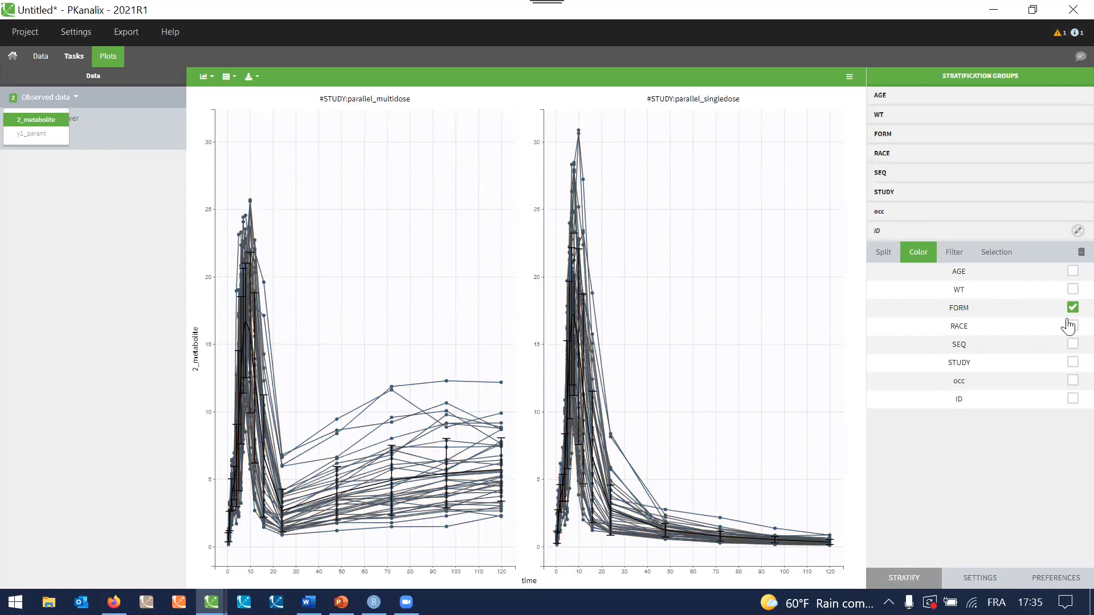
# Step: Show the legend on the 2_metabolite plot and place it in the upper area of the parallel_singledose subplot
pyautogui.click(980, 577)
pyautogui.click(914, 107)
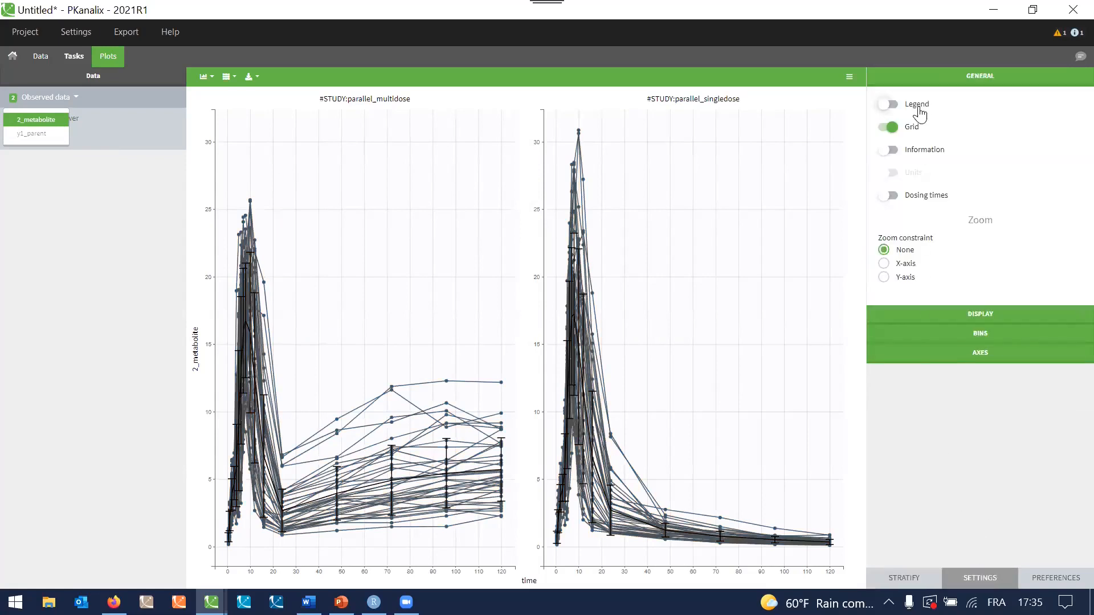
pyautogui.moveTo(770, 144); pyautogui.dragTo(718, 194)
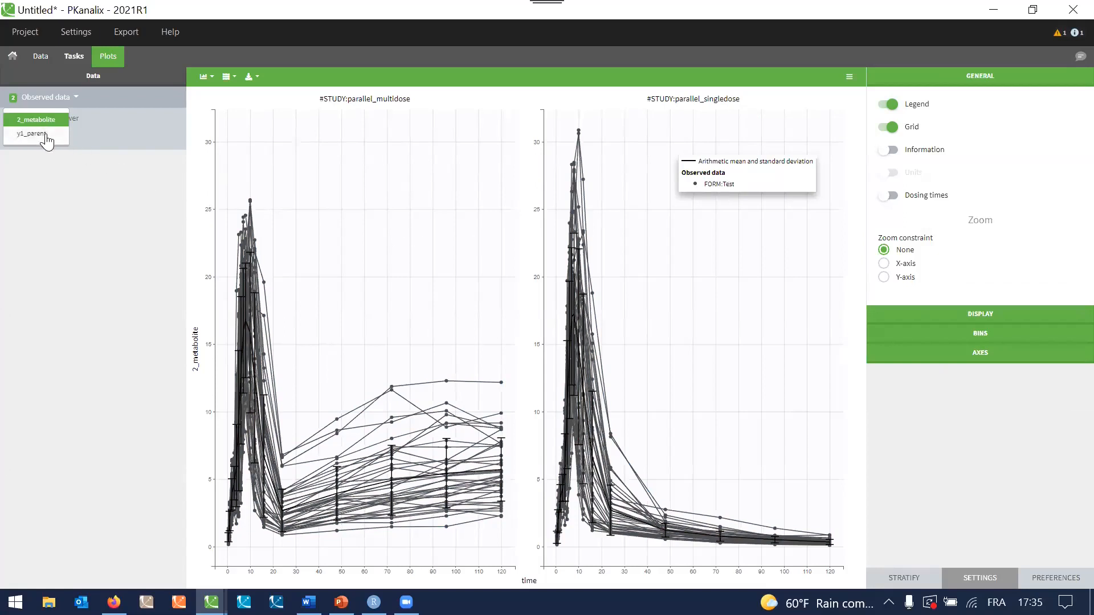
pyautogui.click(50, 229)
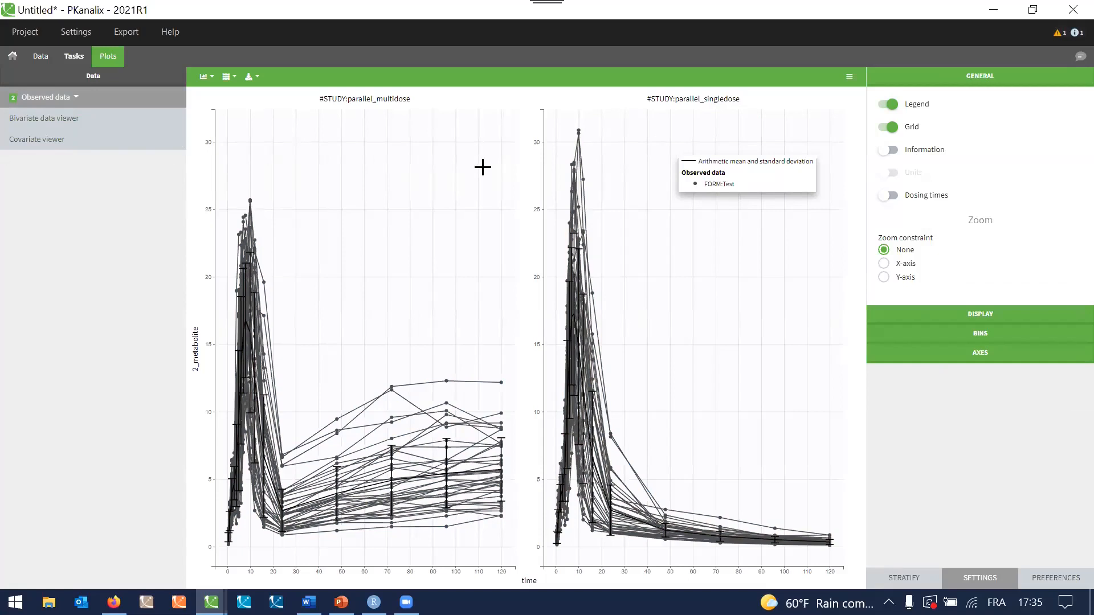
# Step: Colour the 2_metabolite plot by RACE instead of FORM and switch the observed data plot back to y1_parent
pyautogui.click(916, 578)
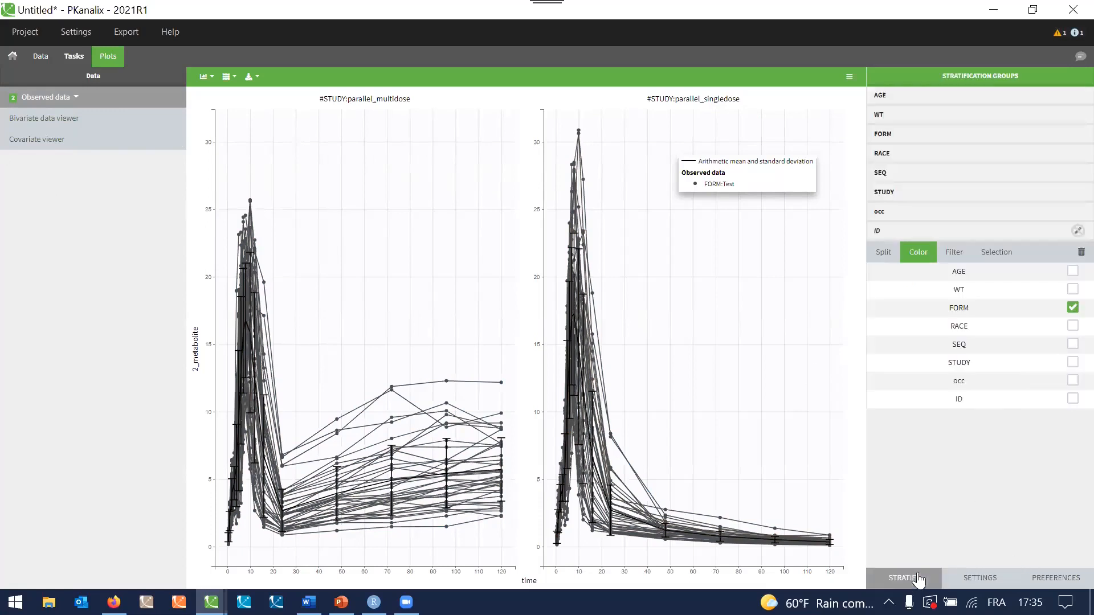
pyautogui.click(1073, 309)
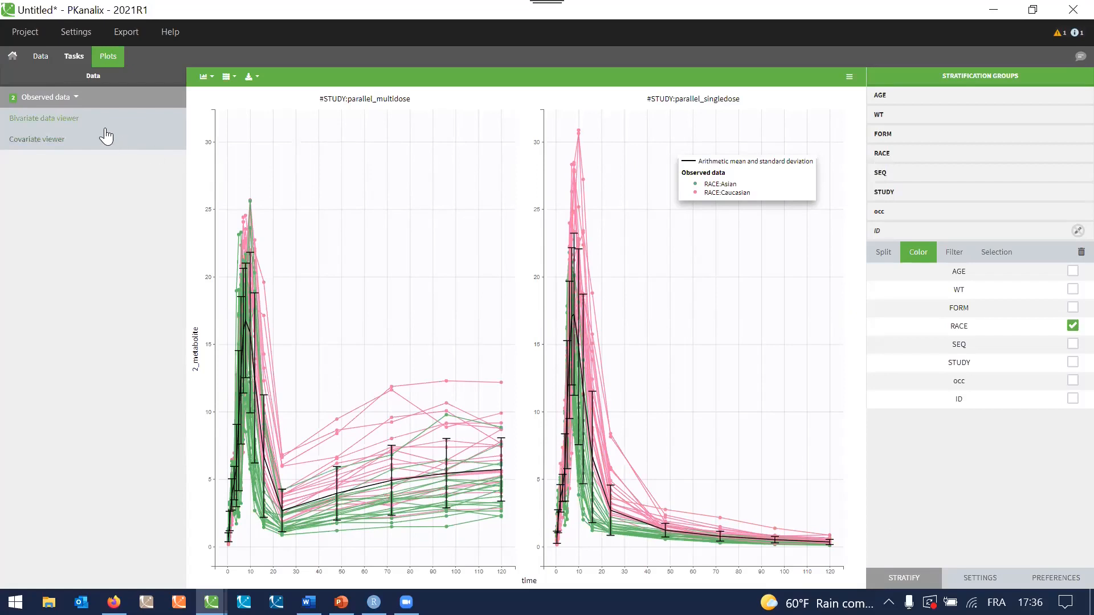
pyautogui.click(61, 98)
pyautogui.click(43, 137)
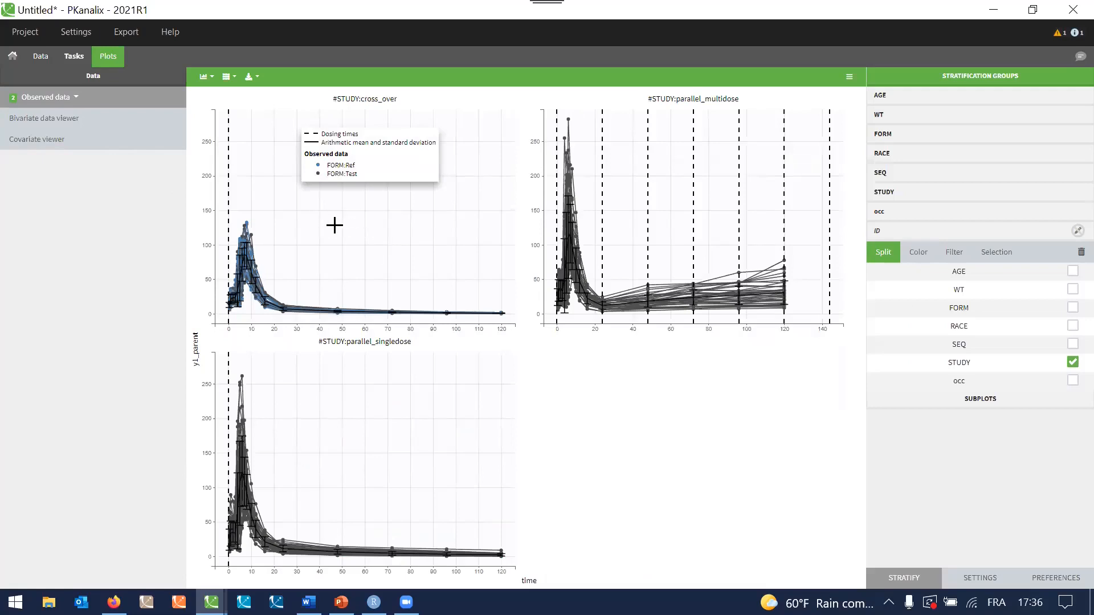
# Step: Create and apply a filtered version of full_dataset.txt that selects the ids with STUDY = cross_over
pyautogui.click(43, 59)
pyautogui.click(35, 101)
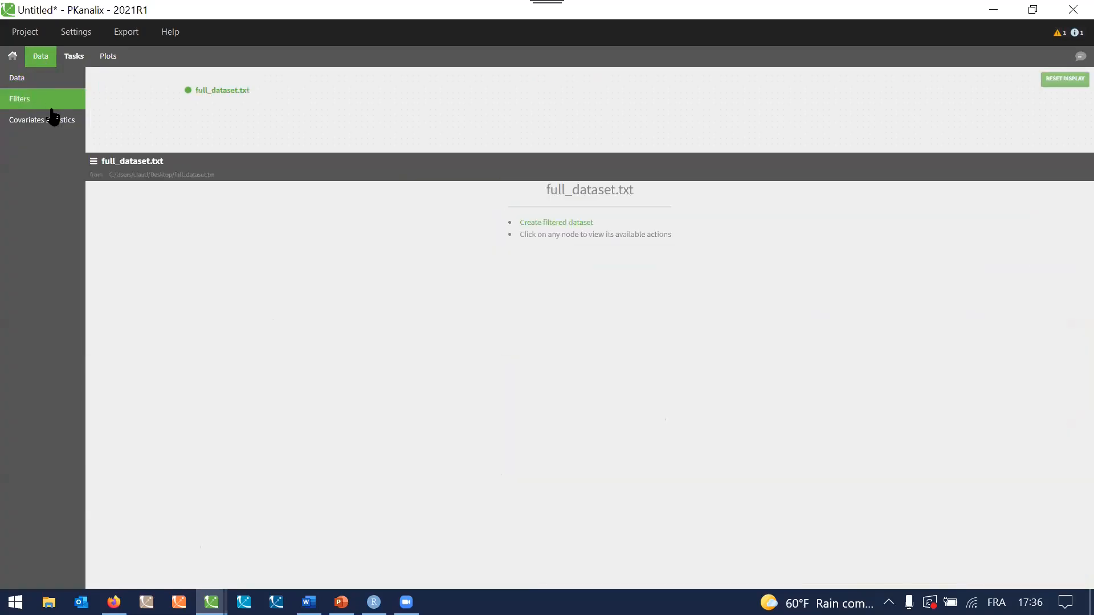
pyautogui.click(585, 225)
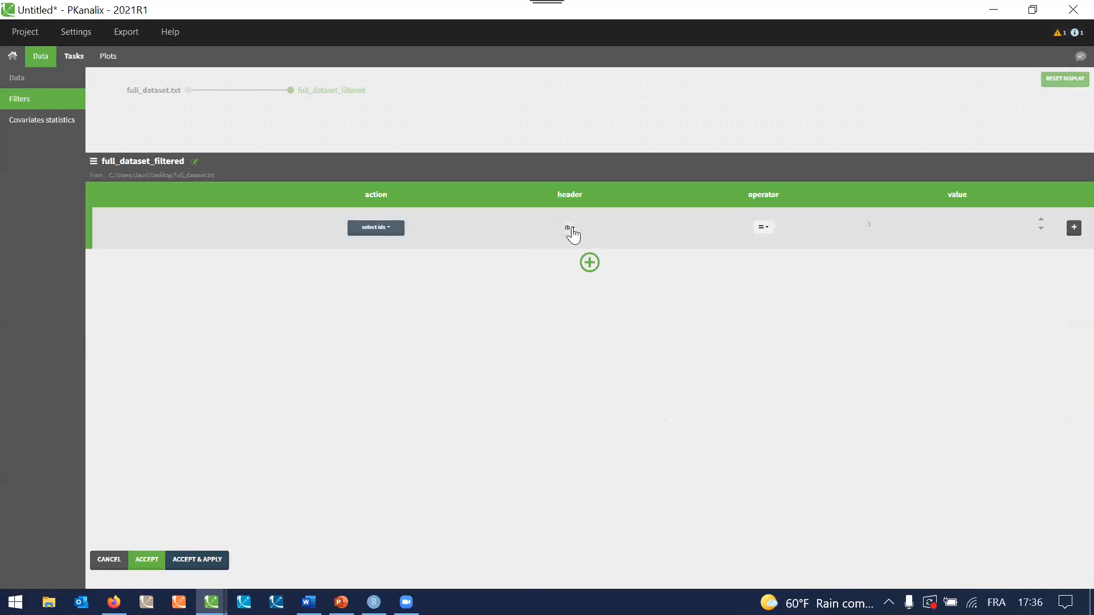
pyautogui.click(573, 231)
pyautogui.click(618, 410)
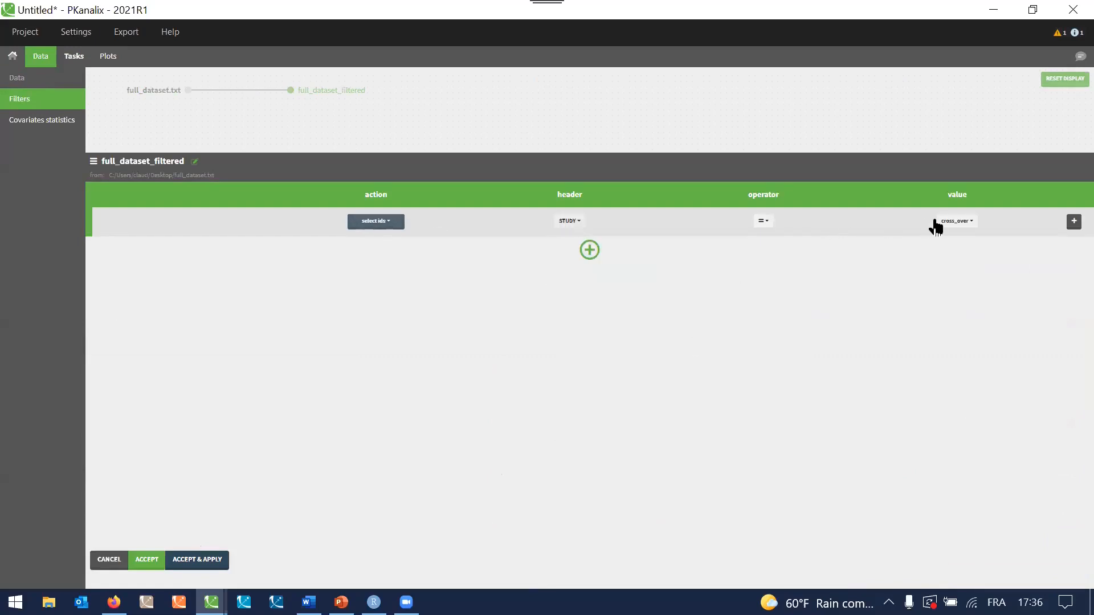
pyautogui.click(223, 565)
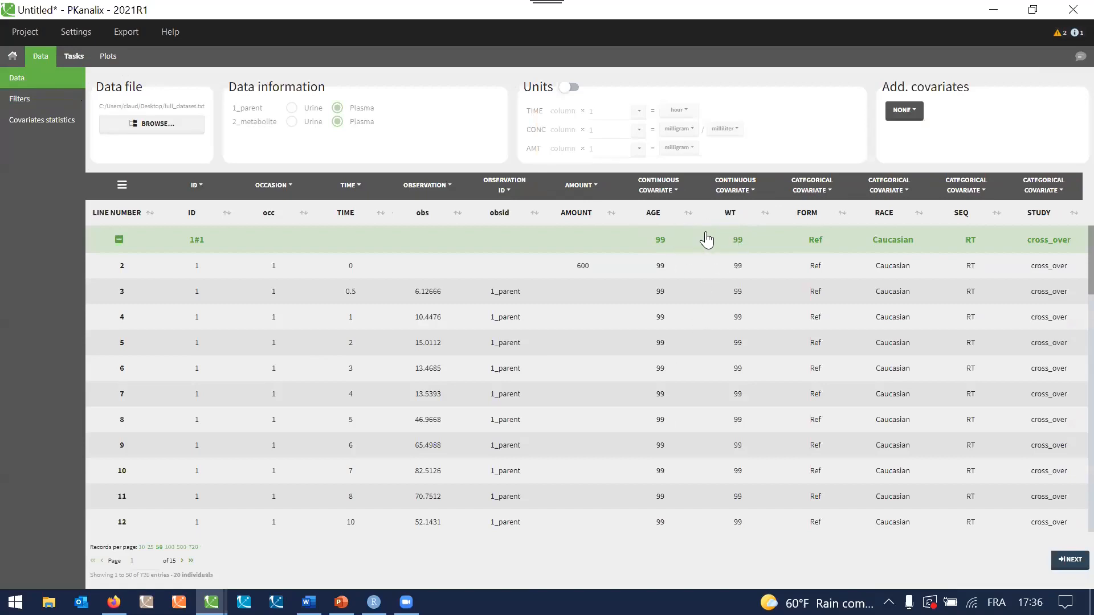
# Step: Set the AGE, WT, obsid and RACE columns to be ignored in the filtered dataset
pyautogui.click(658, 185)
pyautogui.click(734, 204)
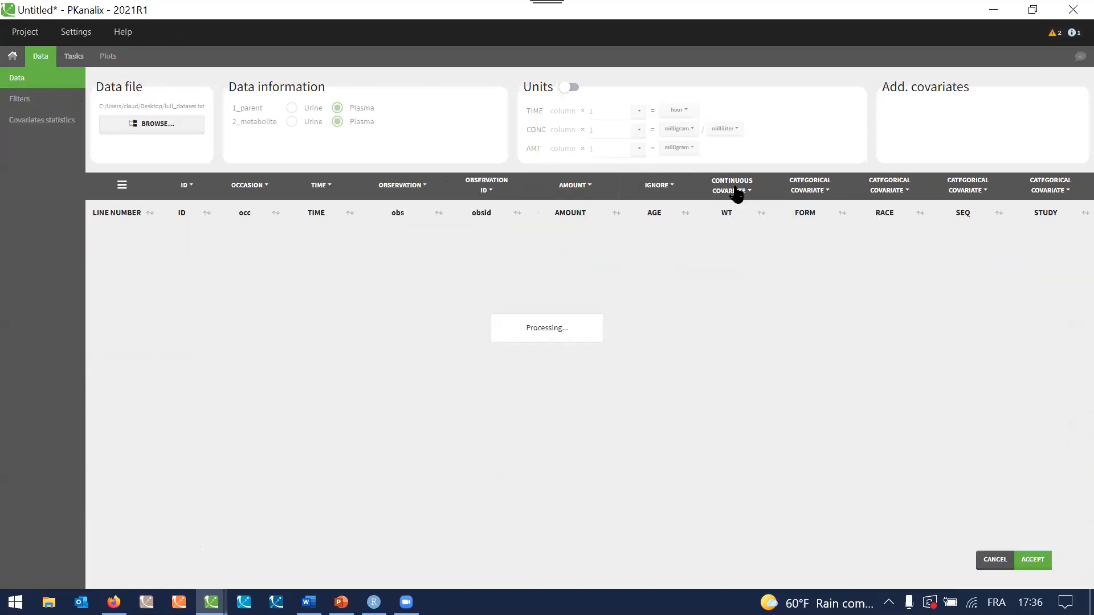
pyautogui.click(737, 192)
pyautogui.click(734, 206)
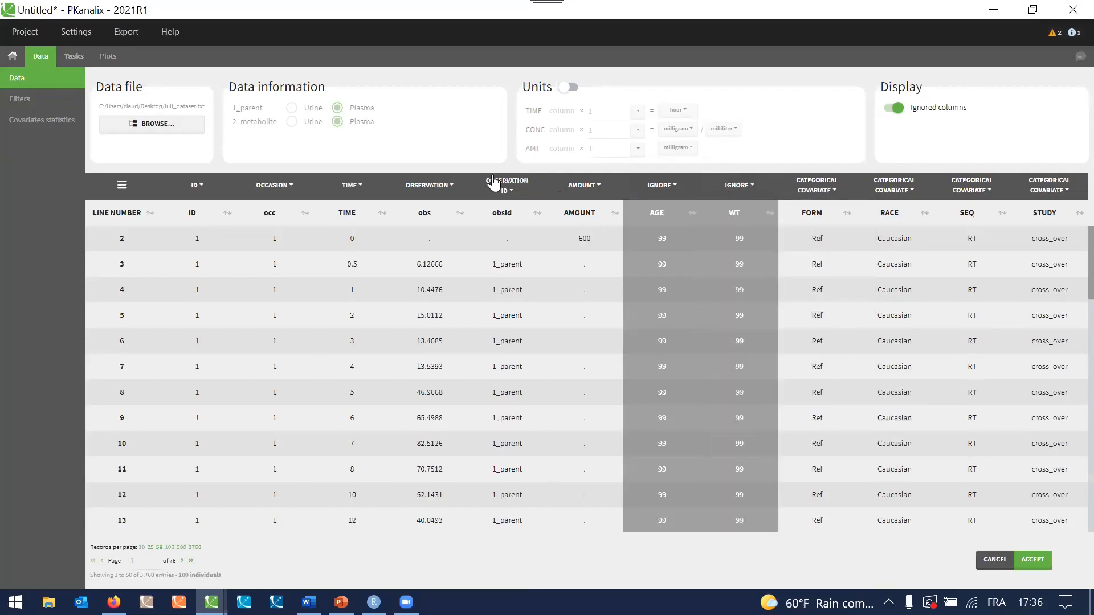
pyautogui.click(509, 186)
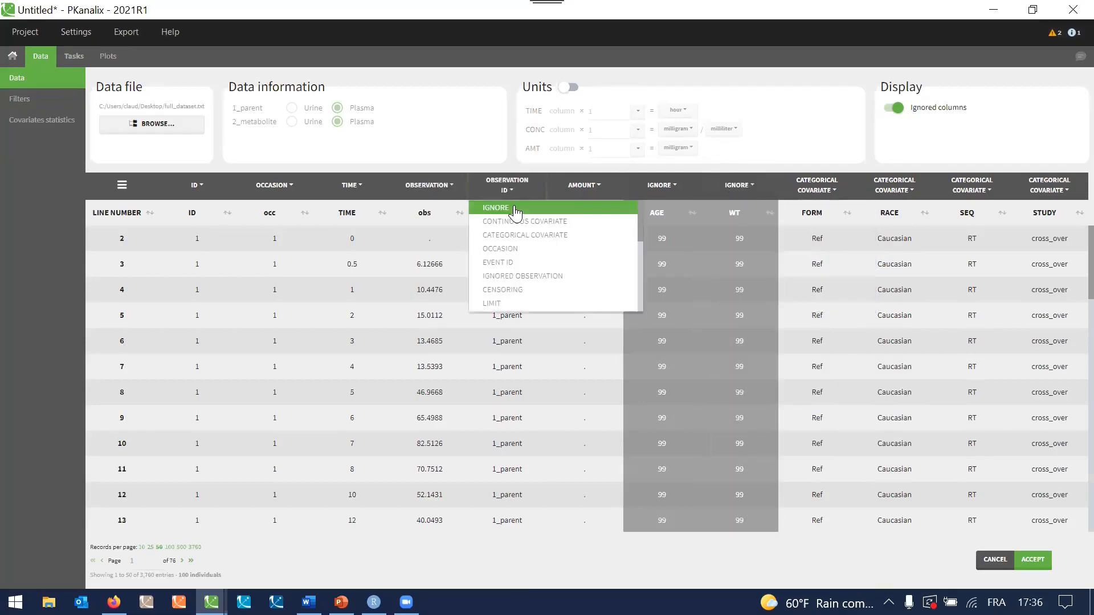
pyautogui.click(515, 209)
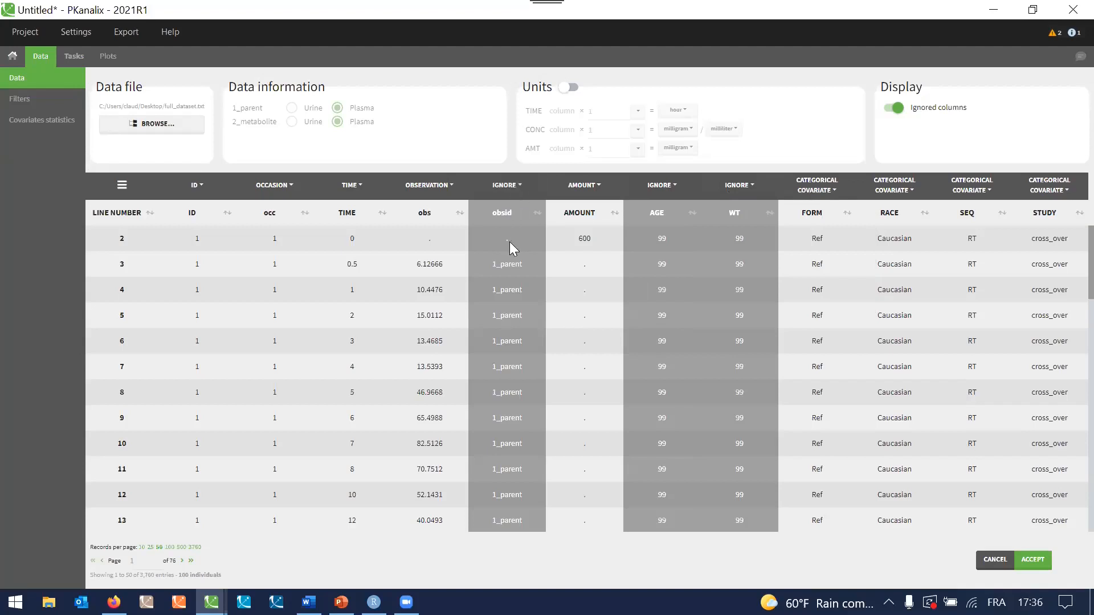
pyautogui.click(894, 190)
pyautogui.click(896, 210)
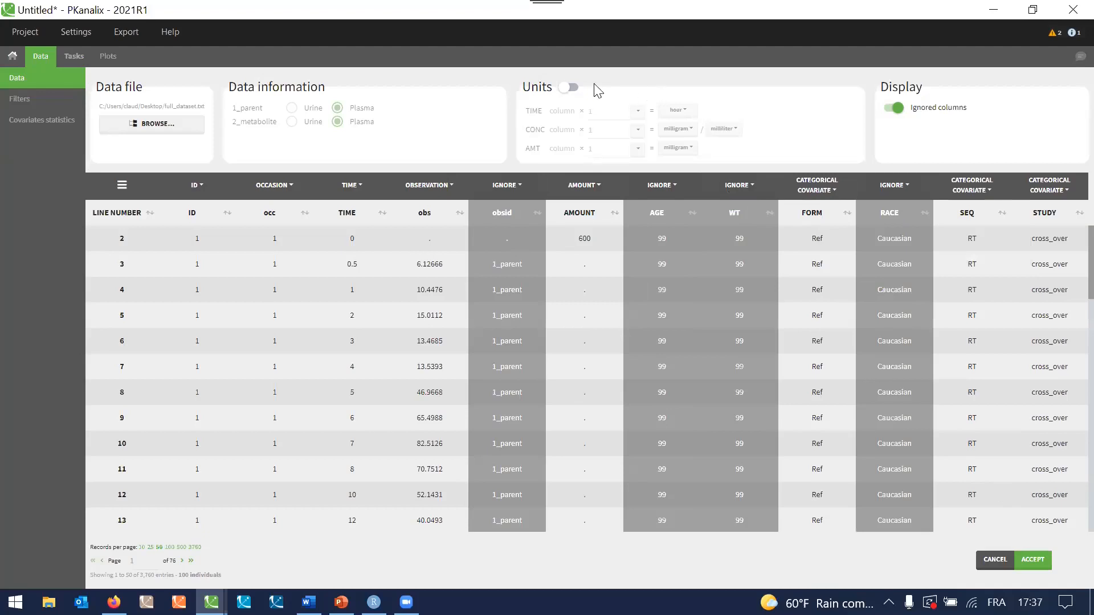
# Step: Enable units for the dataset, accept the data settings and dismiss the notification
pyautogui.click(568, 87)
pyautogui.click(1031, 562)
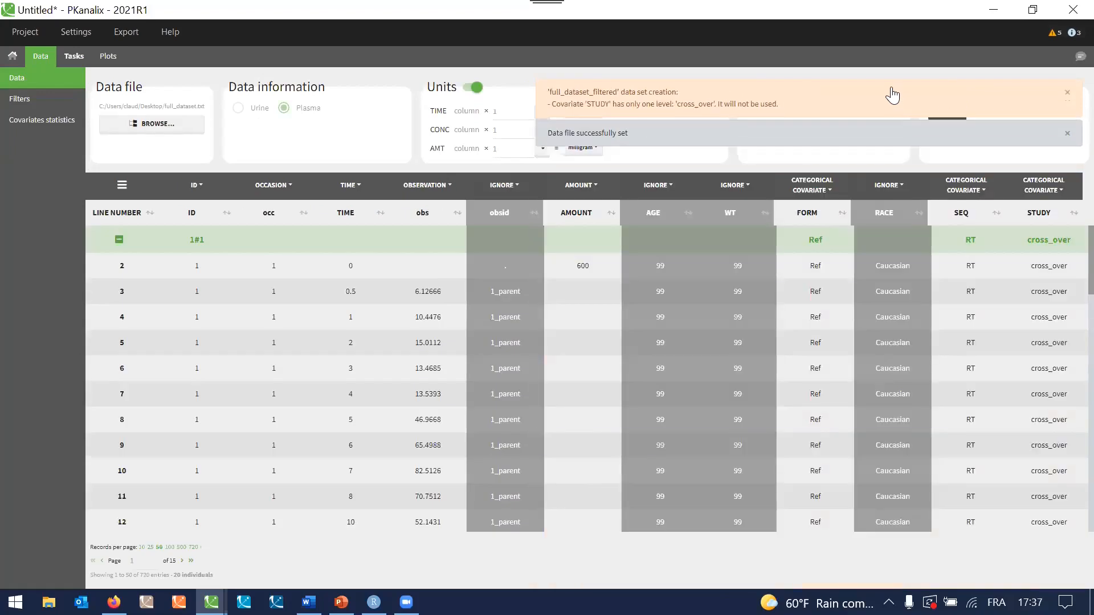
pyautogui.click(892, 95)
pyautogui.moveTo(205, 106); pyautogui.dragTo(105, 108)
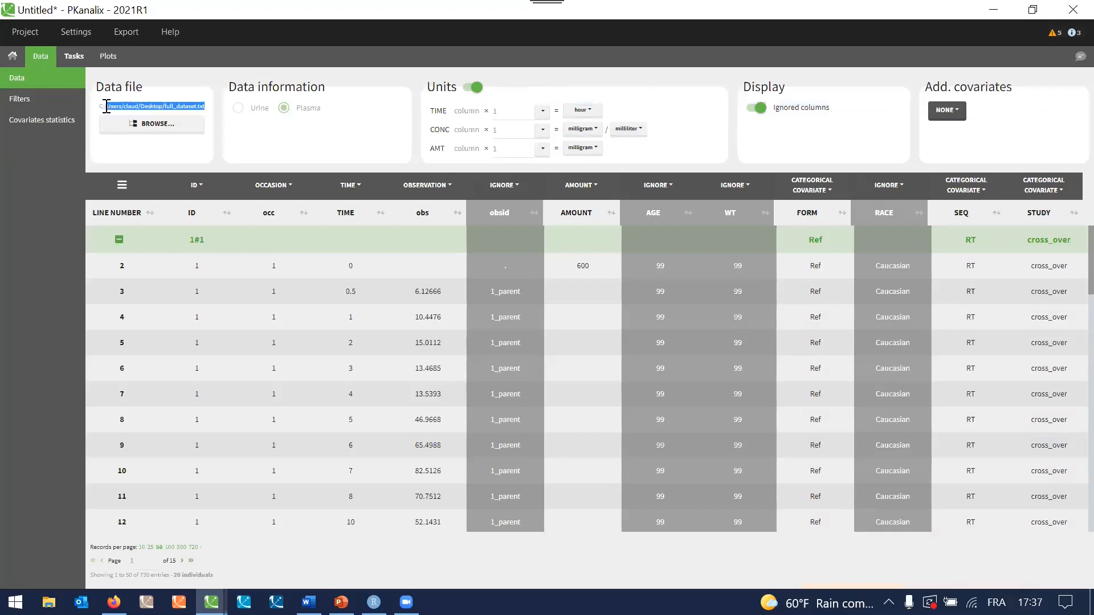
pyautogui.click(96, 108)
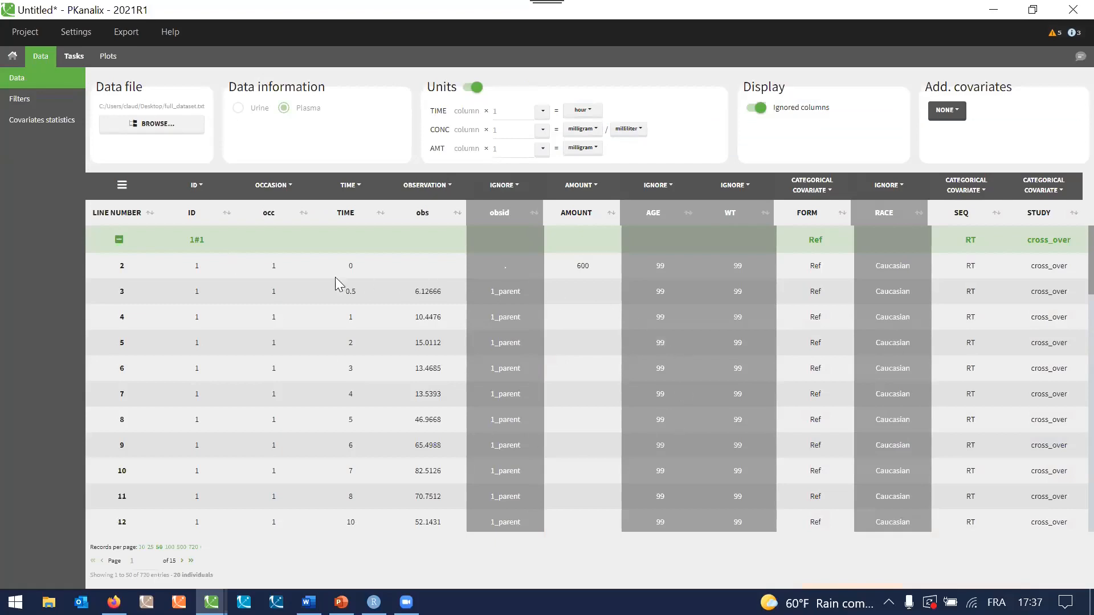
pyautogui.moveTo(147, 106); pyautogui.dragTo(202, 106)
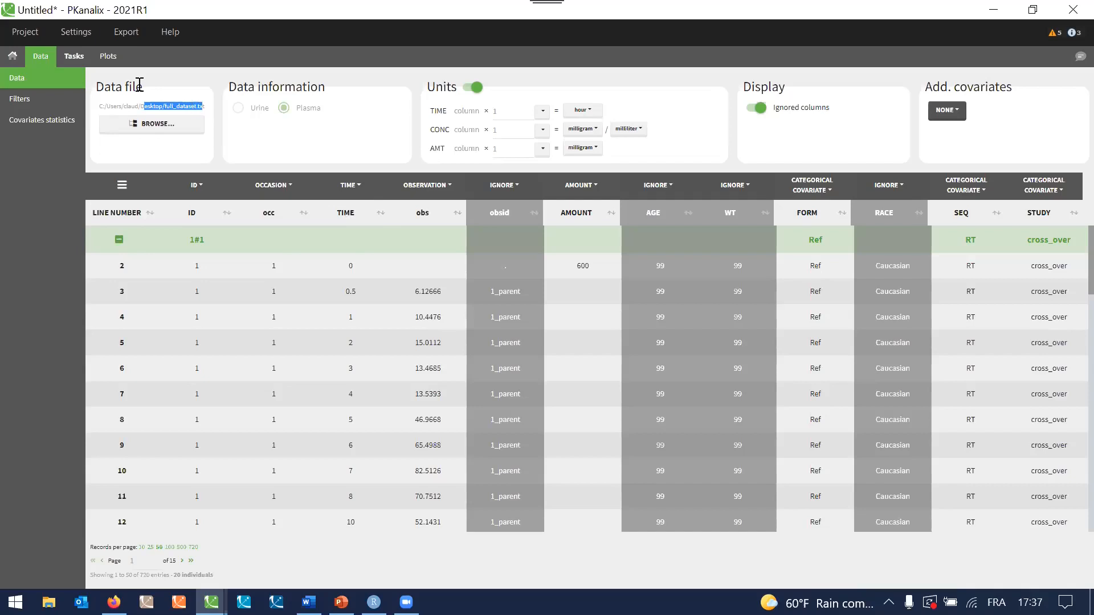
# Step: Split the observed data plot by FORM and SEQ
pyautogui.click(110, 53)
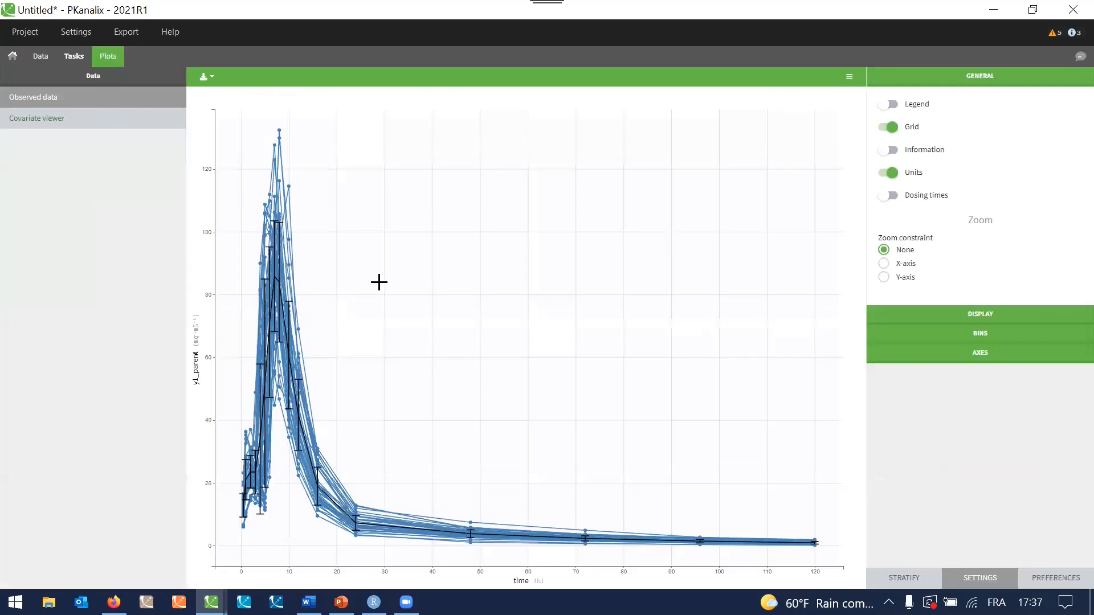
pyautogui.click(898, 581)
pyautogui.click(884, 175)
pyautogui.click(1073, 194)
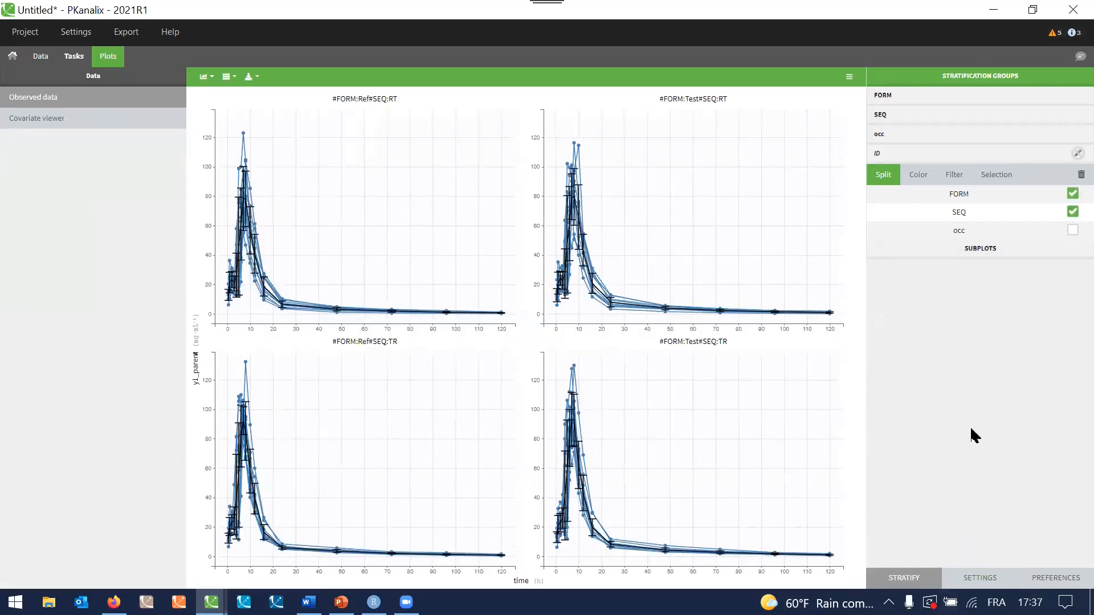
# Step: Colour the split observed data plot by occ and display its legend
pyautogui.click(917, 175)
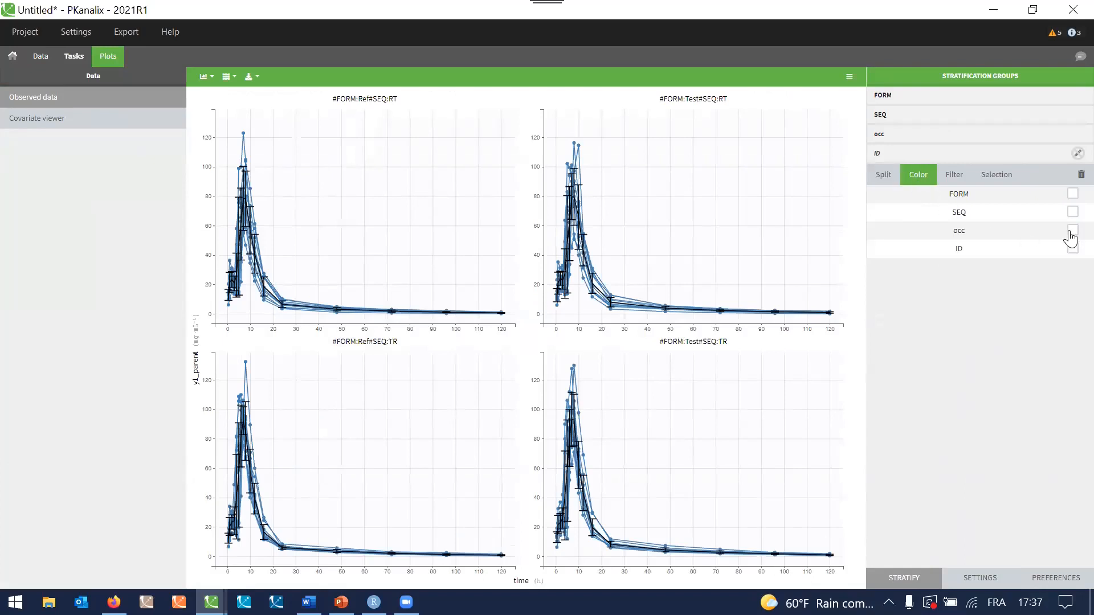
pyautogui.click(980, 578)
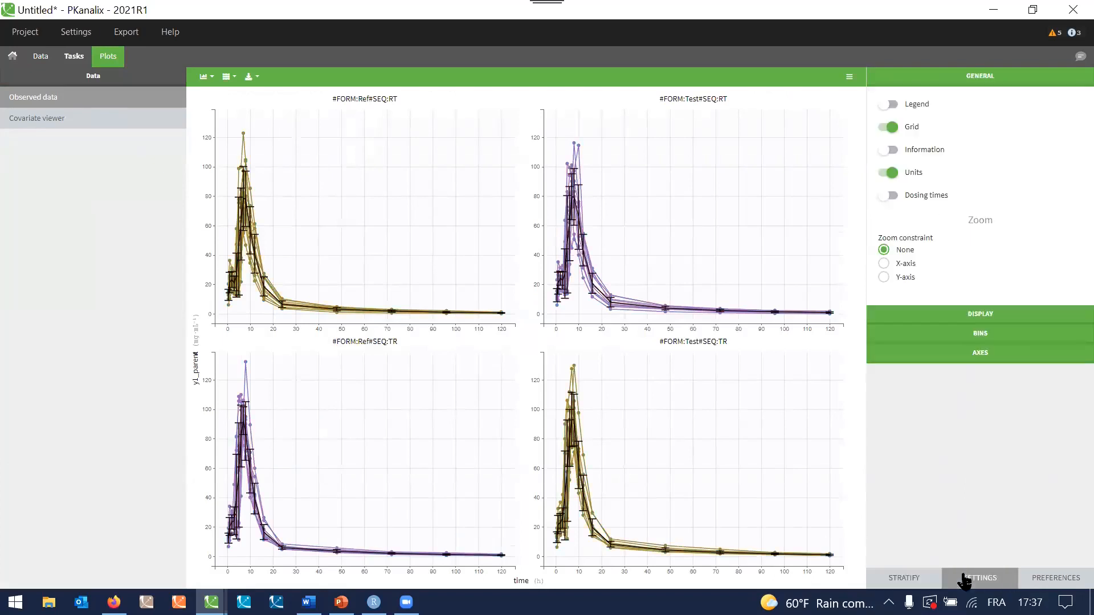
pyautogui.click(917, 114)
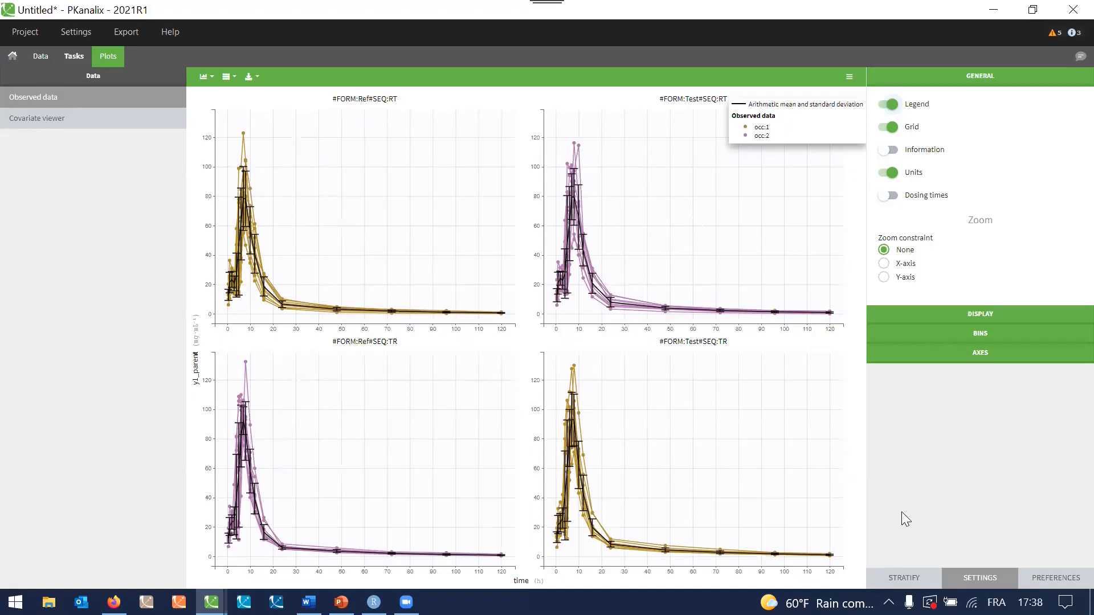
# Step: Reorder the four FORM and SEQ subplots so that Test comes before Ref within each sequence
pyautogui.click(906, 579)
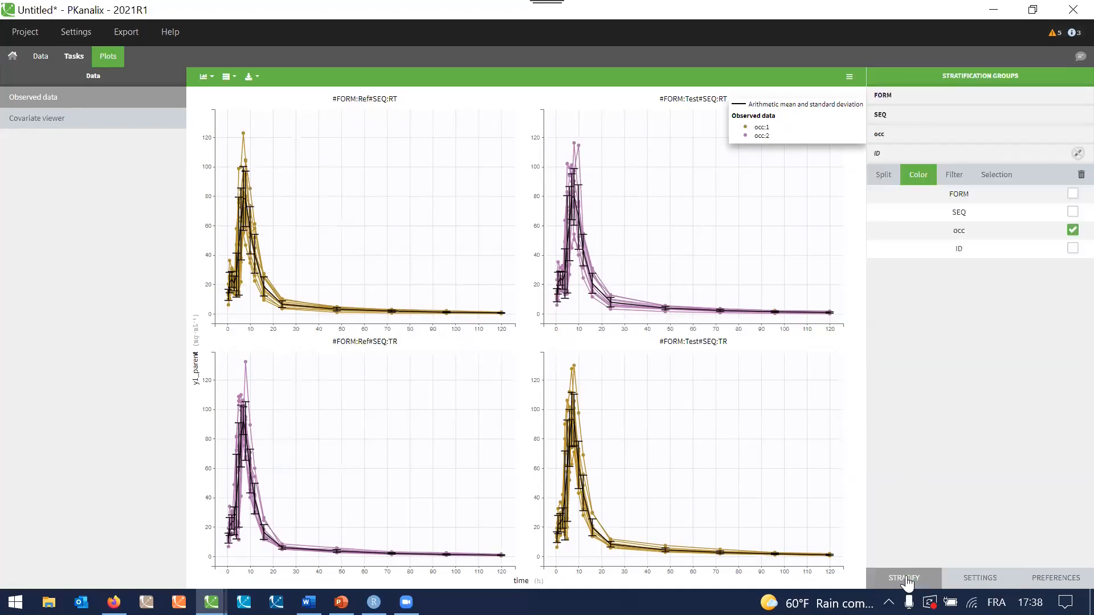
pyautogui.click(883, 184)
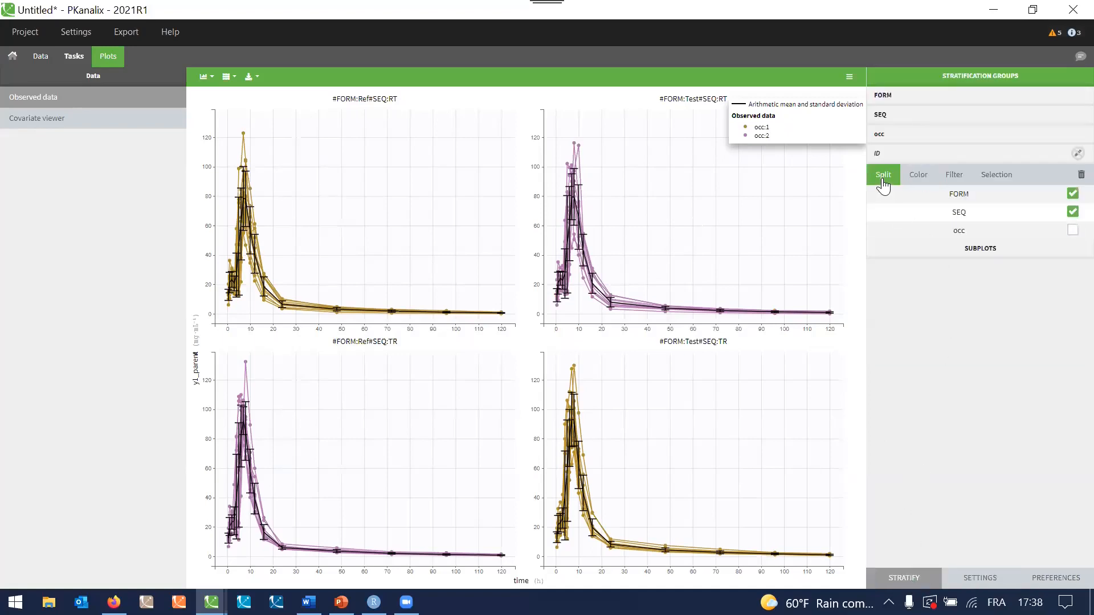
pyautogui.click(993, 262)
pyautogui.moveTo(986, 272); pyautogui.dragTo(973, 305)
pyautogui.moveTo(976, 353); pyautogui.dragTo(975, 278)
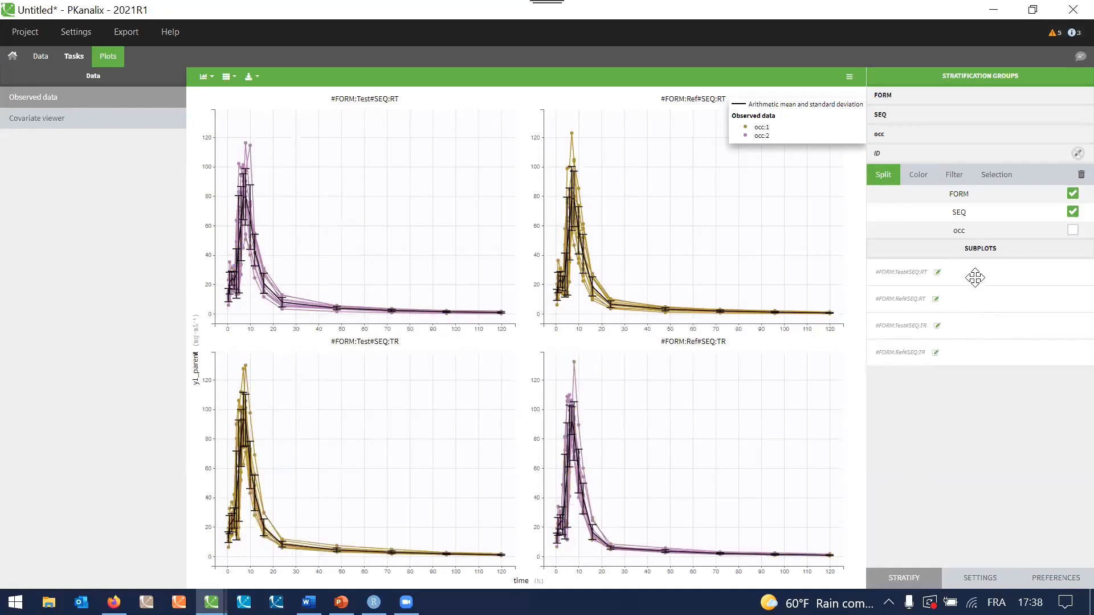
# Step: Remove SEQ from the split and give the Ref subplot the alias REFERENCE
pyautogui.click(1070, 211)
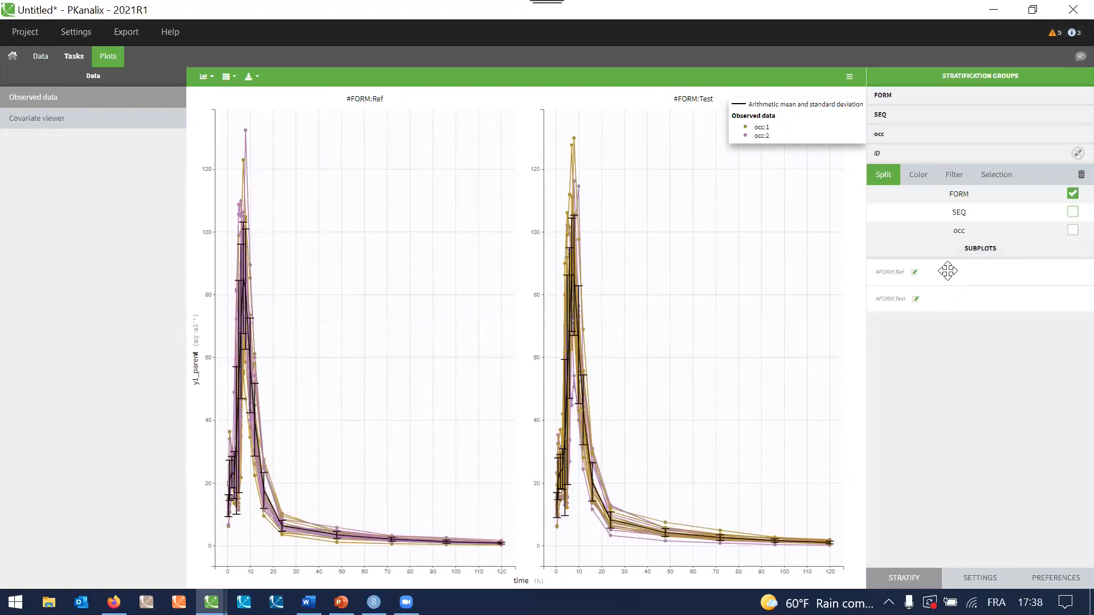
pyautogui.click(915, 273)
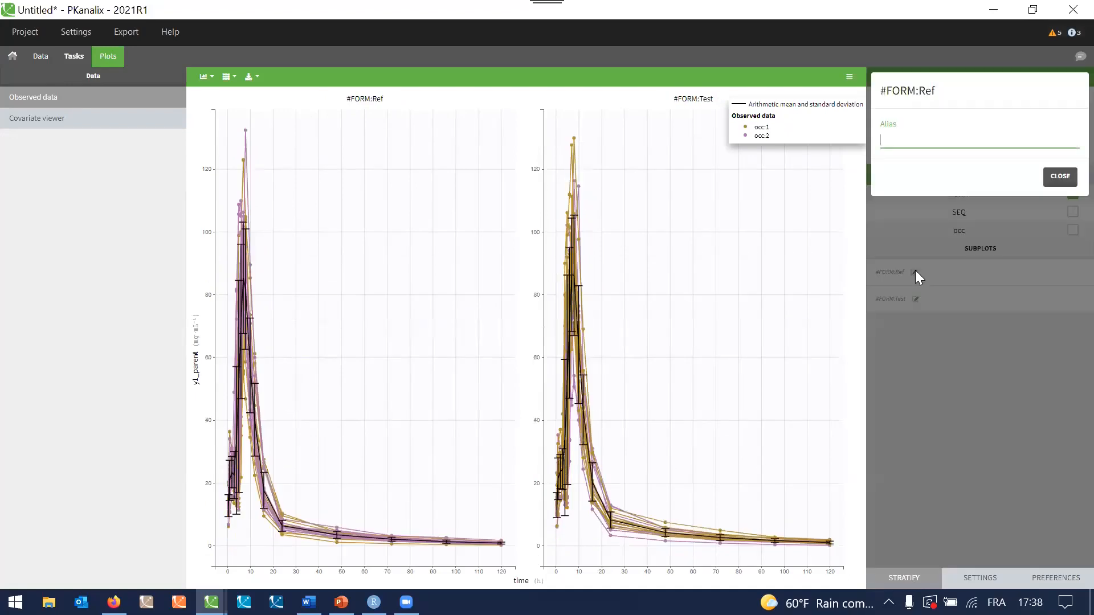
pyautogui.write('REFERENCE')
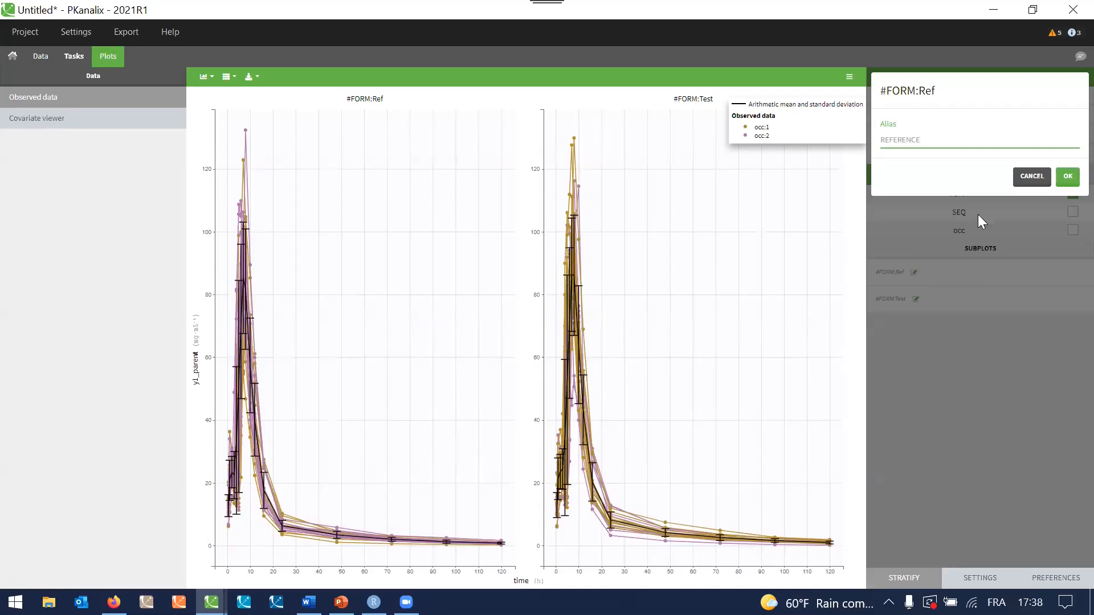
pyautogui.click(1069, 178)
# Step: Give the Test subplot the alias TEST and place it before the REFERENCE subplot
pyautogui.click(917, 299)
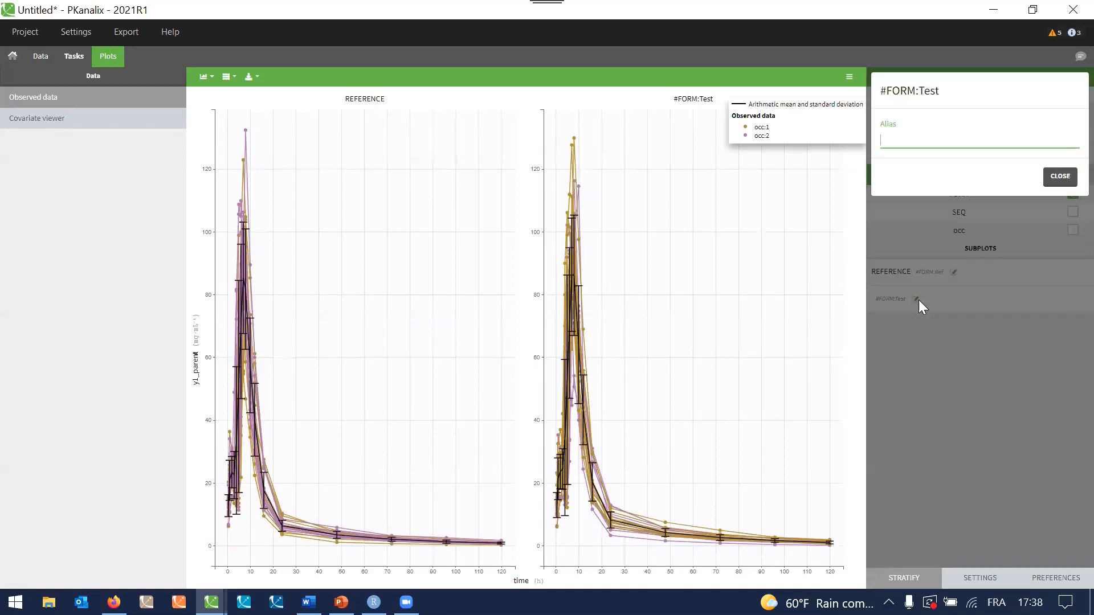
pyautogui.write('TEST')
pyautogui.click(1069, 178)
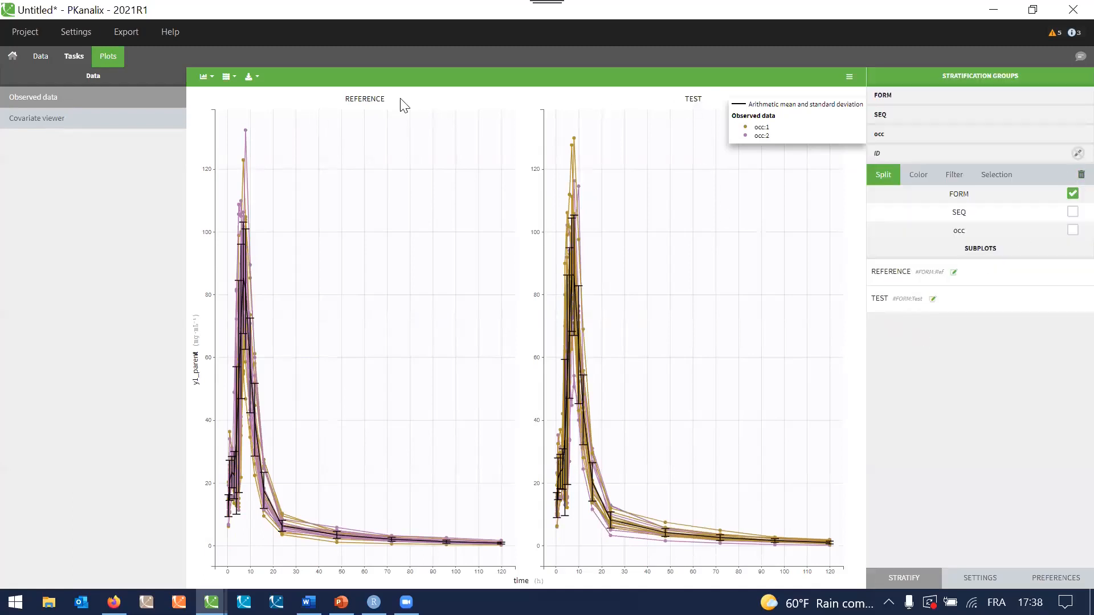
pyautogui.moveTo(969, 279)
pyautogui.mouseDown()
pyautogui.moveTo(969, 307)
pyautogui.moveTo(972, 283)
pyautogui.mouseUp()
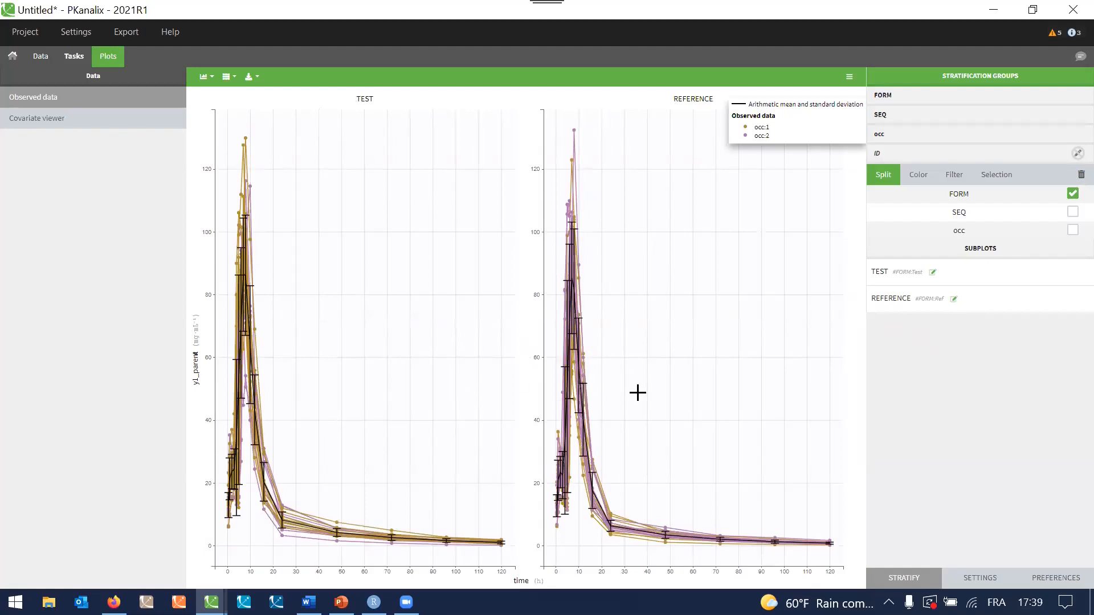
# Step: Set the y-axis of the observed data plot to log scale
pyautogui.click(980, 577)
pyautogui.click(908, 358)
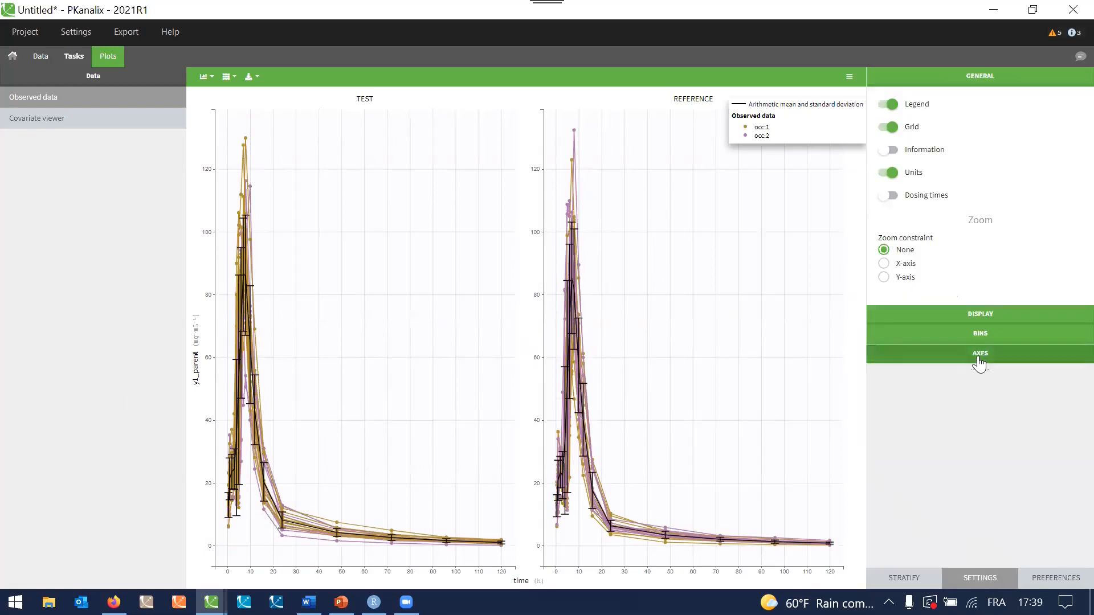
pyautogui.scroll(-3, 945, 411)
pyautogui.click(926, 434)
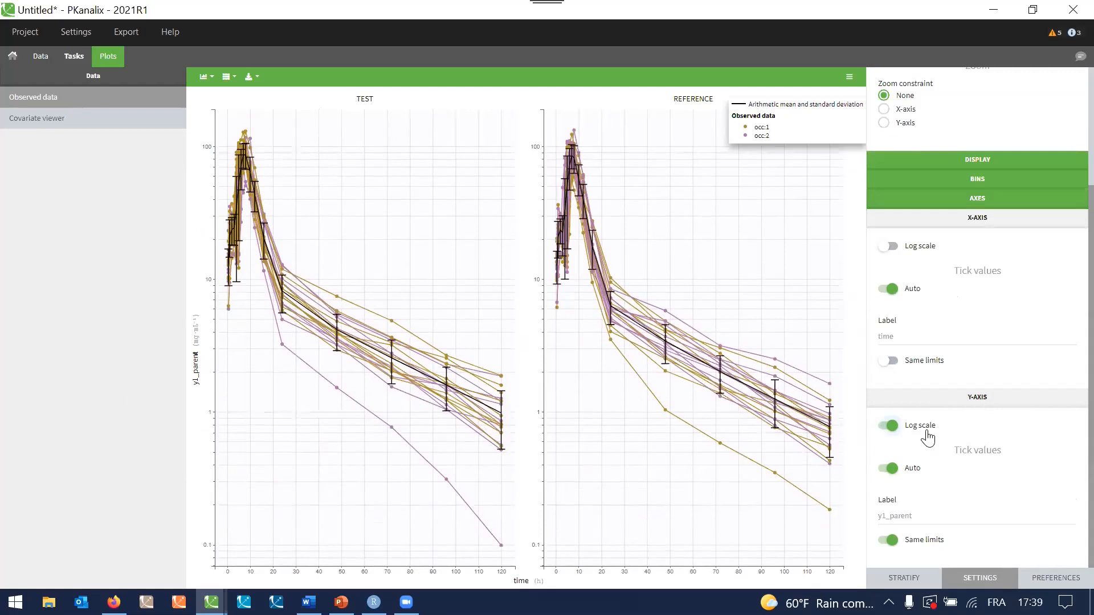
# Step: Try standard error for the error bars and switch them back to standard deviation
pyautogui.click(971, 162)
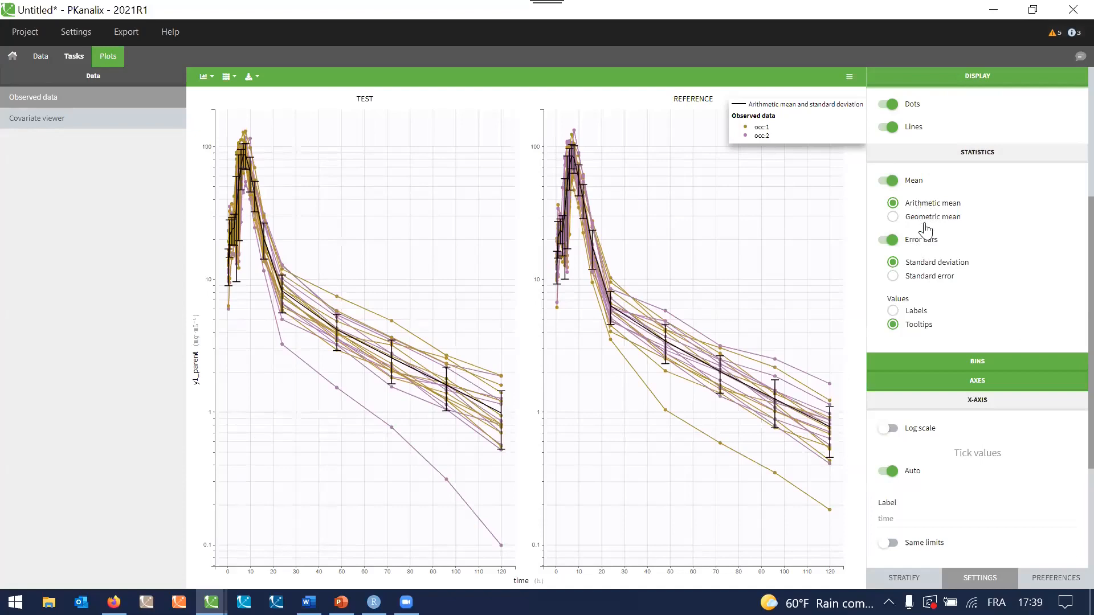
pyautogui.click(937, 283)
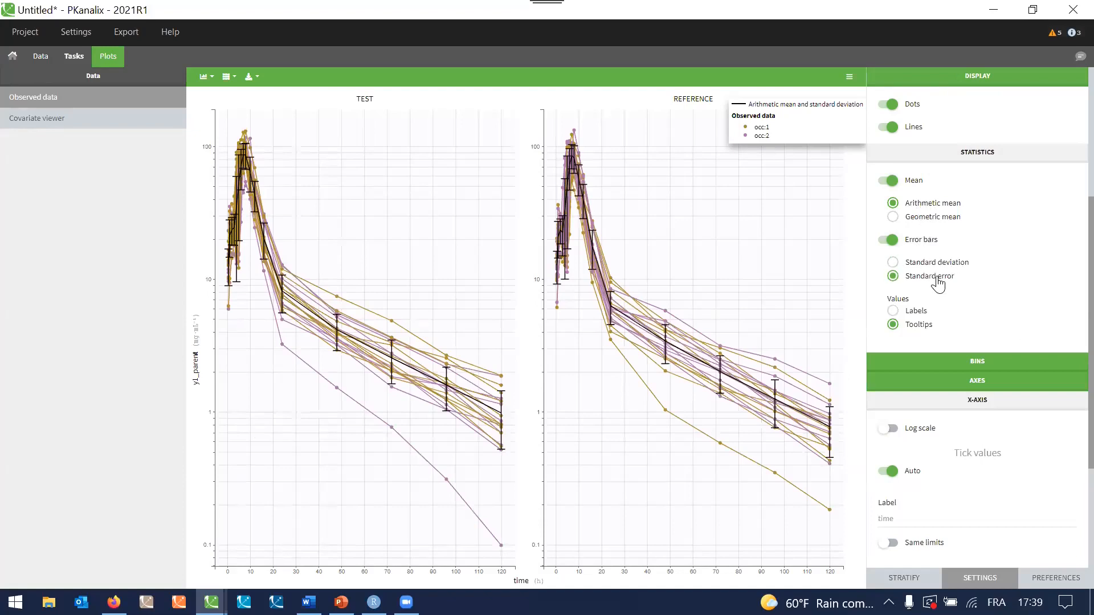
pyautogui.click(938, 267)
# Step: Examine the bioequivalence design's model factors and reference formulation, and the computed parameters selected for bioequivalence in the non-compartmental analysis task
pyautogui.click(76, 59)
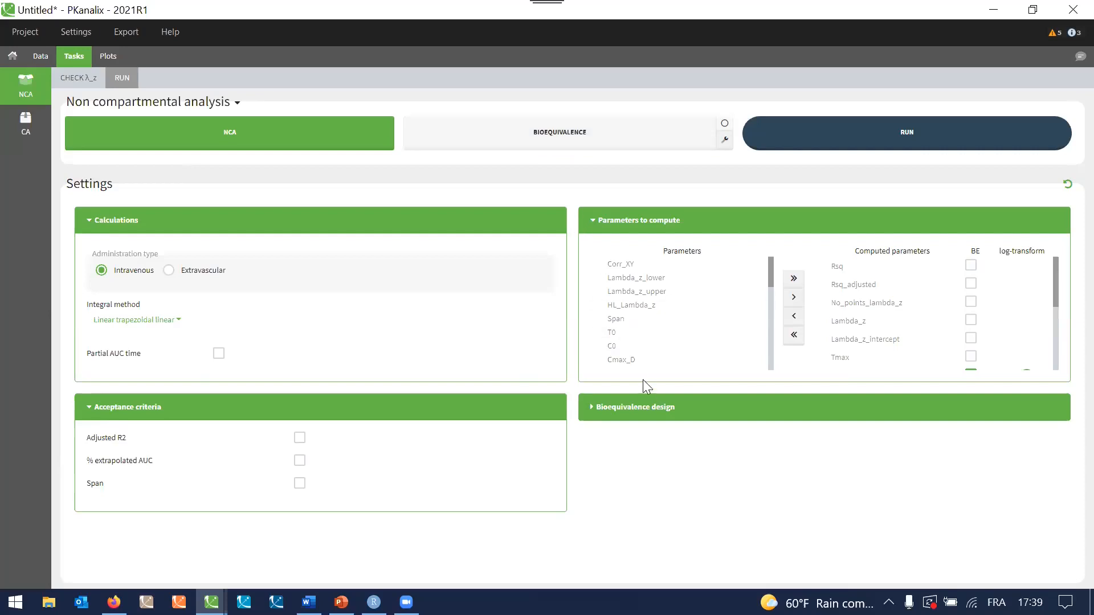
pyautogui.click(650, 409)
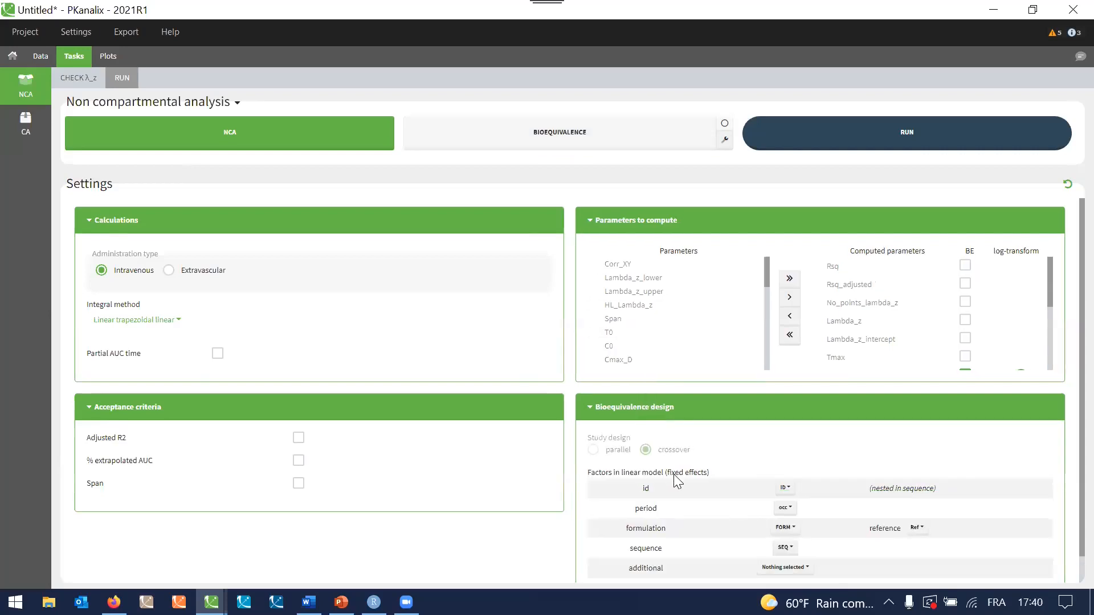
pyautogui.scroll(-1, 676, 482)
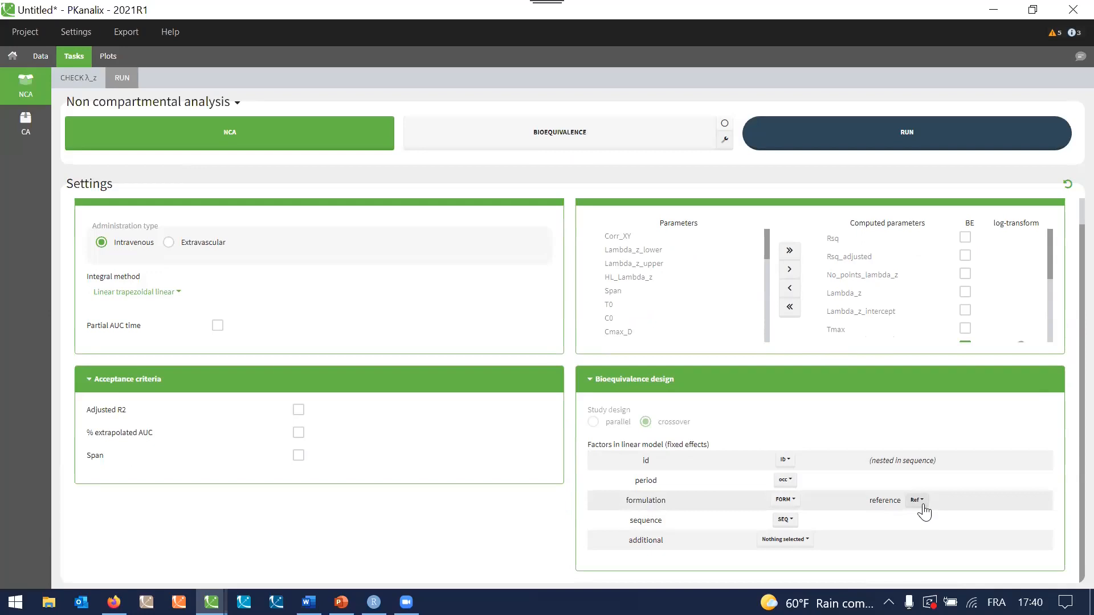
pyautogui.click(923, 505)
pyautogui.click(922, 505)
pyautogui.click(785, 501)
pyautogui.click(787, 503)
pyautogui.click(786, 481)
pyautogui.click(787, 483)
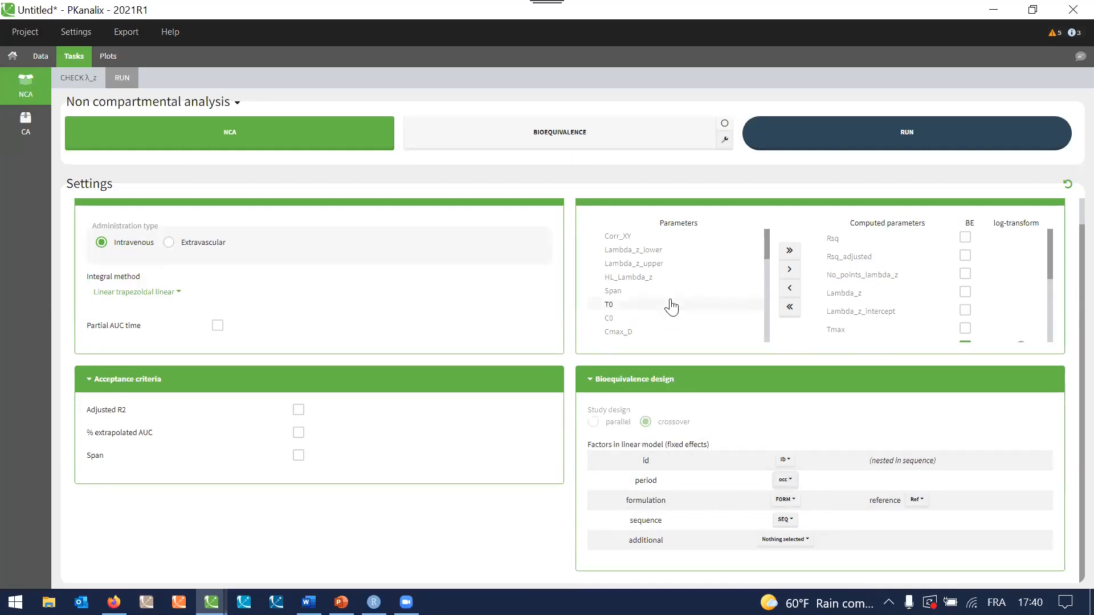
pyautogui.click(648, 379)
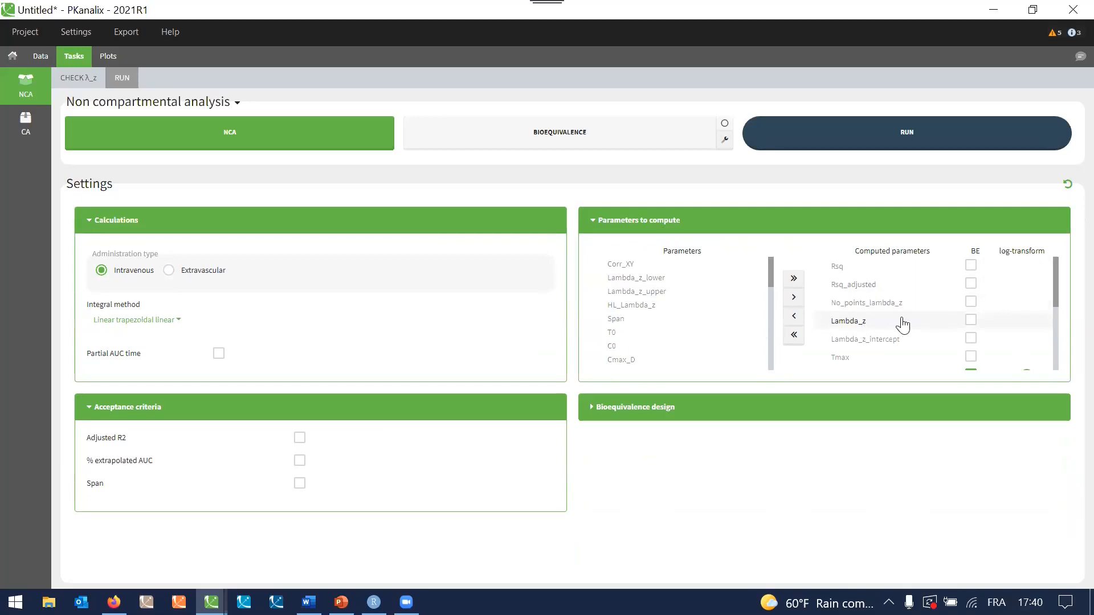
pyautogui.moveTo(1059, 271); pyautogui.dragTo(1057, 313)
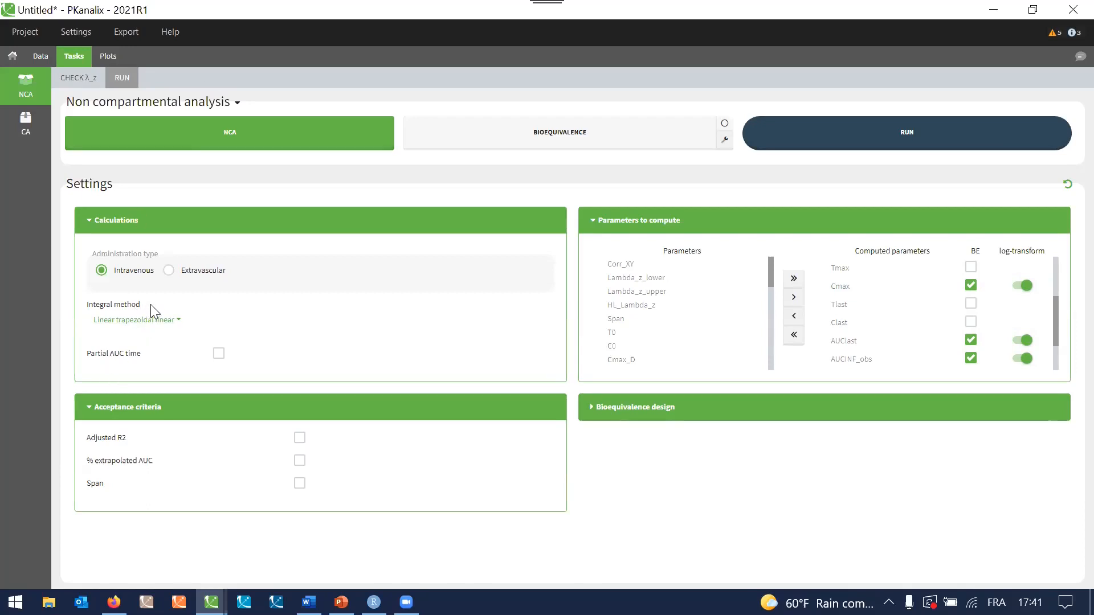
# Step: Set the administration type to Extravascular and the integral method to Linear up log down
pyautogui.click(202, 278)
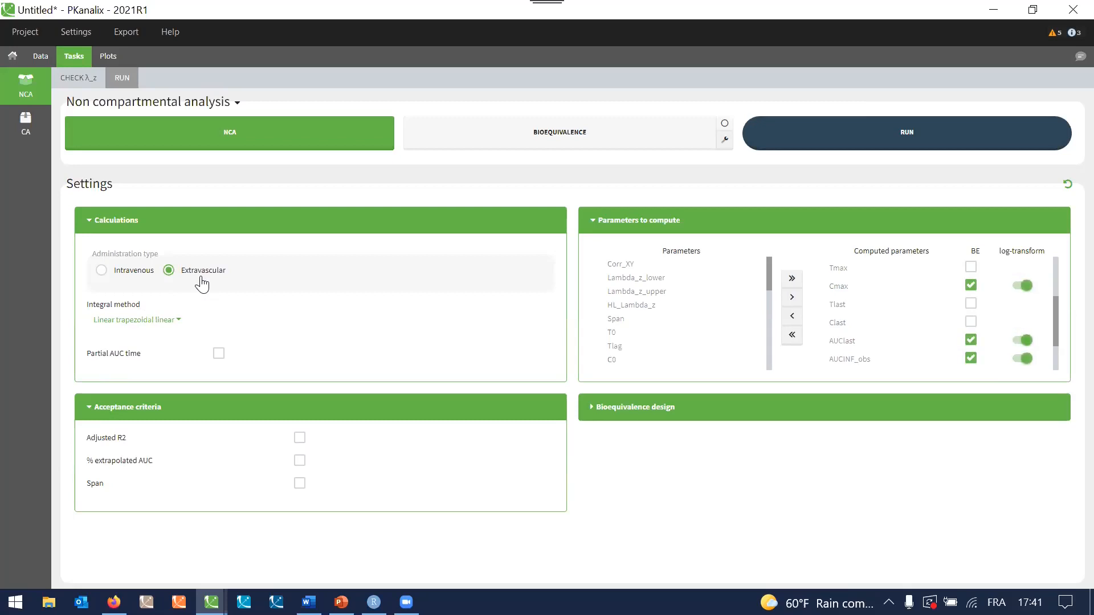
pyautogui.click(162, 321)
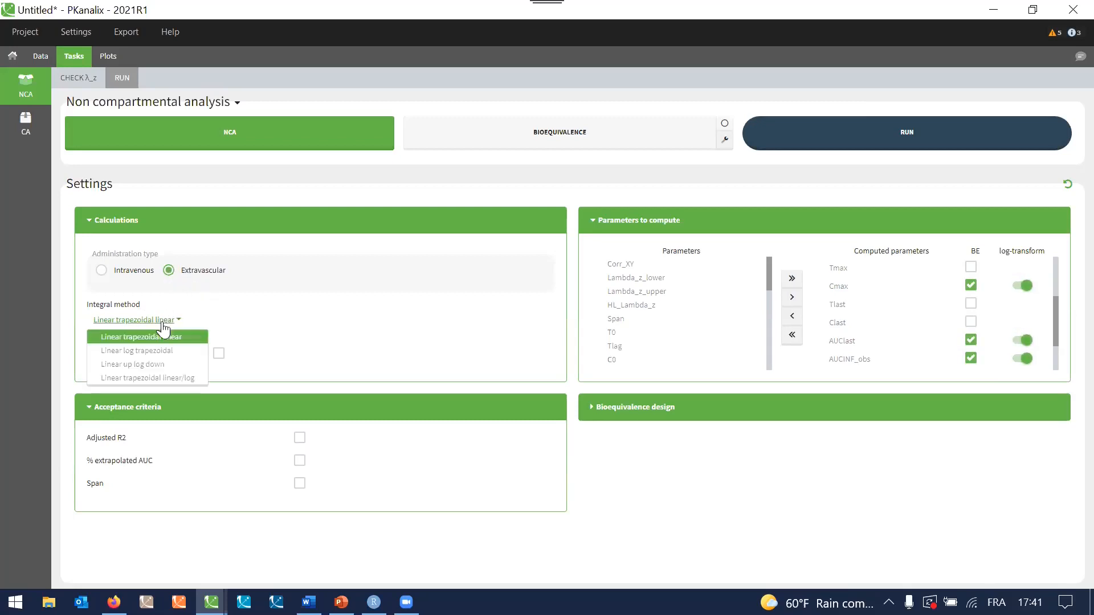
pyautogui.click(153, 364)
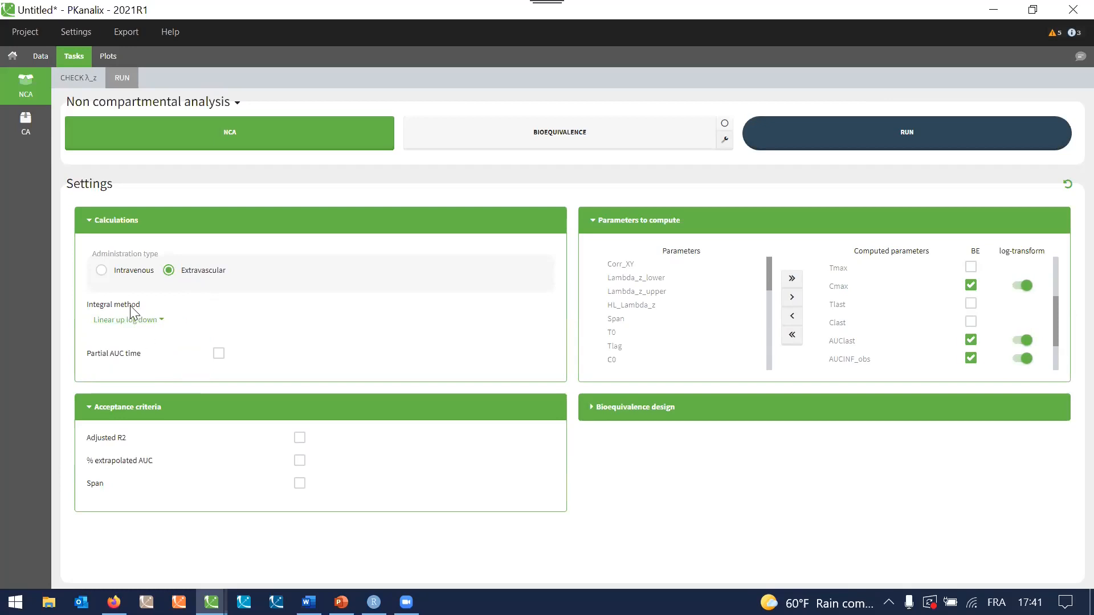
# Step: Enable the partial AUC calculation for the time interval from 0 to 24
pyautogui.click(218, 354)
pyautogui.doubleClick(433, 395)
pyautogui.write('24')
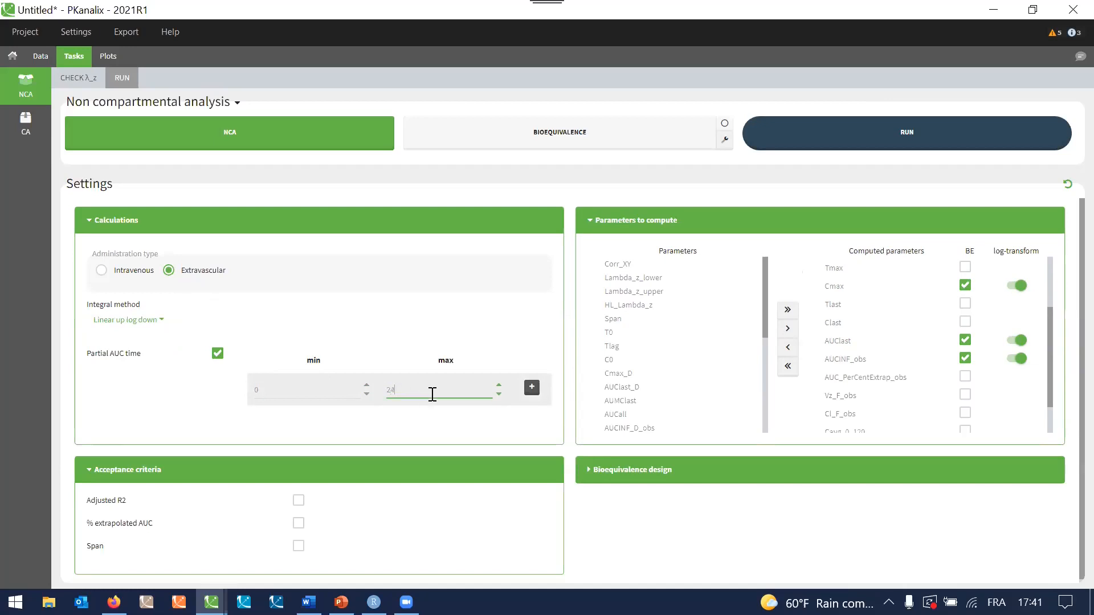
pyautogui.click(436, 292)
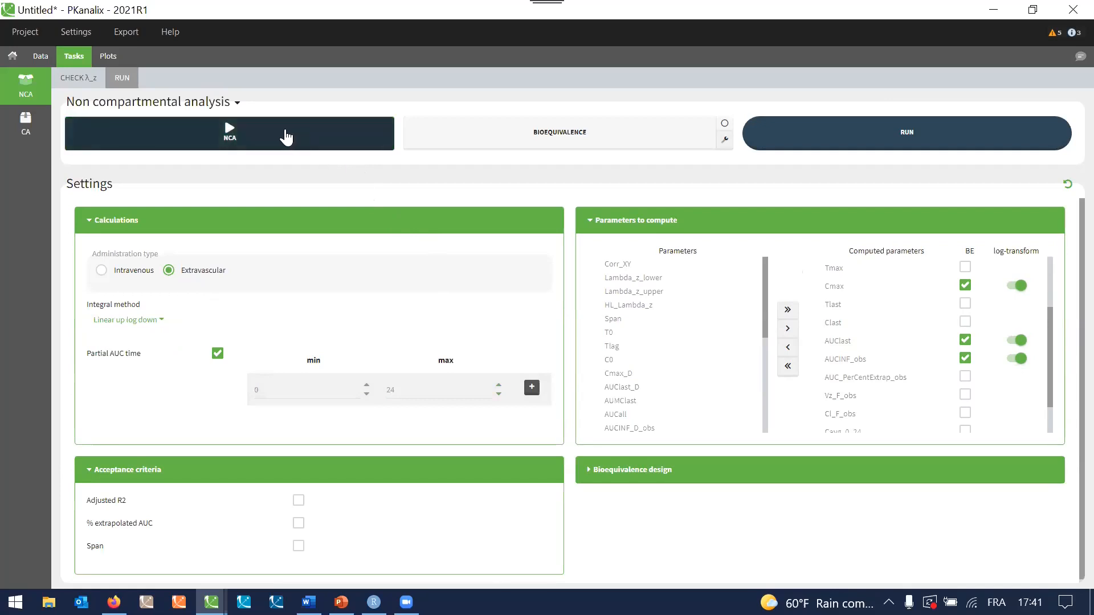
# Step: Include the bioequivalence task alongside NCA and run both analyses
pyautogui.click(724, 124)
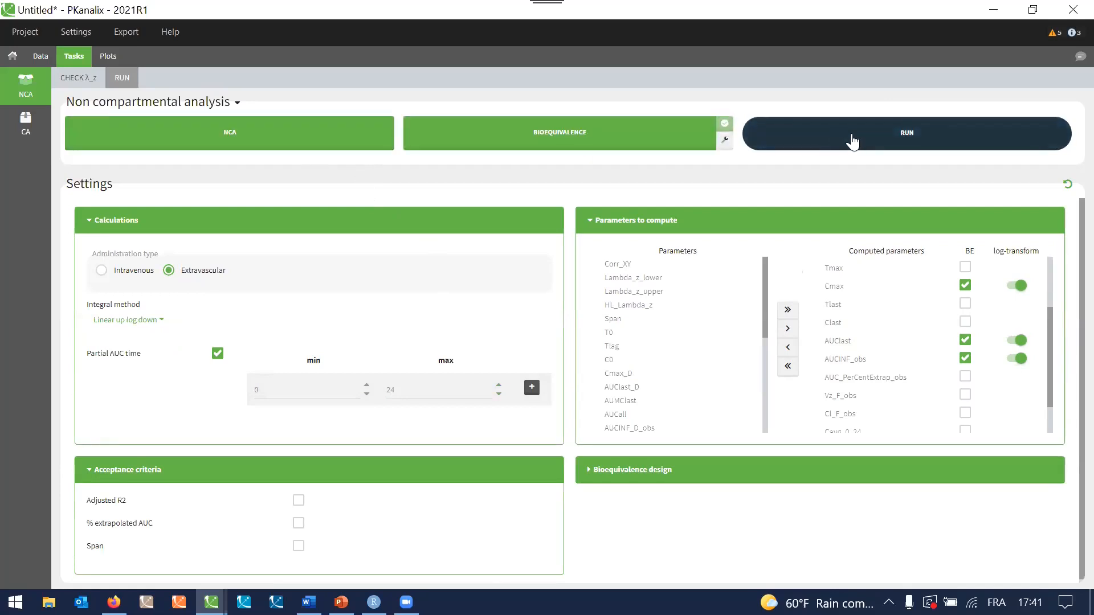
pyautogui.click(852, 136)
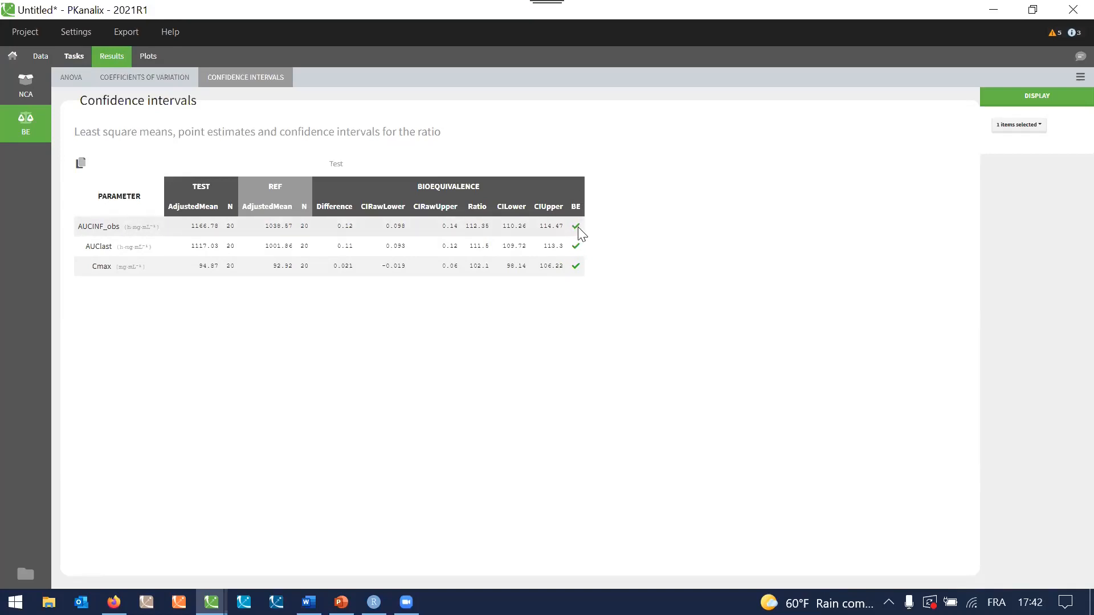
# Step: Check the confidence level and limits in the bioequivalence settings and view the ANOVA results
pyautogui.click(85, 60)
pyautogui.click(725, 140)
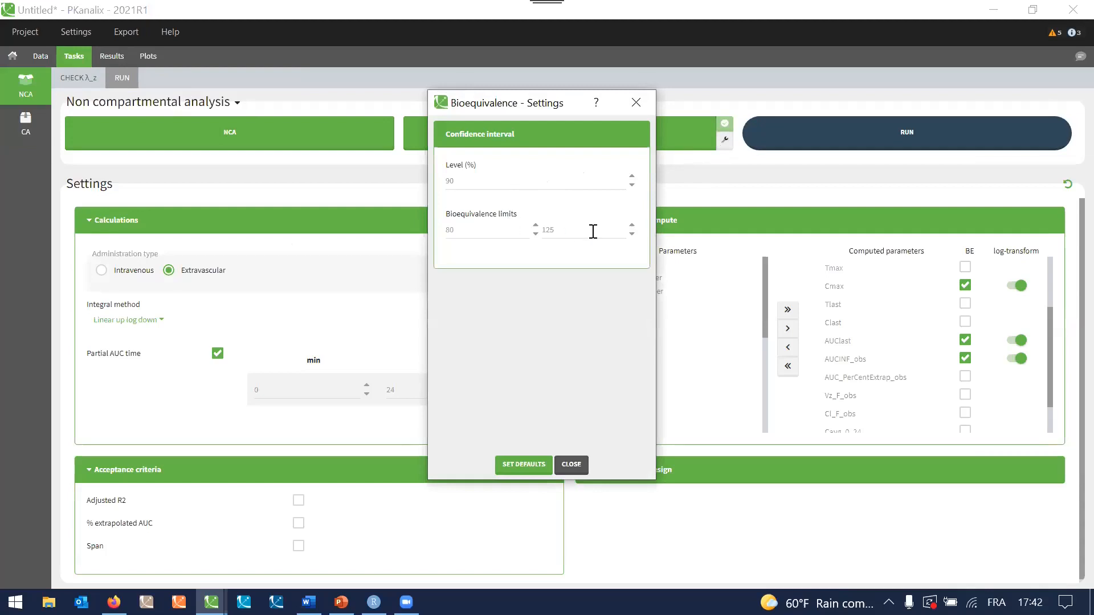
pyautogui.click(634, 103)
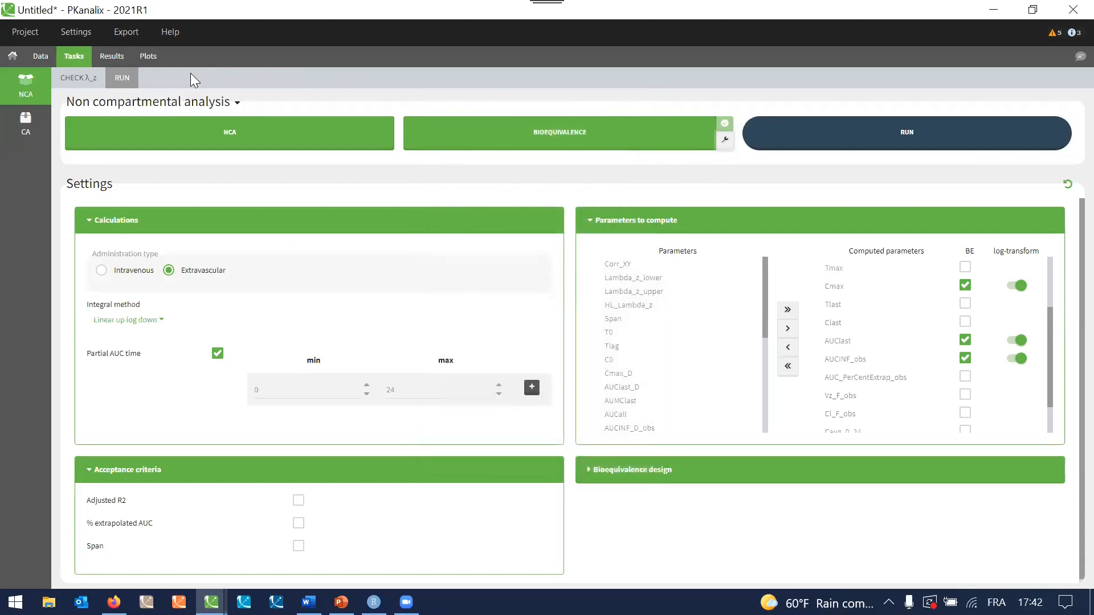
pyautogui.click(113, 57)
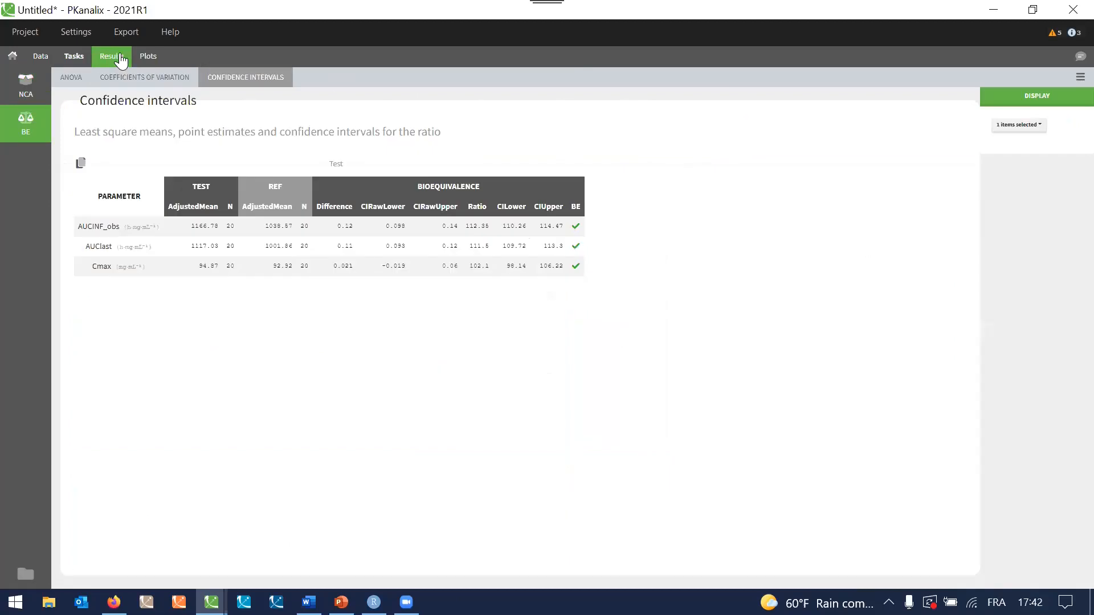
pyautogui.click(71, 84)
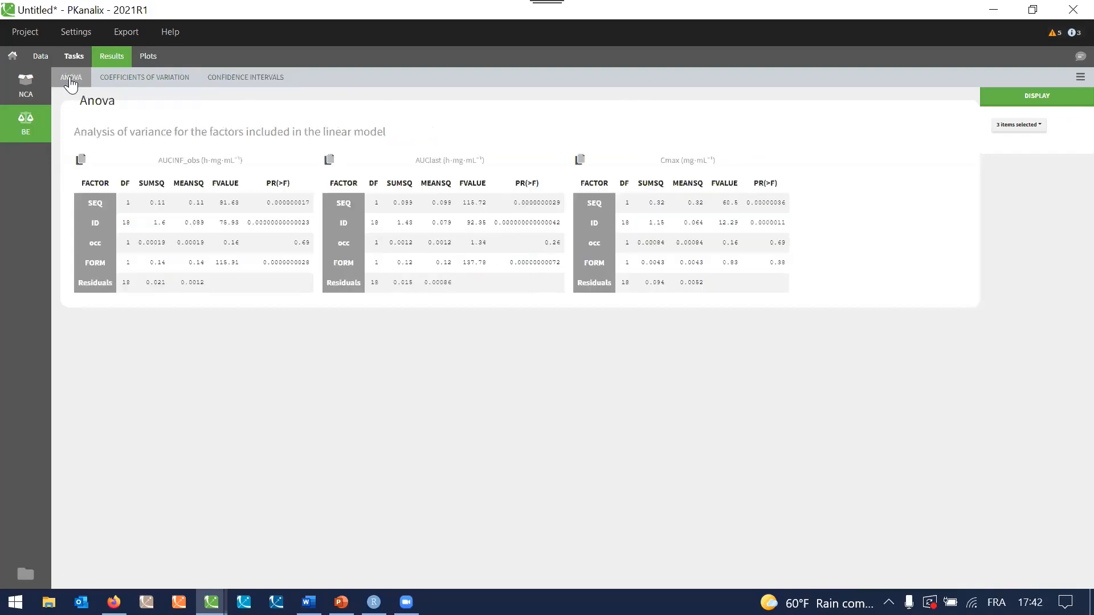
# Step: View the bioequivalence coefficients of variation and the confidence intervals plot
pyautogui.click(121, 85)
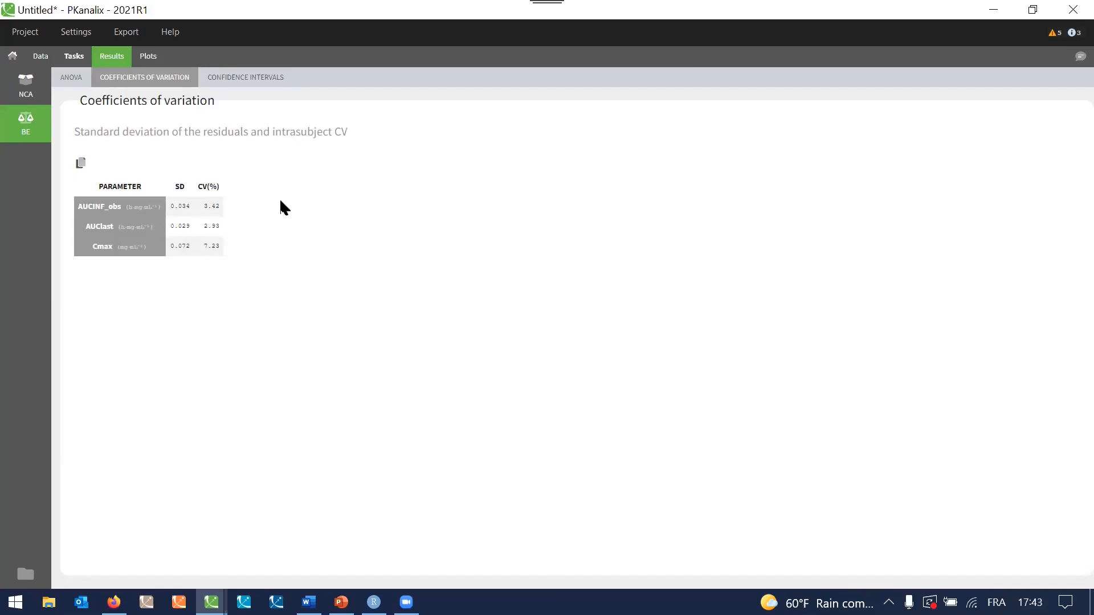
pyautogui.click(148, 56)
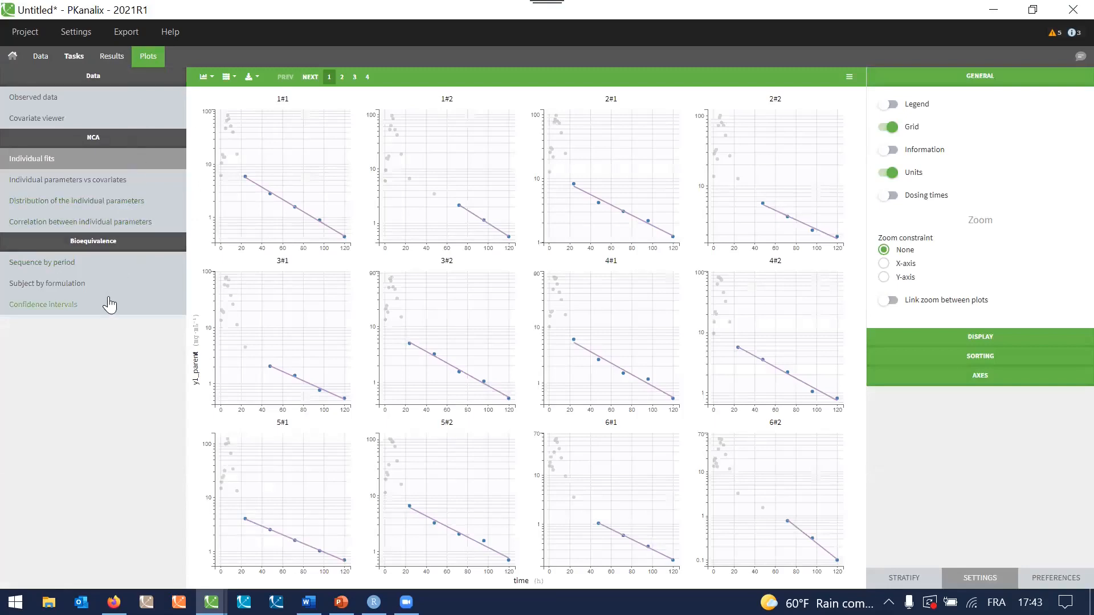
pyautogui.click(43, 308)
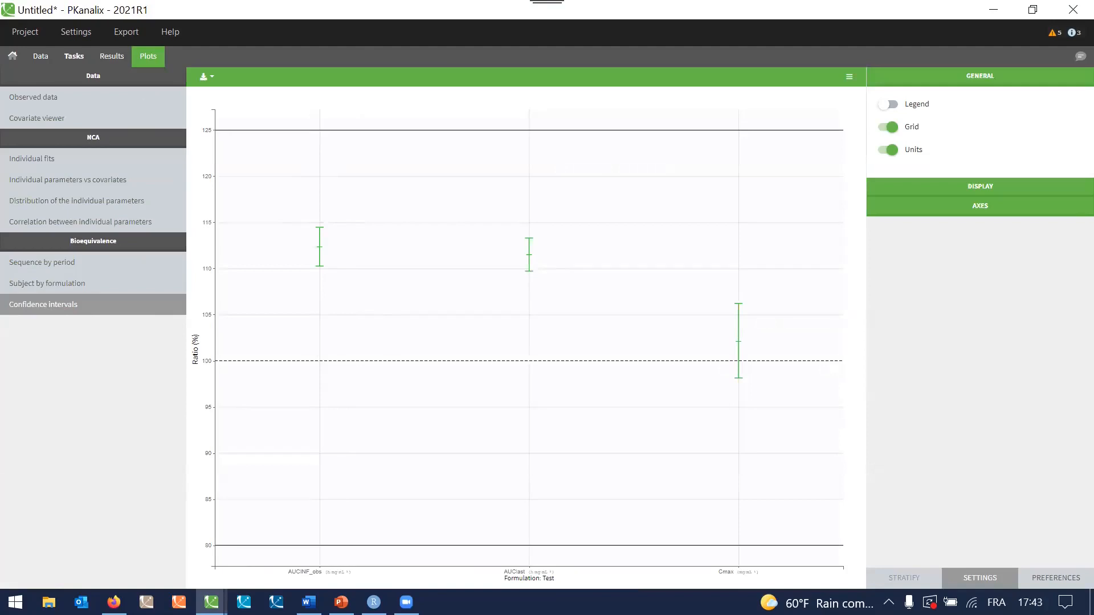
# Step: Show the legend on the Sequence by period plot and move it slightly lower within the plot area
pyautogui.click(97, 263)
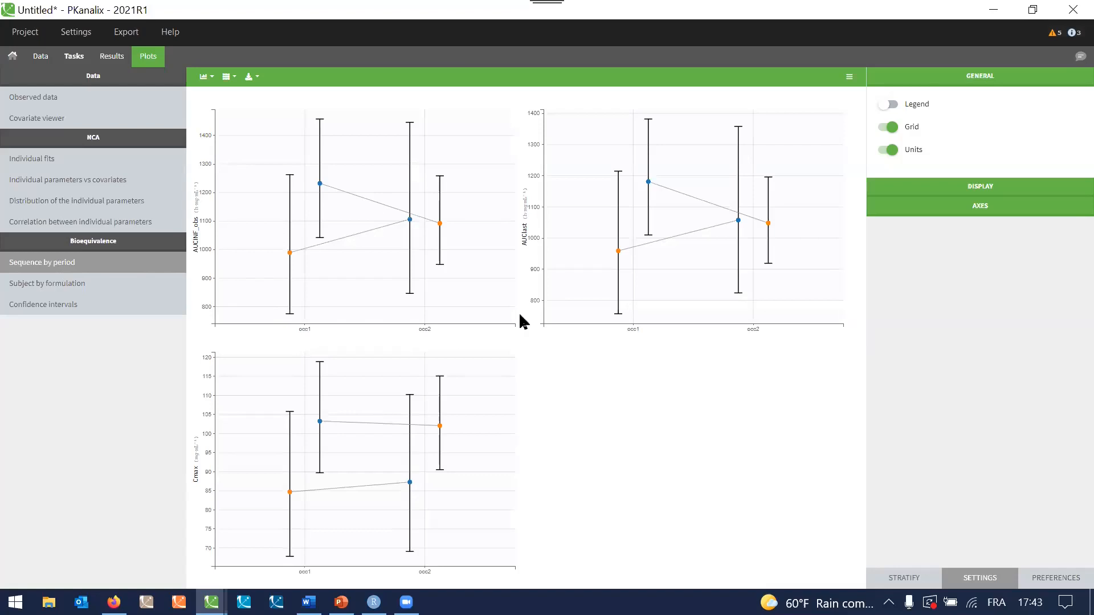
pyautogui.click(918, 105)
pyautogui.moveTo(816, 123); pyautogui.dragTo(813, 150)
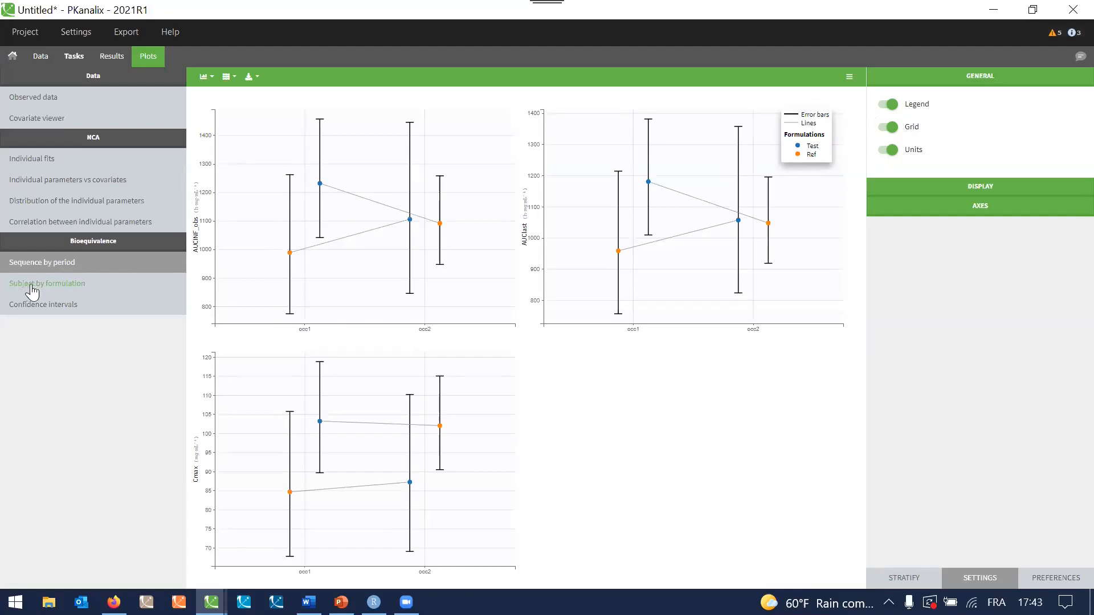
# Step: Show the legend on the Subject by formulation plot and reposition it over the AUCINF_obs chart
pyautogui.click(78, 290)
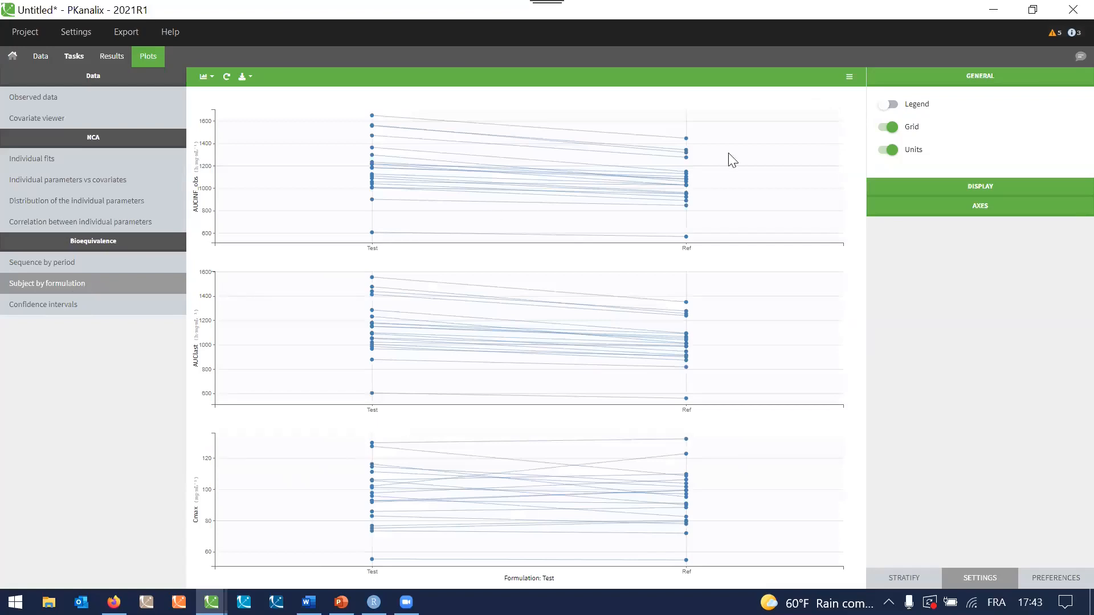
pyautogui.click(888, 104)
pyautogui.moveTo(802, 109); pyautogui.dragTo(753, 122)
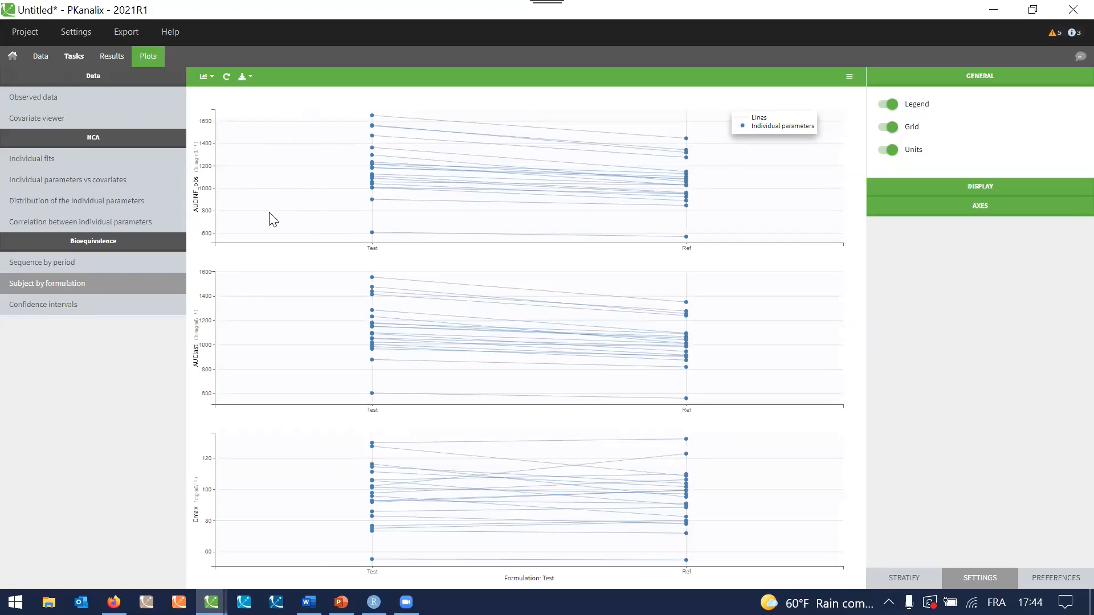
# Step: Examine the individual fits plots alongside the Check λ_z view of the NCA task
pyautogui.click(77, 168)
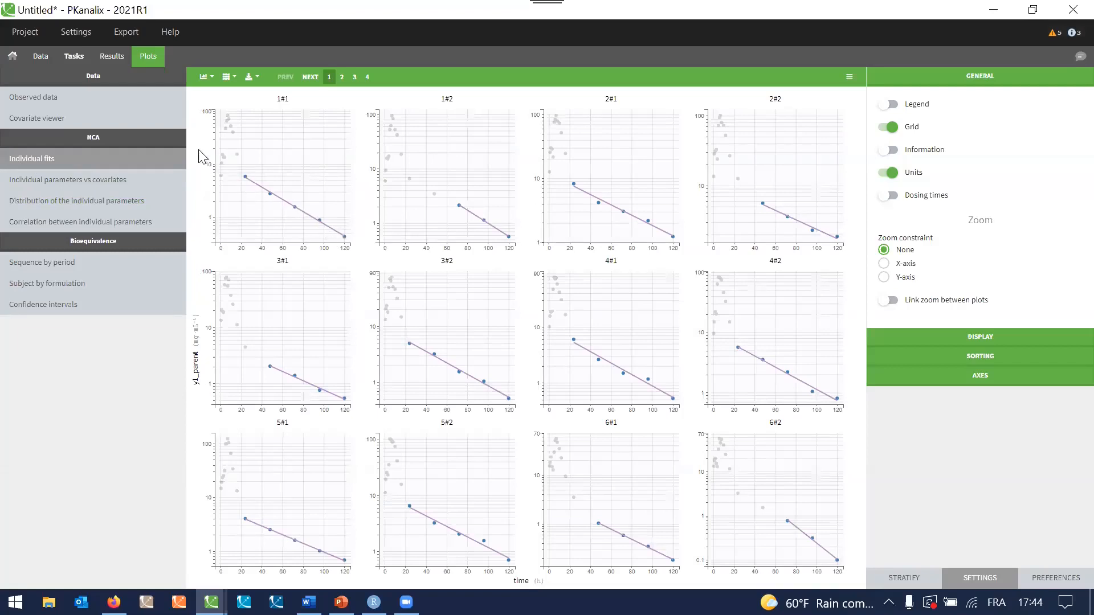
pyautogui.click(75, 57)
pyautogui.click(83, 83)
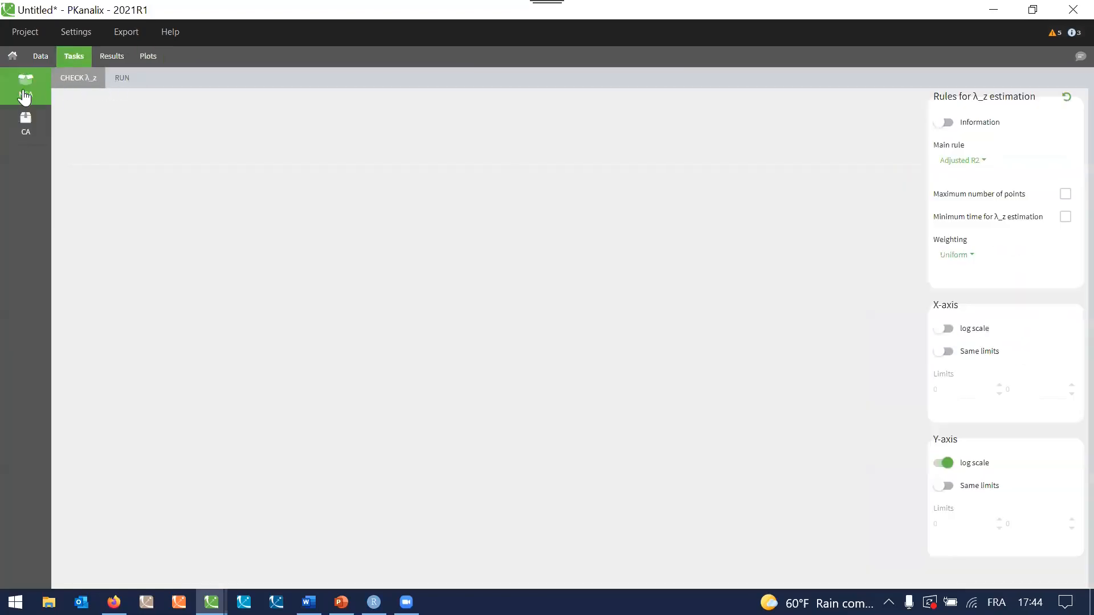
pyautogui.click(147, 57)
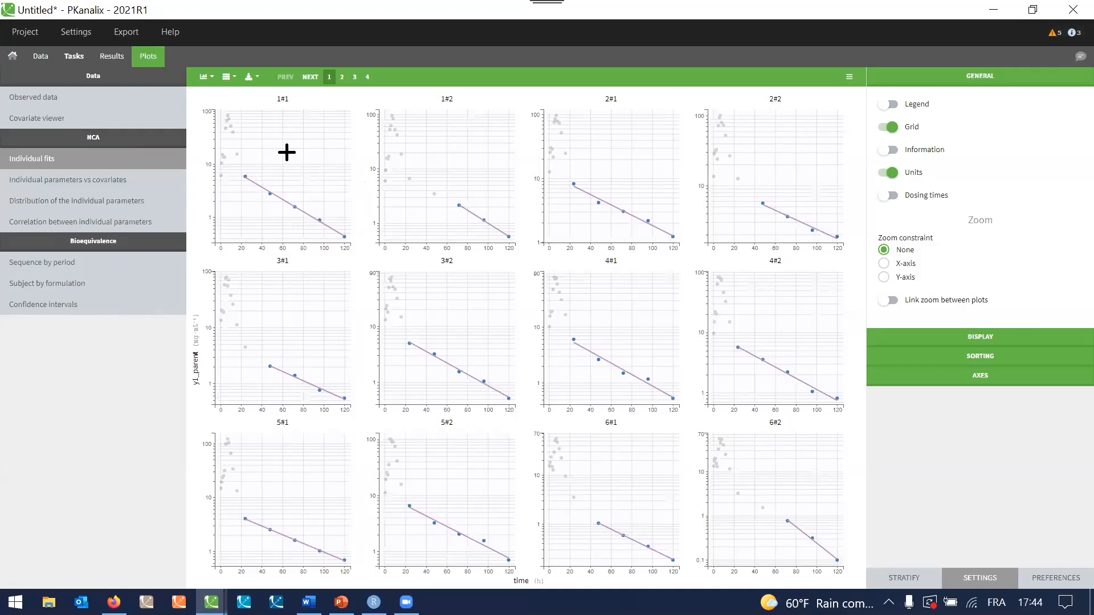
# Step: Inspect pointsIncludedForLambdaZ.txt in the nca folder of the exported results, and close the file and the folder
pyautogui.click(111, 56)
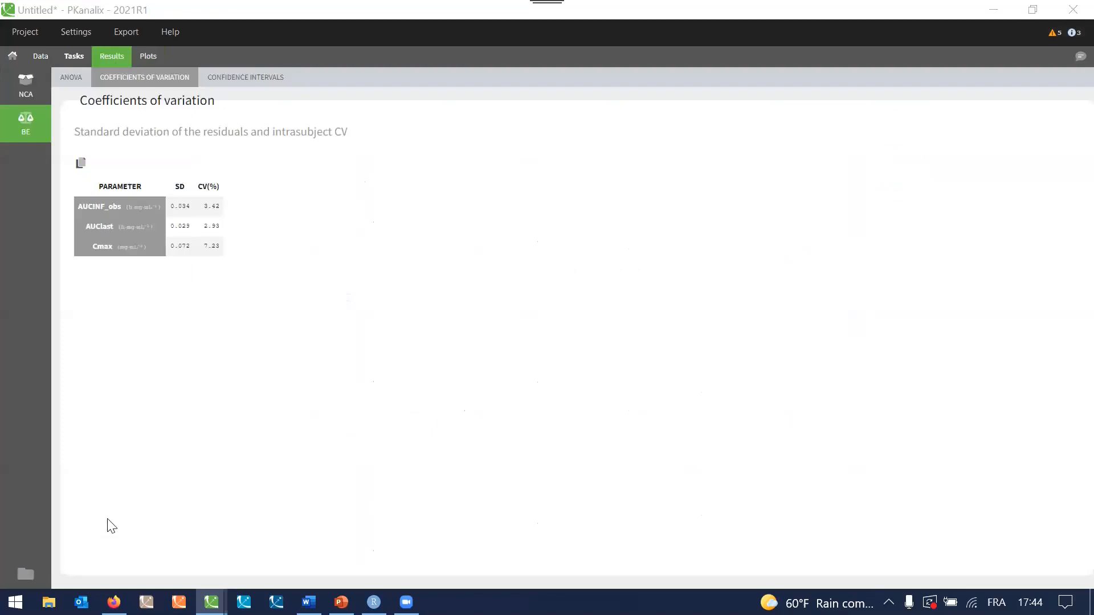
pyautogui.click(26, 574)
pyautogui.doubleClick(308, 323)
pyautogui.doubleClick(308, 330)
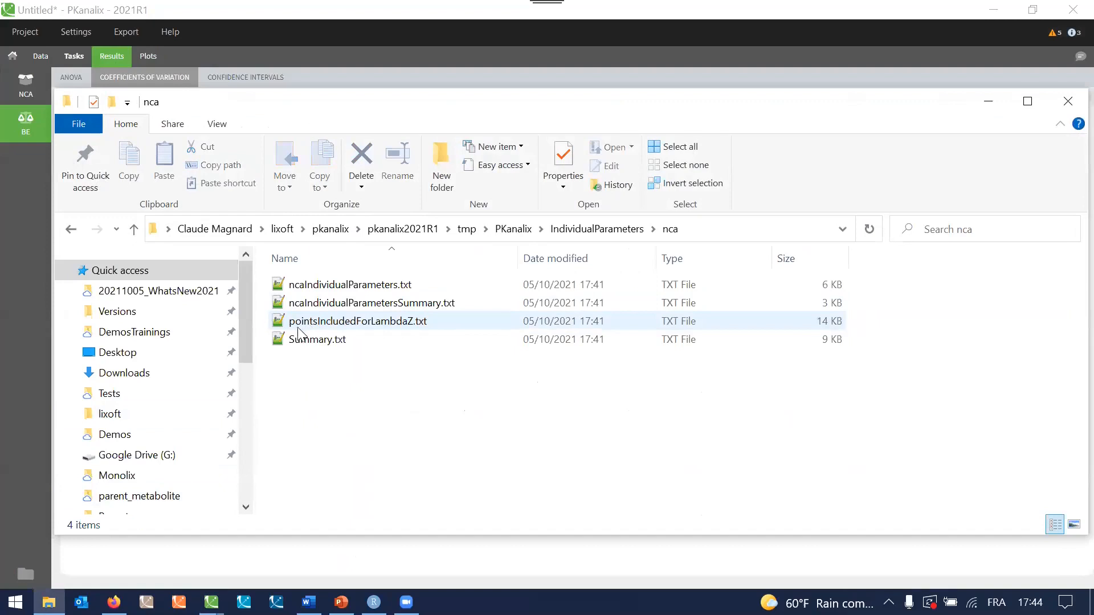
pyautogui.click(375, 328)
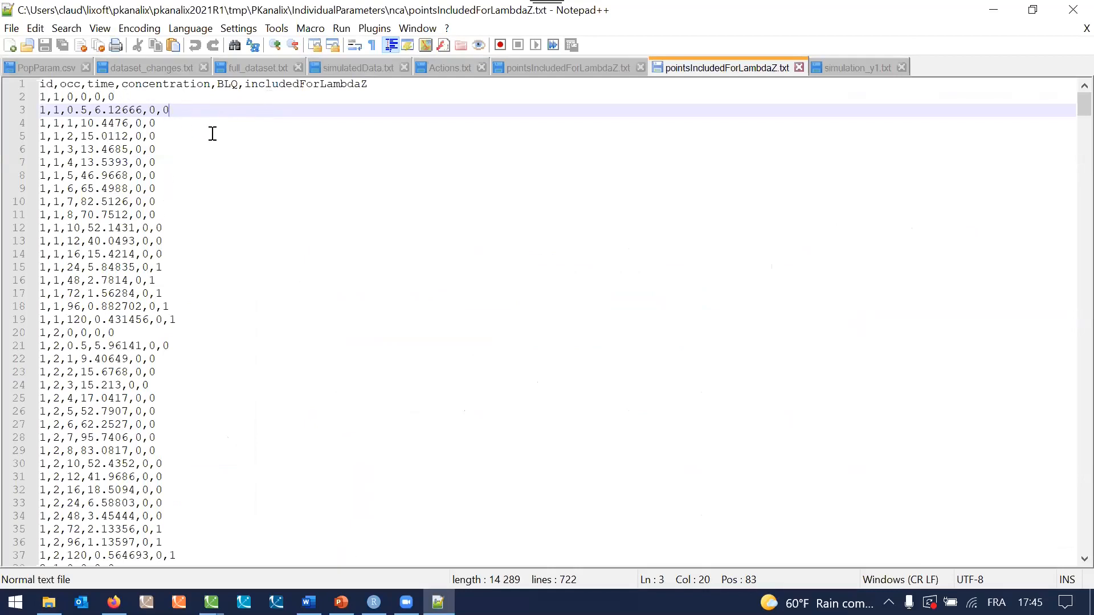
pyautogui.click(1073, 10)
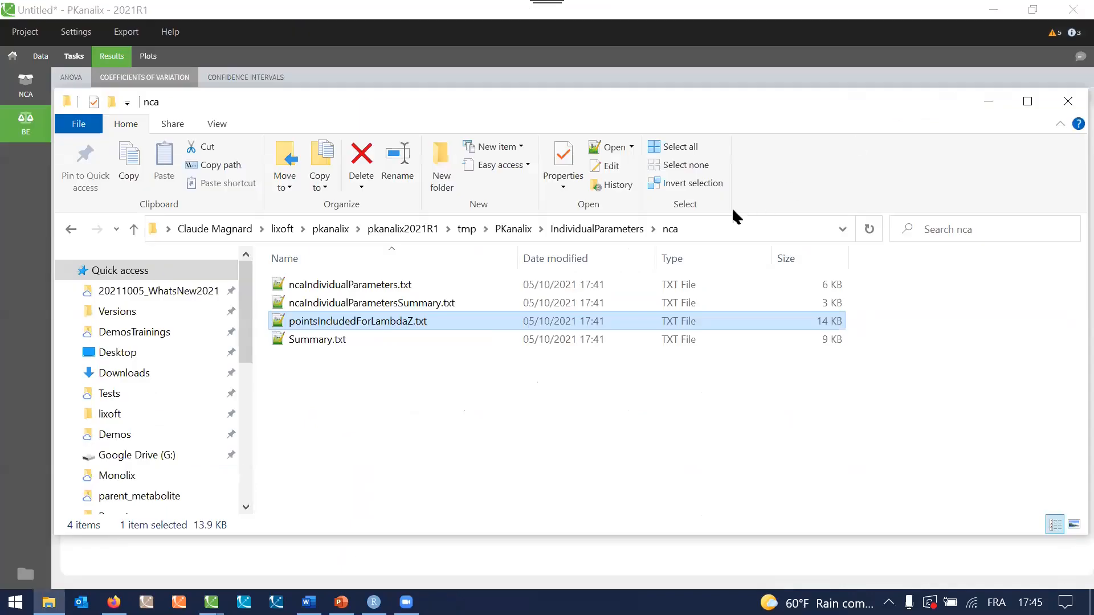
pyautogui.click(1067, 100)
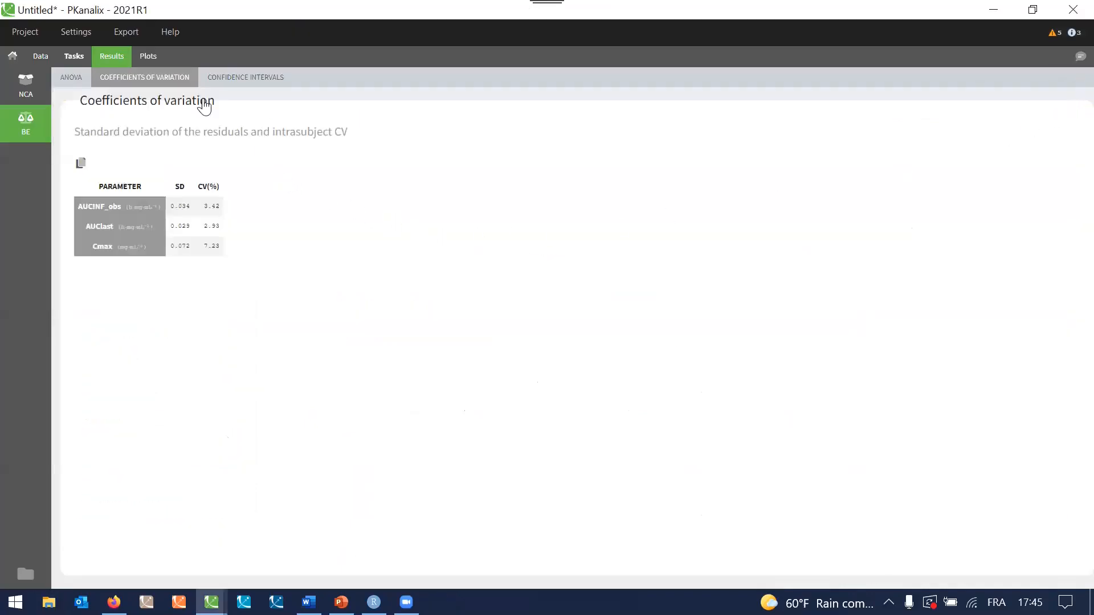
# Step: Check the goodness-of-fit information on the individual fits plots and hide it again
pyautogui.click(148, 63)
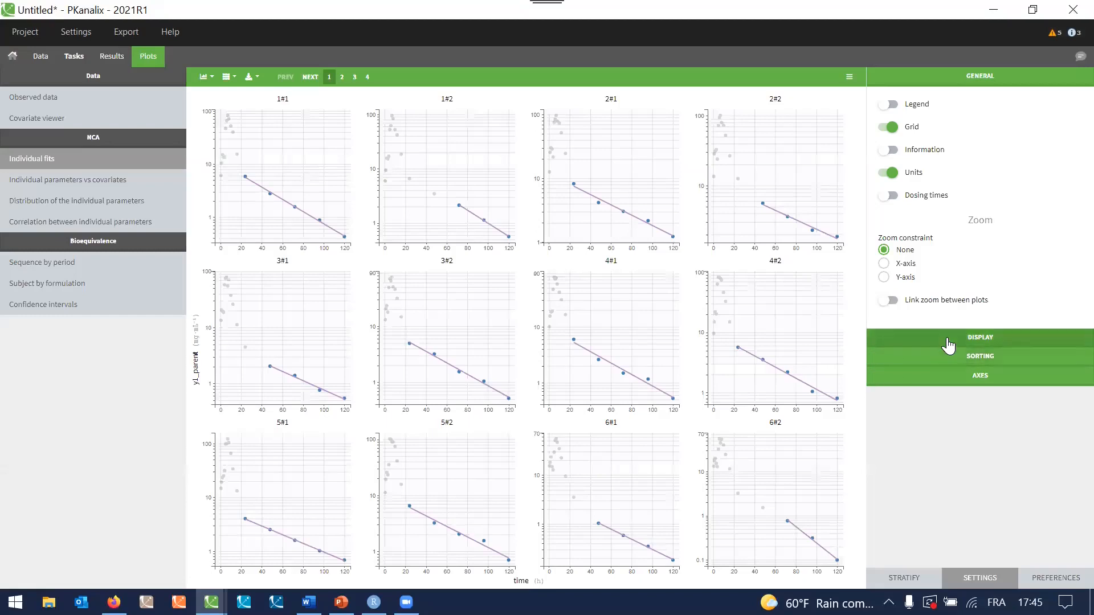
pyautogui.click(906, 152)
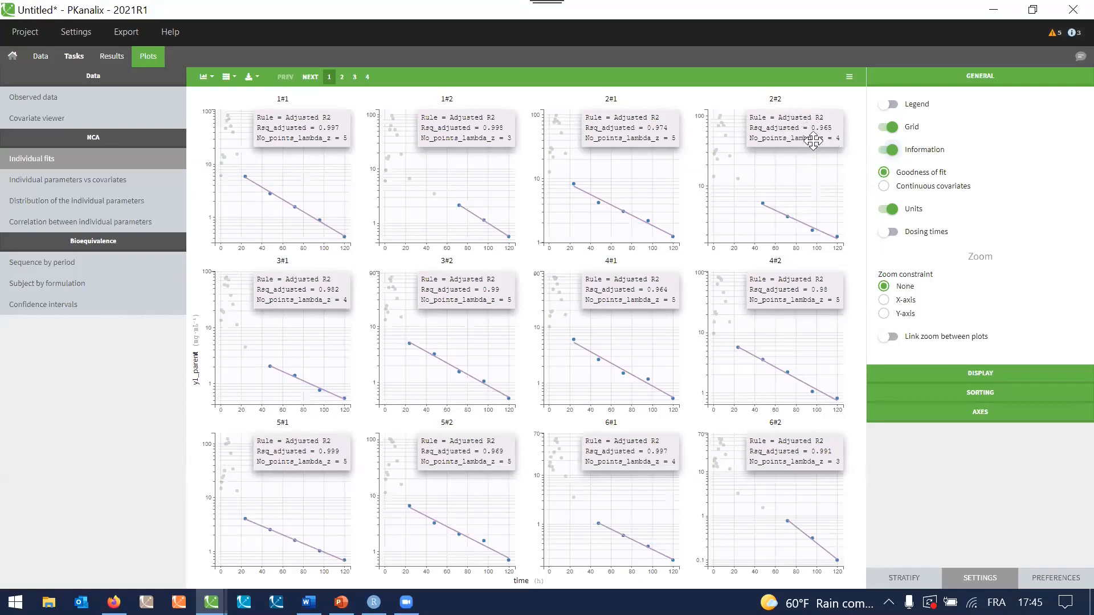
pyautogui.click(910, 153)
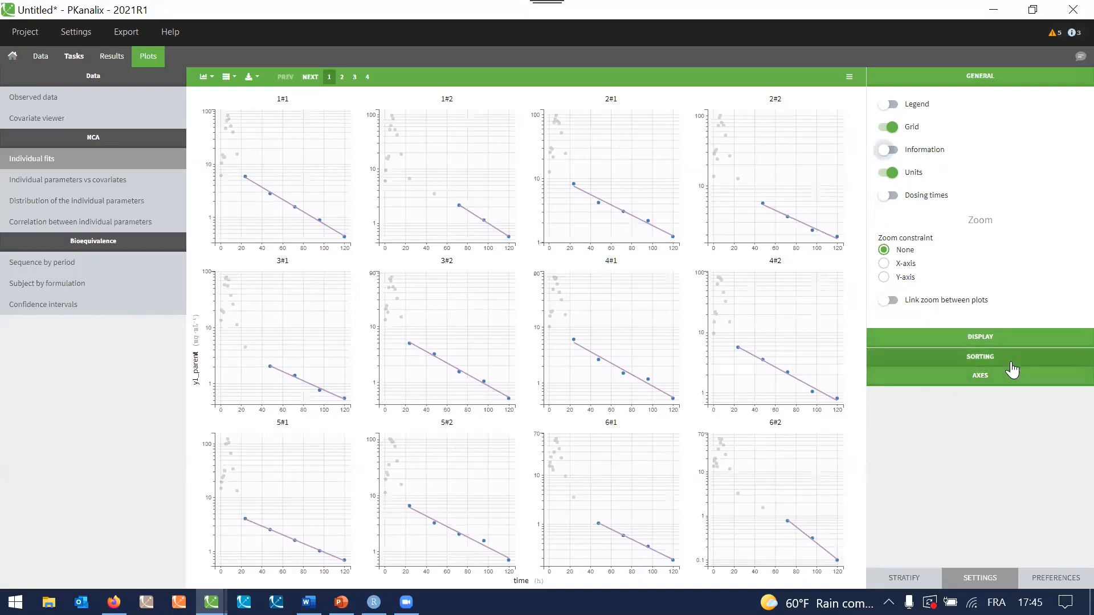
# Step: Turn off split occasions, color the unused data and hide the LambdaZ regression in the individual fits
pyautogui.click(1002, 348)
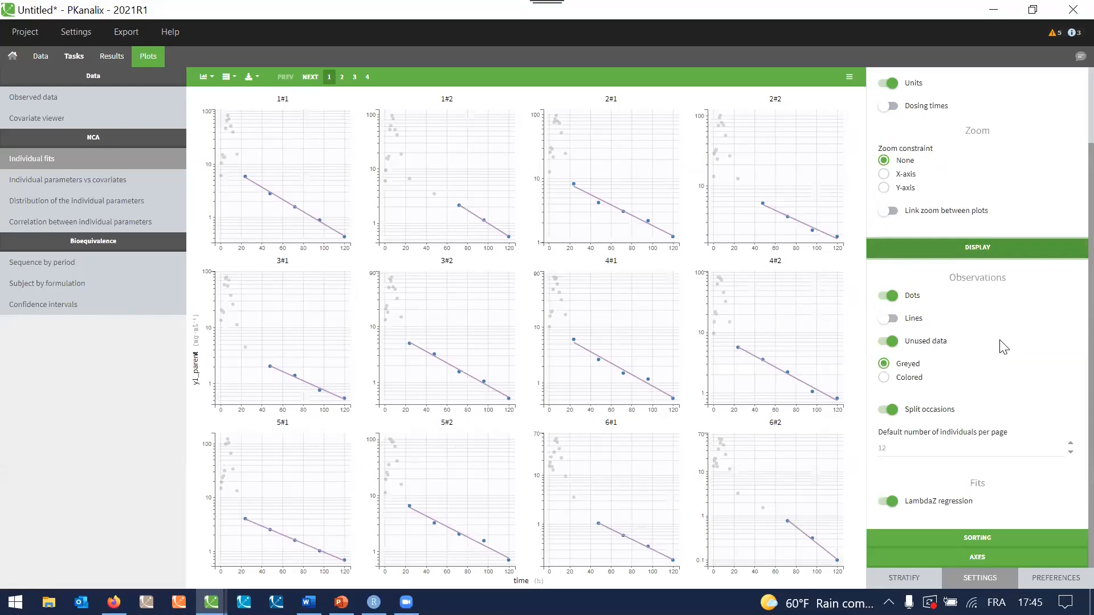
pyautogui.click(886, 429)
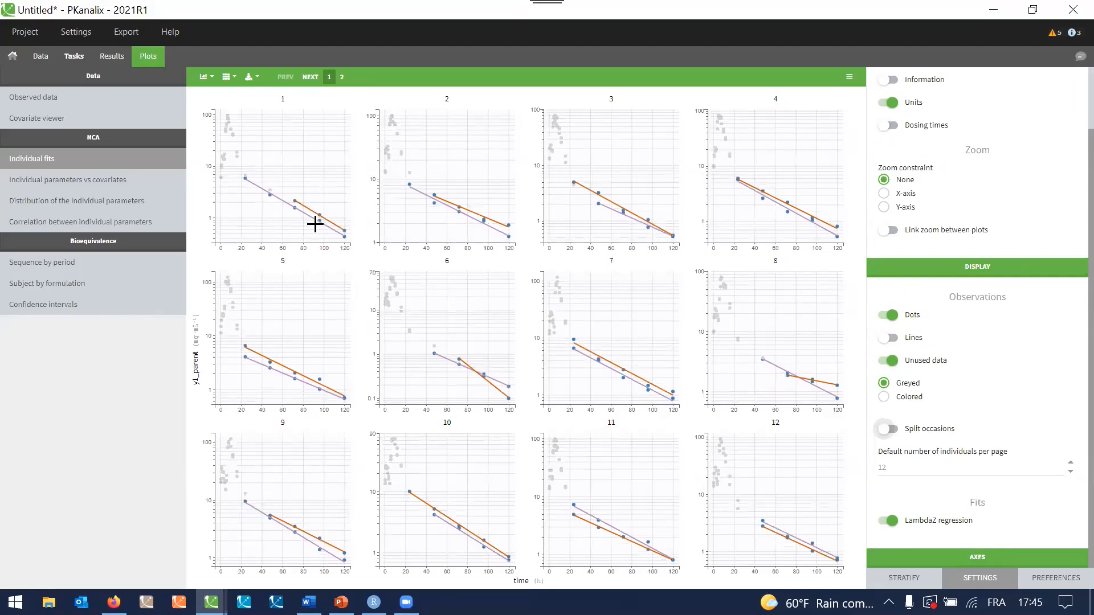
pyautogui.click(916, 401)
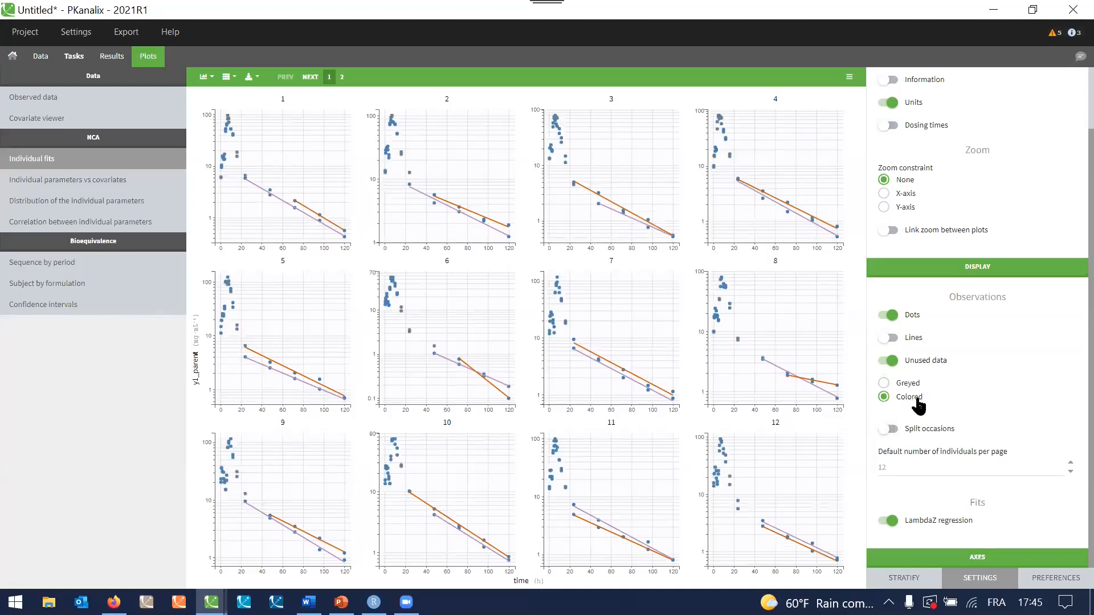
pyautogui.click(948, 528)
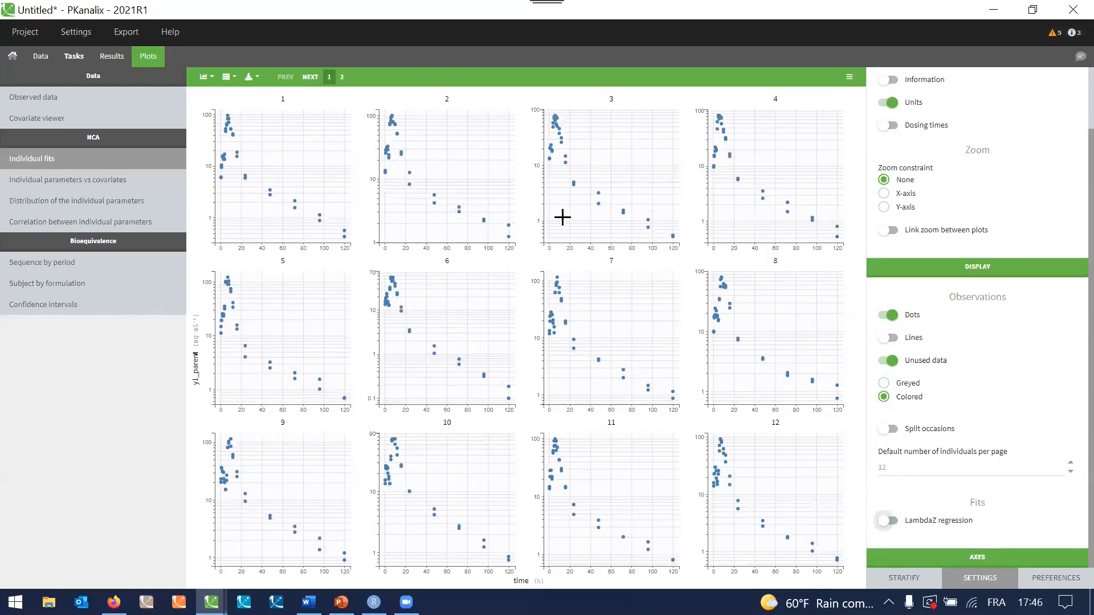
# Step: Color the individual fits data by occ and show the legend
pyautogui.click(917, 579)
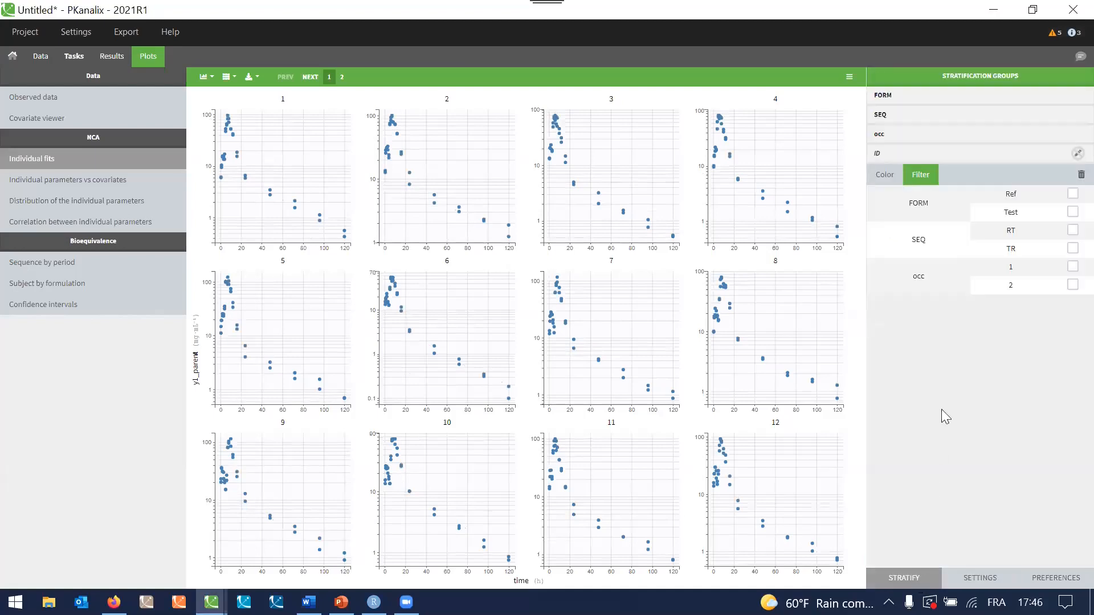
pyautogui.click(888, 174)
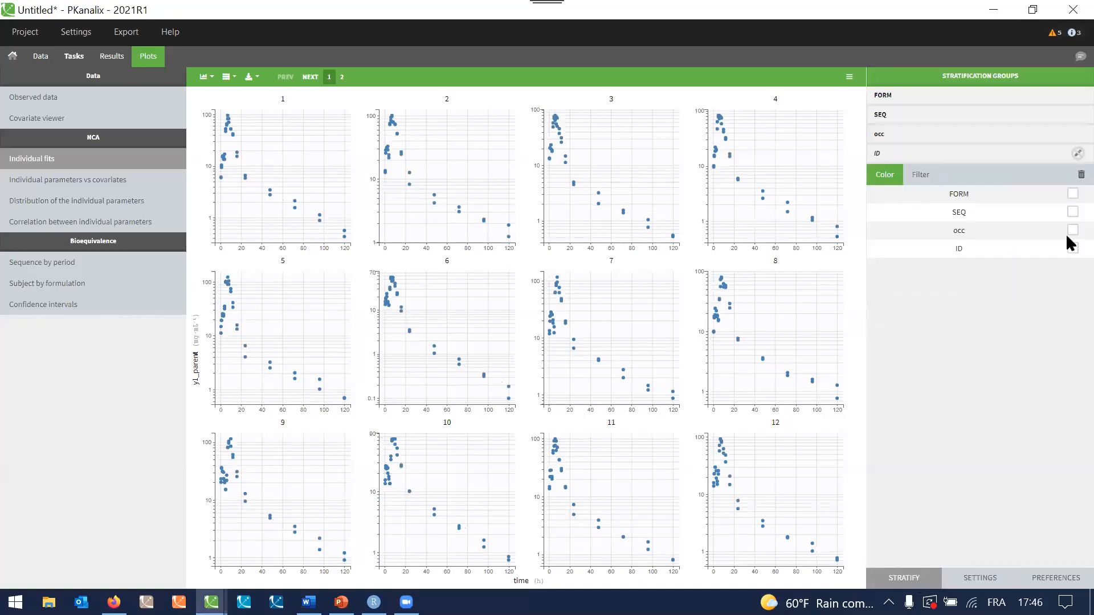
pyautogui.click(980, 578)
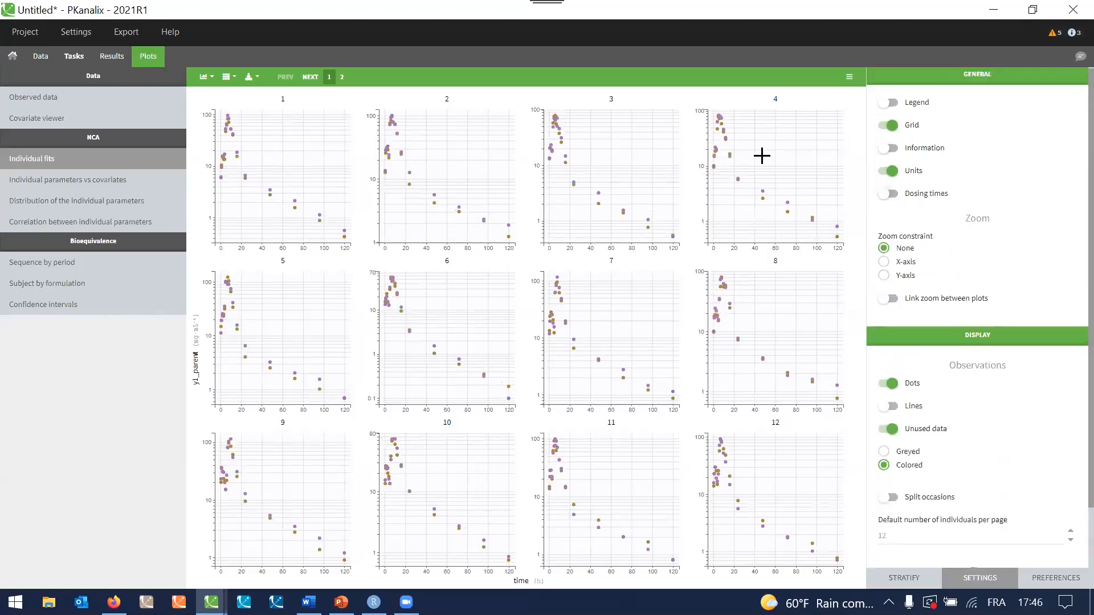
pyautogui.click(912, 104)
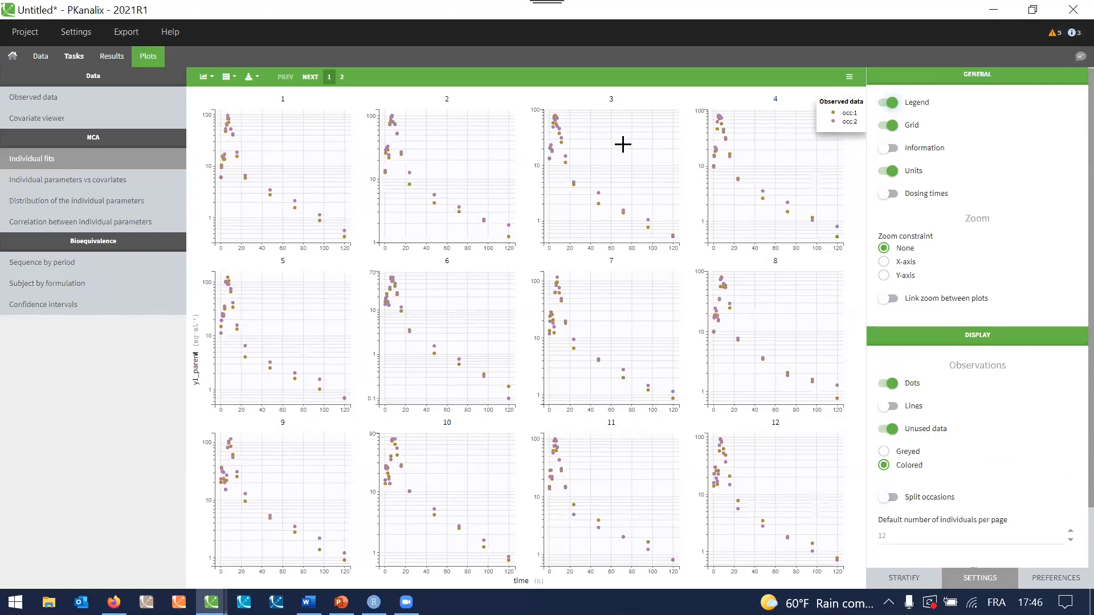
pyautogui.click(73, 165)
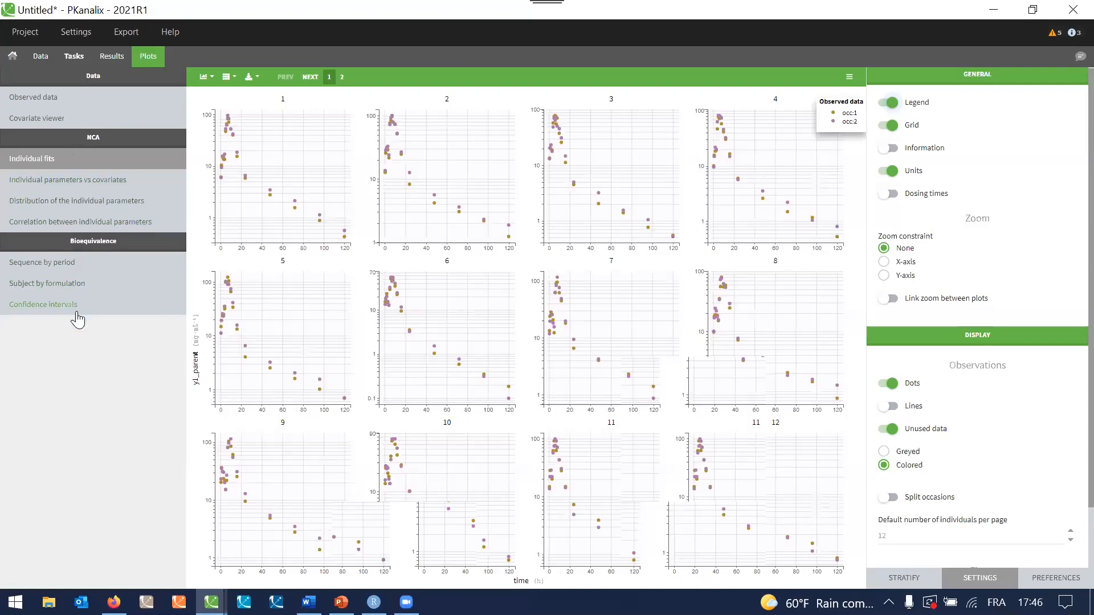
# Step: Switch to RStudio with generateReport_Plots.R open and clear all plots and the console output
pyautogui.click(374, 603)
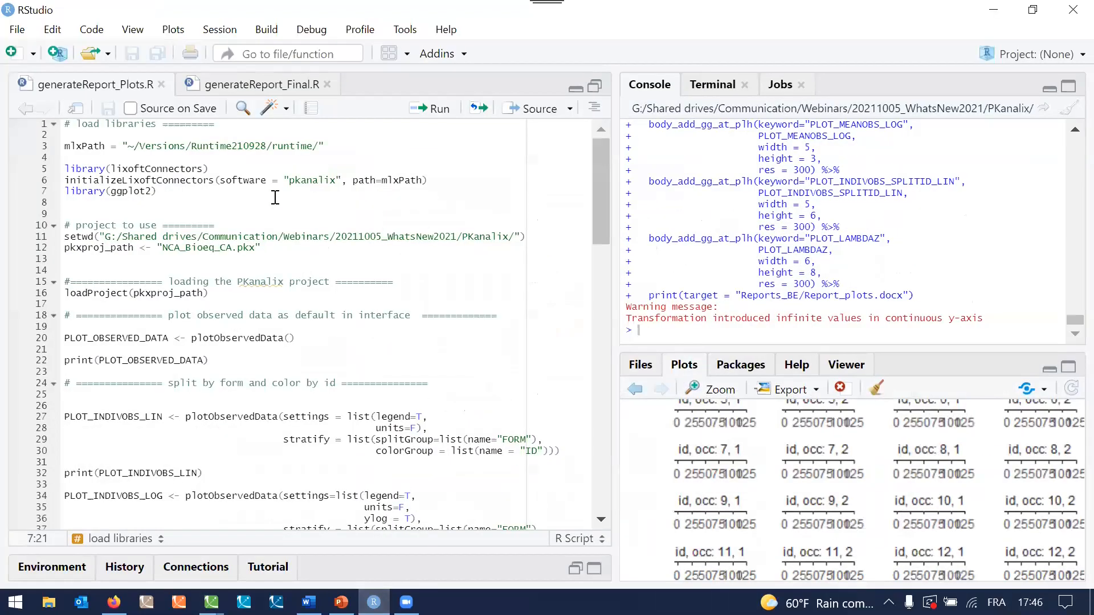
pyautogui.click(875, 385)
pyautogui.click(608, 324)
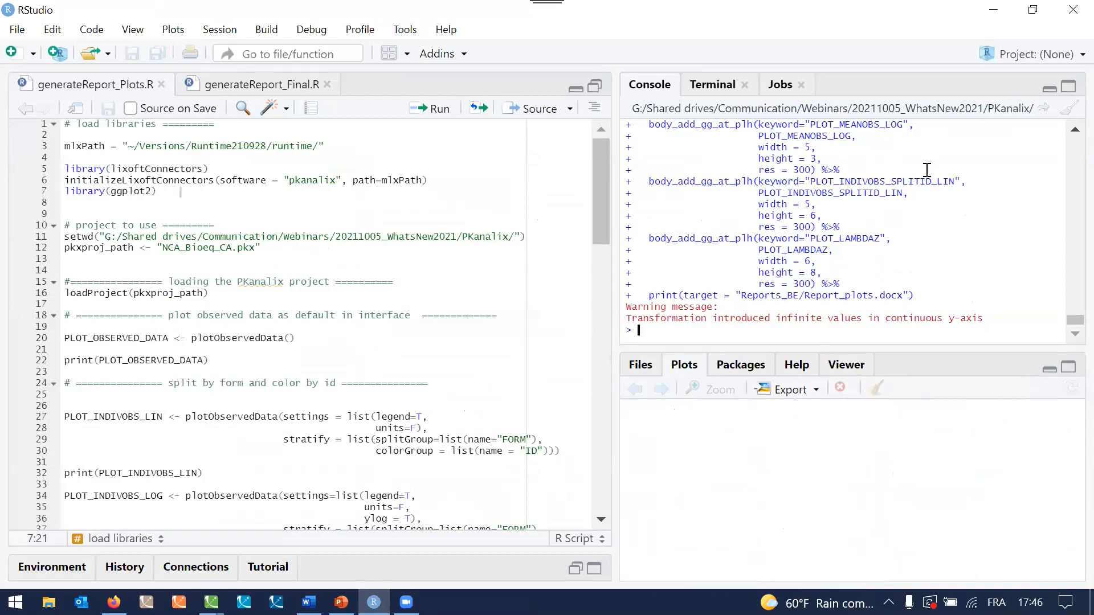
pyautogui.click(147, 169)
pyautogui.click(1069, 118)
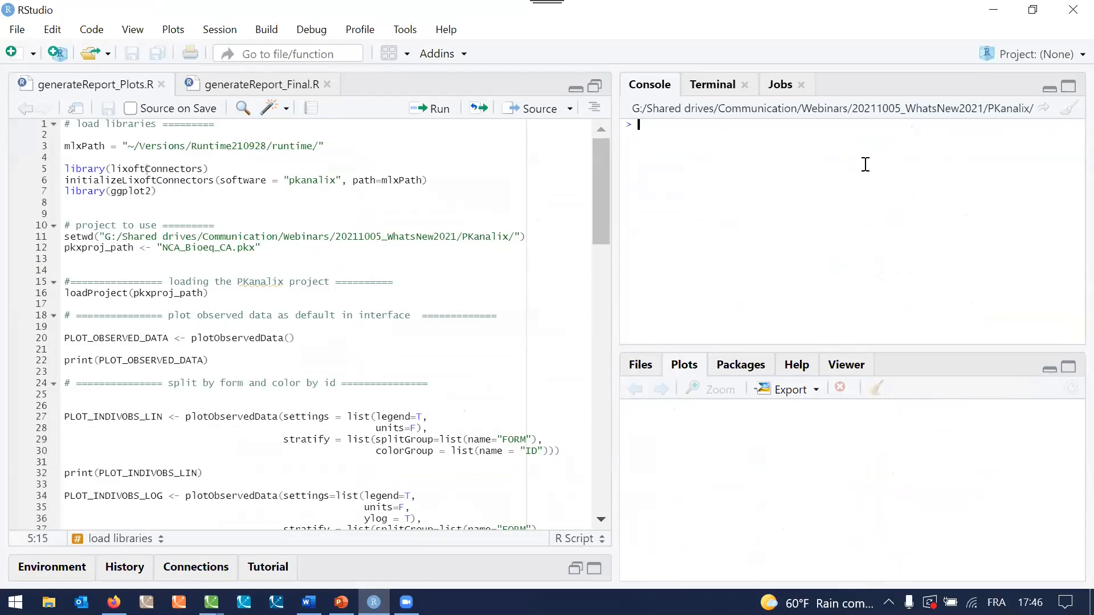
# Step: Run the script's first section to load lixoftConnectors and ggplot2 and initialize the connectors for pkanalix
pyautogui.click(382, 157)
pyautogui.click(376, 166)
pyautogui.moveTo(169, 194); pyautogui.dragTo(57, 167)
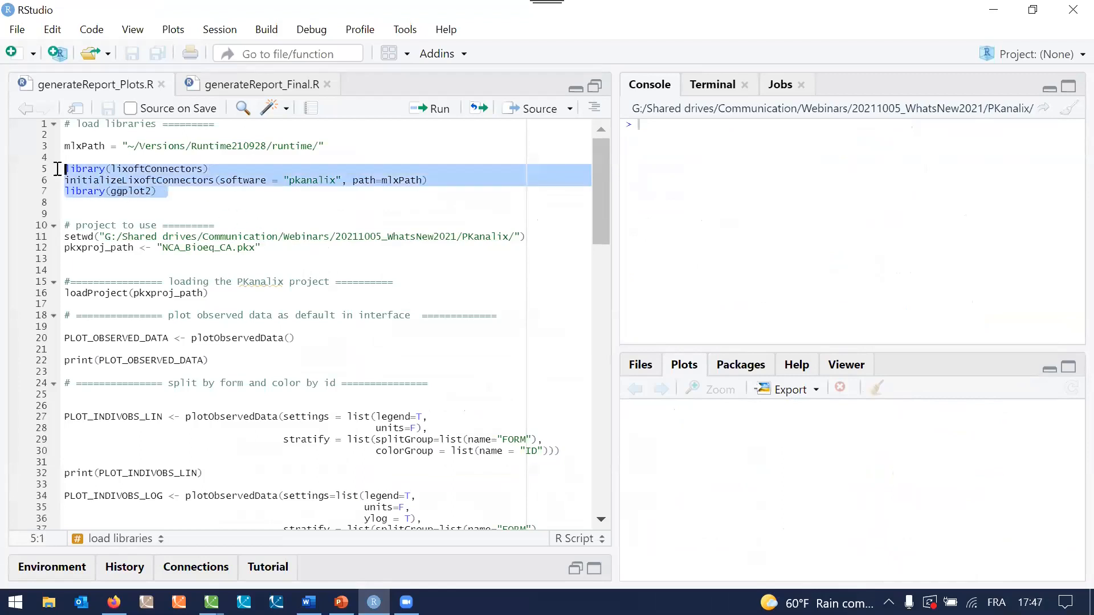
pyautogui.click(121, 201)
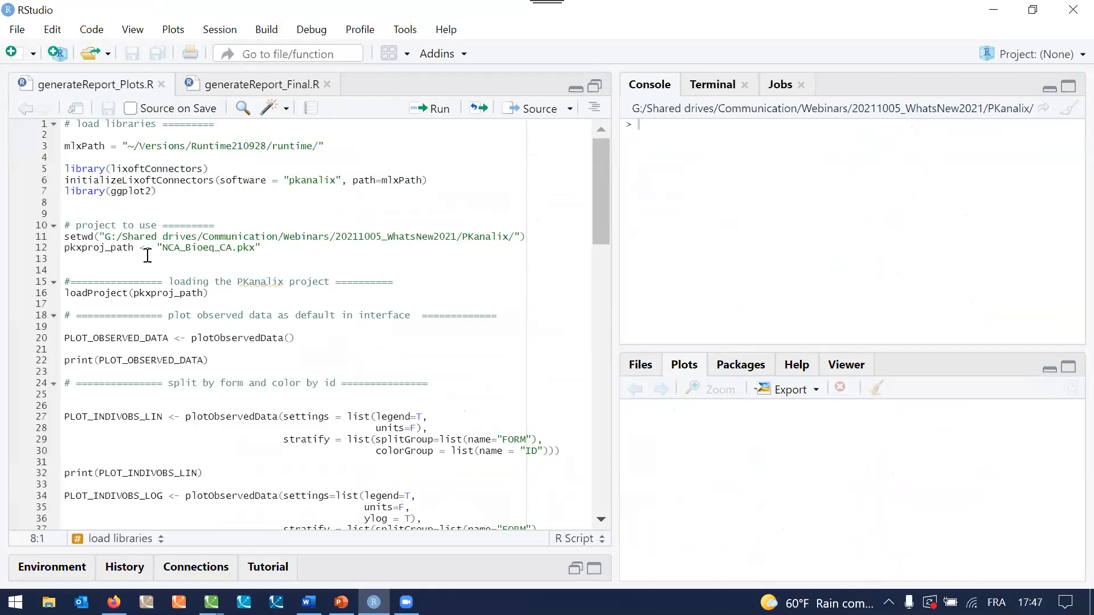
pyautogui.hotkey('ctrl', 'alt', 'b')
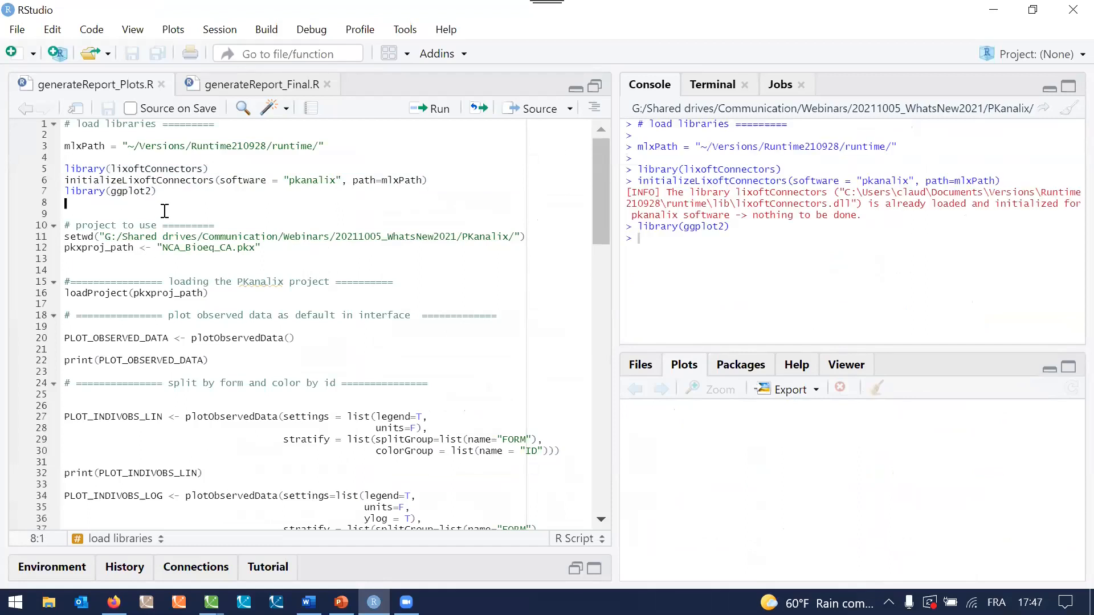
# Step: Run the project sections to set the working directory and load the NCA_Bioeq_CA.pkx project
pyautogui.click(150, 256)
pyautogui.hotkey('ctrl', 'alt', 't')
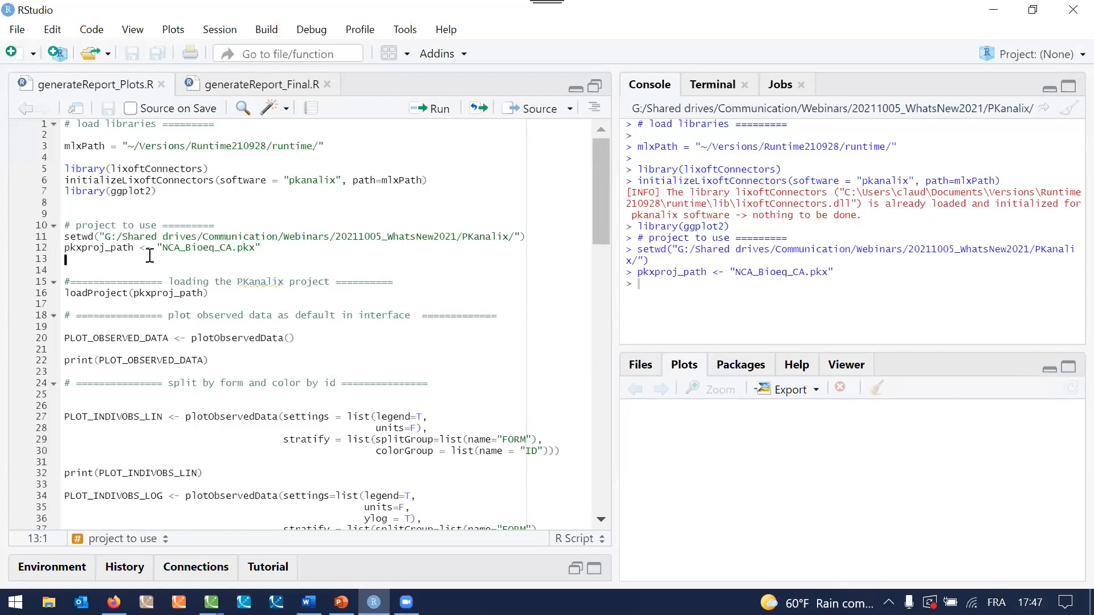
pyautogui.click(135, 293)
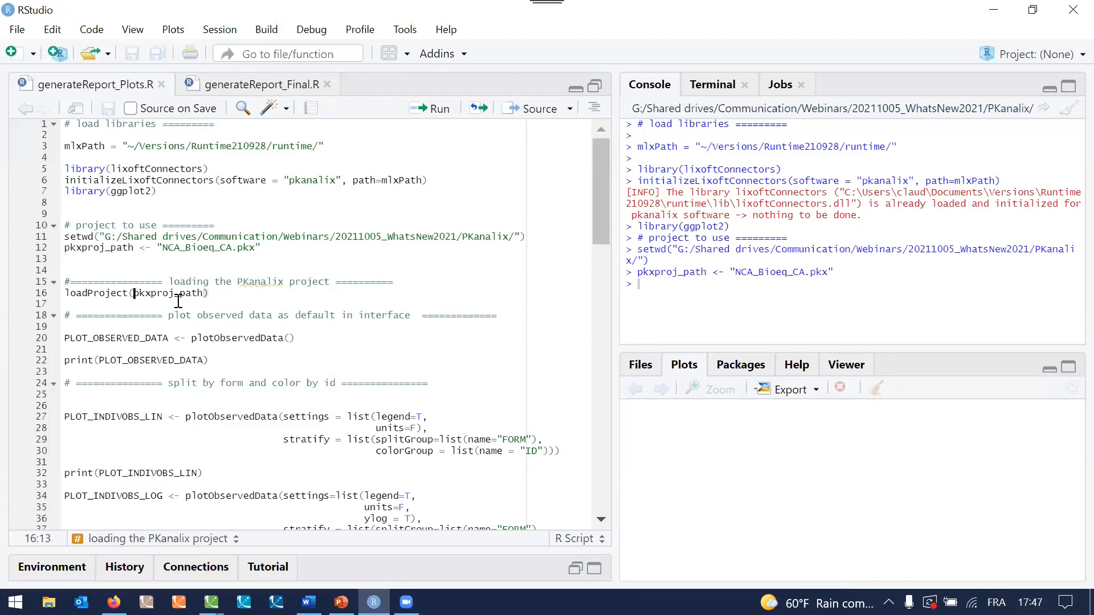
pyautogui.hotkey('ctrl', 'alt', 't')
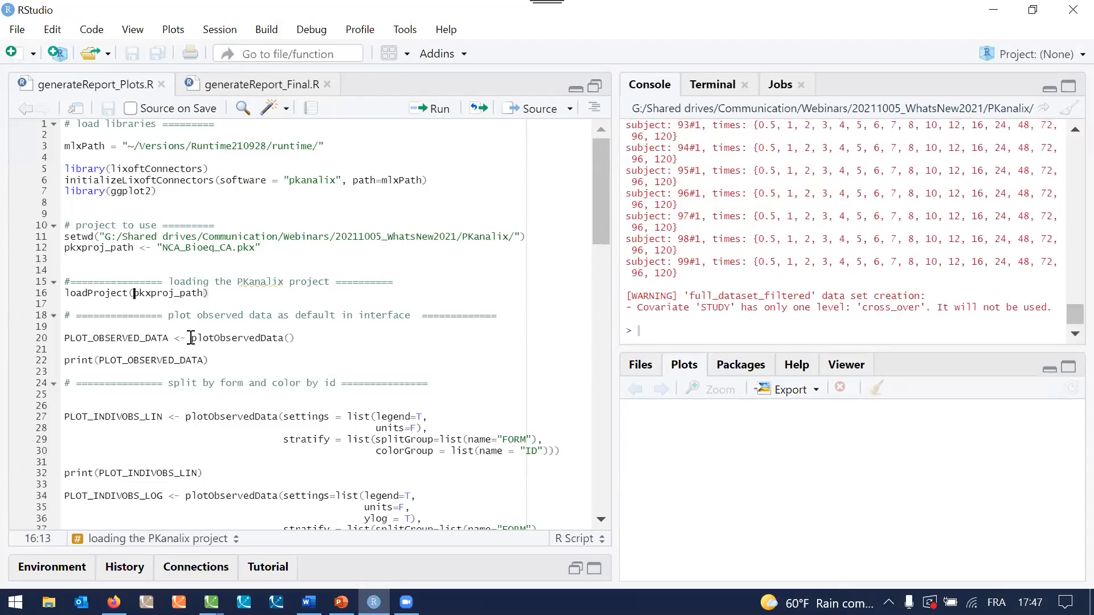
# Step: Run the section that plots the observed data with the default plotObservedData() settings
pyautogui.moveTo(191, 338); pyautogui.dragTo(286, 339)
pyautogui.moveTo(287, 339)
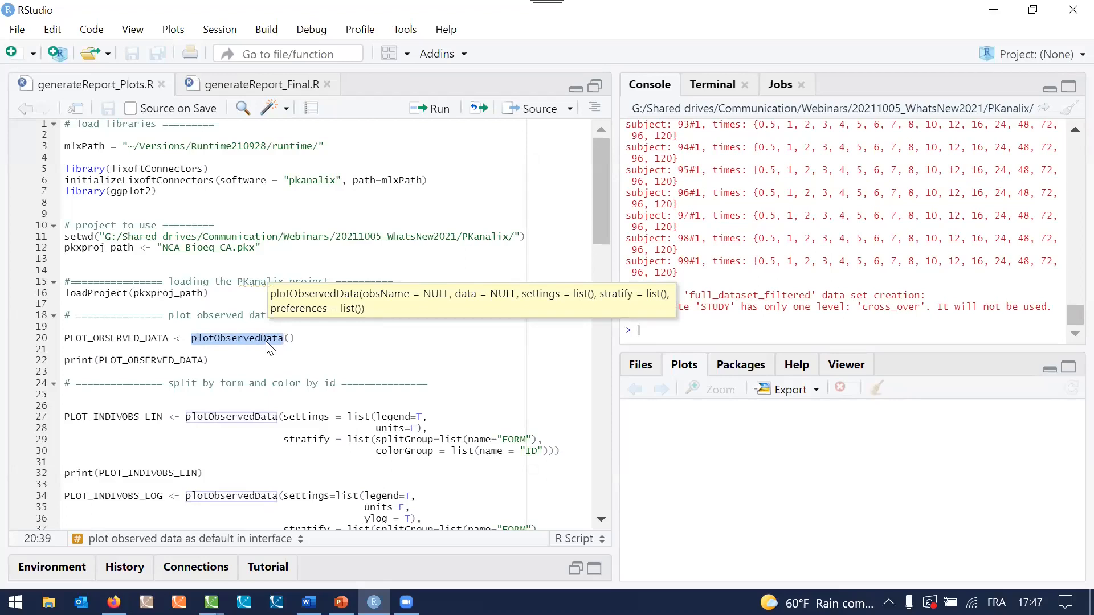
pyautogui.click(266, 340)
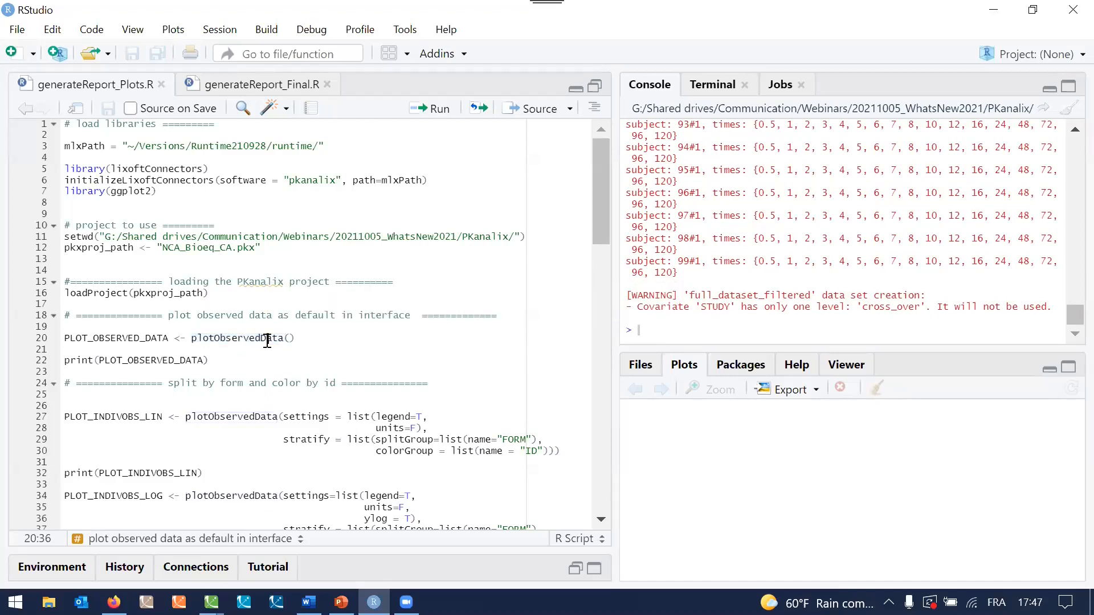
pyautogui.hotkey('ctrl', 'alt', 't')
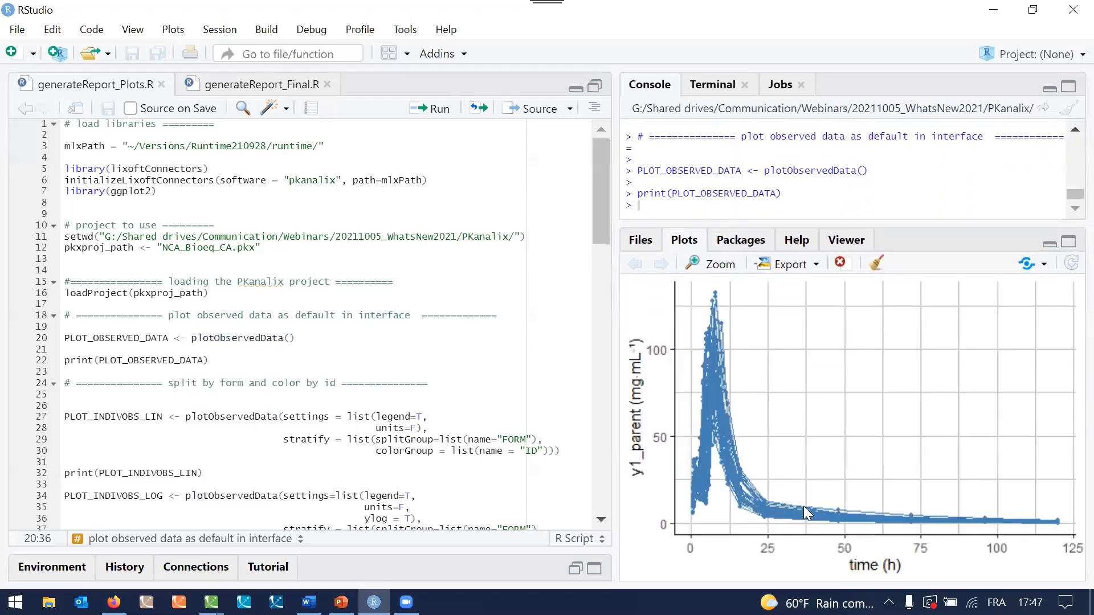
# Step: Run the section plotting observed data split by FORM and colored by ID in linear and log scale, and enlarge the console pane
pyautogui.click(271, 358)
pyautogui.click(266, 336)
pyautogui.moveTo(266, 337)
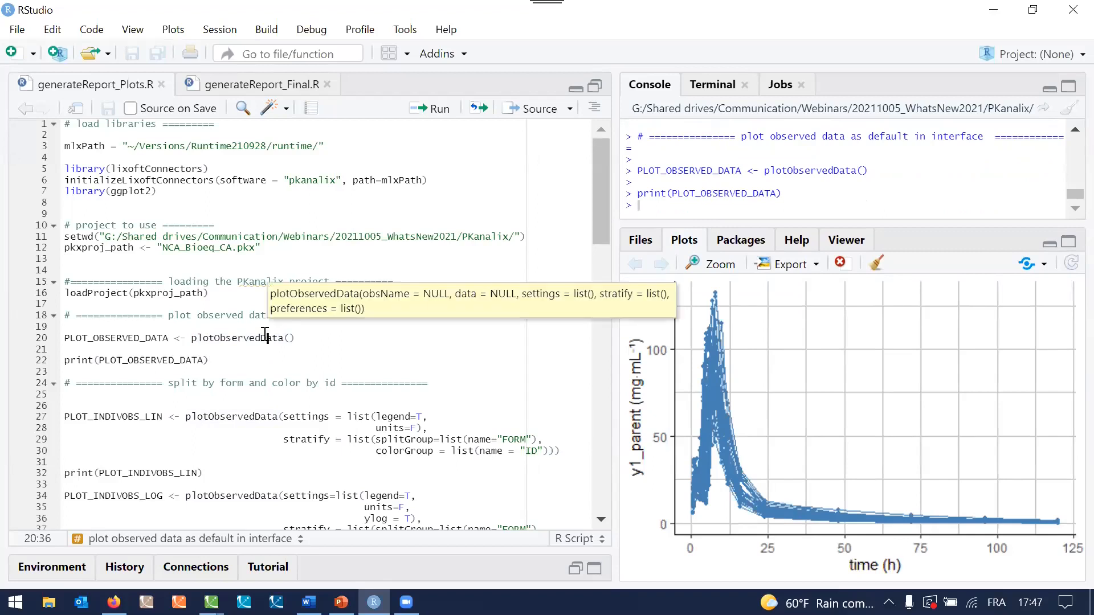
pyautogui.click(311, 421)
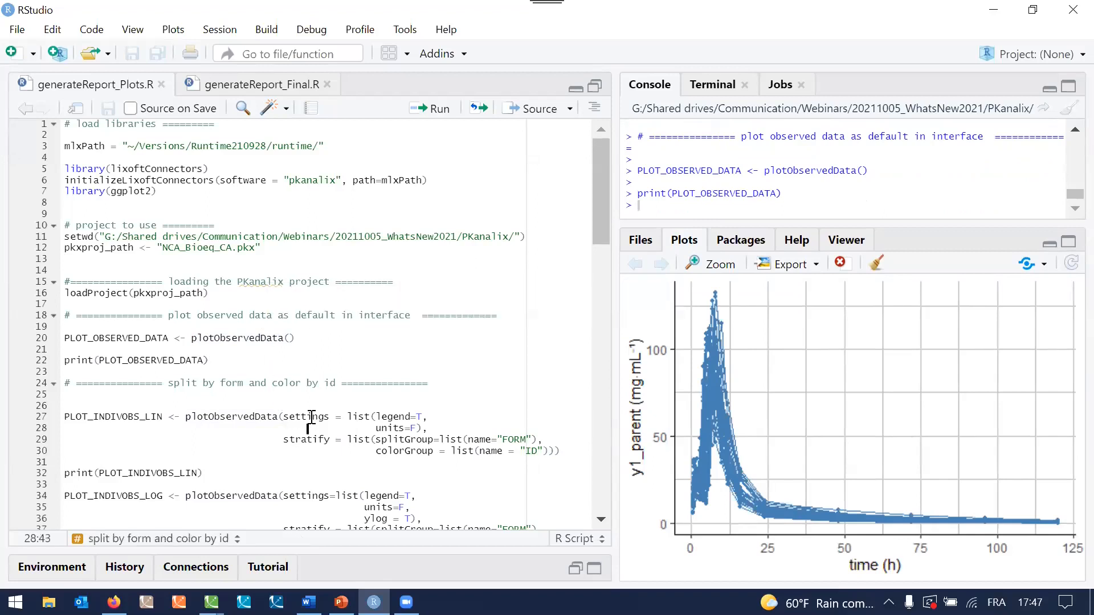
pyautogui.click(312, 440)
pyautogui.scroll(-6, 314, 446)
pyautogui.click(336, 269)
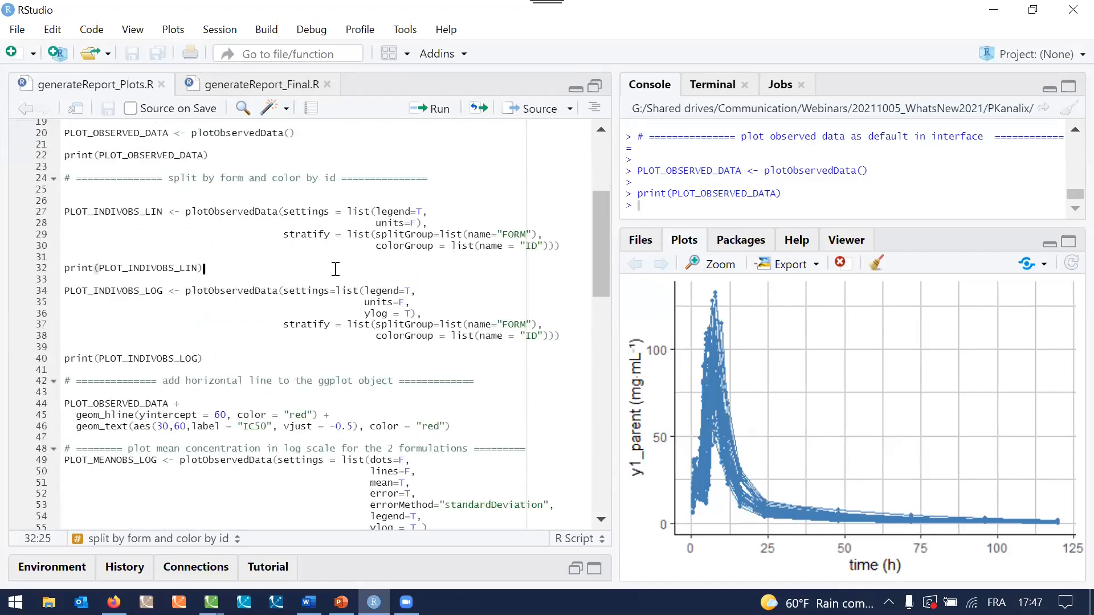
pyautogui.click(316, 236)
pyautogui.hotkey('ctrl', 'Return')
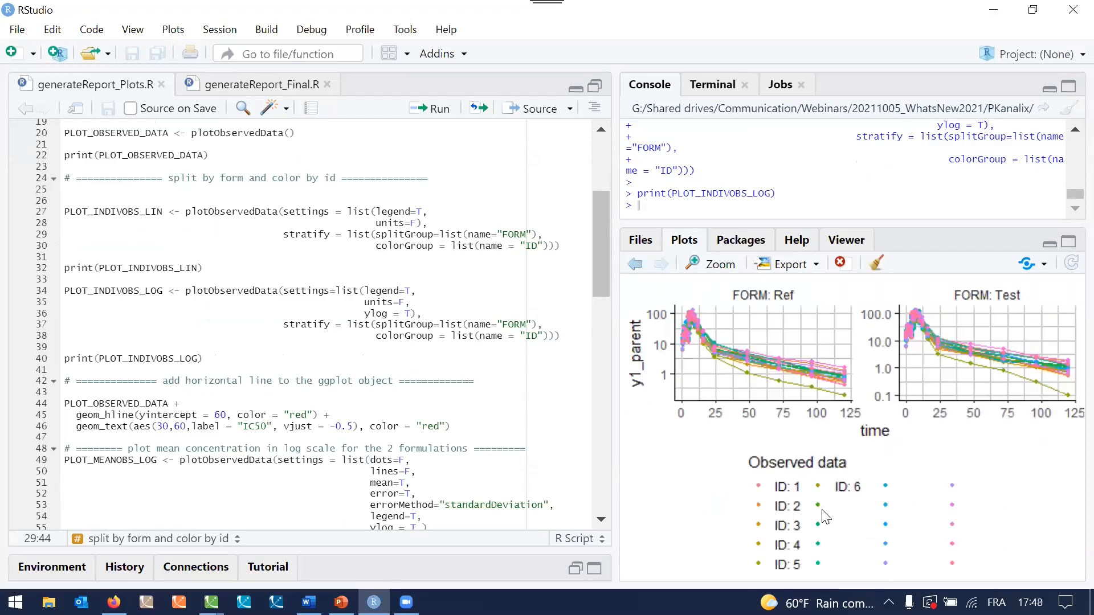
pyautogui.click(352, 290)
pyautogui.moveTo(744, 224); pyautogui.dragTo(744, 256)
# Step: Run the section adding a red horizontal line at 60 with the label IC50 to the observed data plot
pyautogui.click(272, 404)
pyautogui.scroll(-6, 272, 405)
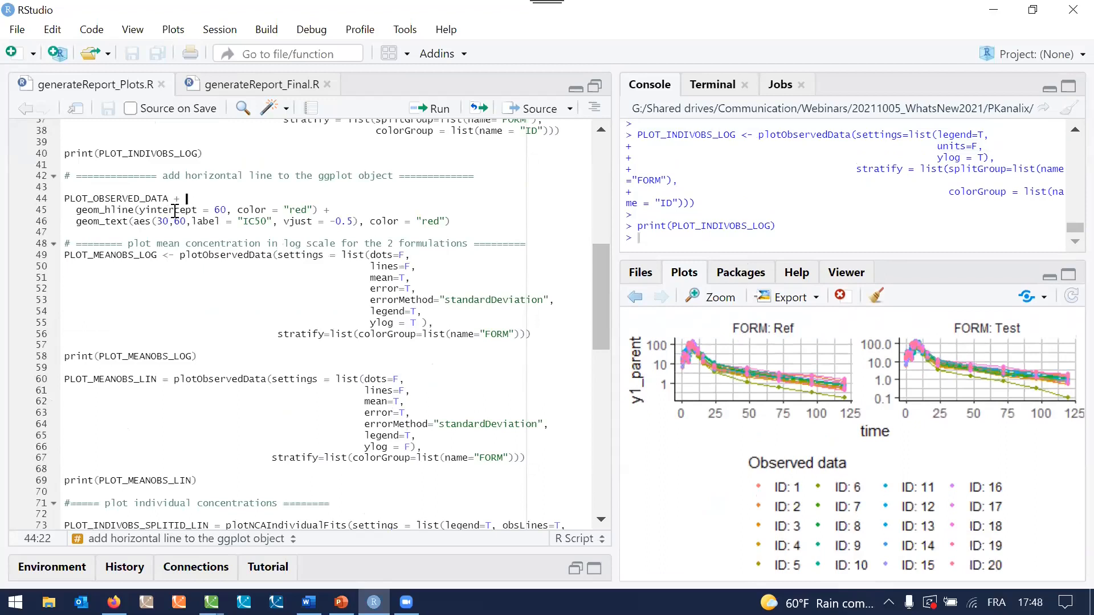
pyautogui.click(176, 211)
pyautogui.click(78, 211)
pyautogui.hotkey('shift', 'Down')
pyautogui.hotkey('shift', 'Down')
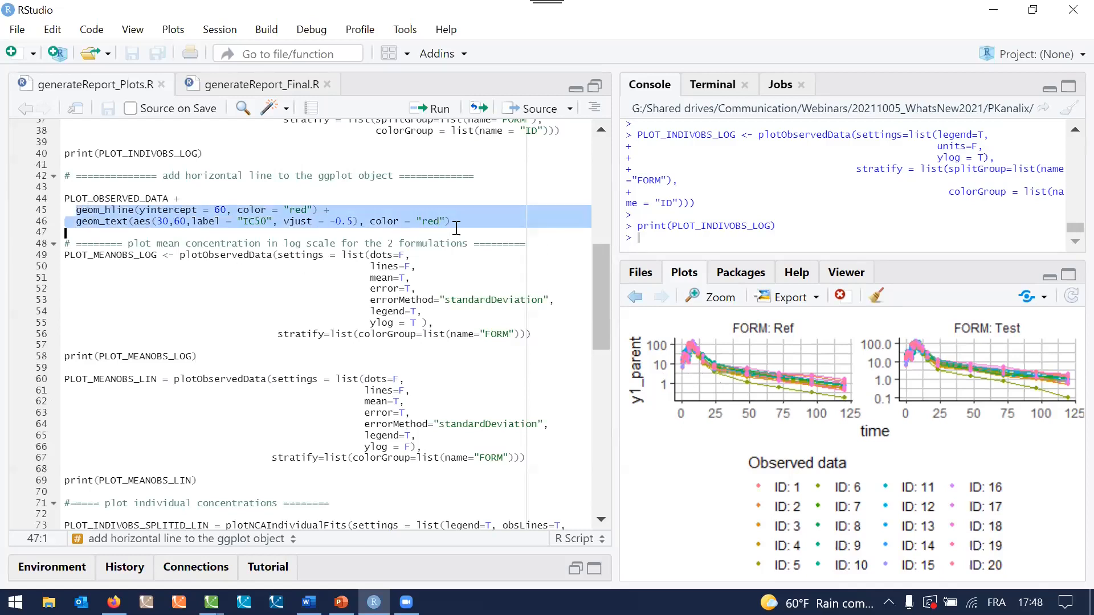
pyautogui.click(131, 221)
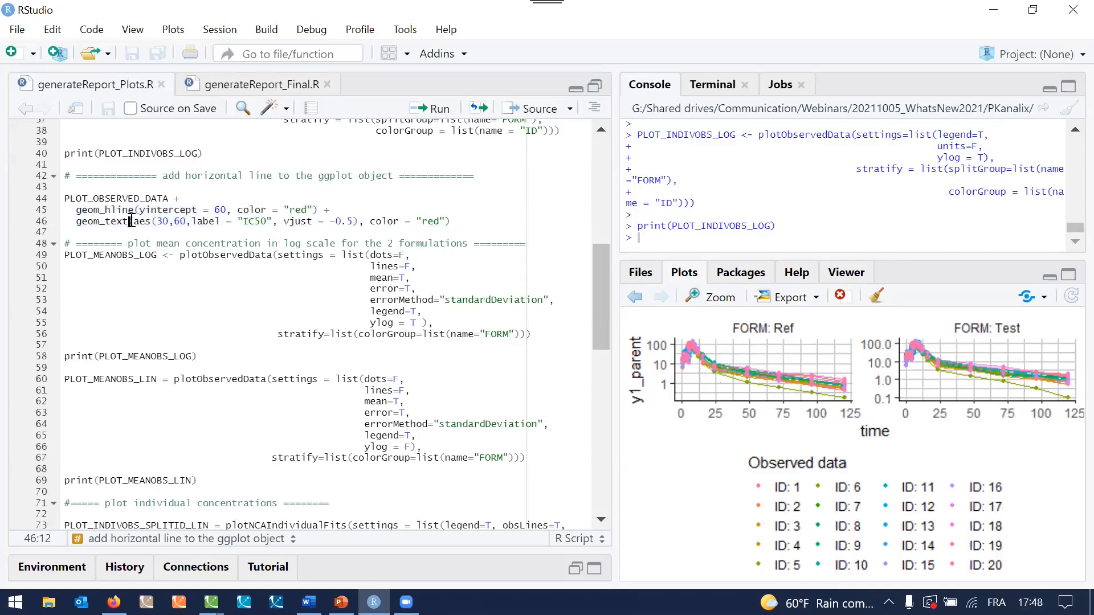
pyautogui.hotkey('ctrl', 'alt', 't')
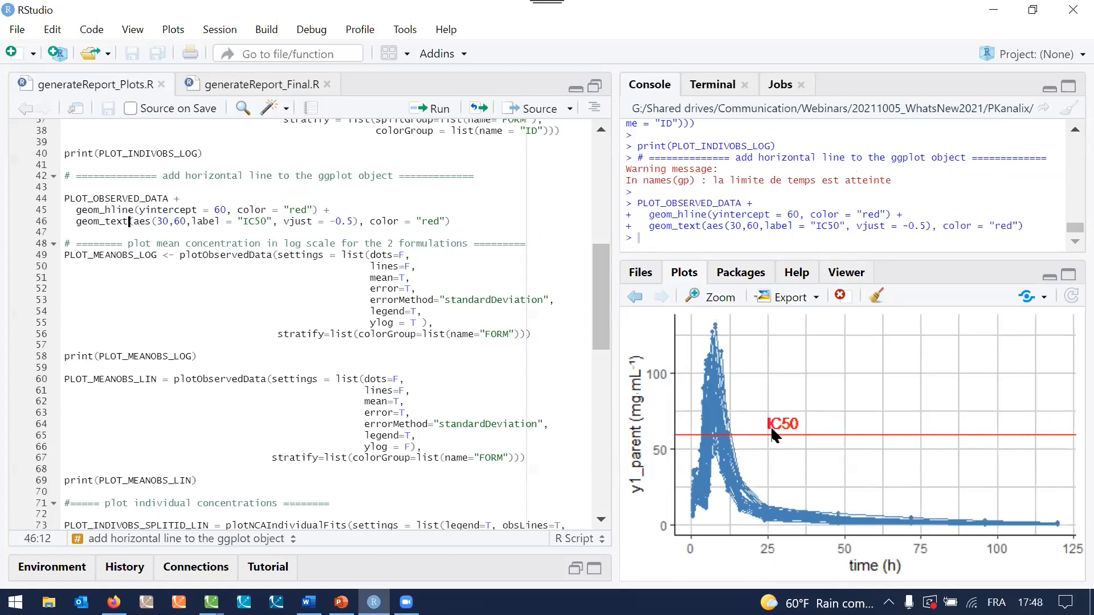
# Step: Run the section plotting mean concentrations with standard deviation, colored by FORM, in log and linear scale, and enlarge the console pane
pyautogui.click(327, 267)
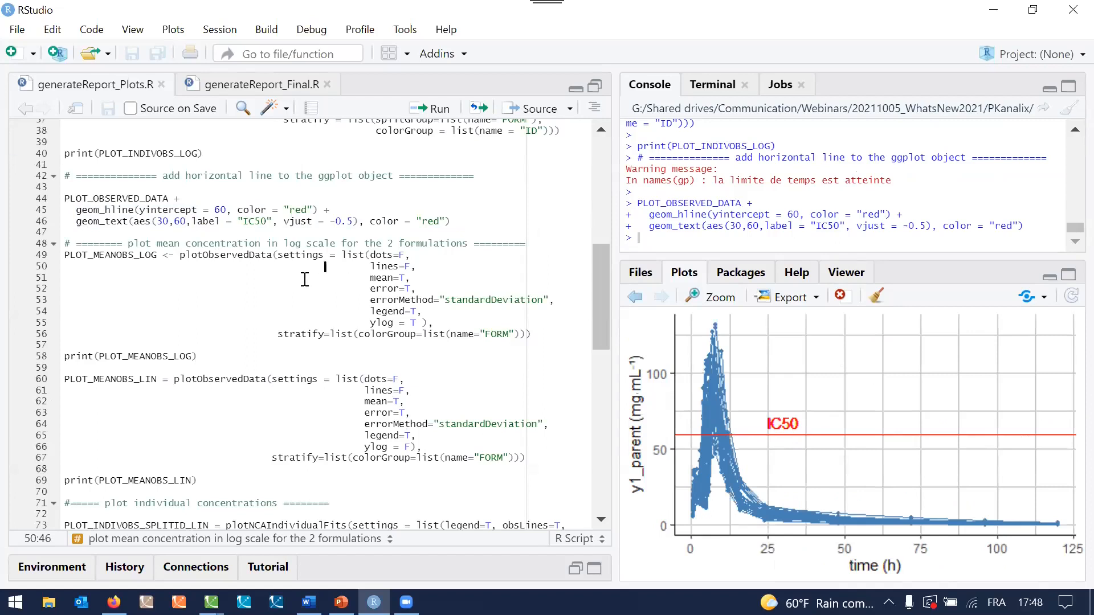
pyautogui.doubleClick(256, 255)
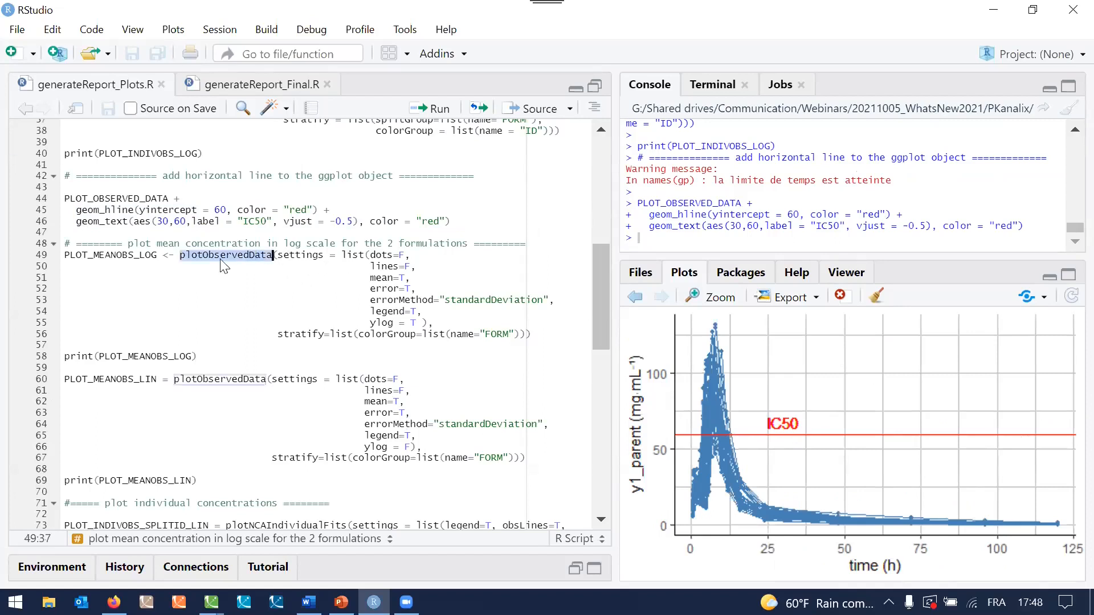
pyautogui.moveTo(221, 265)
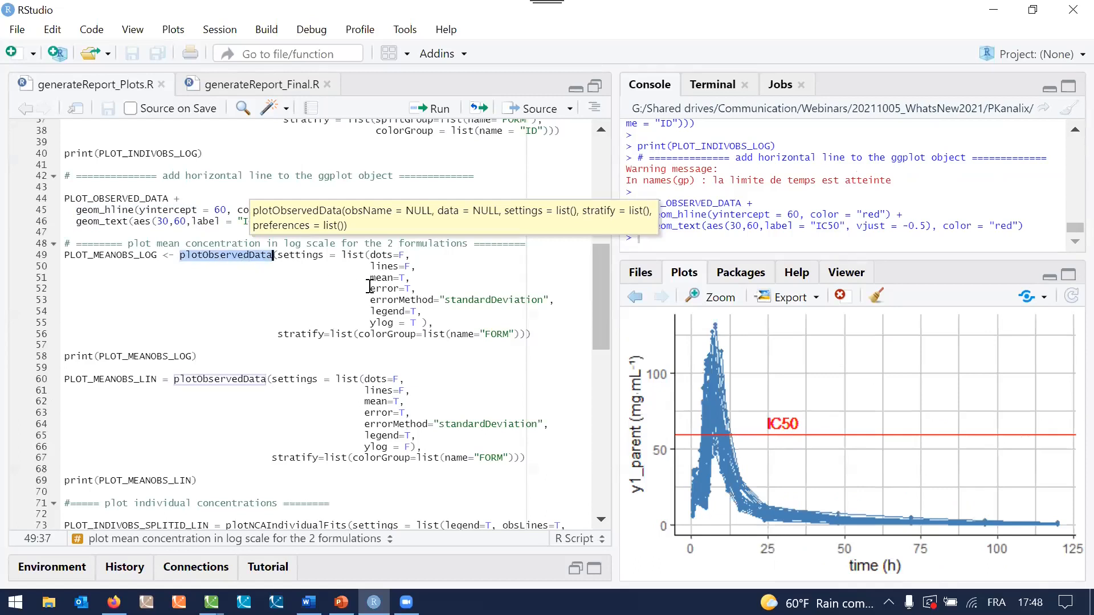
pyautogui.click(394, 267)
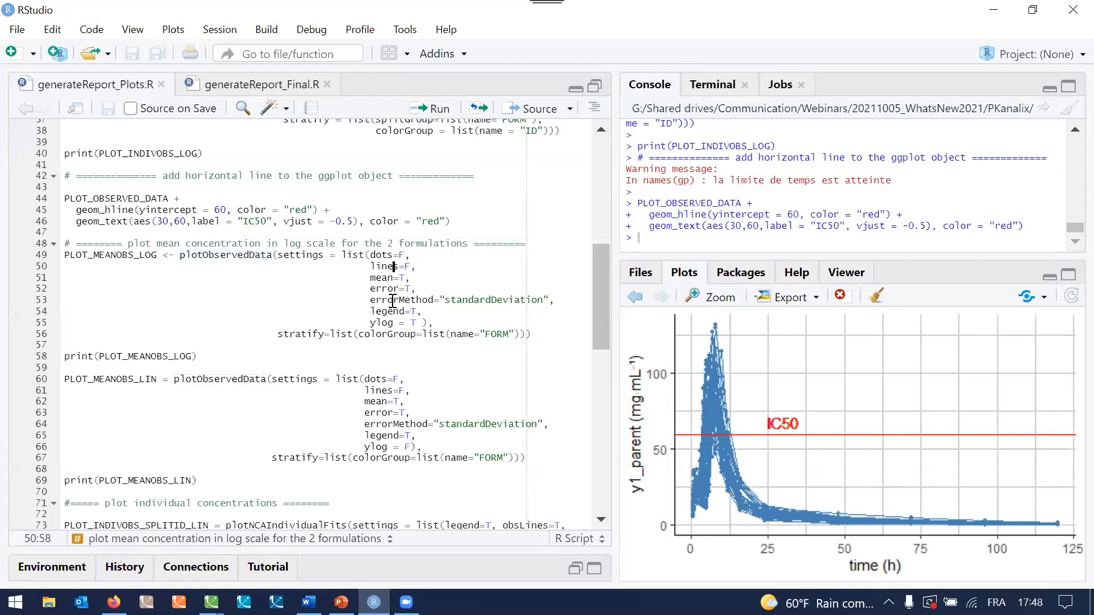
pyautogui.scroll(-2, 392, 301)
pyautogui.click(334, 217)
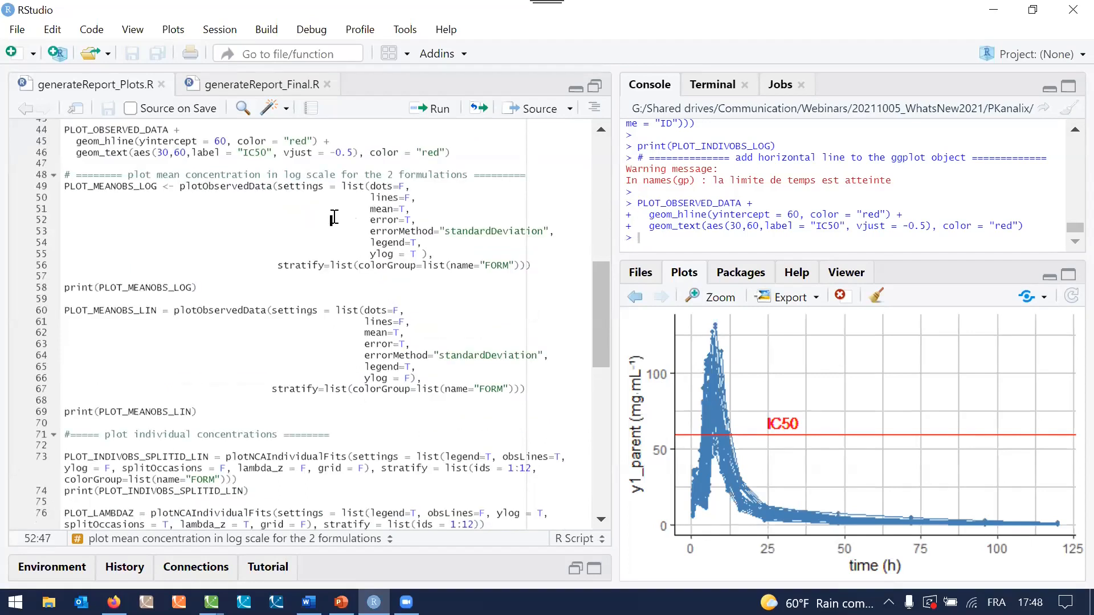
pyautogui.hotkey('ctrl', 'Return')
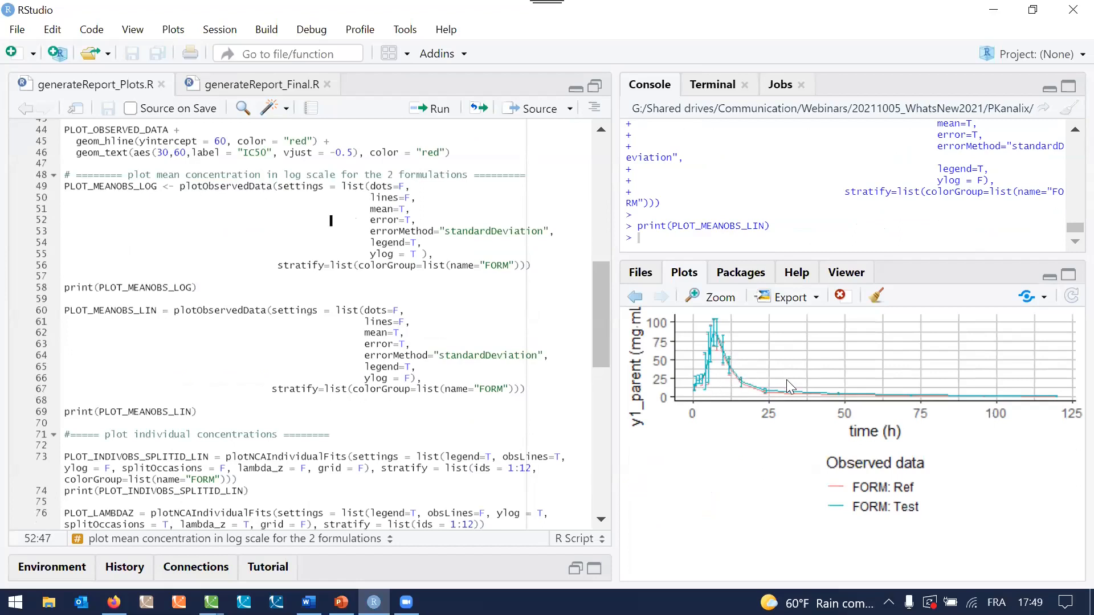
pyautogui.moveTo(783, 253); pyautogui.dragTo(781, 292)
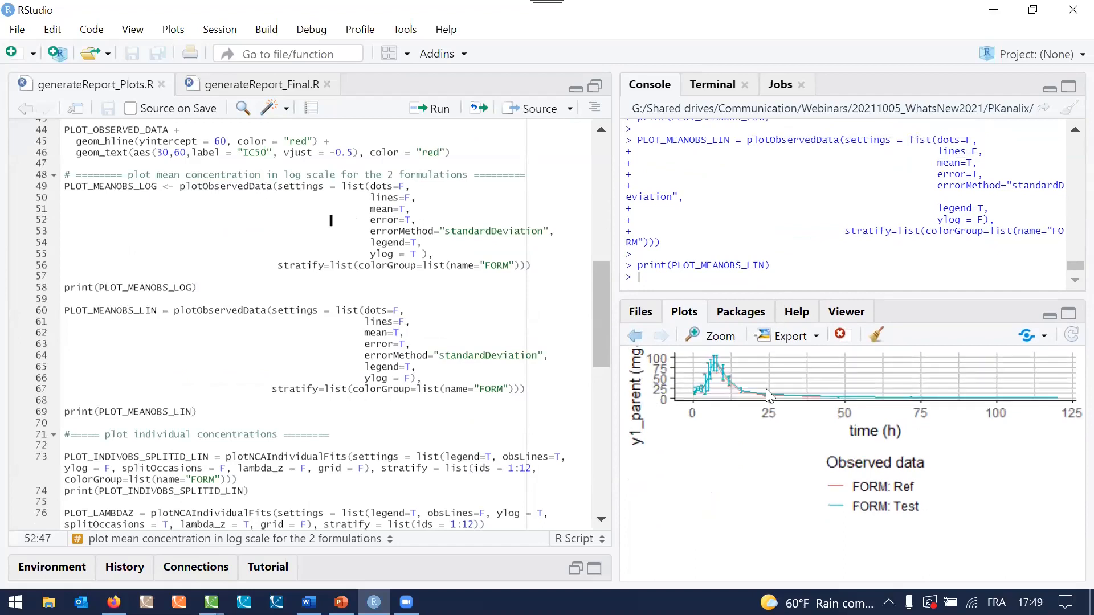
# Step: Run the section plotting individual concentrations and lambda_z fits for ids 1:12 with plotNCAIndividualFits
pyautogui.click(424, 355)
pyautogui.scroll(-4, 423, 355)
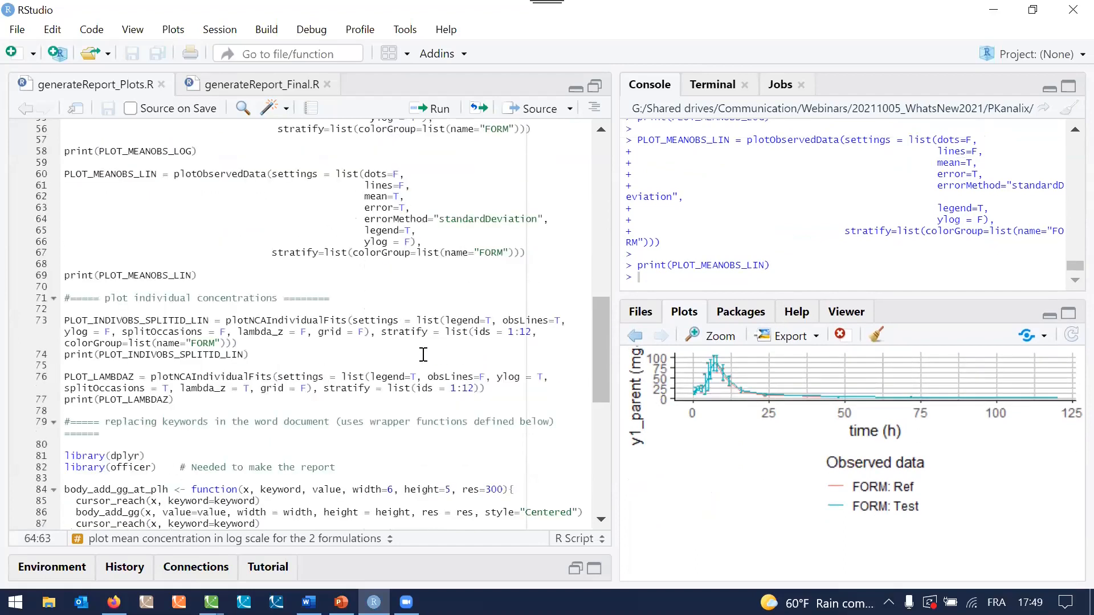
pyautogui.click(424, 355)
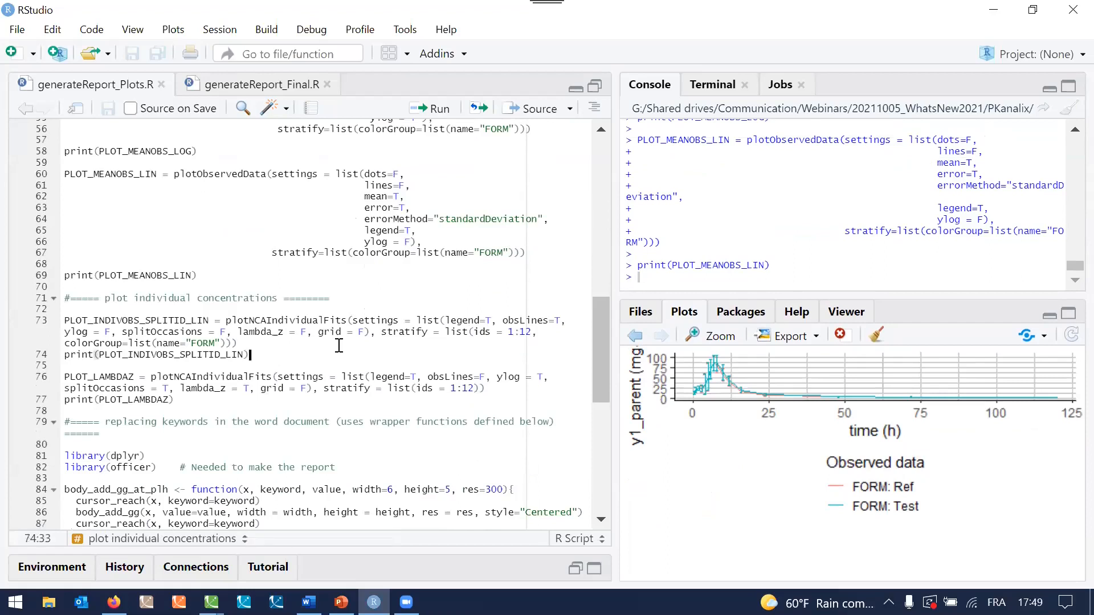
pyautogui.click(289, 321)
pyautogui.moveTo(333, 325)
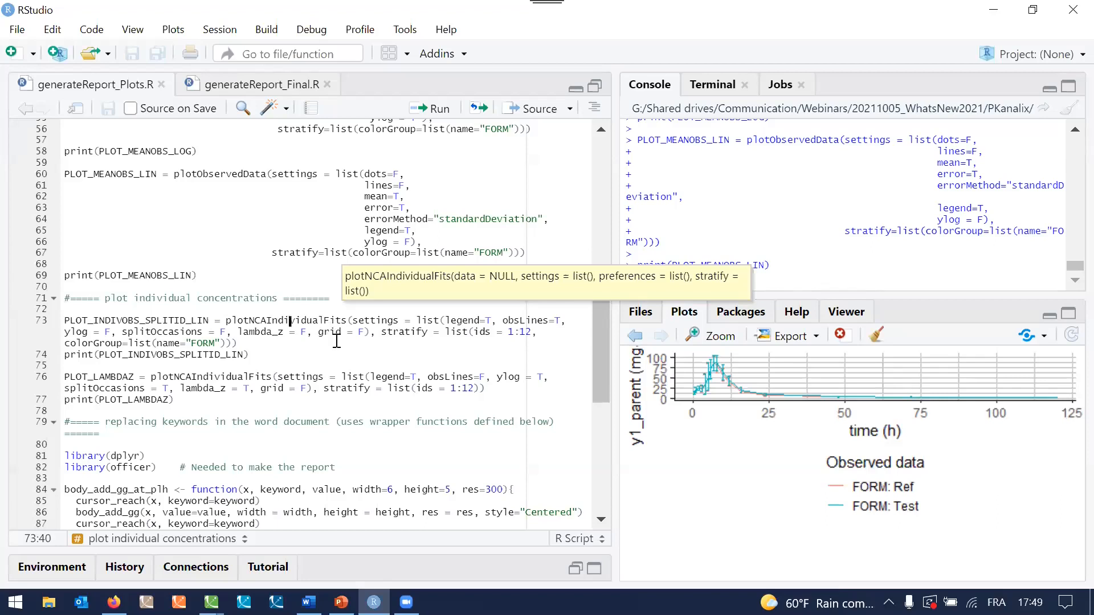
pyautogui.hotkey('ctrl', 'Return')
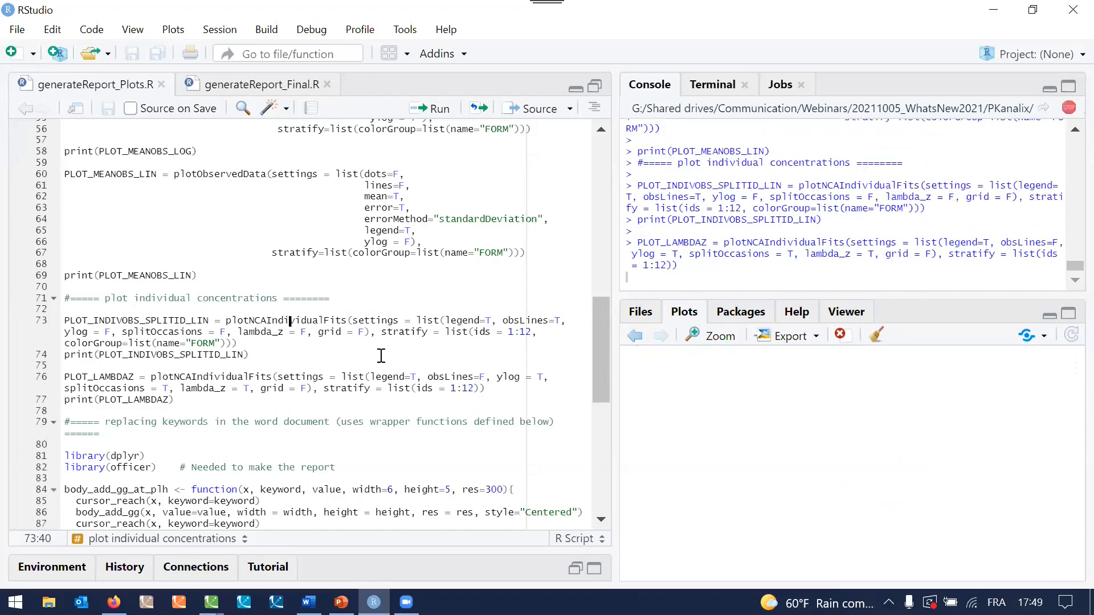
# Step: View the lambda_z individual fits plot in a separate zoom window, narrow that window and close it
pyautogui.click(720, 337)
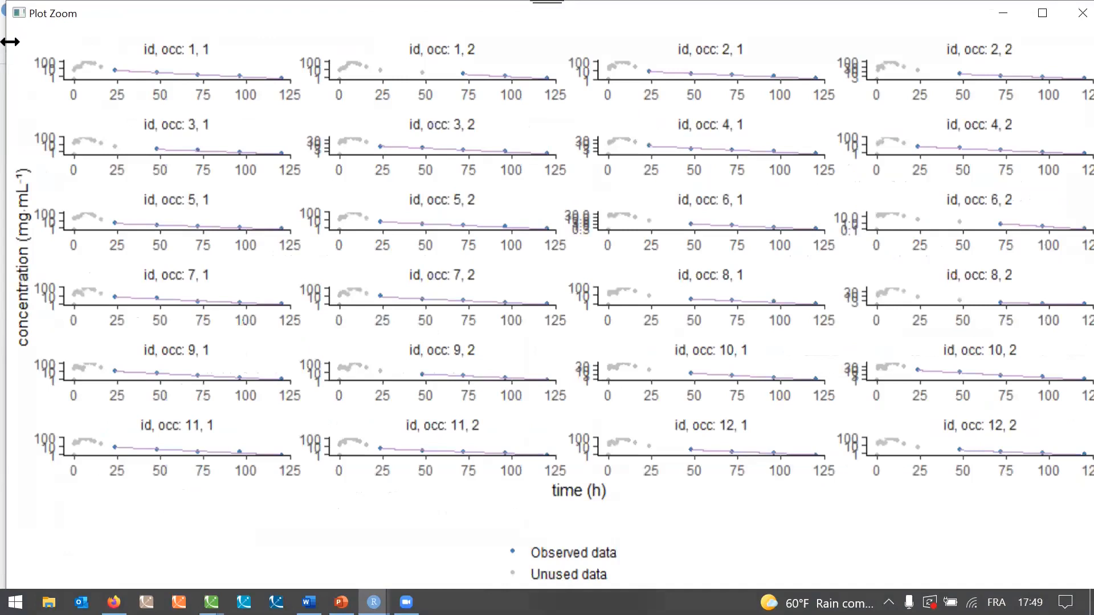
pyautogui.moveTo(10, 42); pyautogui.dragTo(434, 42)
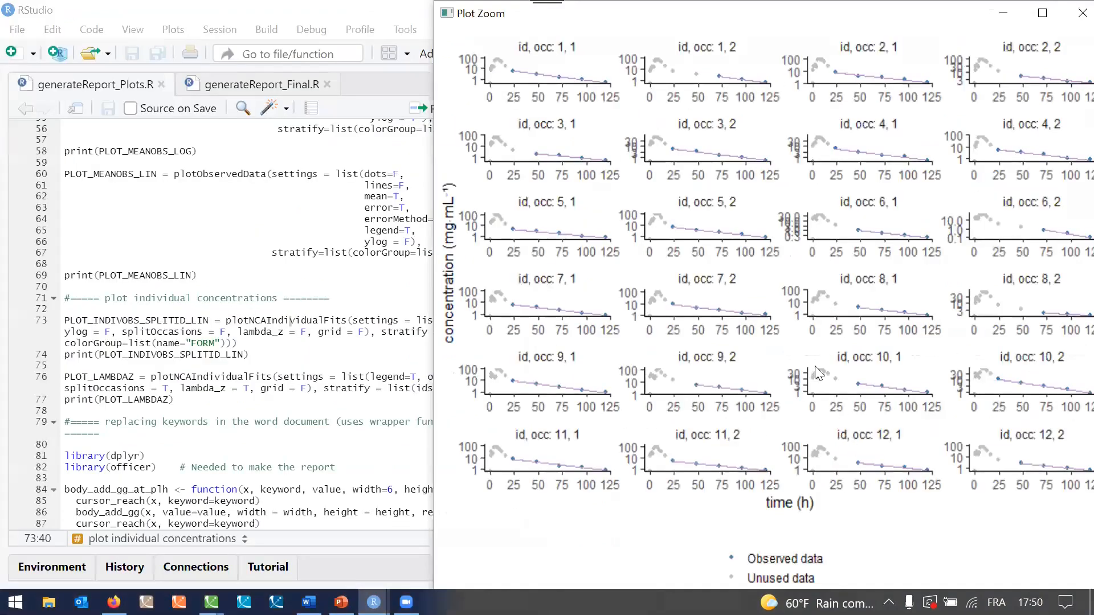
pyautogui.click(1069, 23)
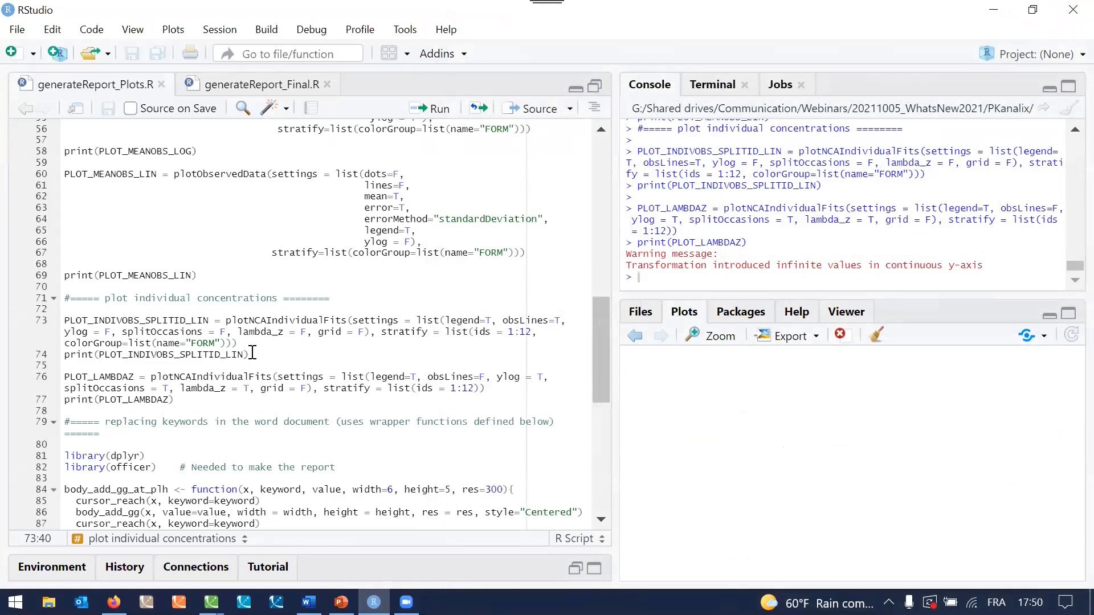
# Step: Examine the script's Word report section, including the officer library and the Report_template_BE.docx path, and show the desktop
pyautogui.scroll(8, 252, 353)
pyautogui.scroll(-6, 252, 353)
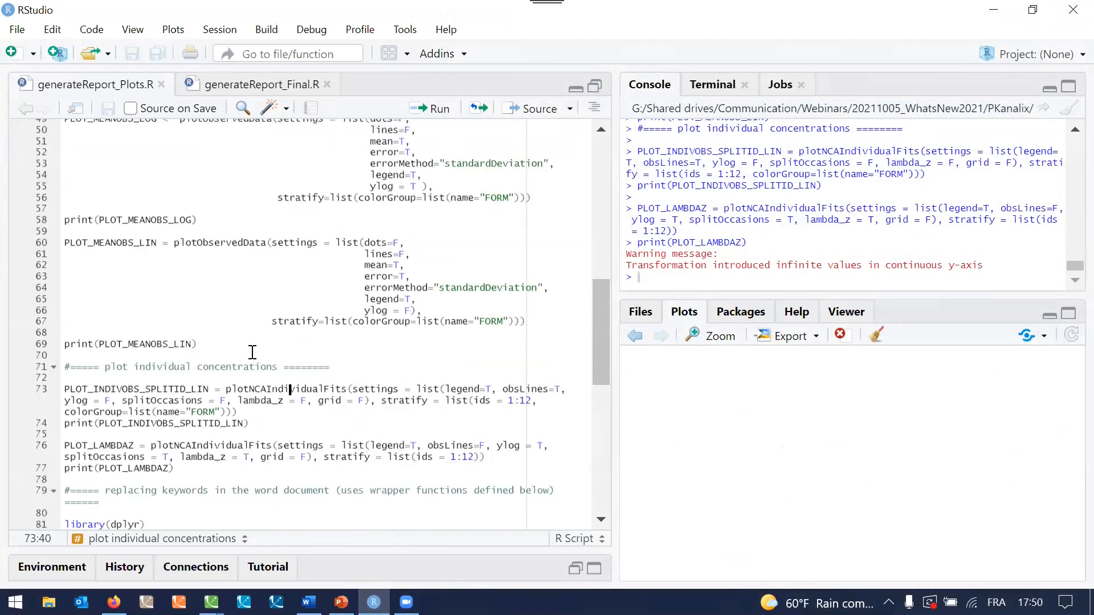
pyautogui.scroll(-4, 253, 353)
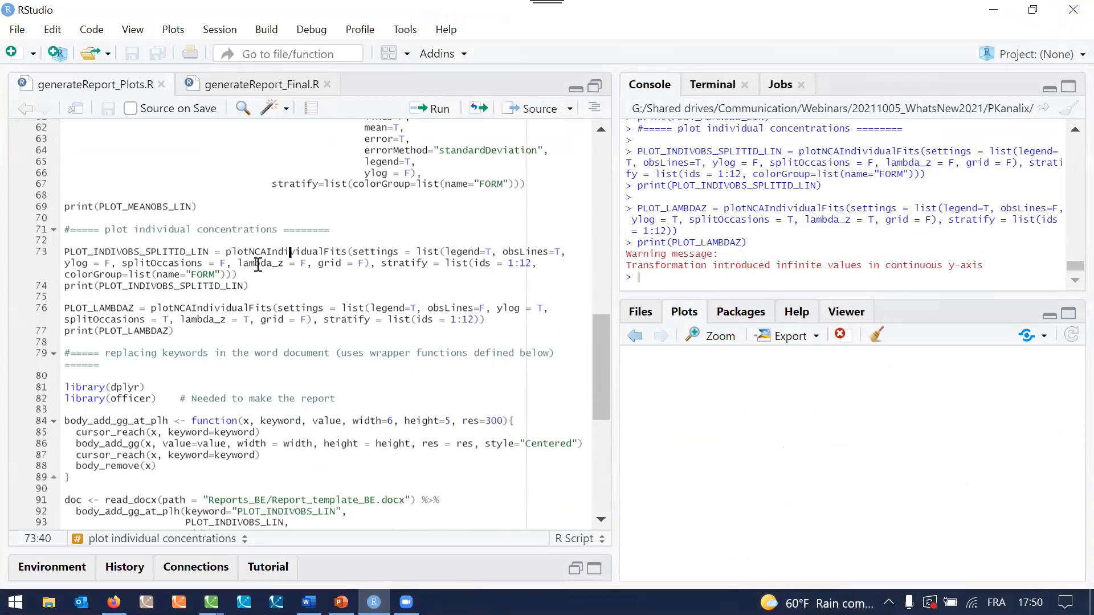
pyautogui.click(192, 420)
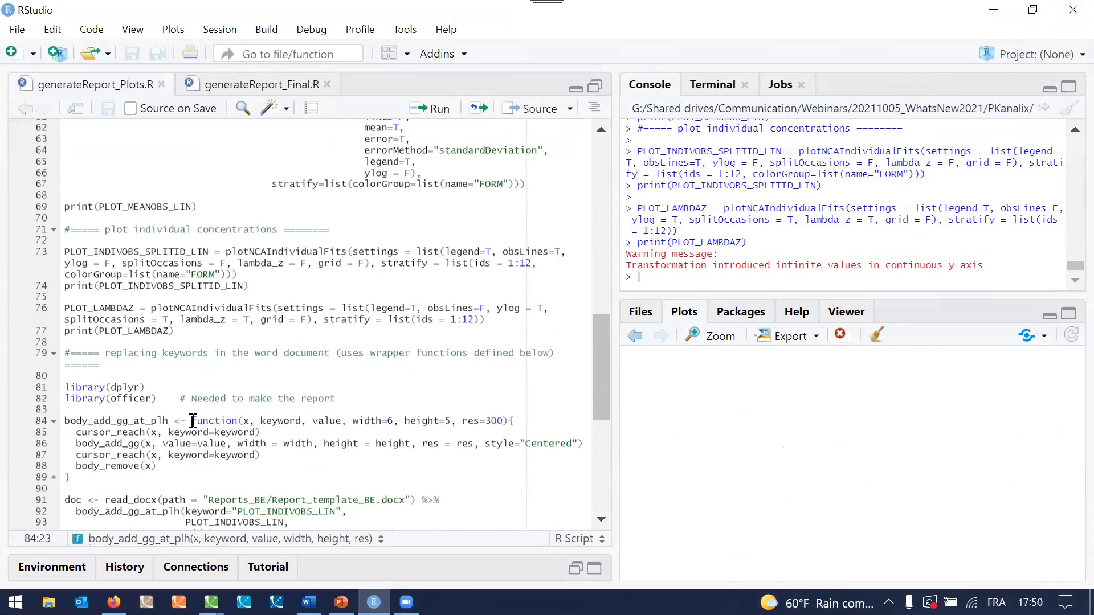
pyautogui.scroll(-4, 194, 421)
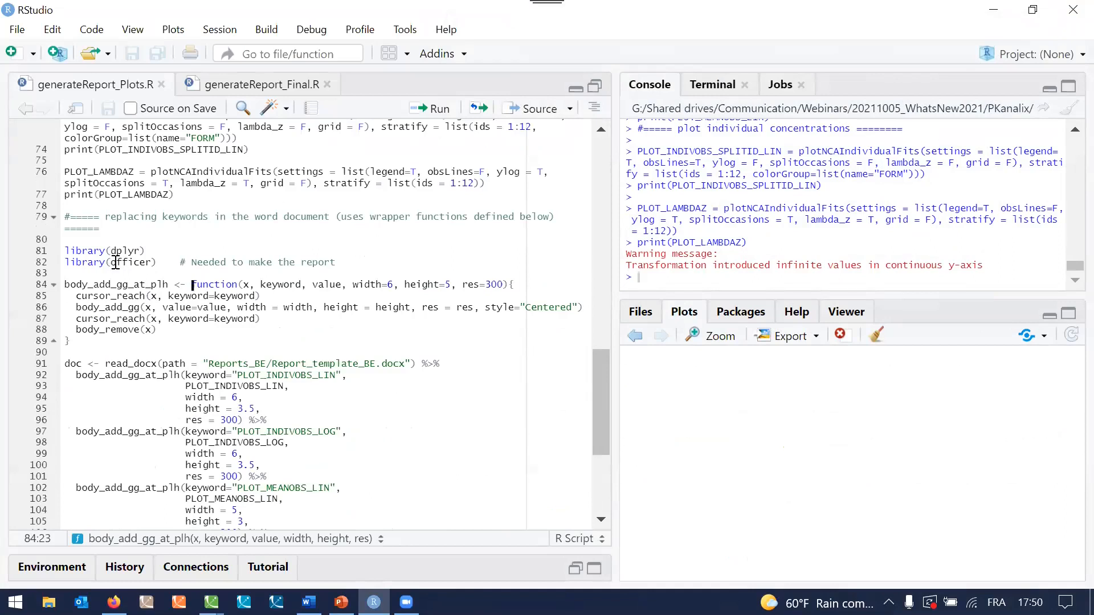
pyautogui.doubleClick(113, 264)
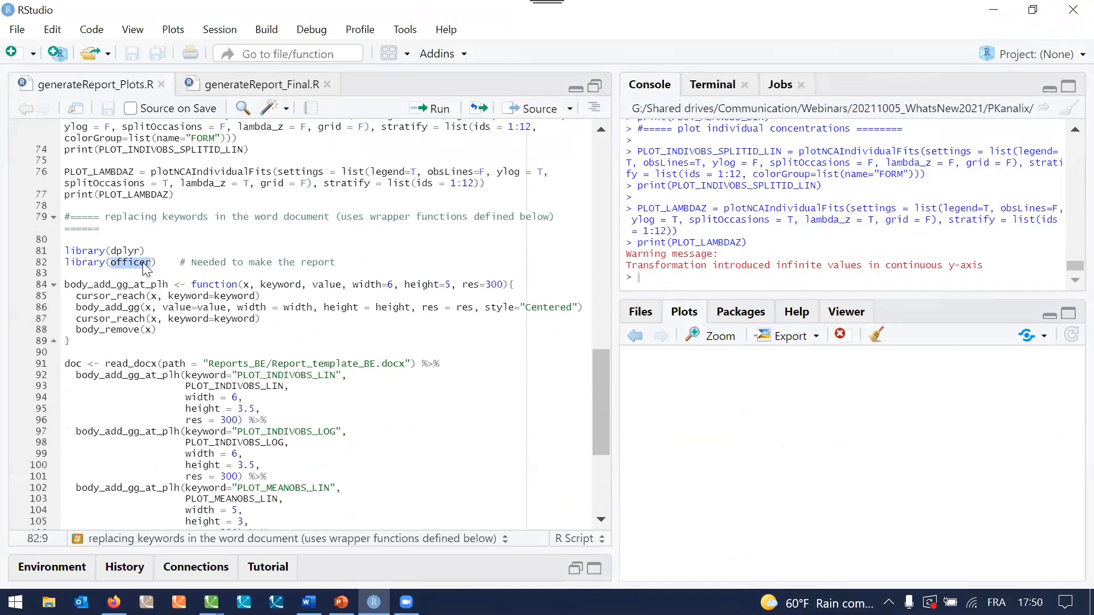
pyautogui.moveTo(405, 363); pyautogui.dragTo(272, 363)
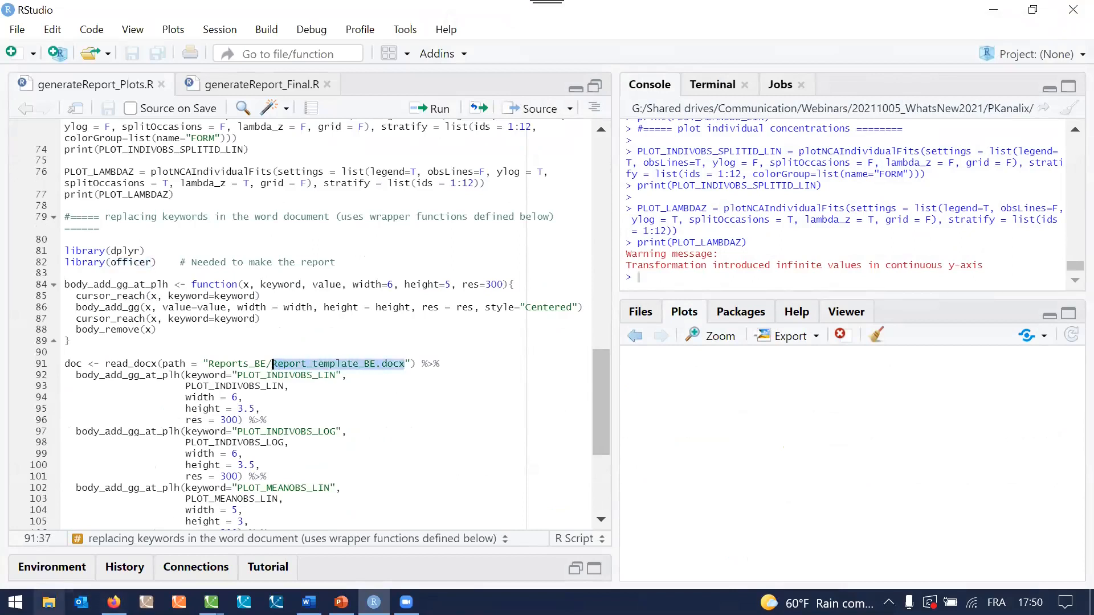
pyautogui.click(1091, 602)
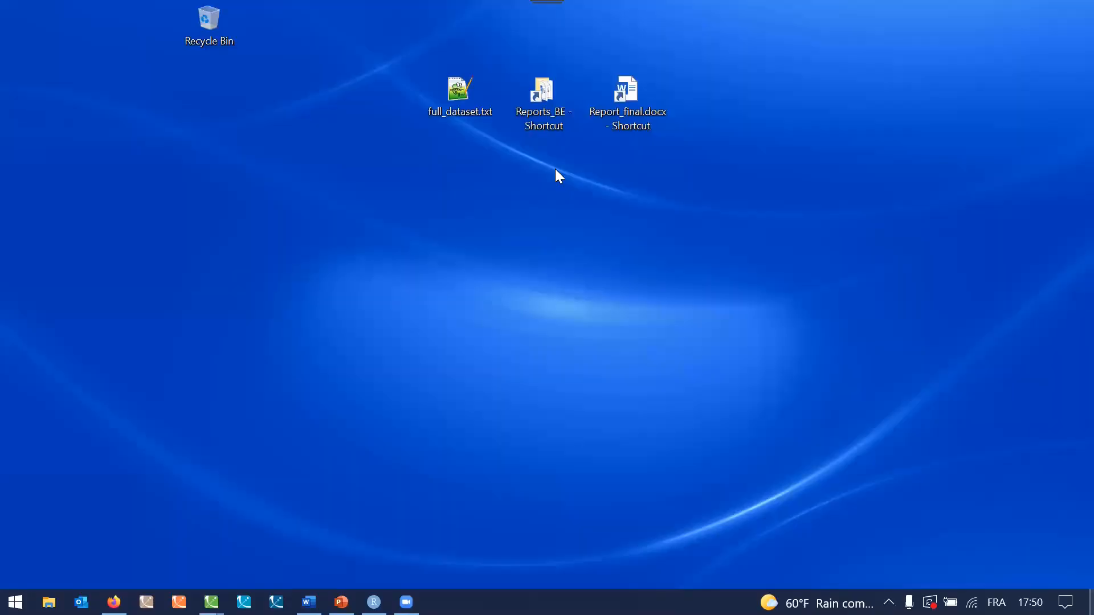
# Step: Open Report_template_BE.docx from the Reports_BE folder in Word, in a maximized window
pyautogui.doubleClick(535, 120)
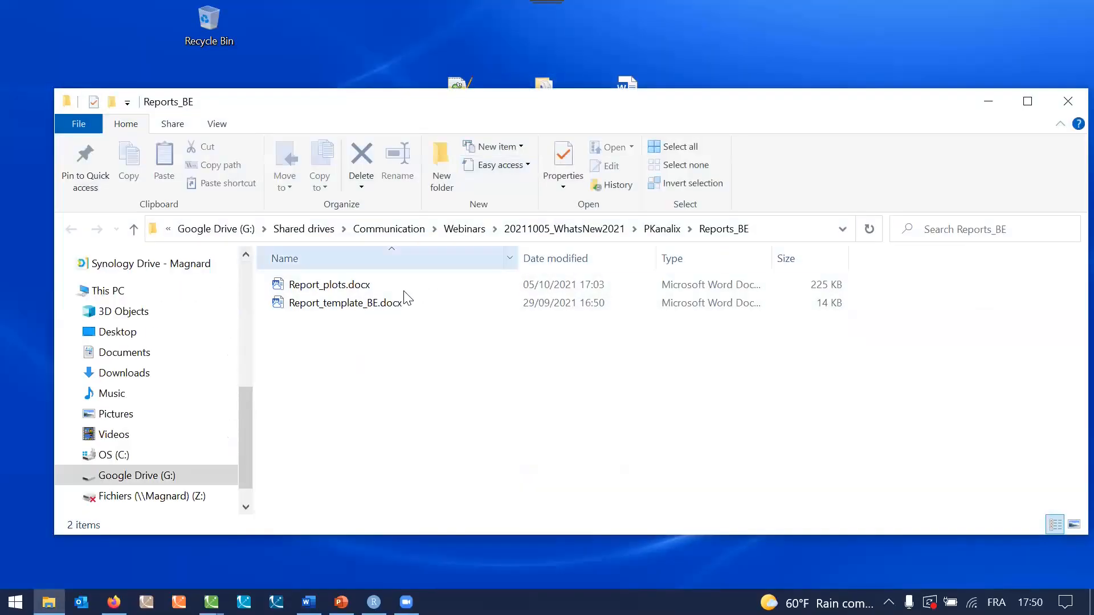
pyautogui.doubleClick(400, 304)
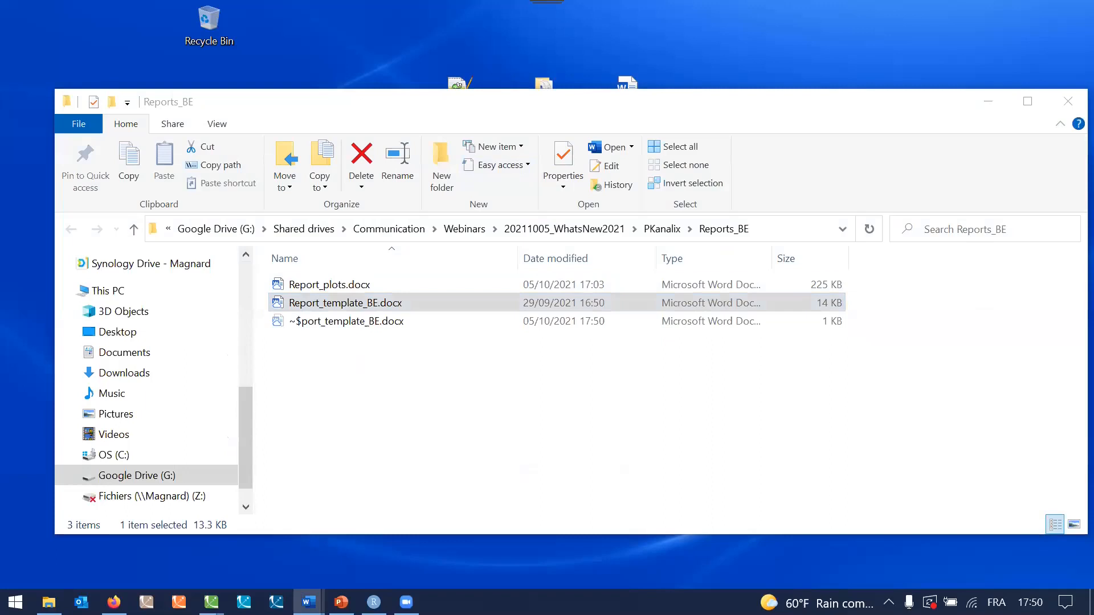
pyautogui.click(822, 119)
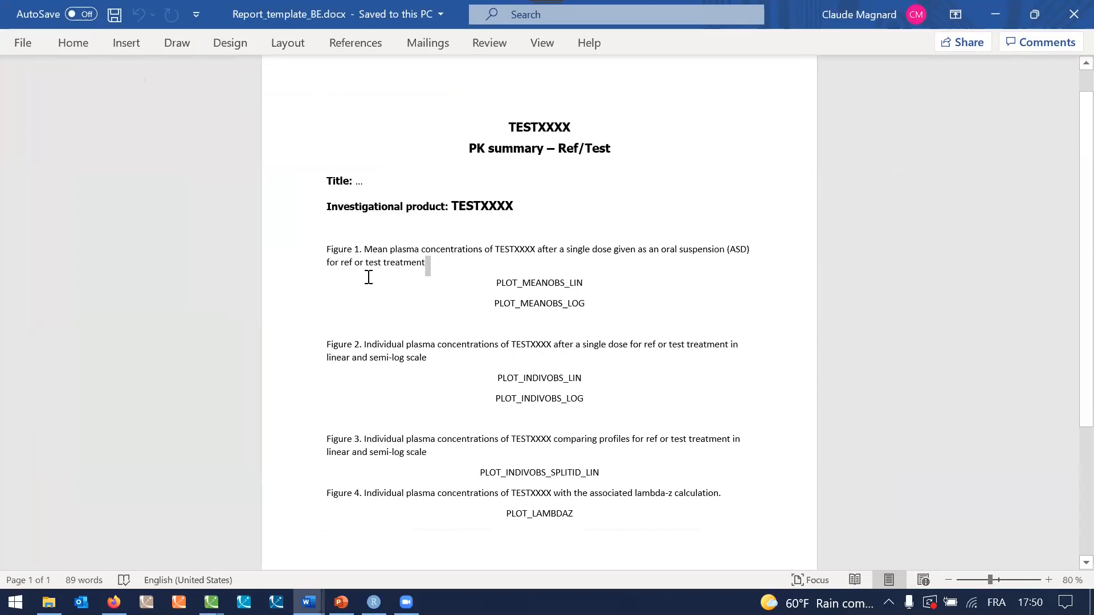
# Step: Examine the plot placeholder keywords under Figures 1 to 4 of the template, such as PLOT_MEANOBS_LIN, and close the document
pyautogui.doubleClick(525, 283)
pyautogui.click(539, 313)
pyautogui.click(546, 379)
pyautogui.click(546, 401)
pyautogui.scroll(-3, 546, 403)
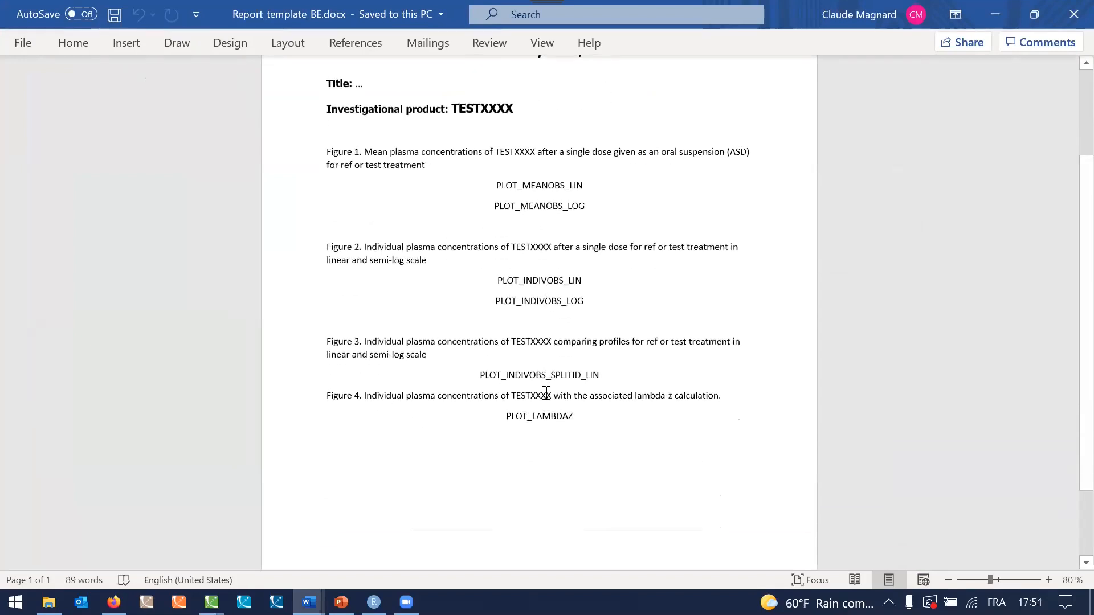
pyautogui.moveTo(606, 185); pyautogui.dragTo(428, 165)
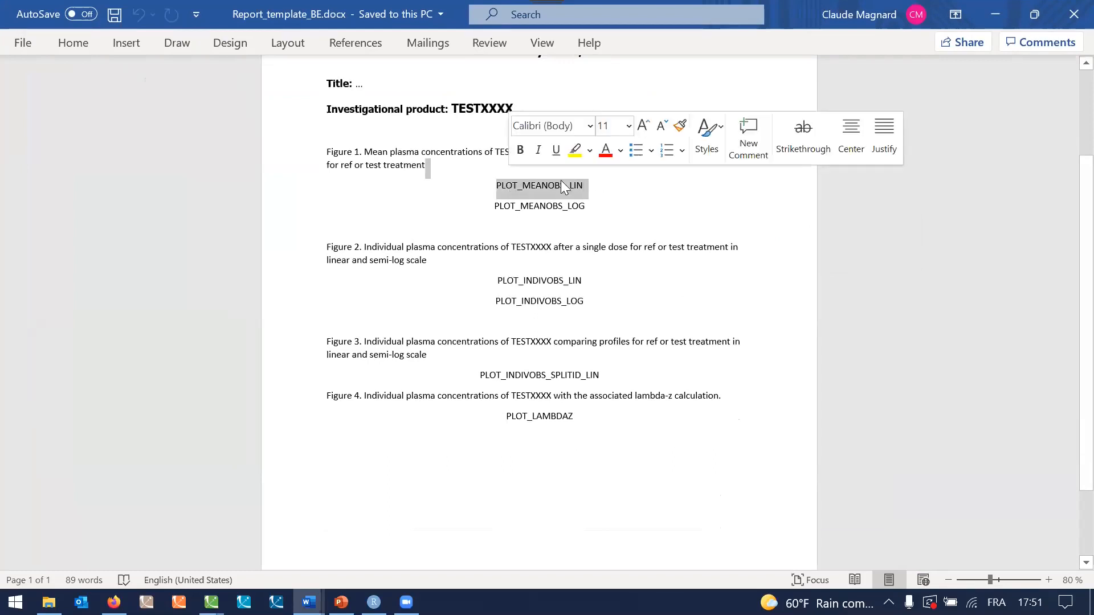
pyautogui.click(1073, 14)
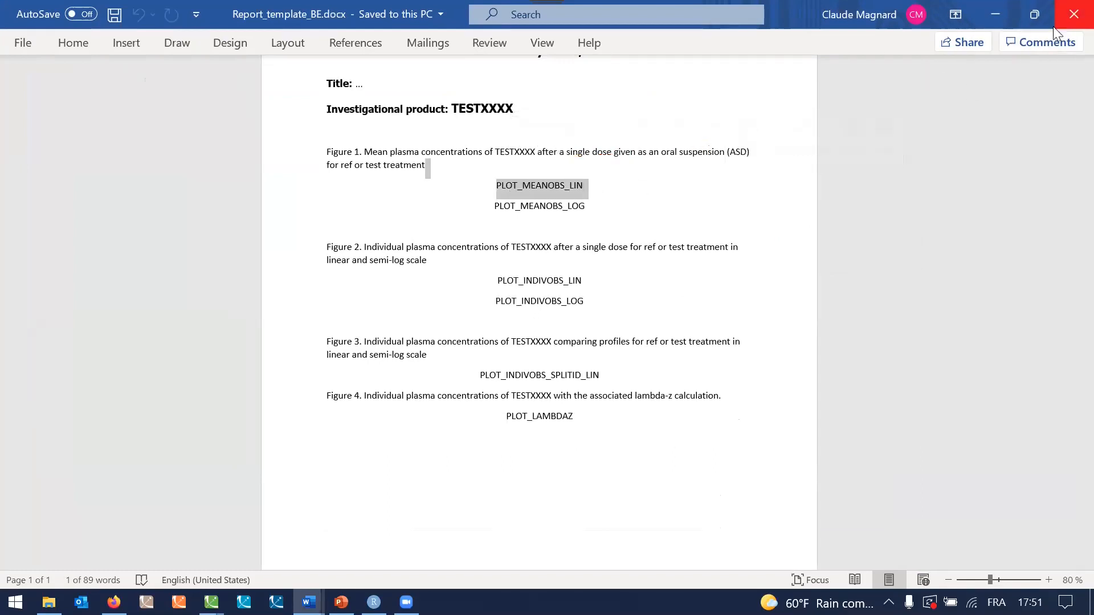
# Step: In RStudio, review and run the read_docx block that replaces the template's plot keywords and writes Reports_BE/Report_plots.docx
pyautogui.click(374, 603)
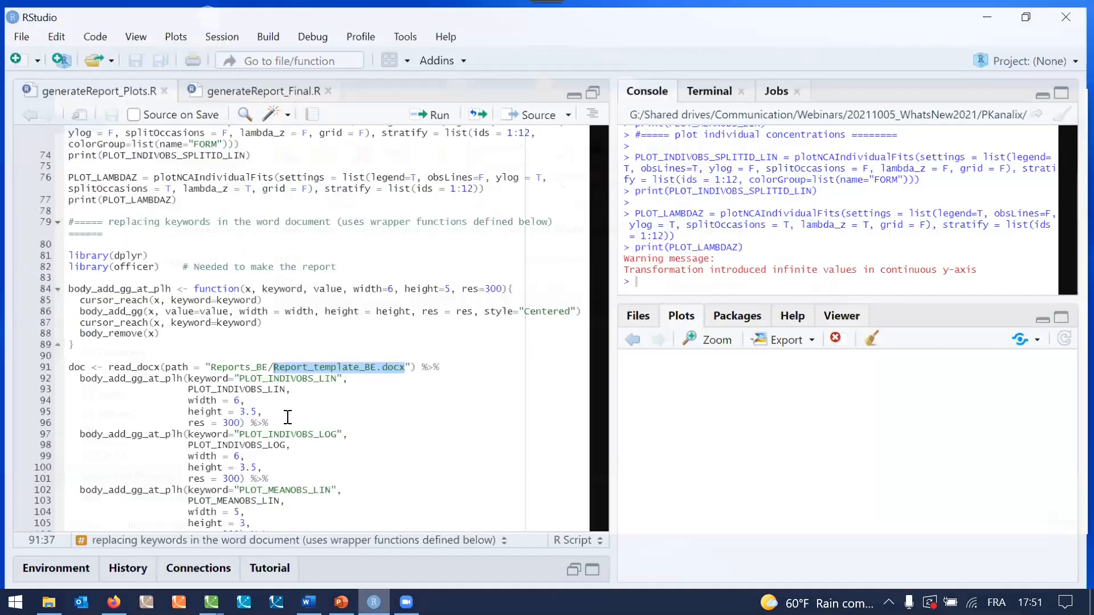
pyautogui.scroll(-6, 287, 421)
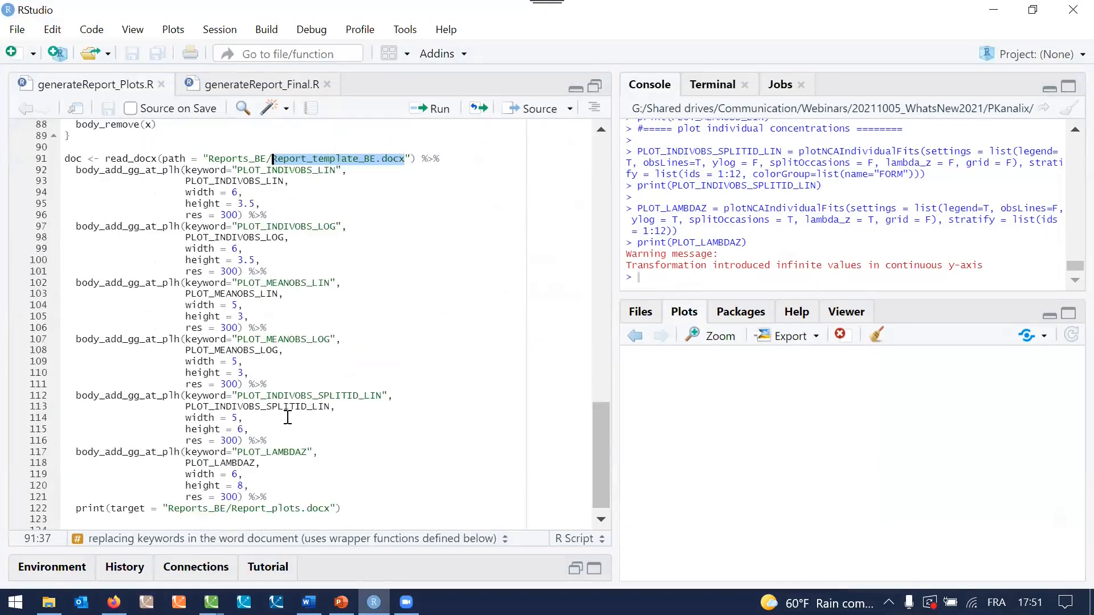
pyautogui.doubleClick(235, 173)
pyautogui.doubleClick(234, 230)
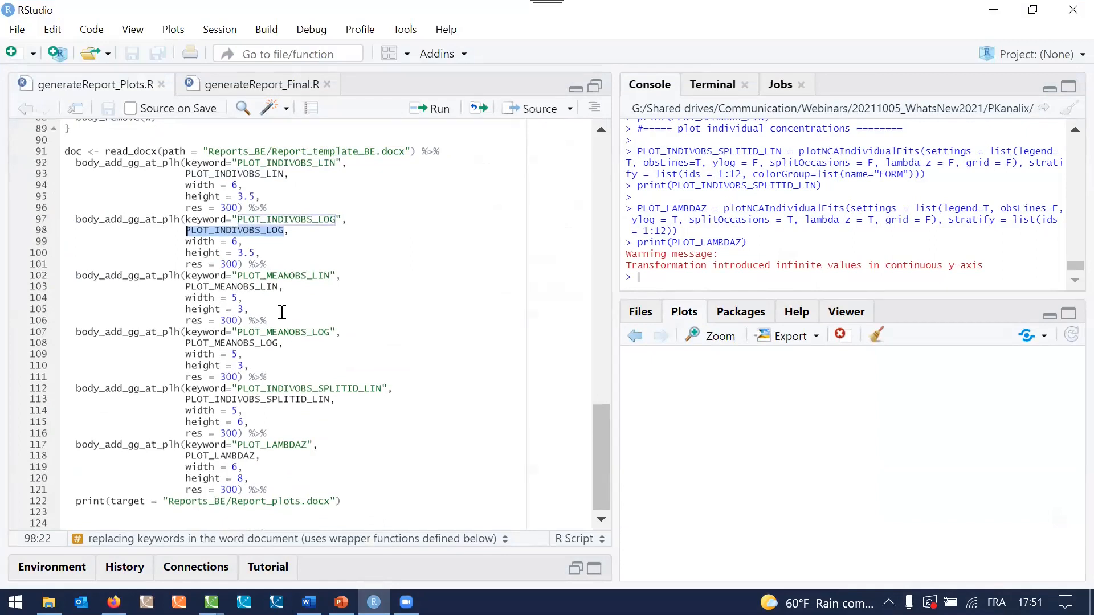
pyautogui.scroll(2, 282, 314)
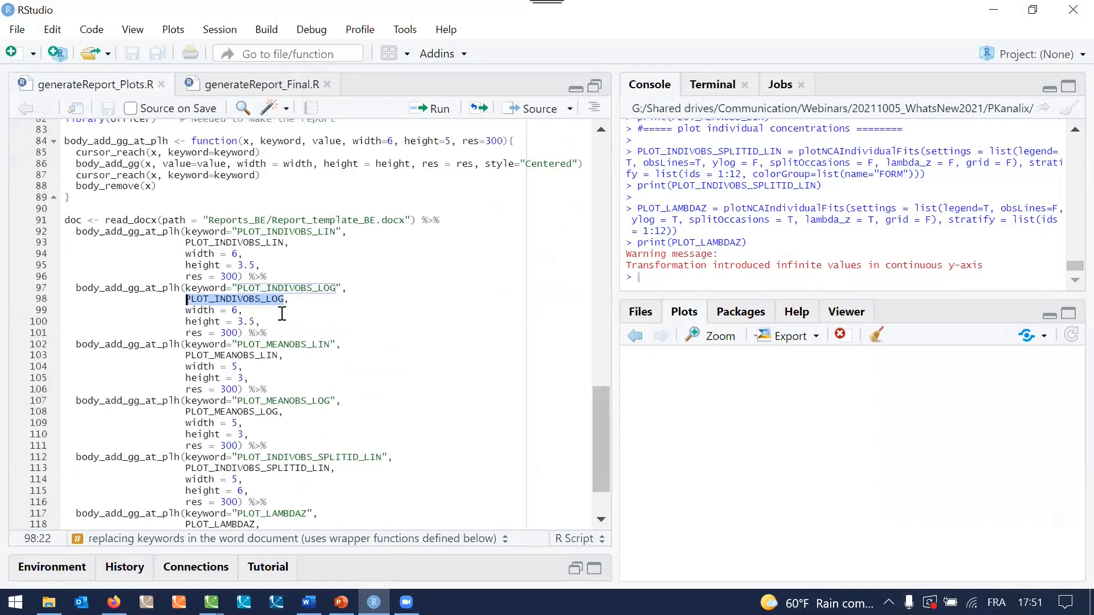
pyautogui.doubleClick(245, 243)
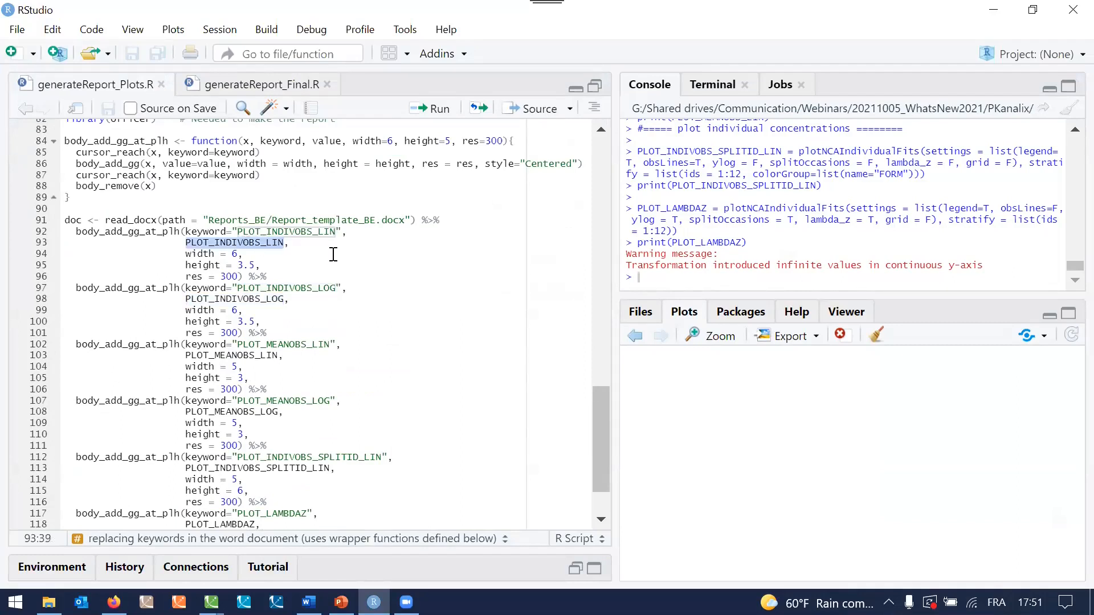
pyautogui.click(364, 254)
pyautogui.hotkey('ctrl', 'Return')
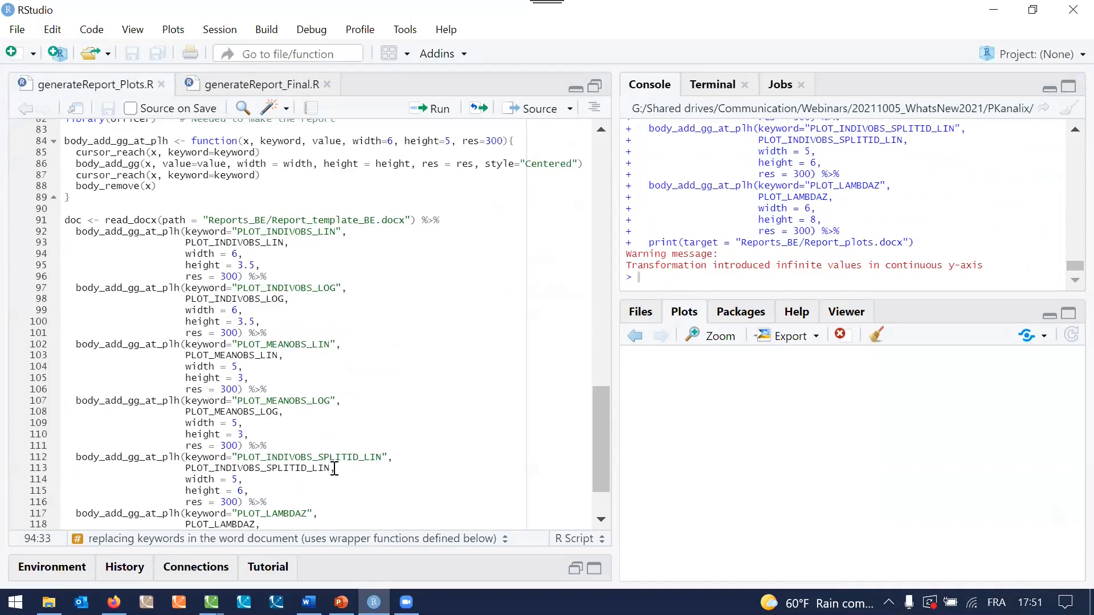
# Step: Open the generated Report_plots.docx from the Reports_BE folder in a maximized Word window
pyautogui.click(992, 11)
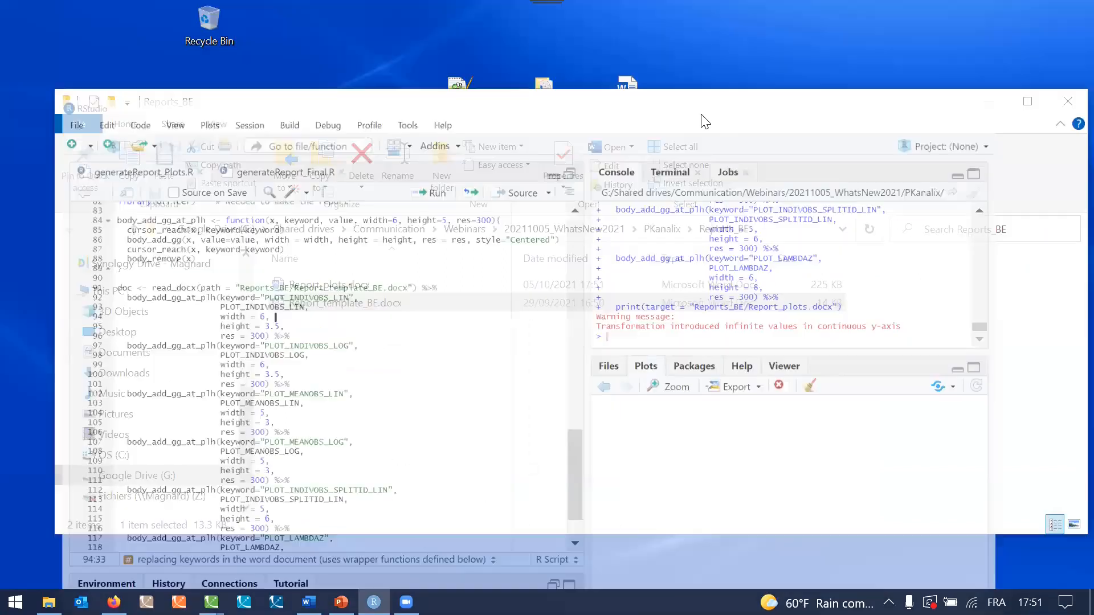
pyautogui.click(328, 286)
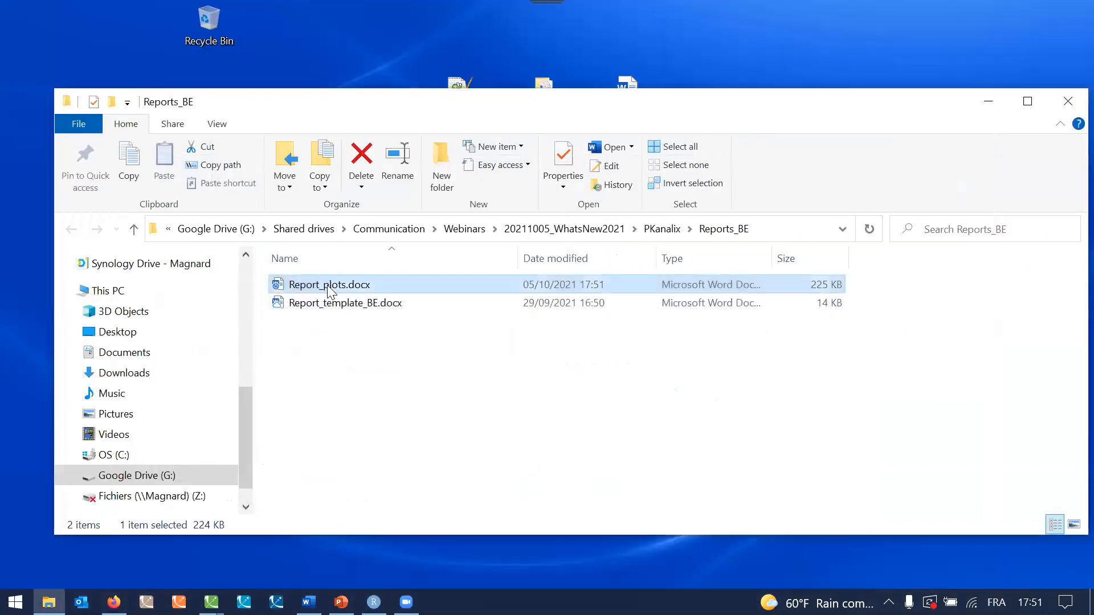
pyautogui.doubleClick(370, 287)
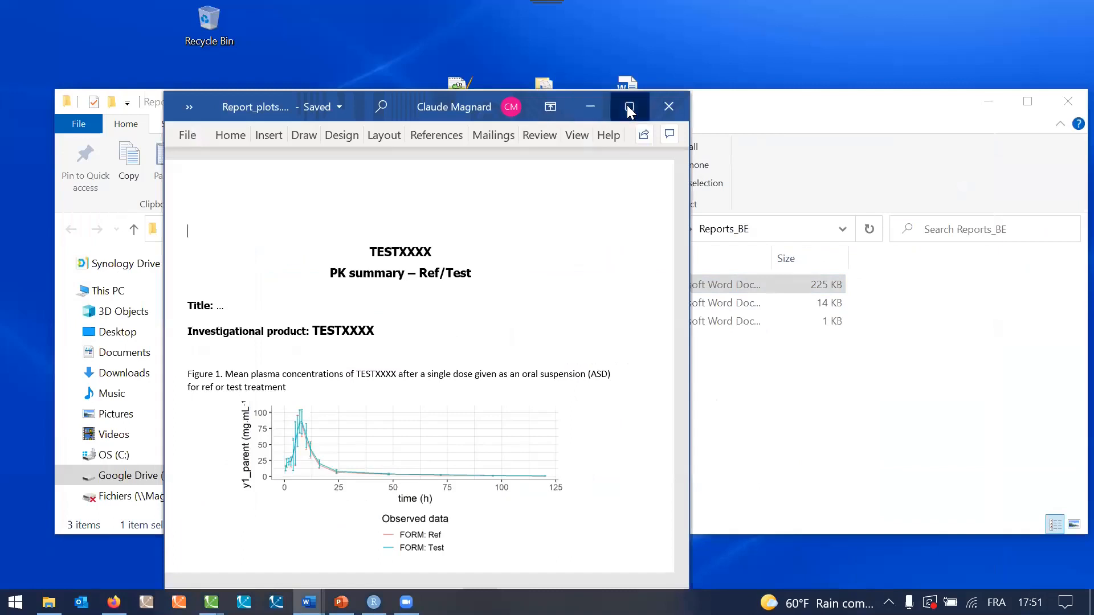
pyautogui.click(626, 105)
# Step: Examine Figures 1 to 4 in the generated report, from mean concentrations to lambda-z fits, and close the document
pyautogui.scroll(-5, 489, 271)
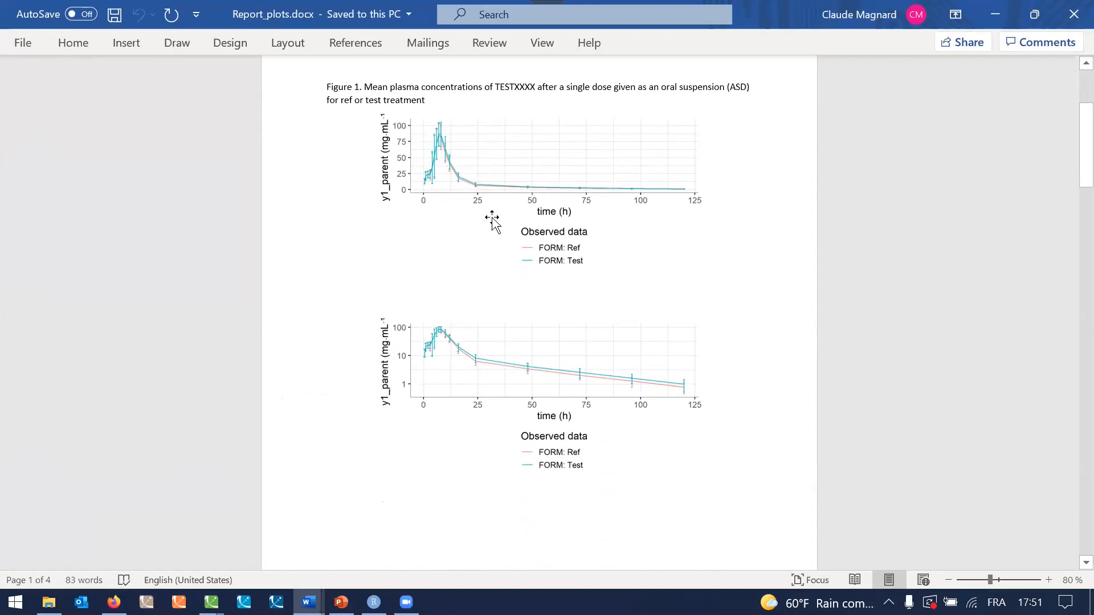
pyautogui.scroll(-10, 480, 280)
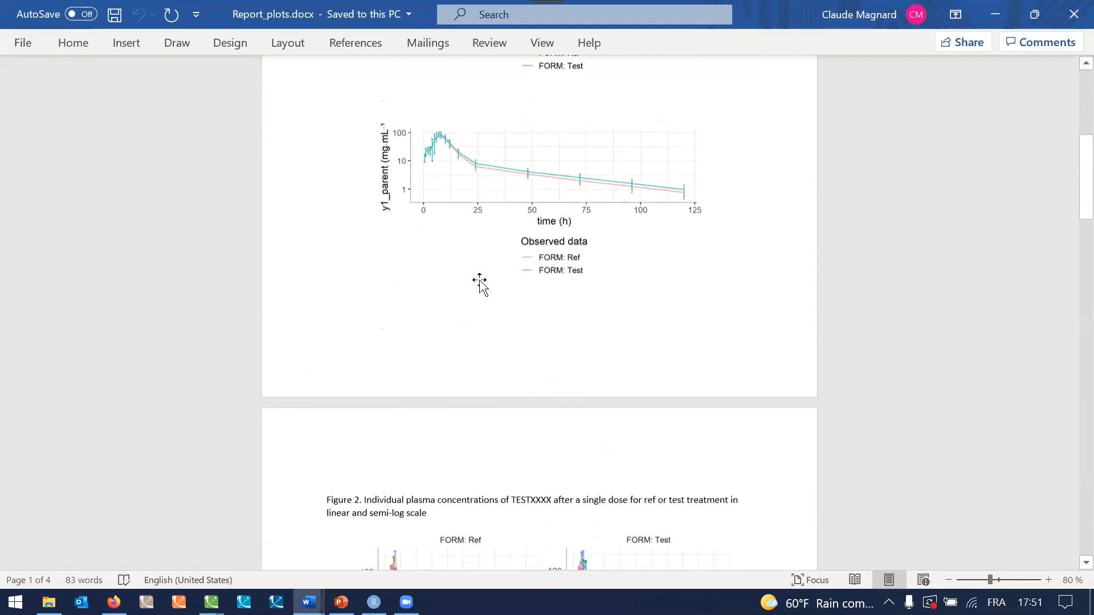
pyautogui.scroll(-1, 480, 280)
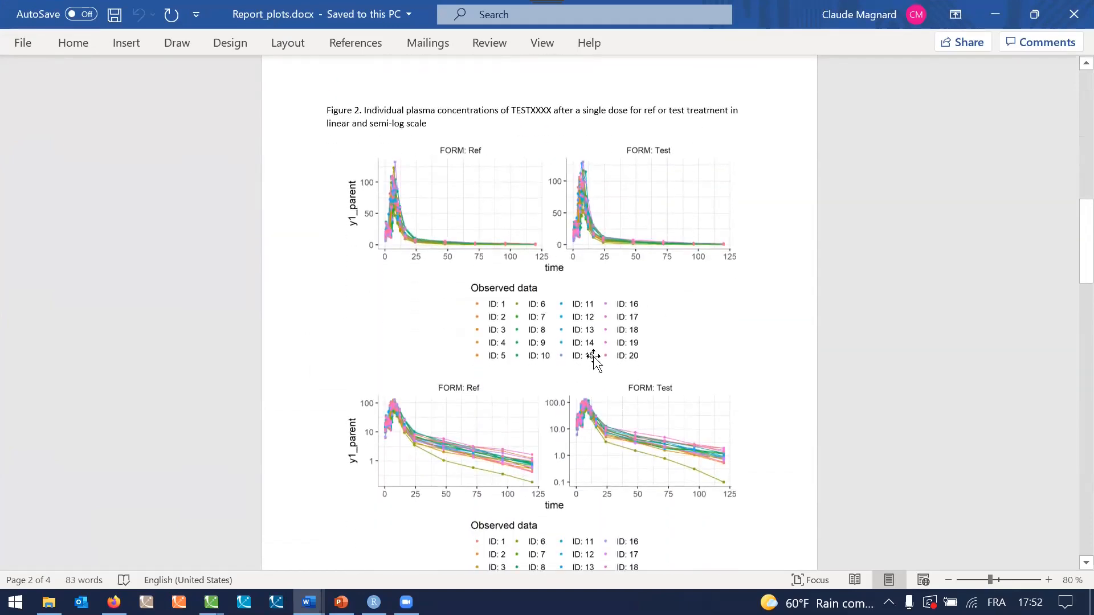
pyautogui.scroll(-4, 598, 356)
pyautogui.scroll(-12, 593, 357)
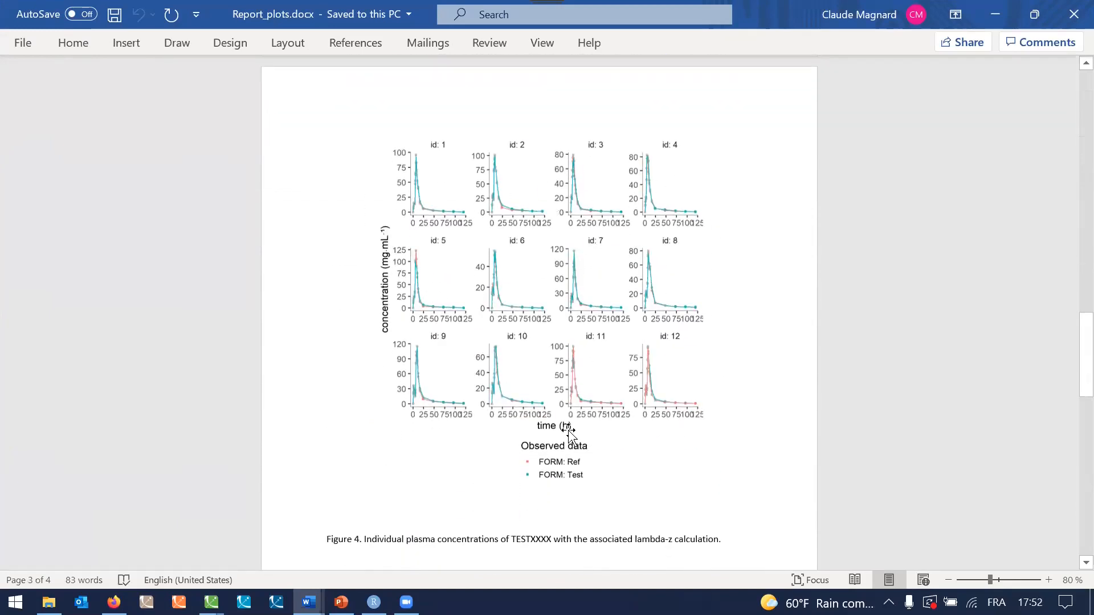
pyautogui.scroll(-1, 569, 431)
pyautogui.scroll(-9, 568, 432)
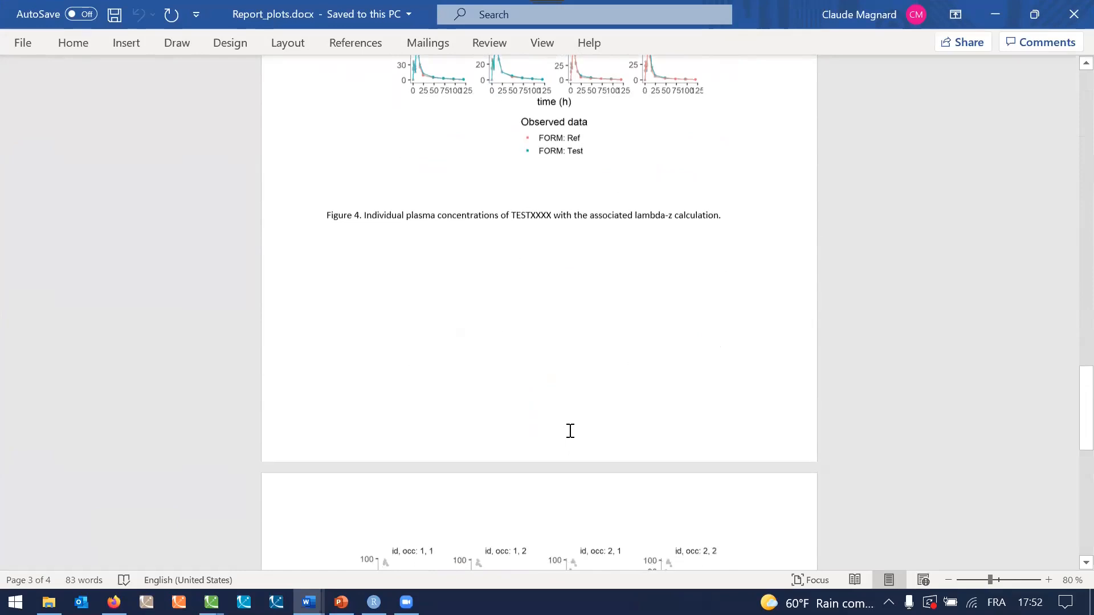
pyautogui.scroll(-2, 569, 432)
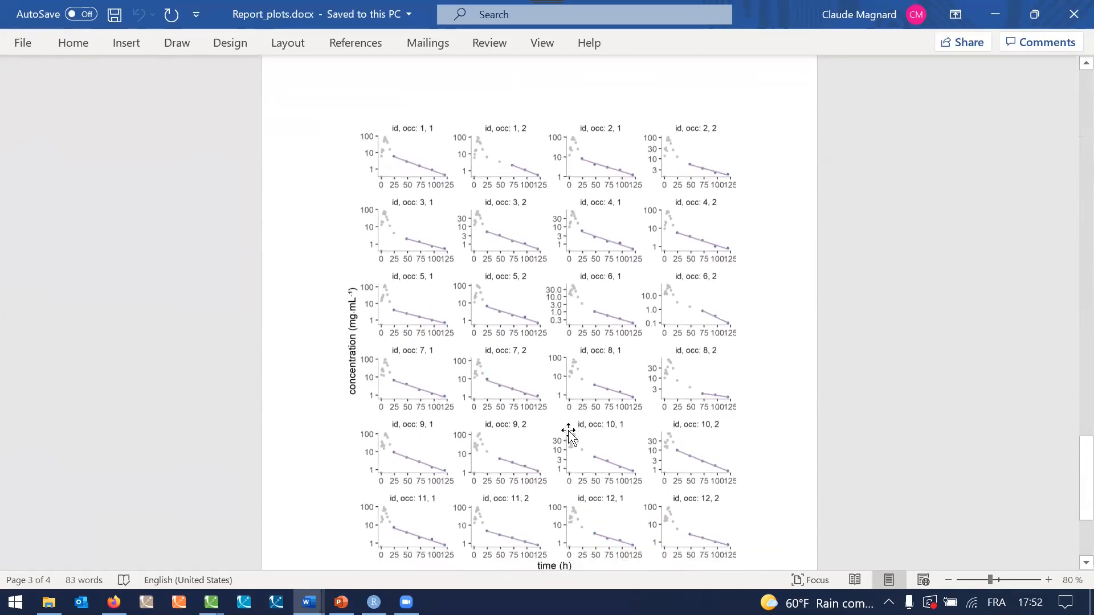
pyautogui.click(1069, 18)
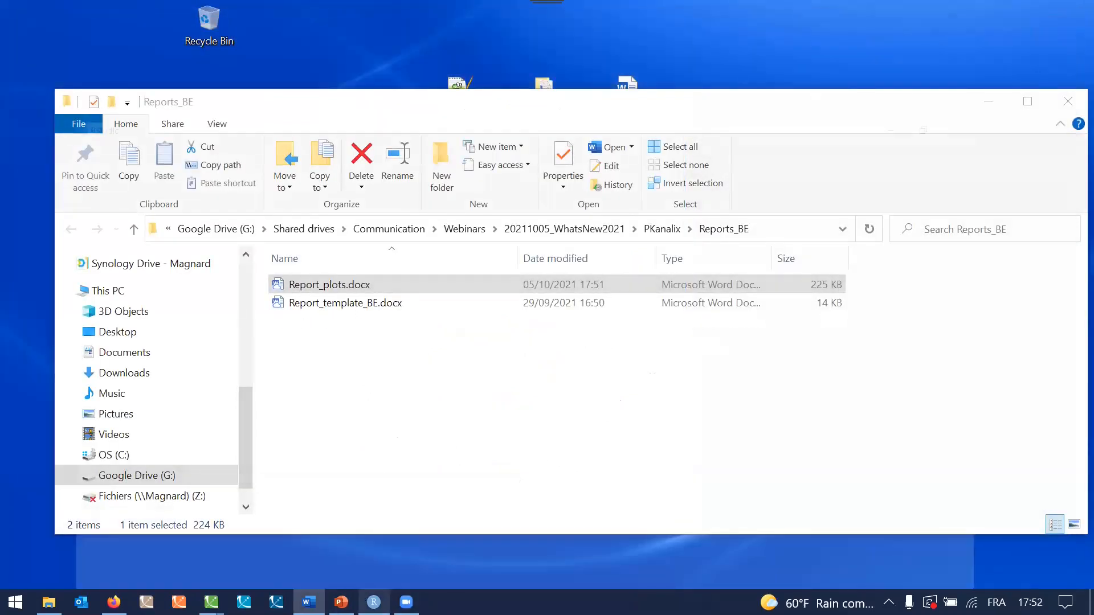
# Step: In RStudio, review the NCA_Bioeq_CA.pkx project path at the start of generateReport_Plots.R and show the generateReport_Final.R script
pyautogui.click(373, 603)
pyautogui.scroll(-2, 339, 341)
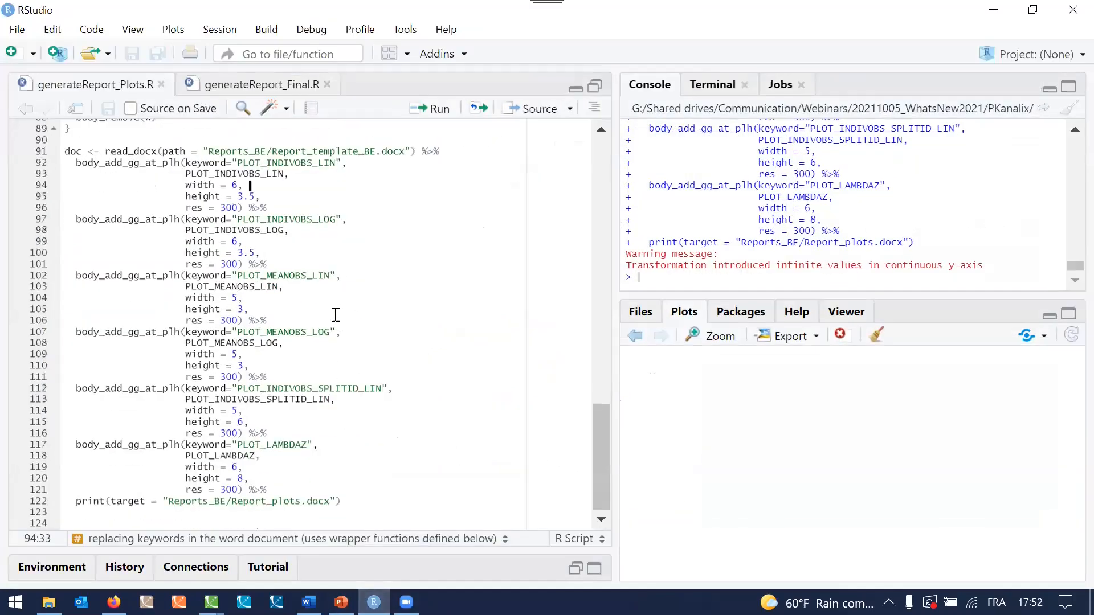
pyautogui.moveTo(601, 450); pyautogui.dragTo(587, 137)
pyautogui.moveTo(164, 251); pyautogui.dragTo(280, 251)
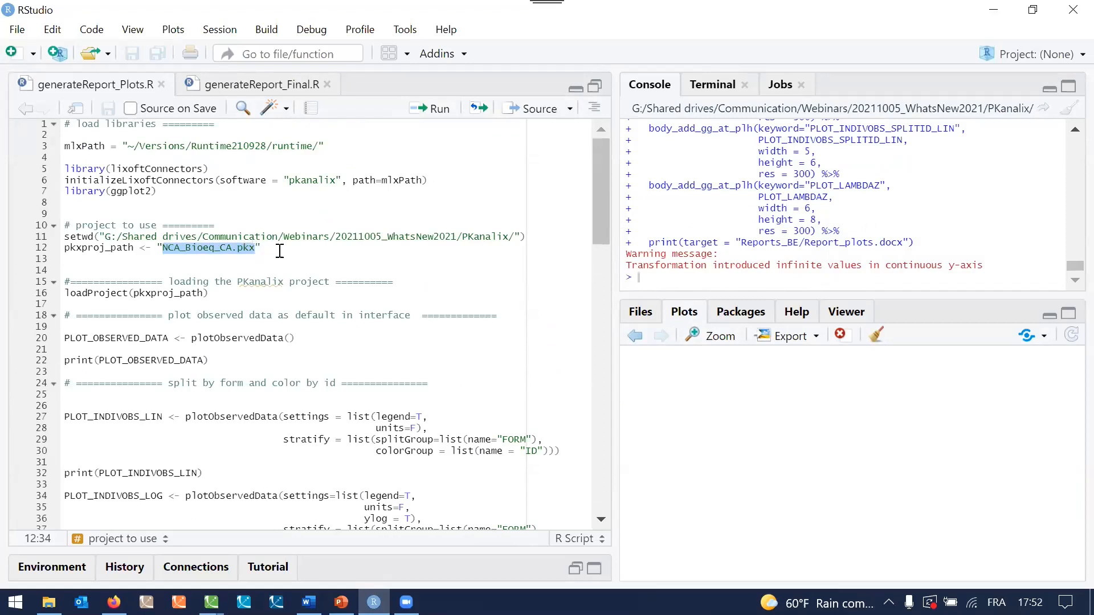
pyautogui.click(282, 252)
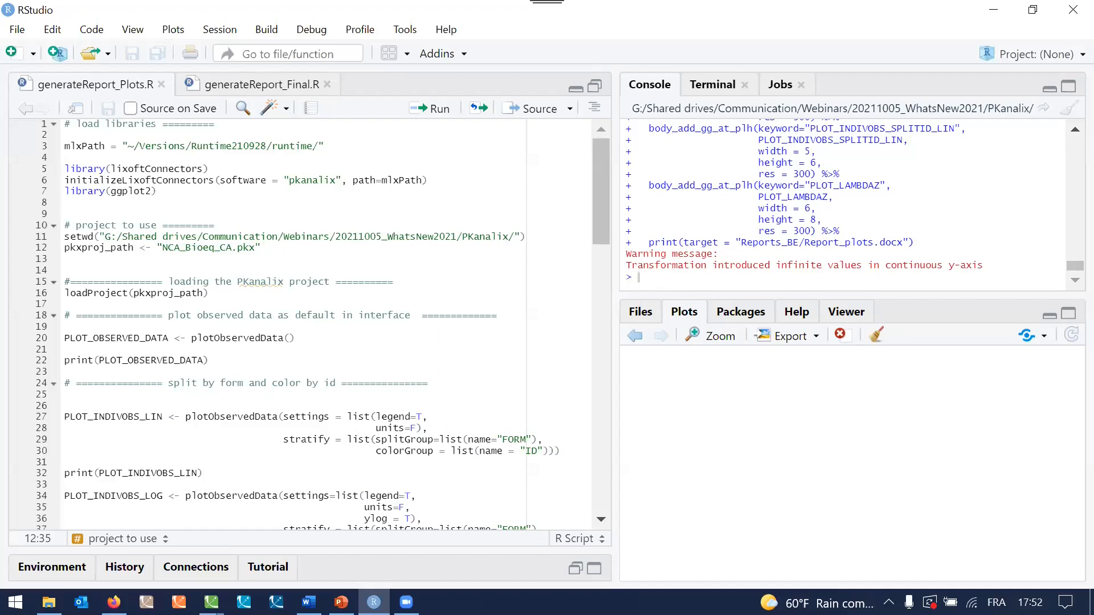
pyautogui.hotkey('alt', 'Tab')
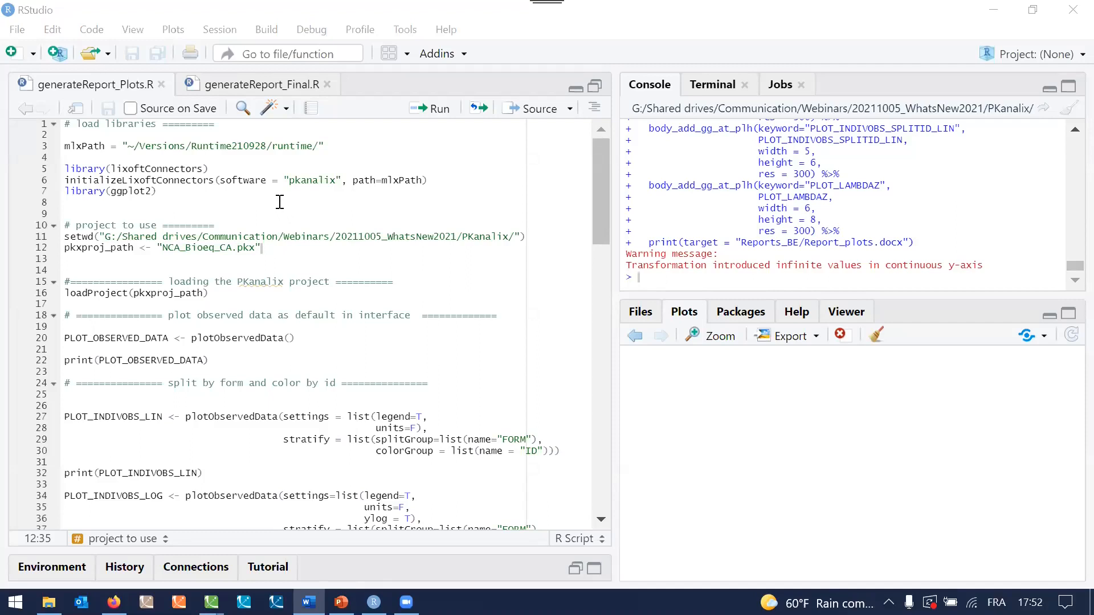
pyautogui.click(246, 87)
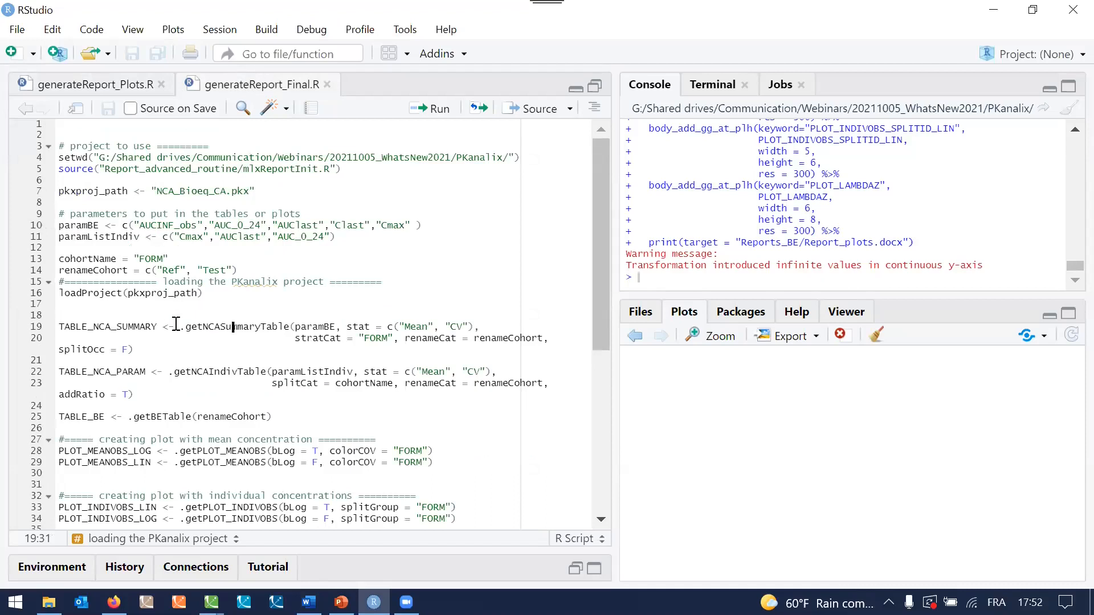
# Step: Clear the open windows off the desktop and open Report_final.docx in a maximized Word window
pyautogui.click(1005, 12)
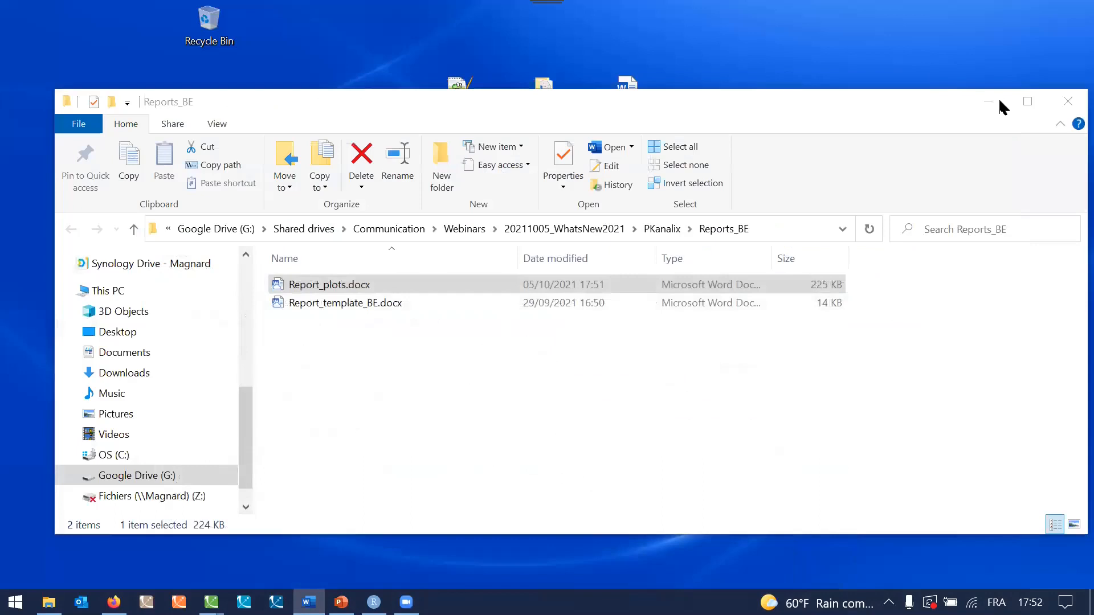
pyautogui.click(998, 105)
pyautogui.doubleClick(648, 120)
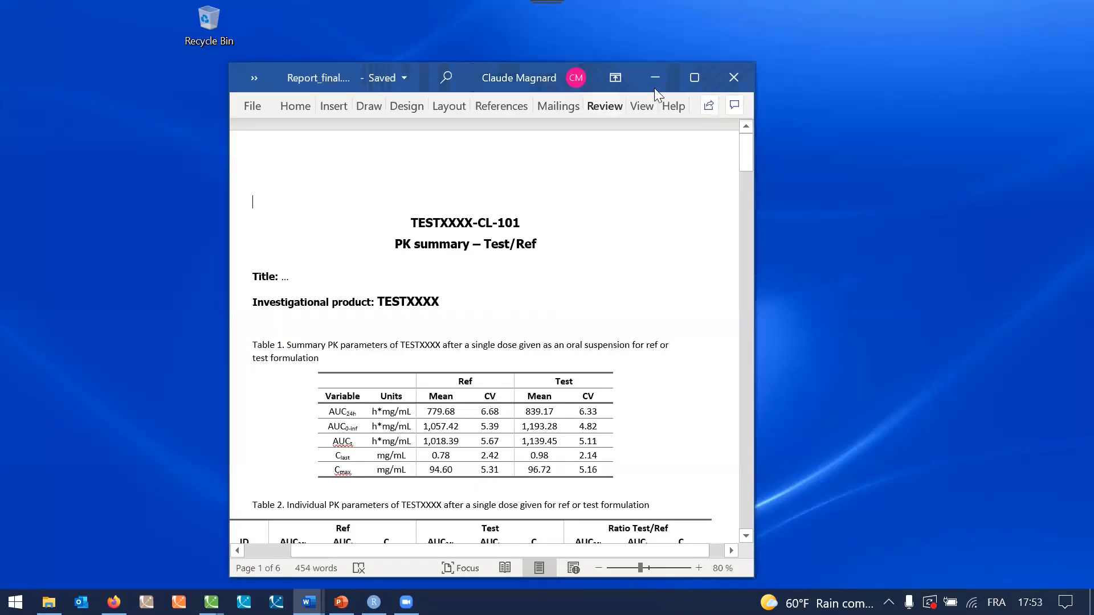
pyautogui.click(694, 76)
# Step: Examine the final report's tables of summary PK parameters, individual PK parameters and bioequivalence analysis
pyautogui.scroll(-2, 495, 319)
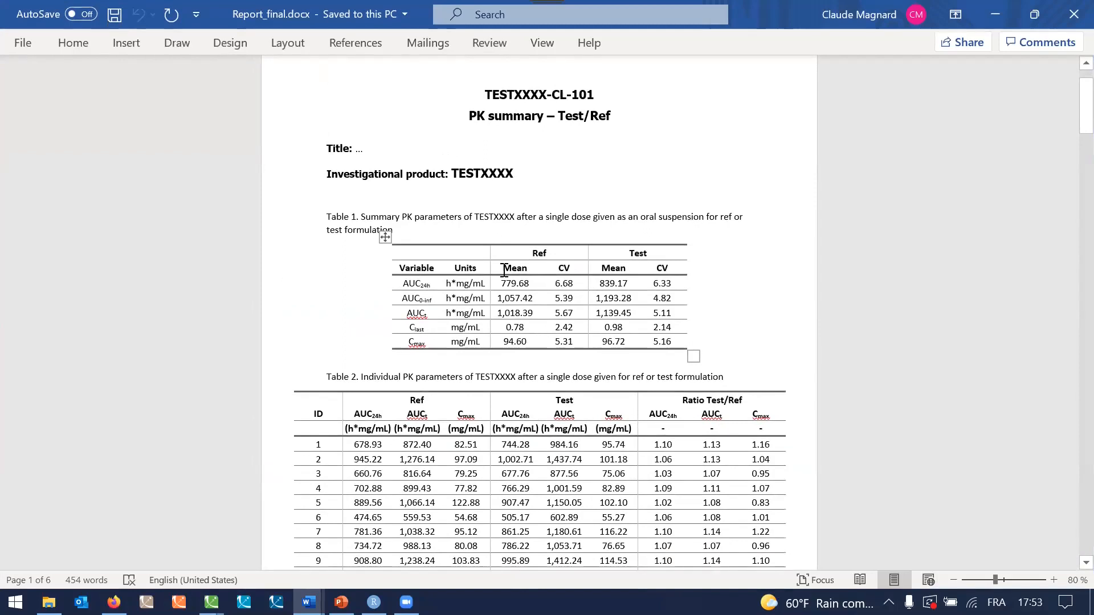
pyautogui.scroll(-1, 604, 336)
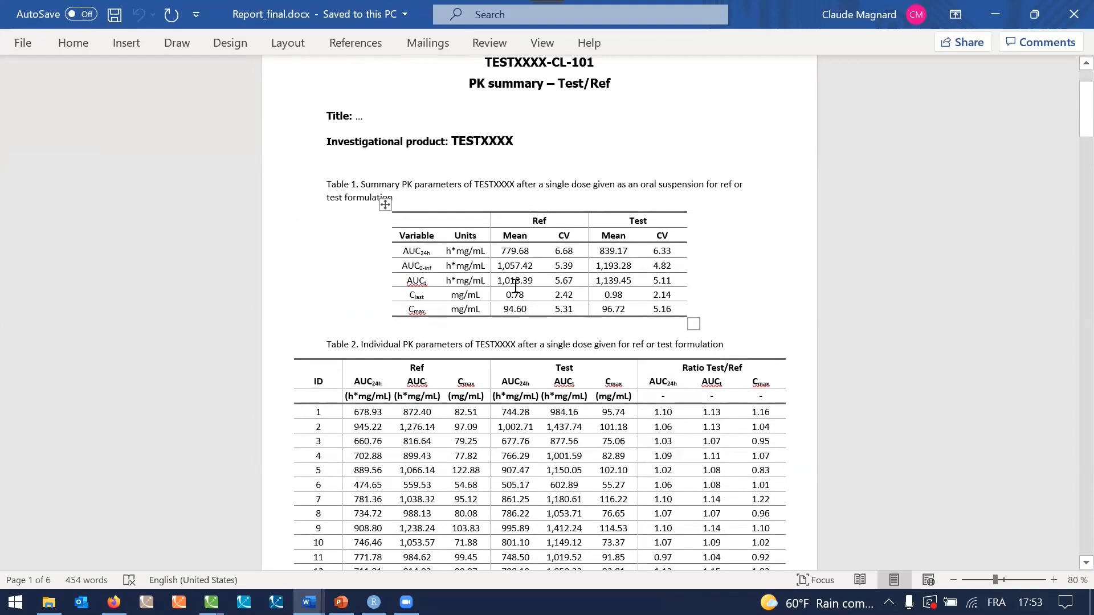
pyautogui.scroll(-4, 516, 285)
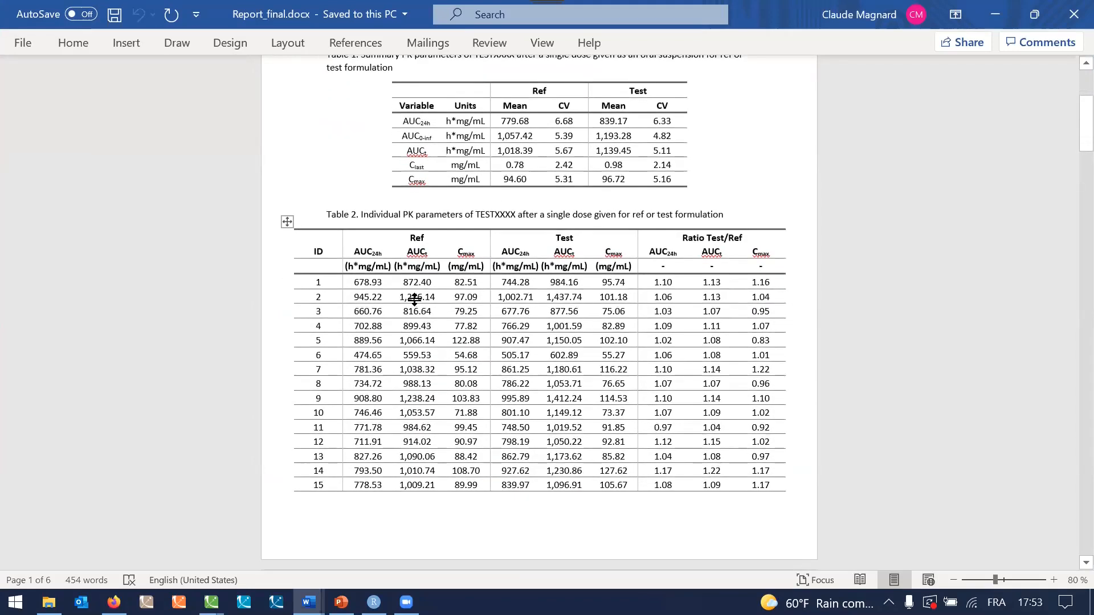
pyautogui.scroll(-2, 424, 444)
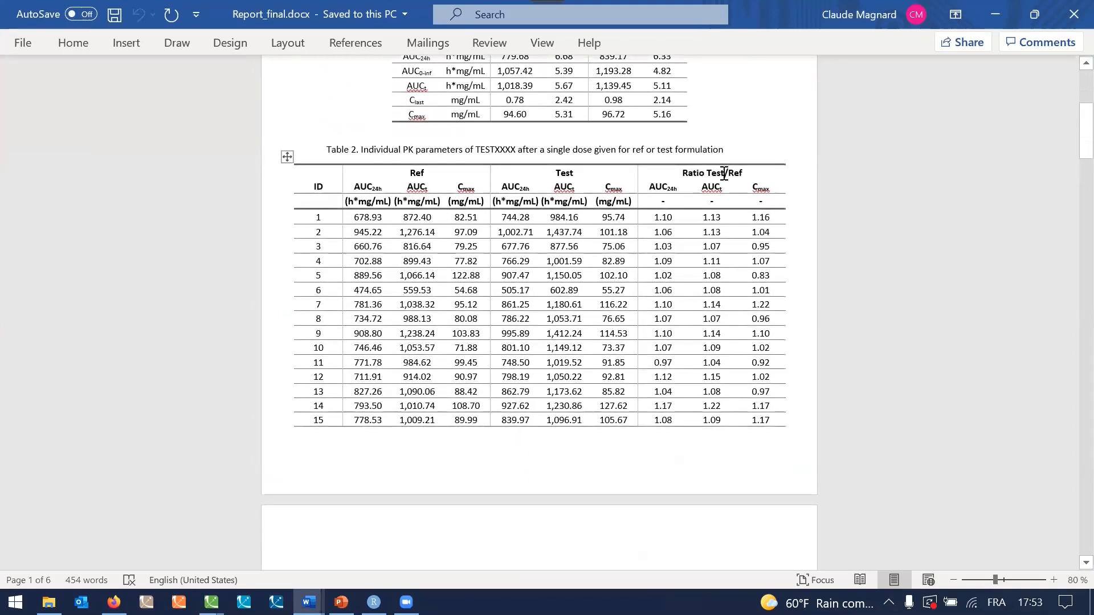
pyautogui.scroll(-10, 608, 414)
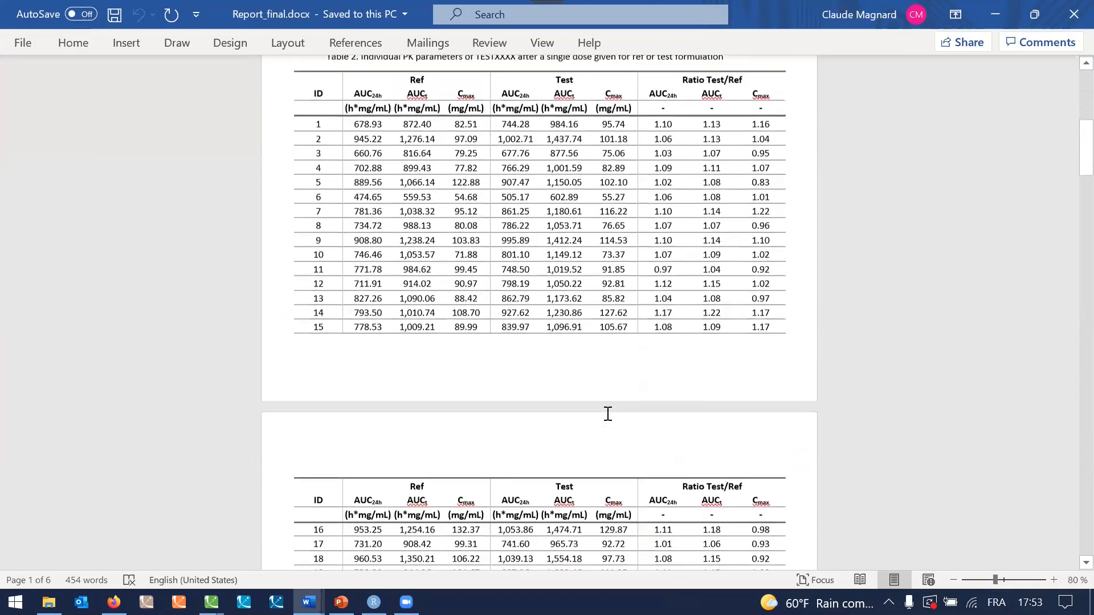
pyautogui.scroll(-4, 608, 413)
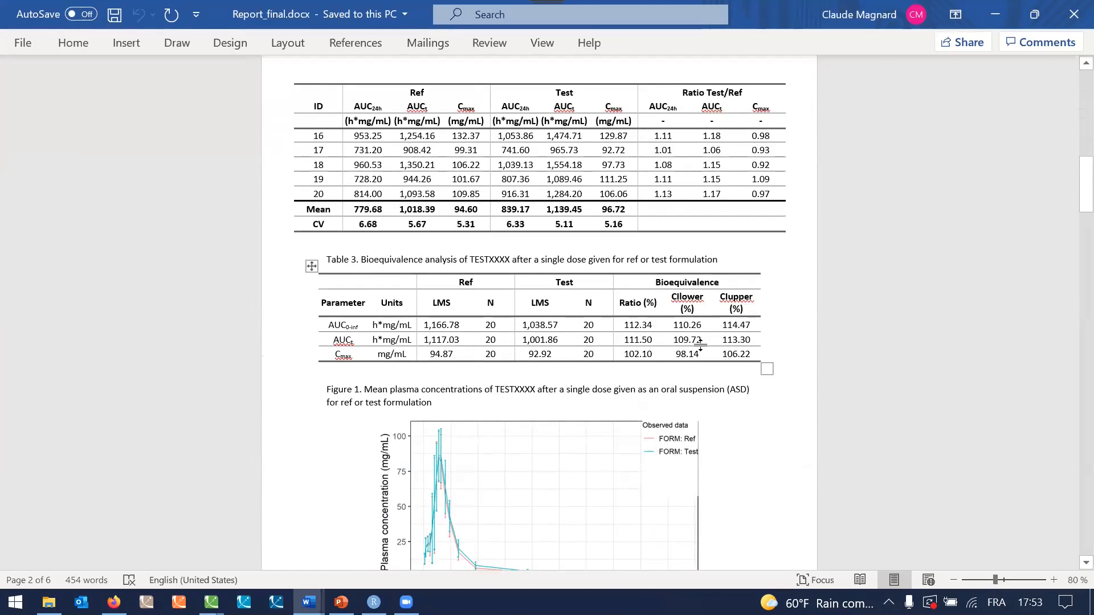
# Step: Examine the mean and individual concentration figures in the final report, return to the Table 3 bioequivalence results, and close the document
pyautogui.moveTo(1066, 190); pyautogui.dragTo(1060, 273)
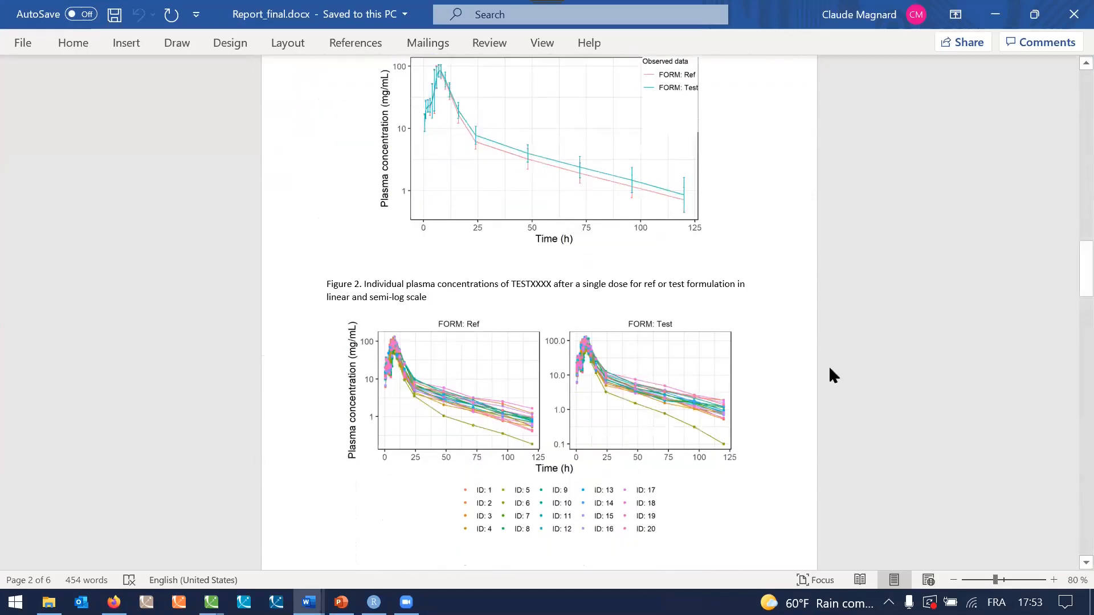
pyautogui.scroll(2, 828, 366)
pyautogui.scroll(10, 839, 347)
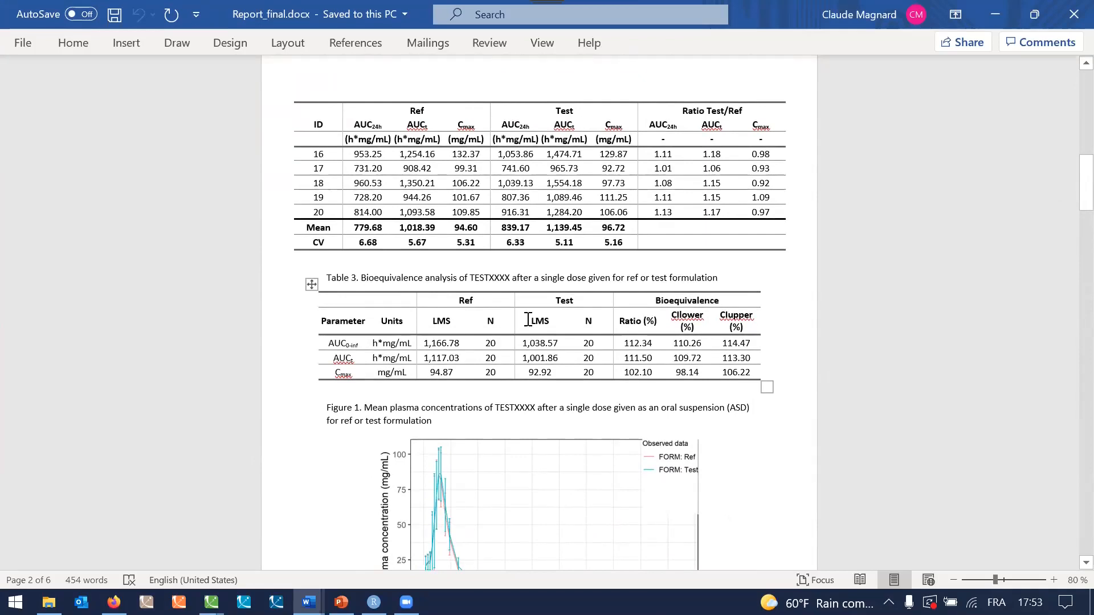
pyautogui.click(1067, 23)
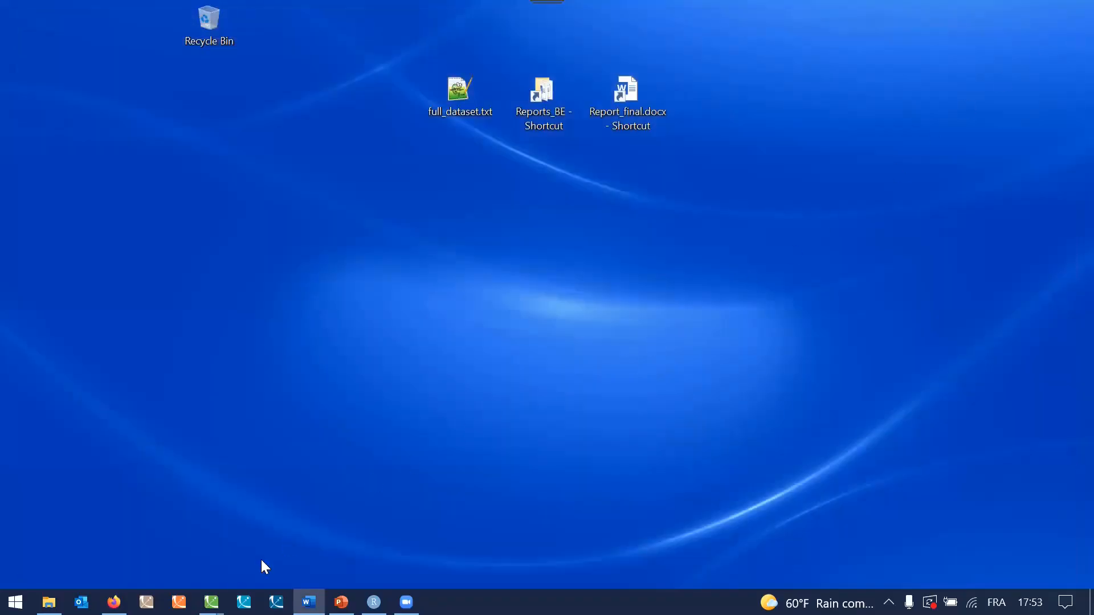
# Step: Switch to PKanalix and review the bioequivalence results, from coefficients of variation to confidence intervals, before returning to the individual fits plots
pyautogui.moveTo(212, 602)
pyautogui.click(284, 557)
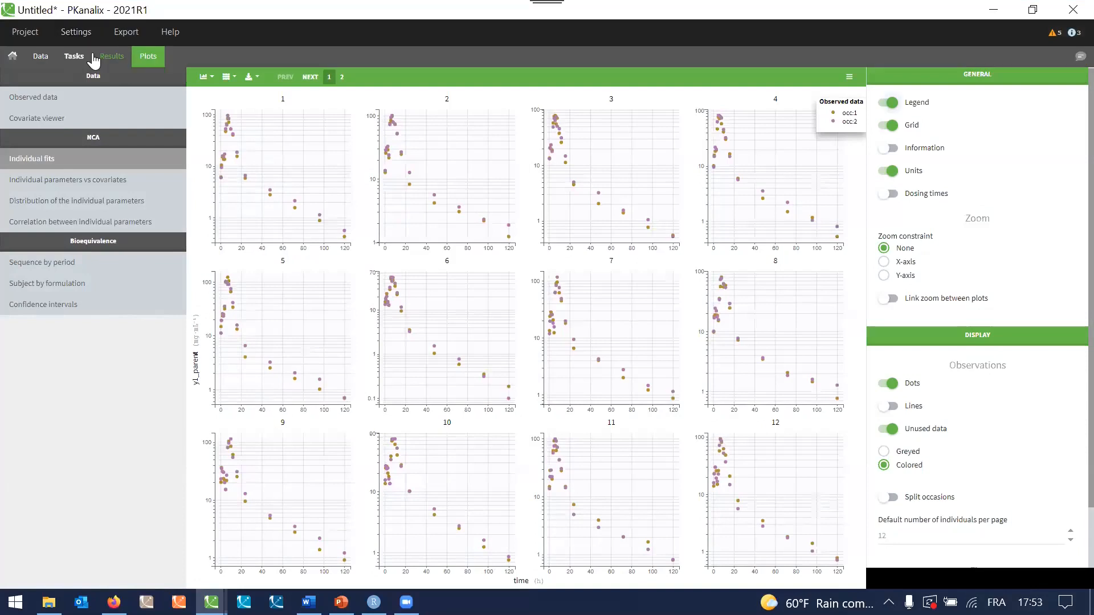
pyautogui.click(108, 59)
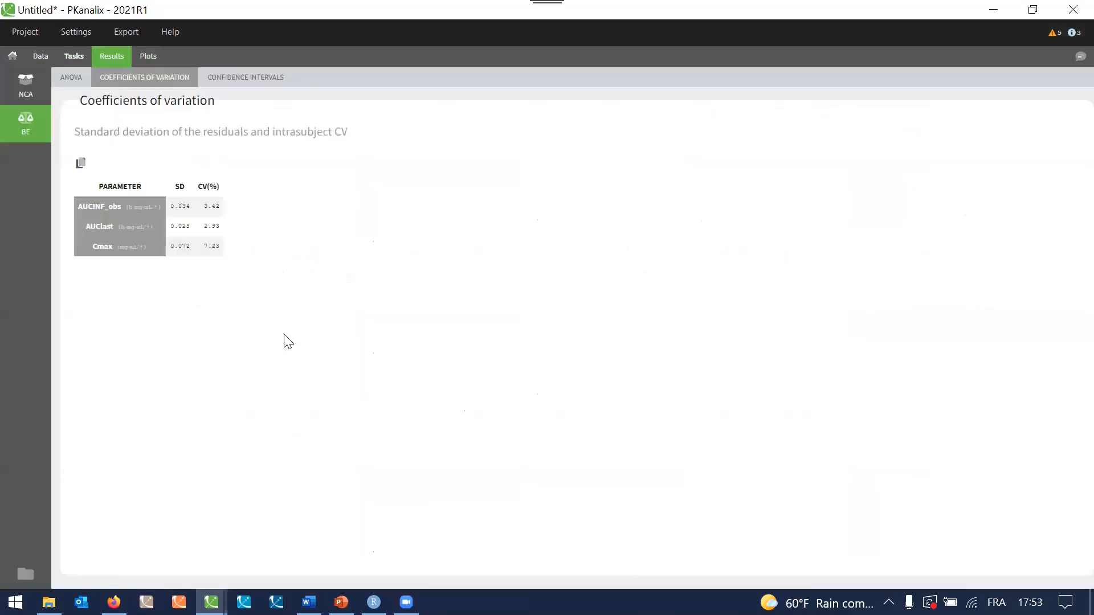
pyautogui.click(234, 78)
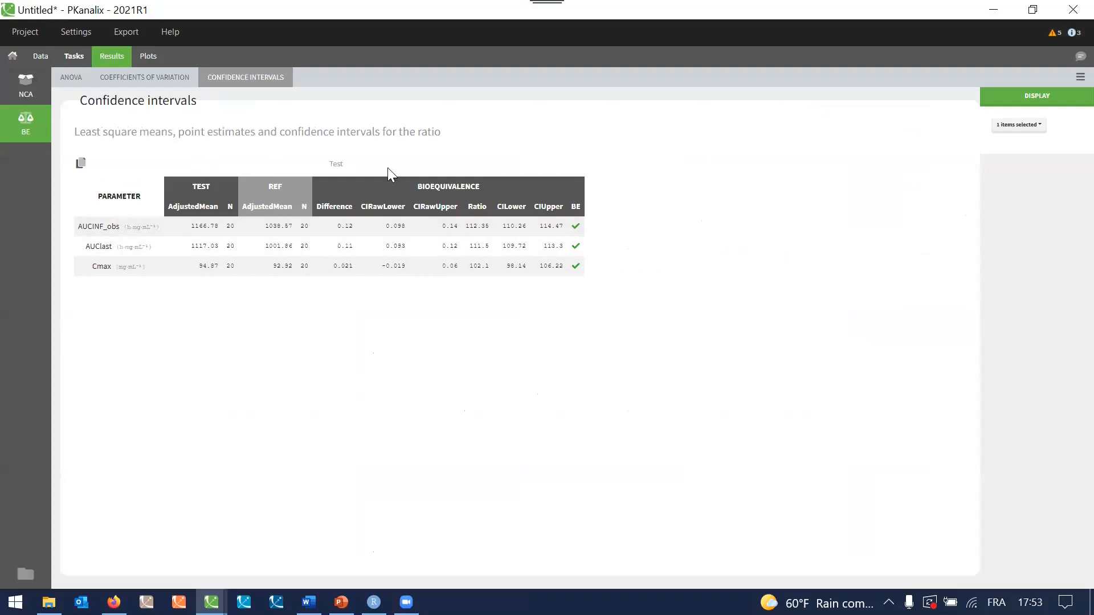
pyautogui.click(152, 61)
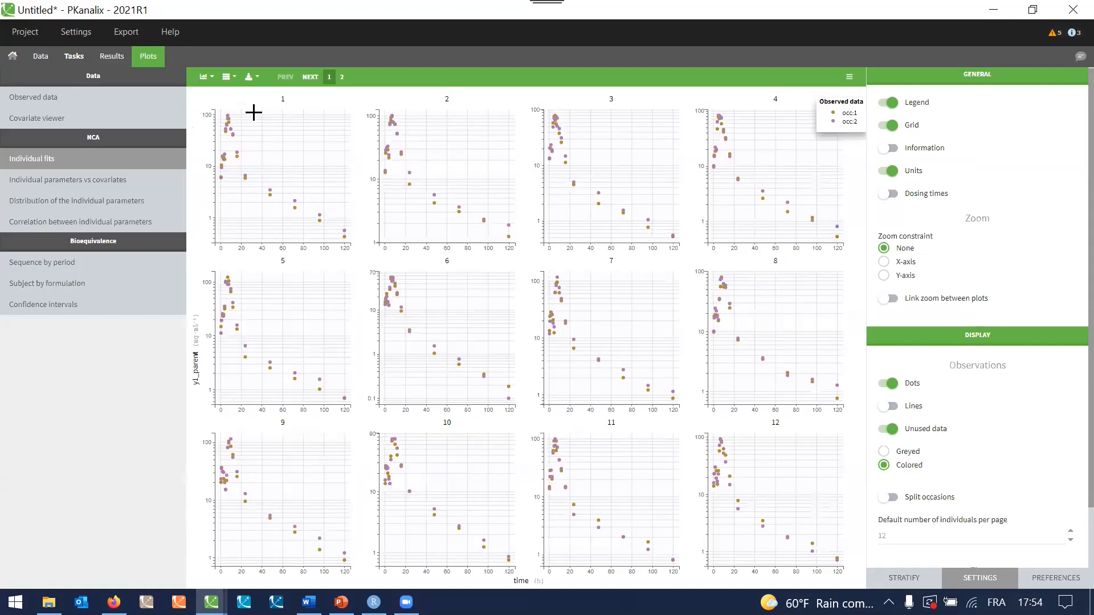
# Step: Set up the compartmental analysis with the oral, no-delay, first-order, two-compartment, linear model oral1_2cpt_kaClV1QV2 and 1/Ypred weighting
pyautogui.click(80, 65)
pyautogui.click(31, 135)
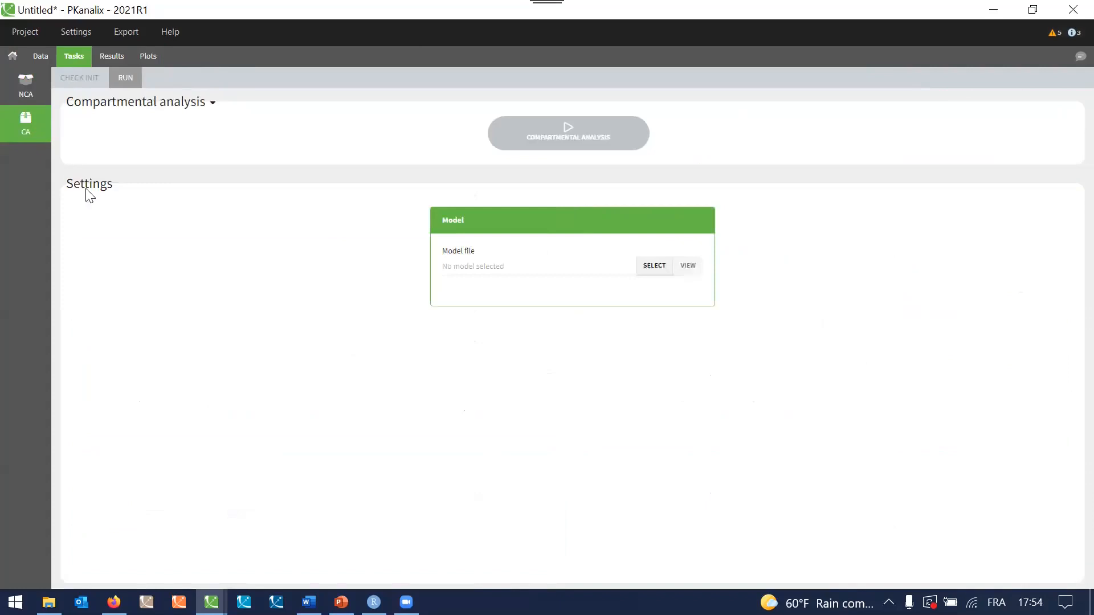
pyautogui.click(654, 275)
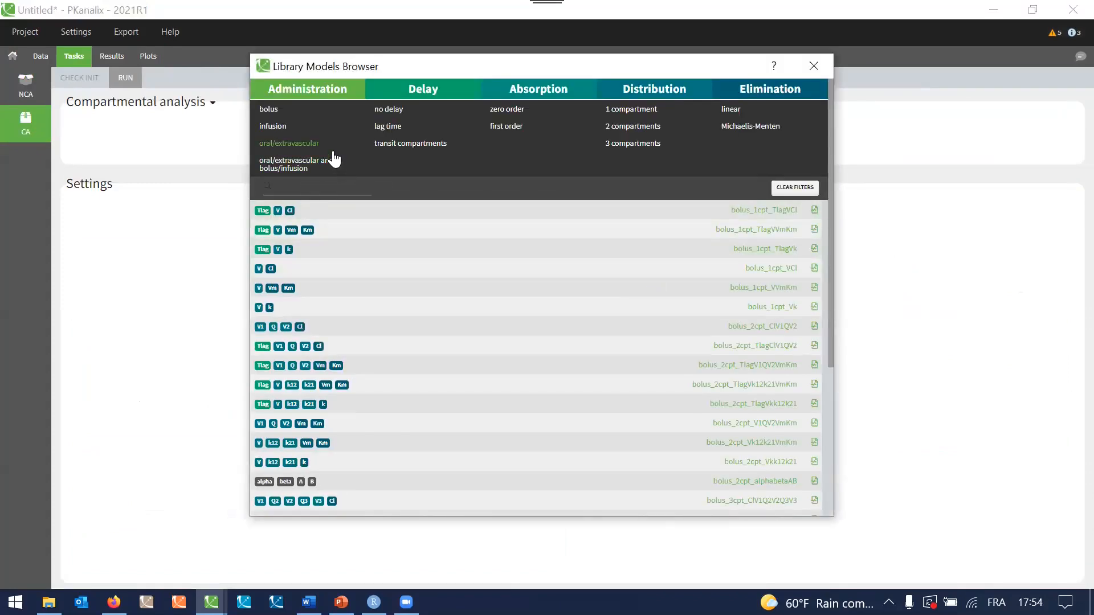
pyautogui.click(333, 150)
pyautogui.click(402, 110)
pyautogui.click(514, 129)
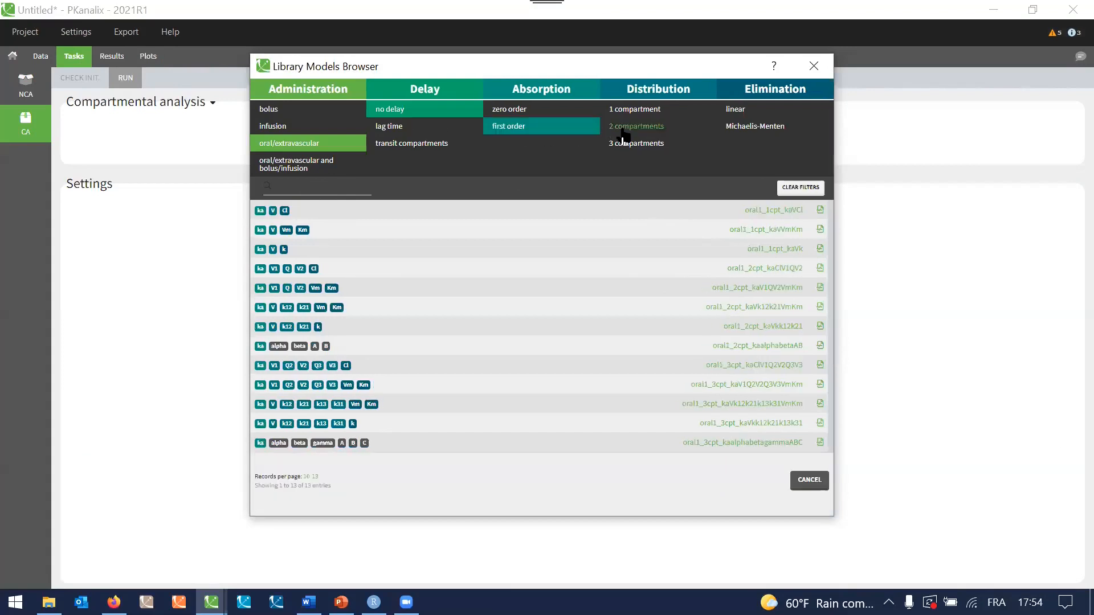
pyautogui.click(624, 126)
pyautogui.click(735, 111)
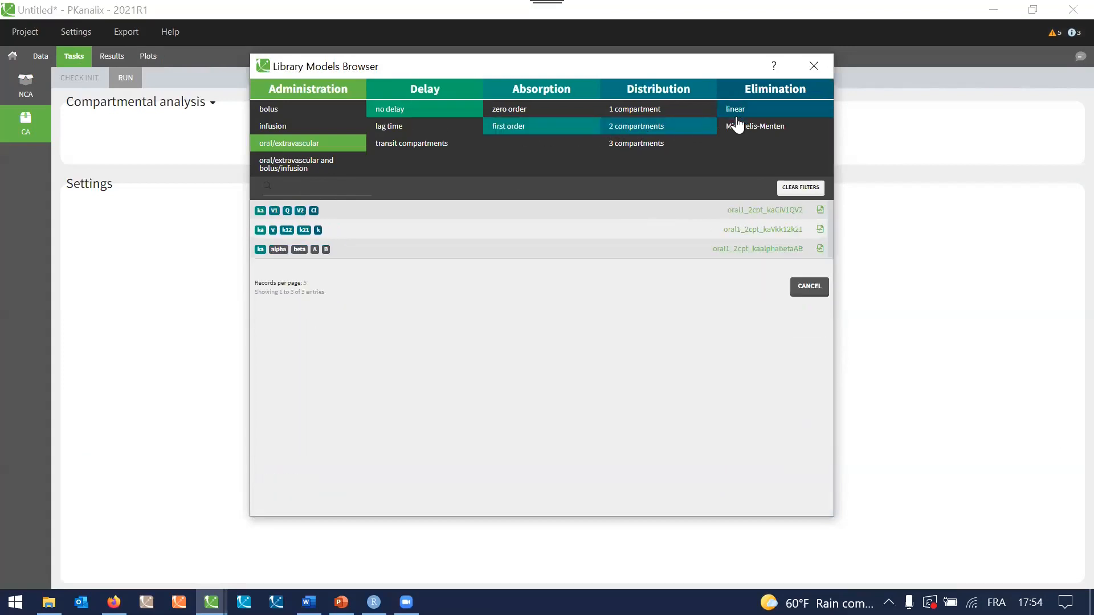
pyautogui.click(766, 211)
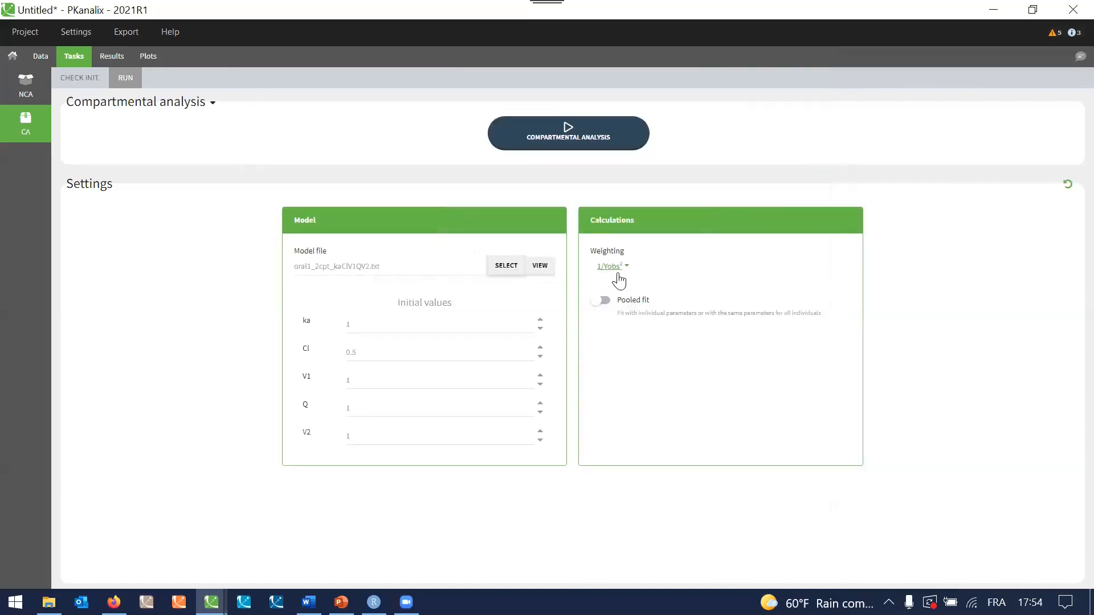
pyautogui.click(613, 267)
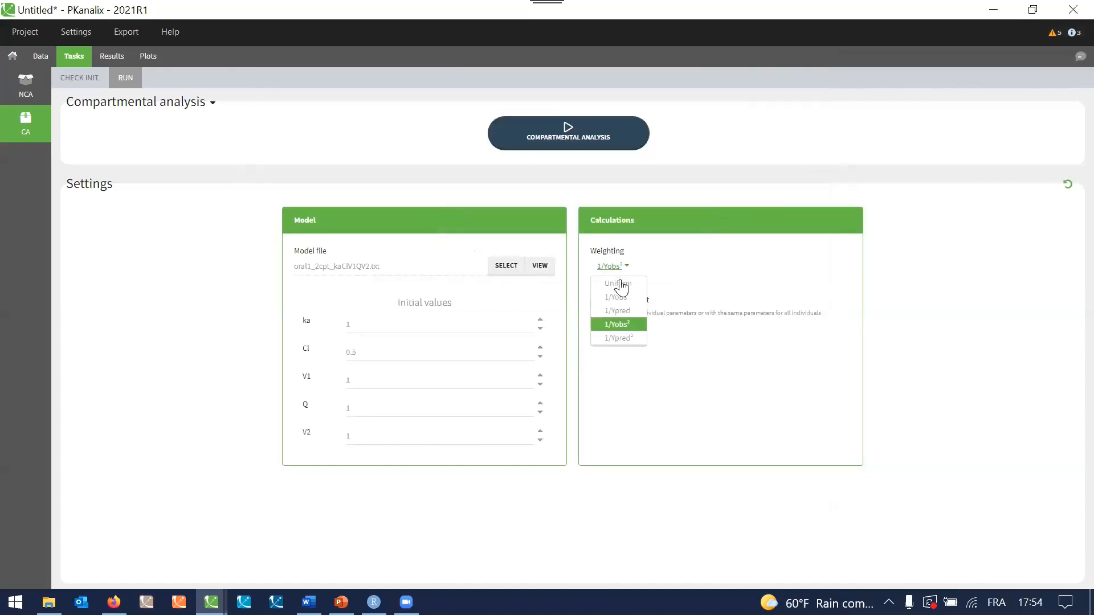
pyautogui.click(618, 322)
# Step: Check the initial values on a log-scale Y-axis, run auto-init, and apply the resulting estimates as the initial values
pyautogui.click(89, 83)
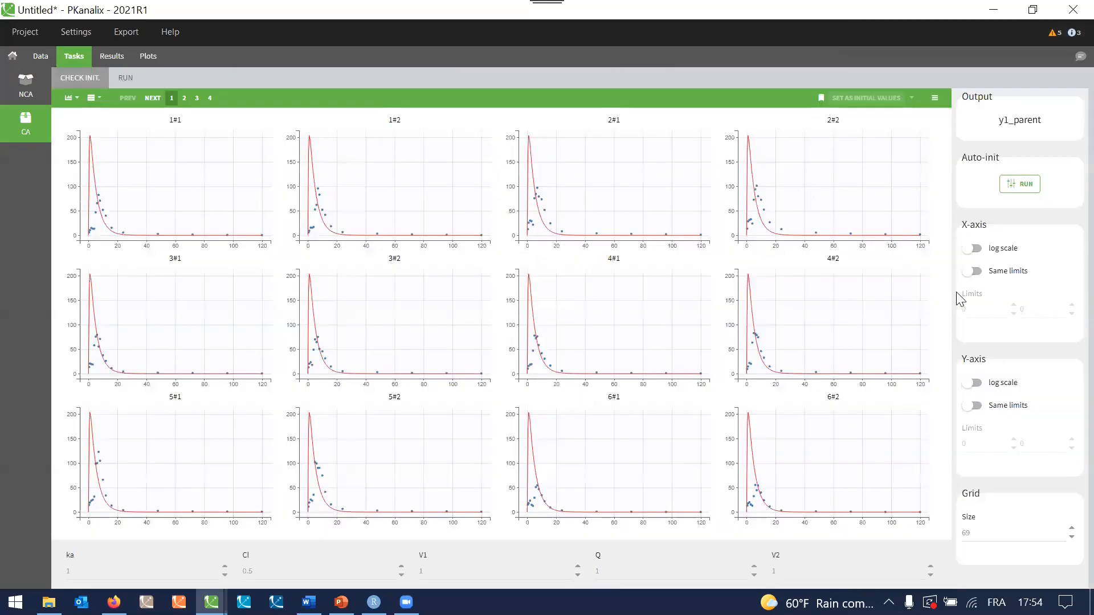
pyautogui.click(1006, 386)
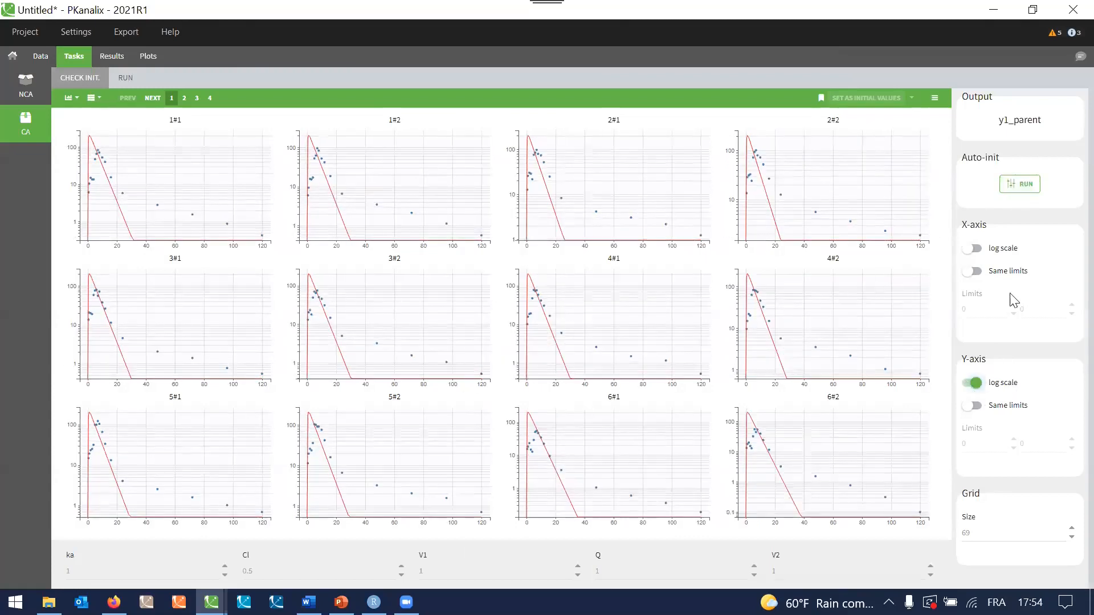
pyautogui.click(1025, 182)
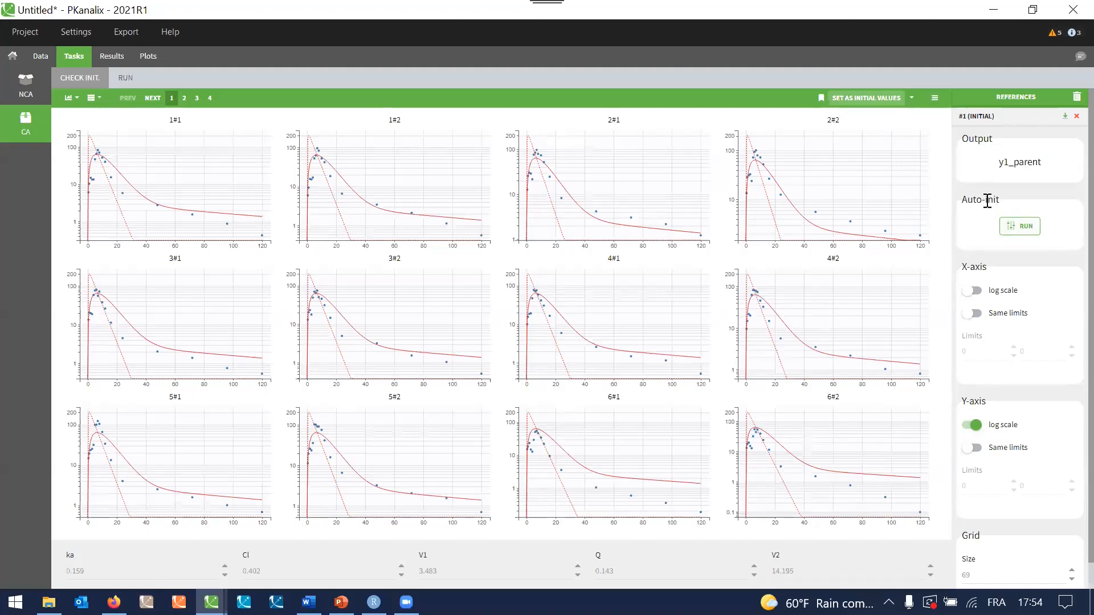
pyautogui.click(876, 102)
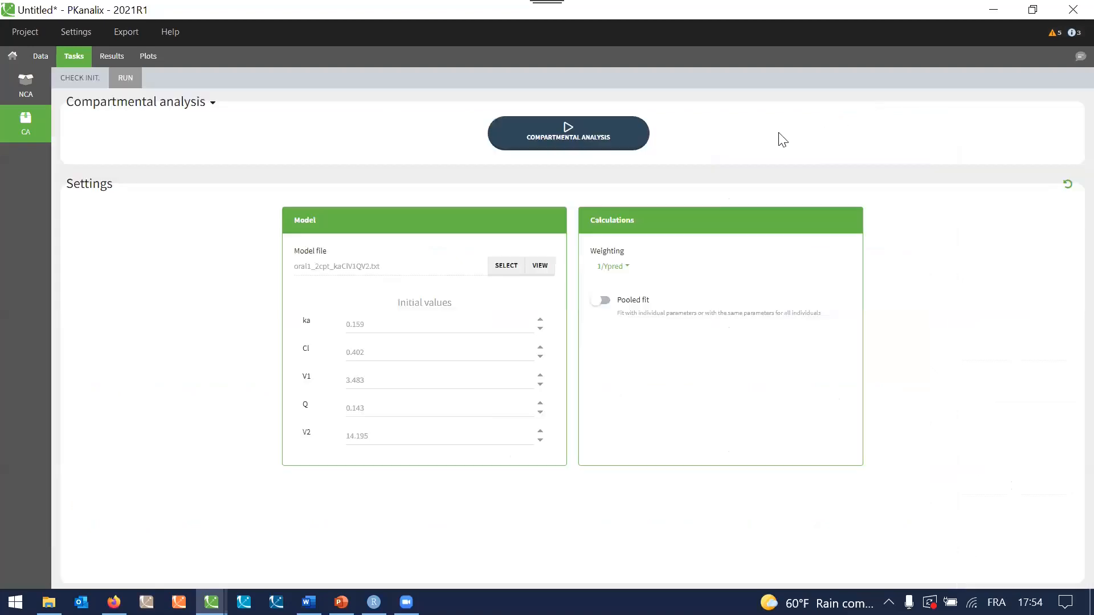
# Step: Run the compartmental analysis and split its summary statistics by FORM, trying an additional split by SEQ
pyautogui.click(569, 128)
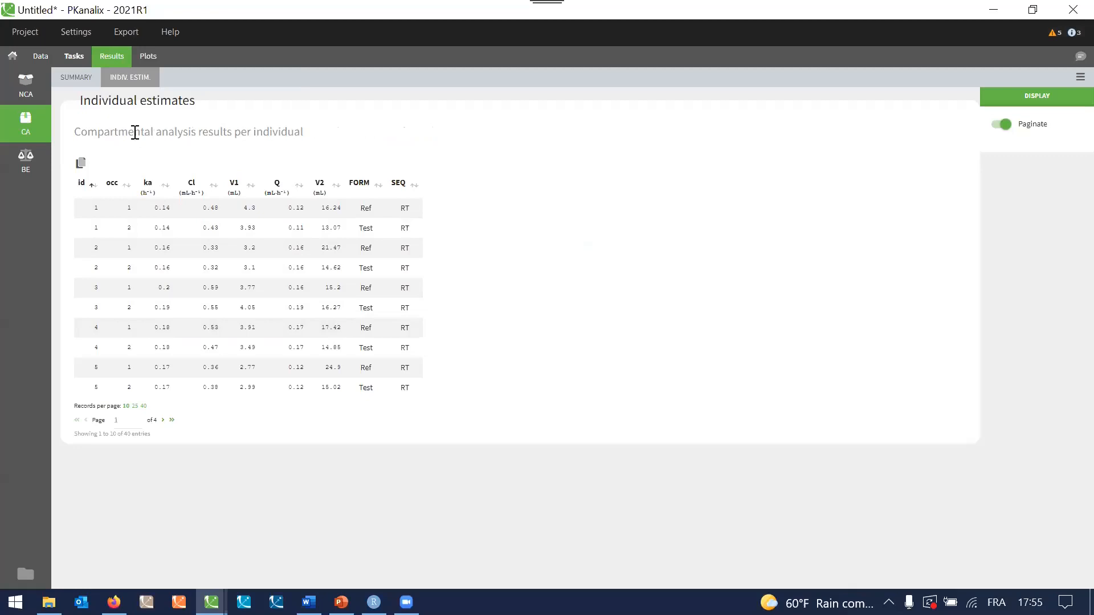
pyautogui.click(74, 83)
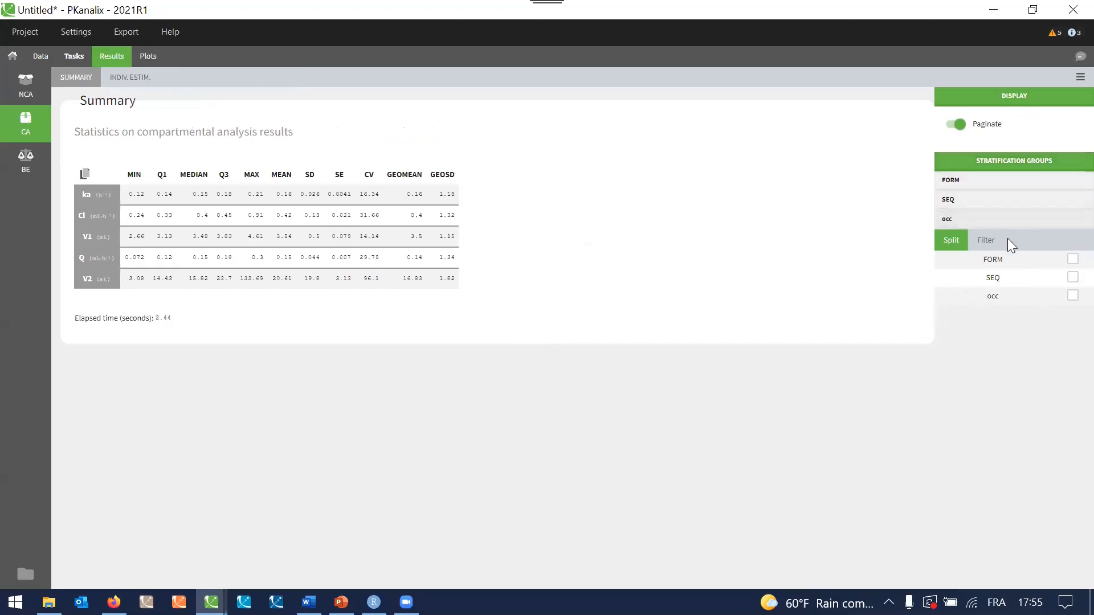
pyautogui.click(988, 241)
pyautogui.click(962, 247)
pyautogui.click(1073, 261)
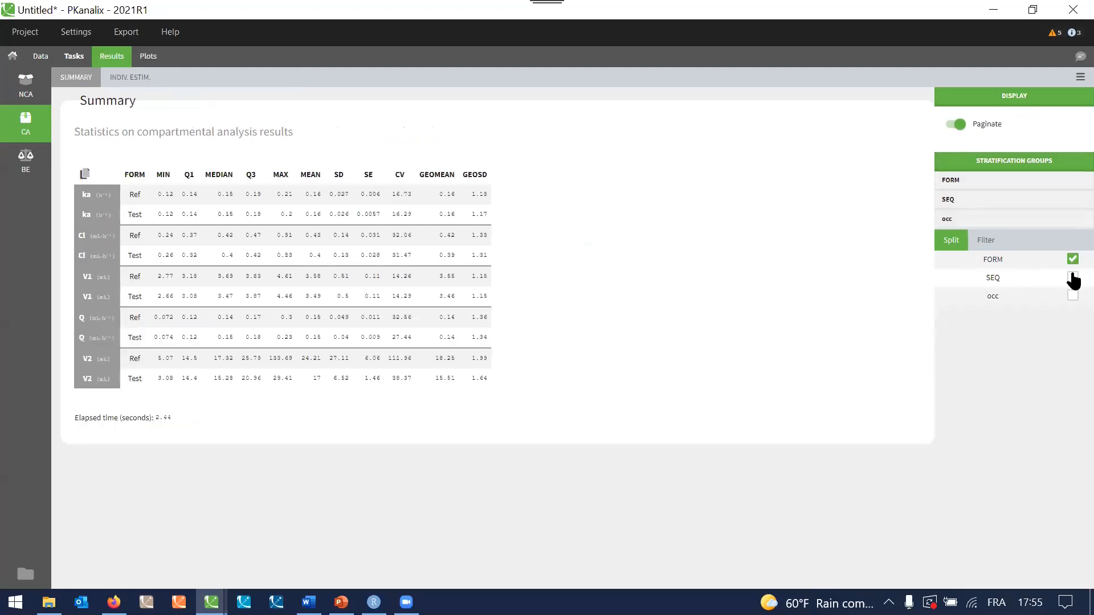
pyautogui.click(1073, 278)
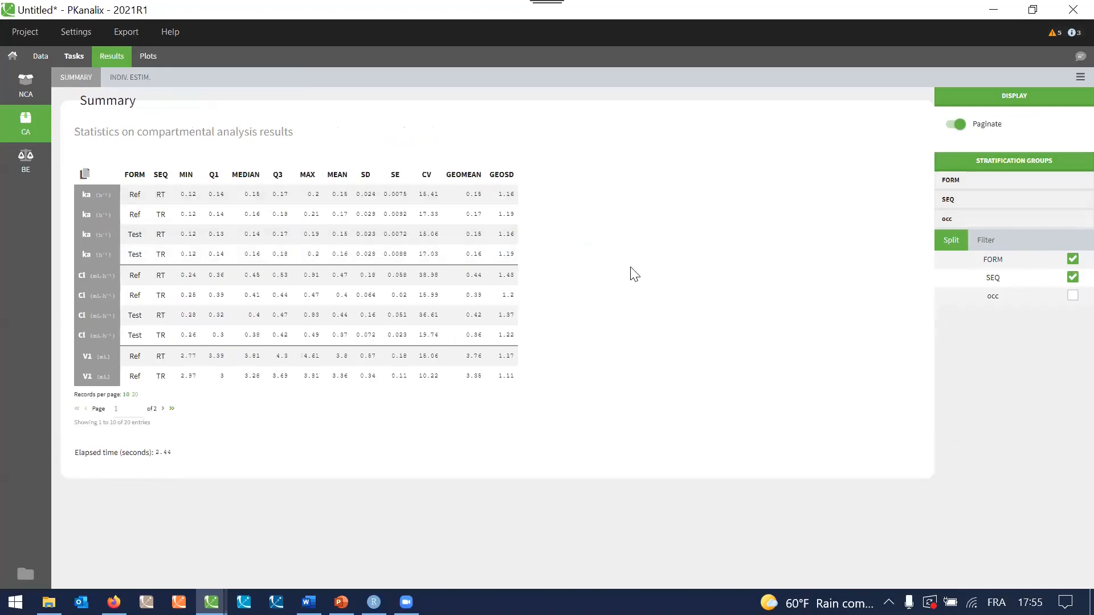
pyautogui.click(1071, 279)
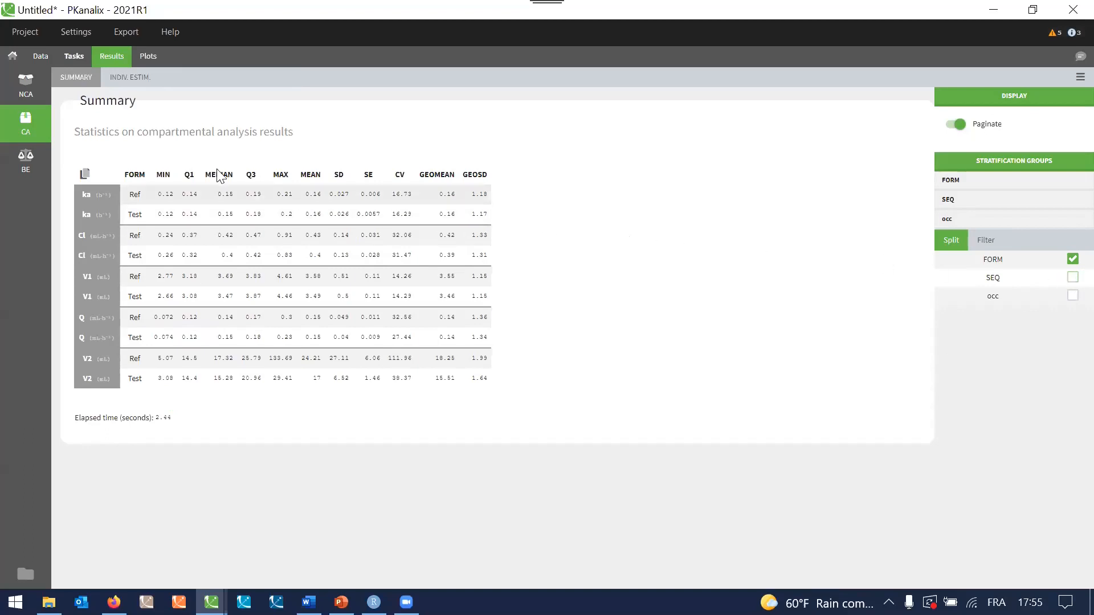
# Step: Split the summary statistics of the non compartmental analysis results by FORM and SEQ
pyautogui.click(29, 91)
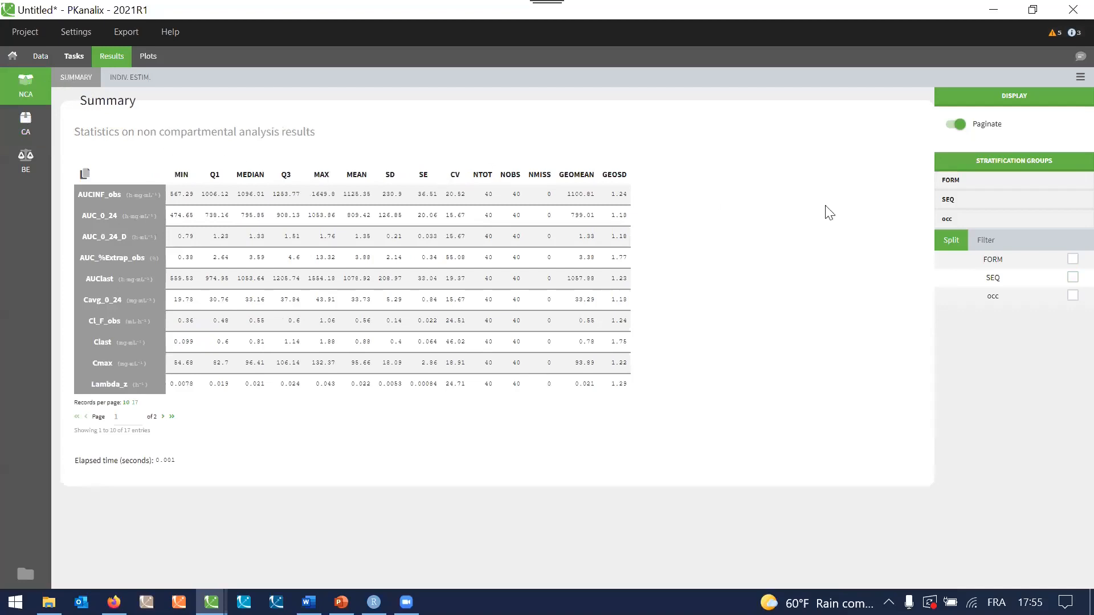
pyautogui.click(1071, 261)
pyautogui.click(1071, 279)
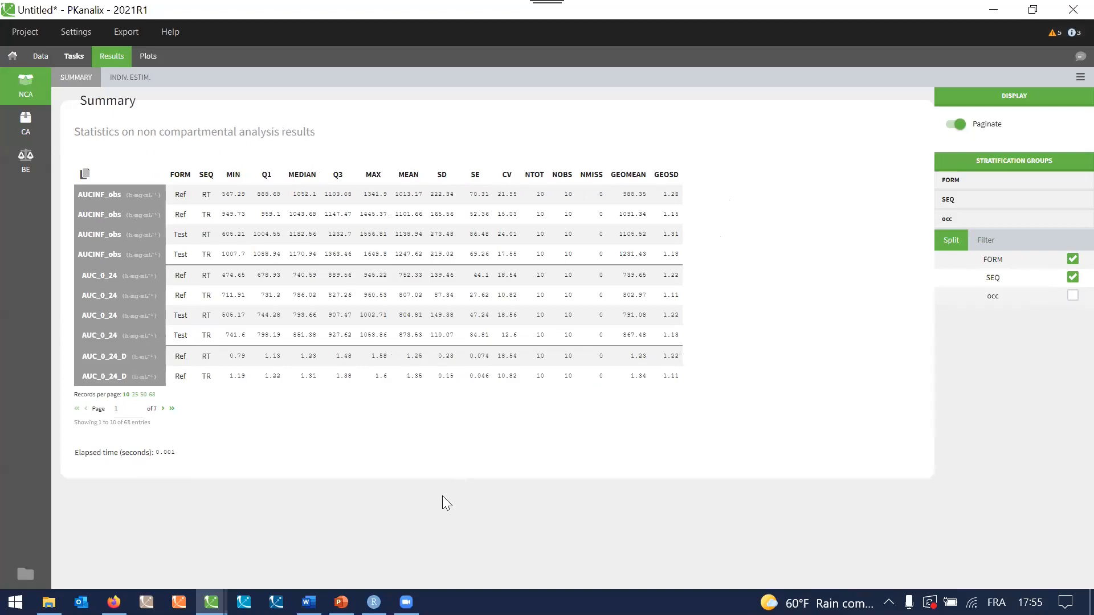
pyautogui.click(342, 602)
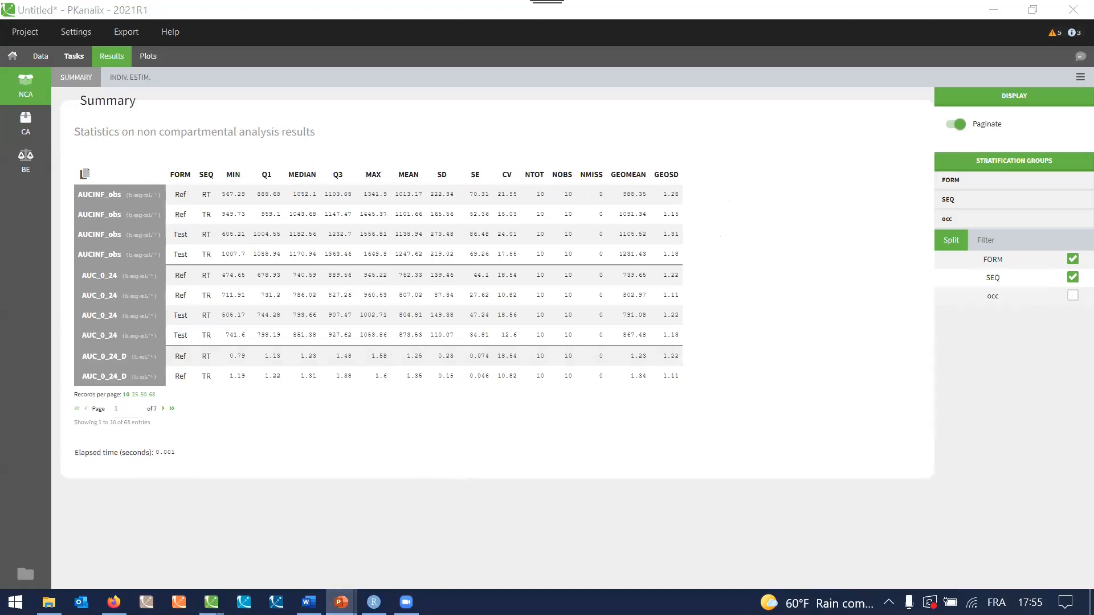
pyautogui.press('Right')
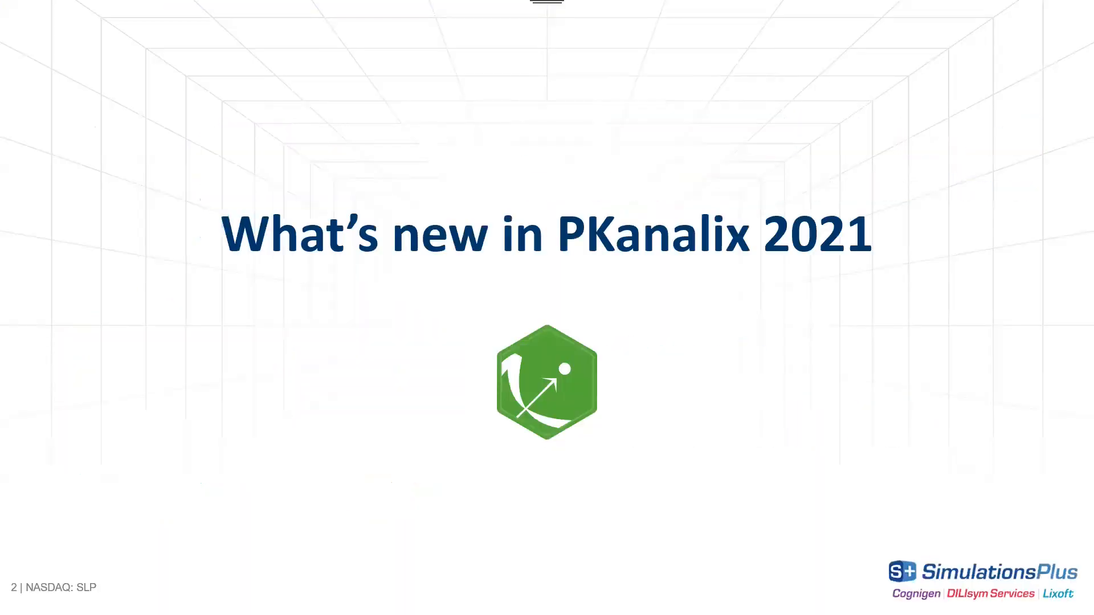
pyautogui.press('Right')
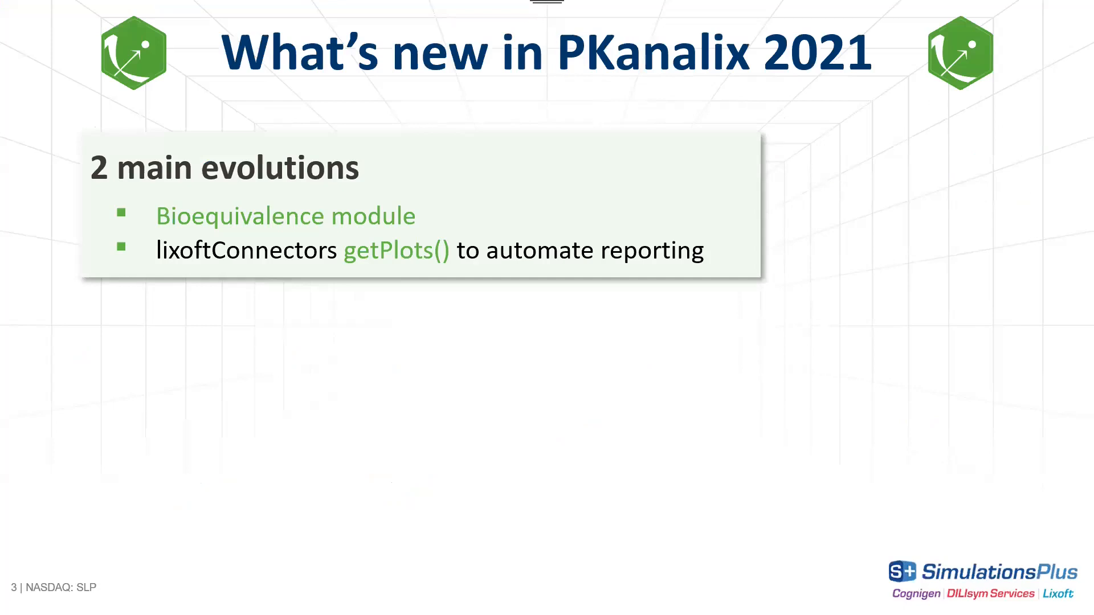
pyautogui.press('Right')
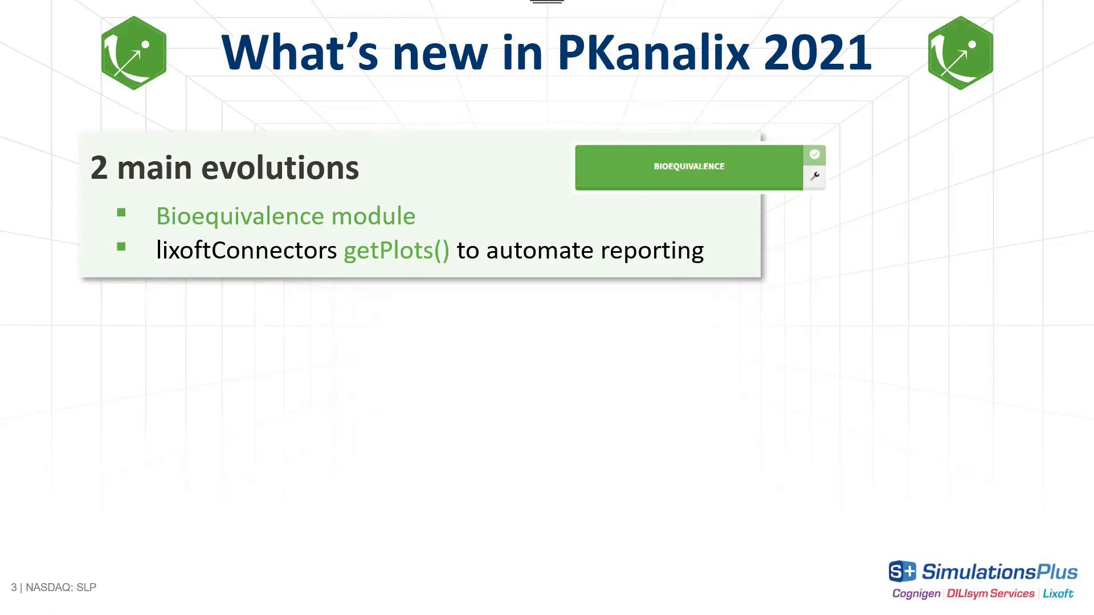
pyautogui.press('Right')
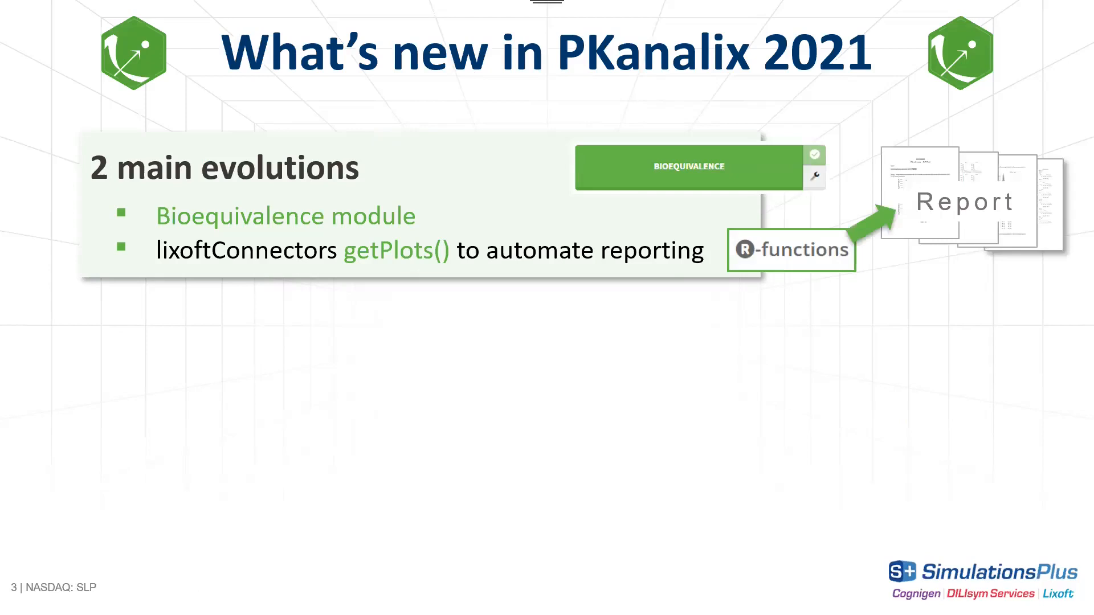
pyautogui.press('Right')
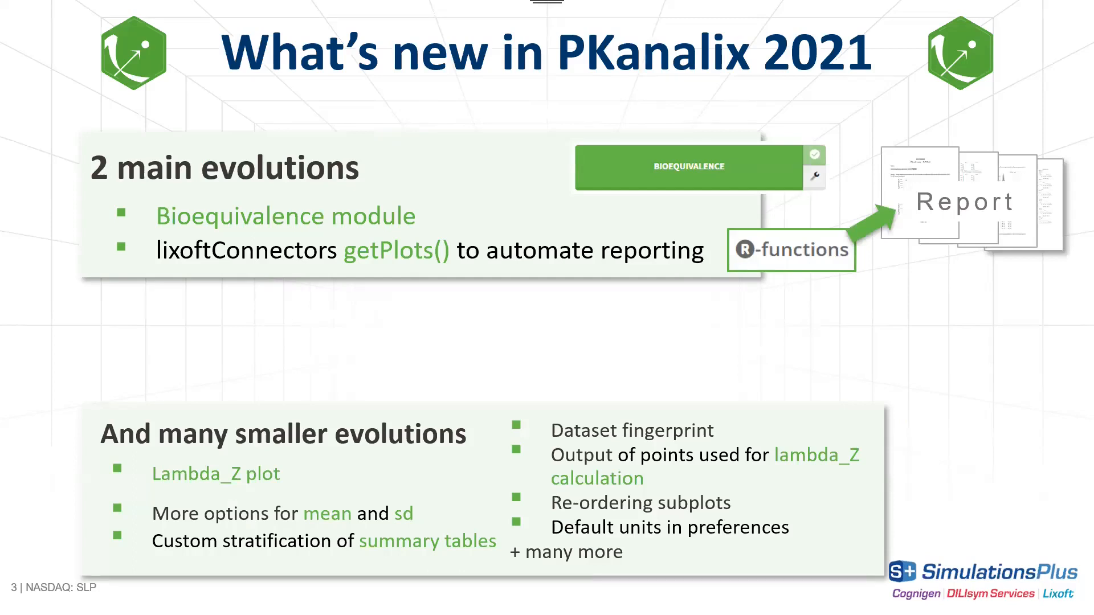
pyautogui.press('Right')
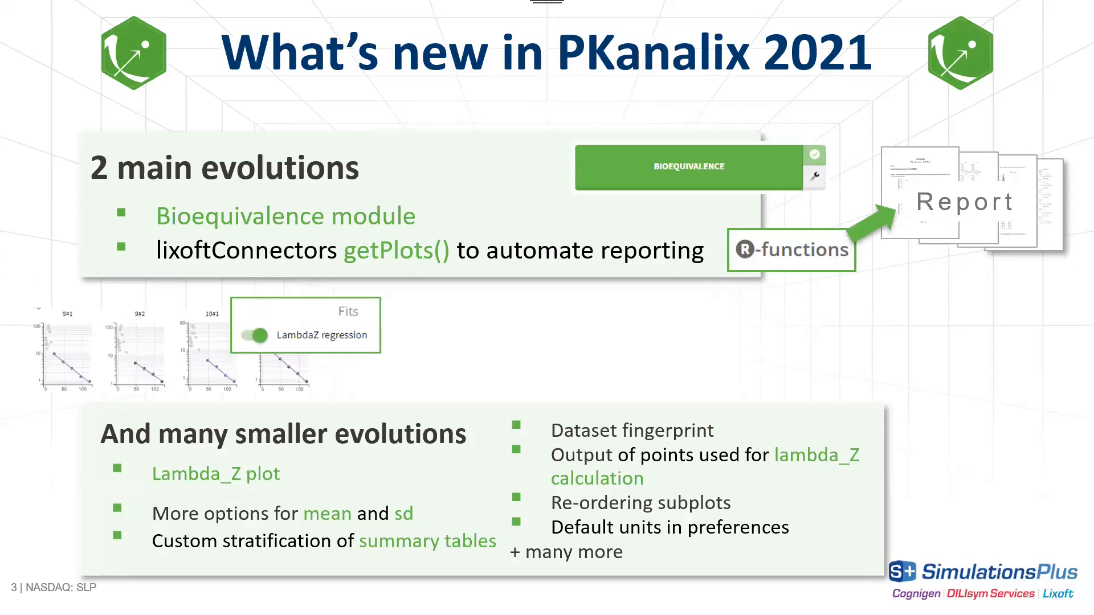
pyautogui.press('Right')
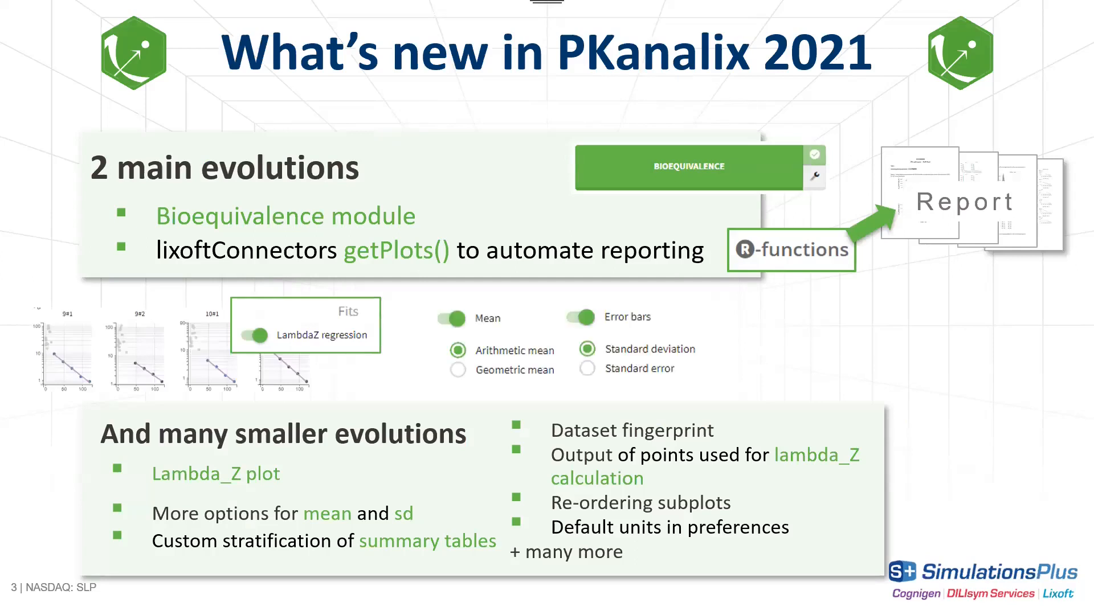
pyautogui.press('Right')
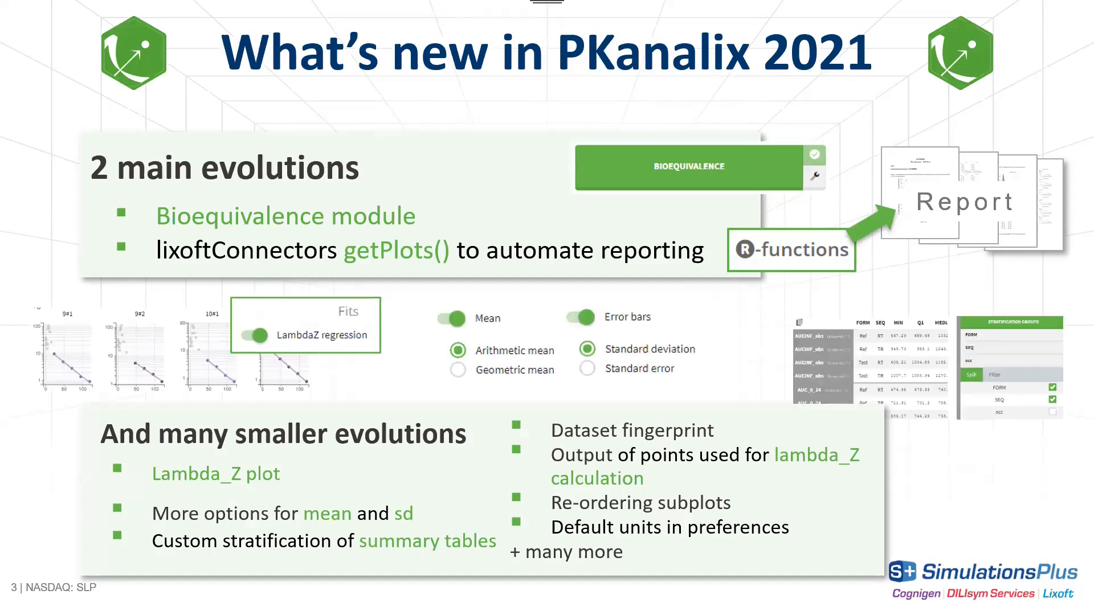
pyautogui.press('Right')
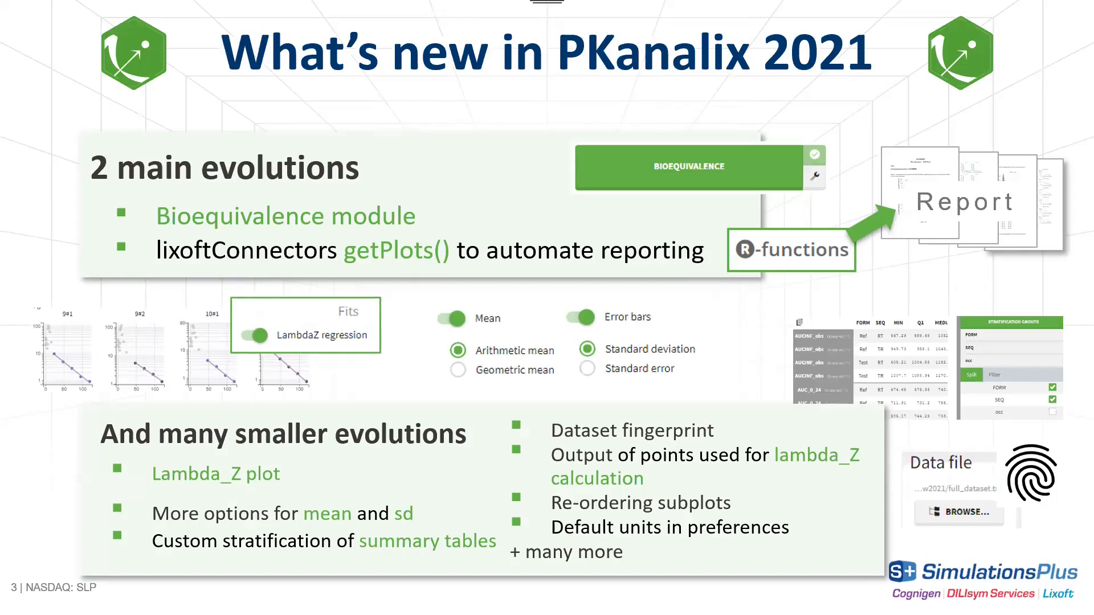
pyautogui.press('Right')
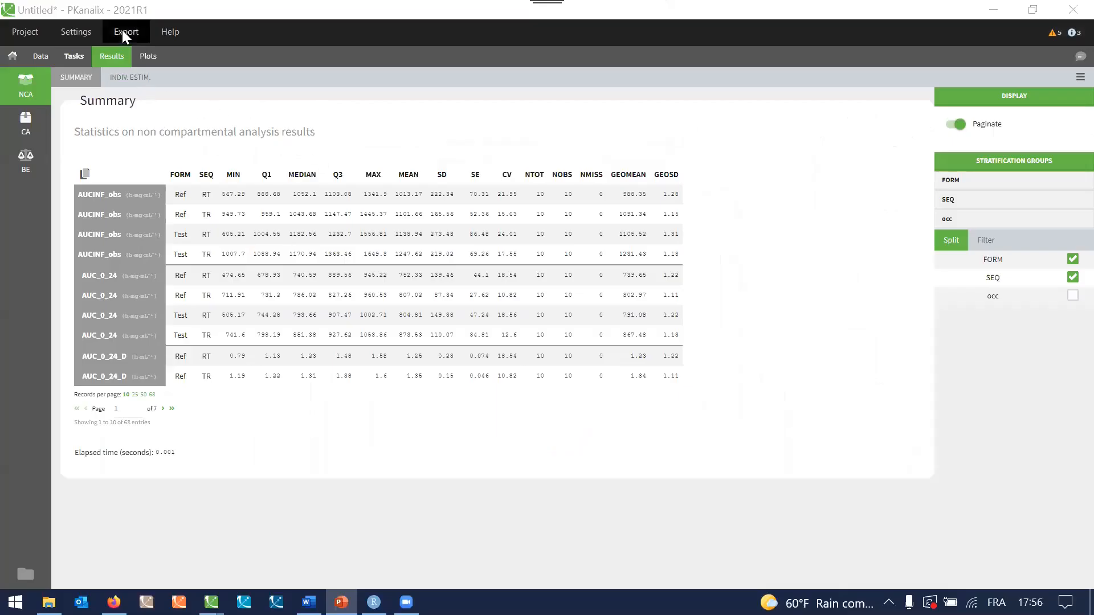
# Step: Save and export the project to Monolix as Untitled.mlxtran on the Desktop
pyautogui.click(122, 29)
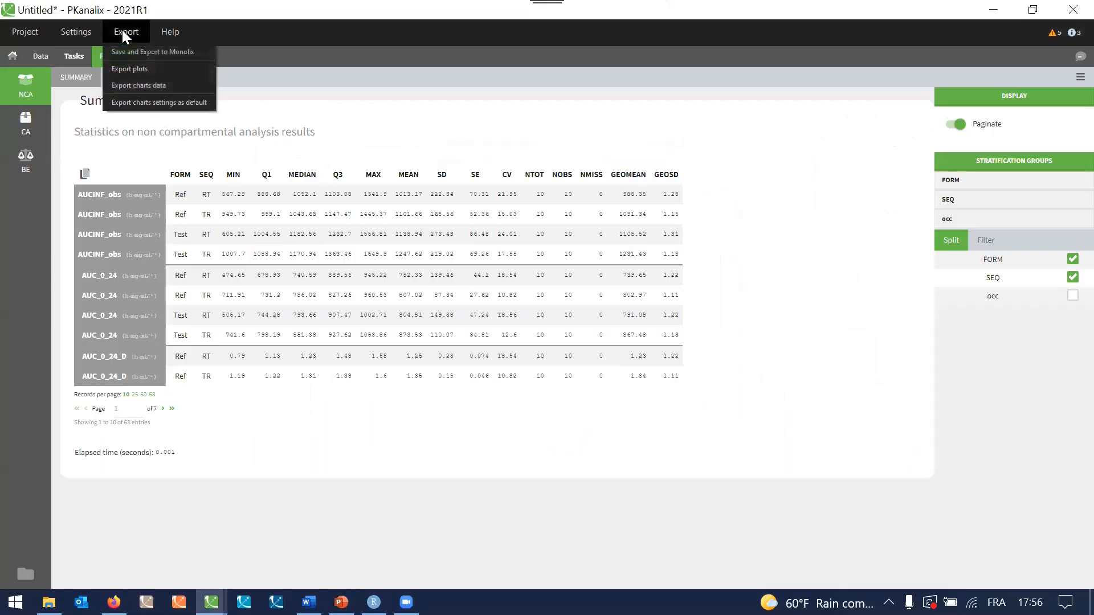
pyautogui.click(131, 52)
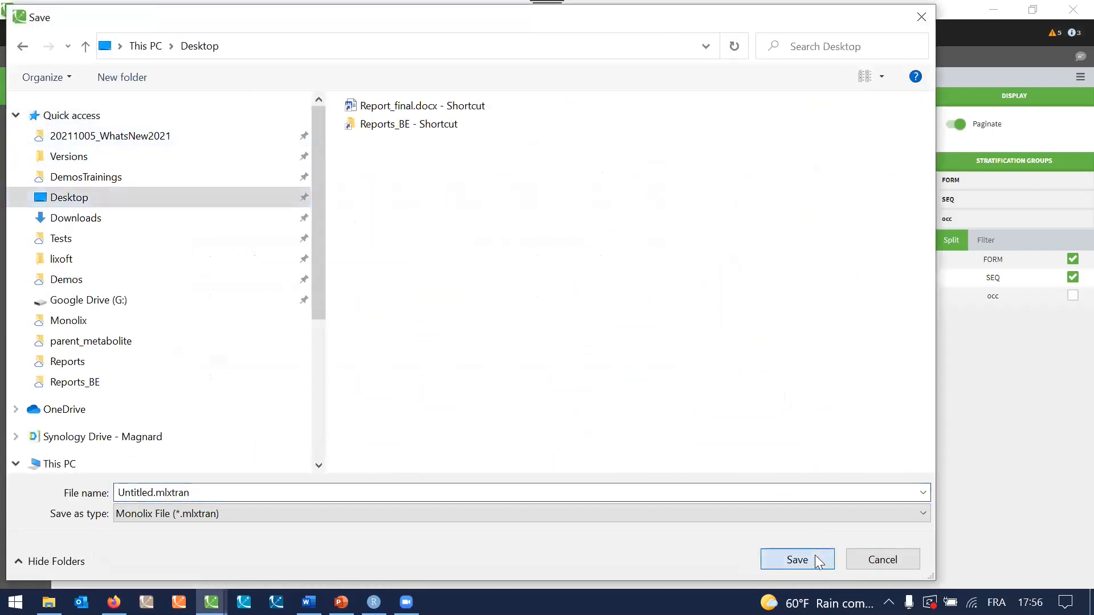
pyautogui.click(815, 555)
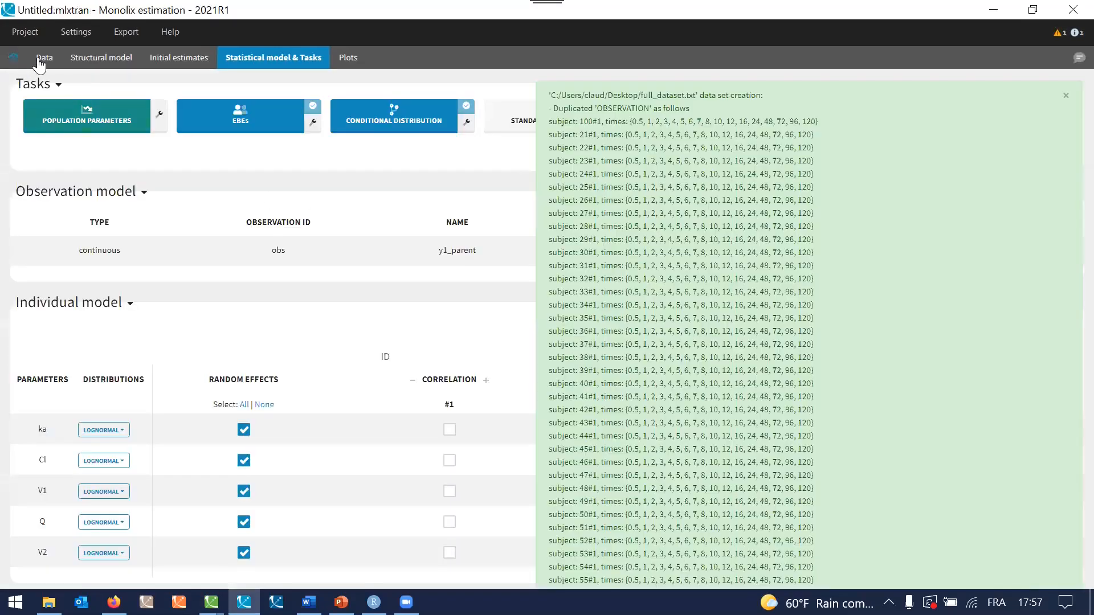
# Step: Change the dataset filter to select the ids whose STUDY is not equal to cross_over, and view the filtered data
pyautogui.click(40, 59)
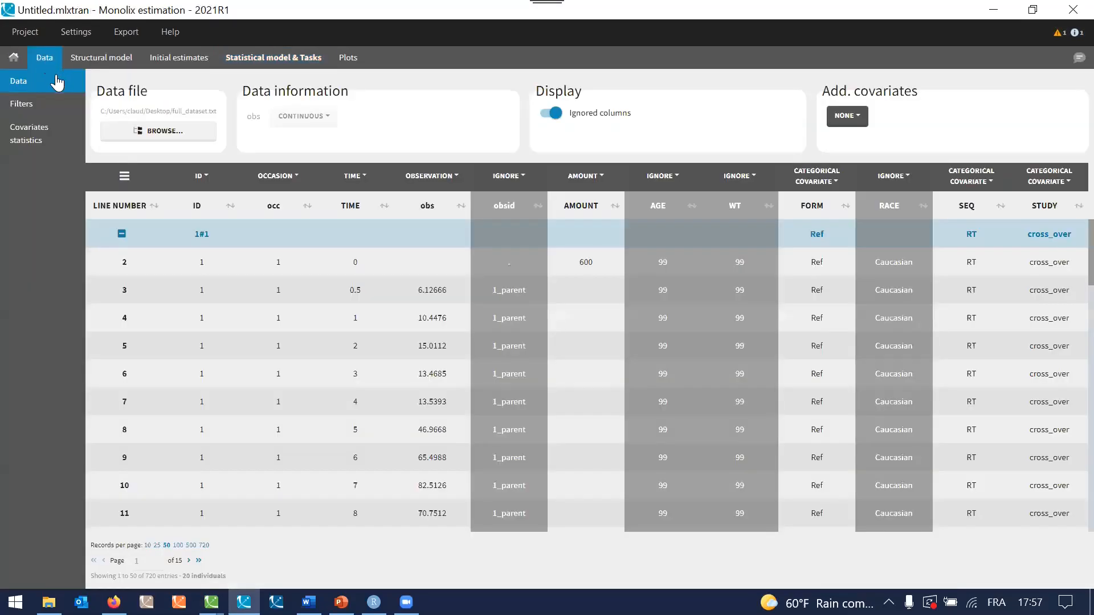
pyautogui.click(41, 111)
pyautogui.click(757, 230)
pyautogui.click(765, 260)
pyautogui.click(155, 560)
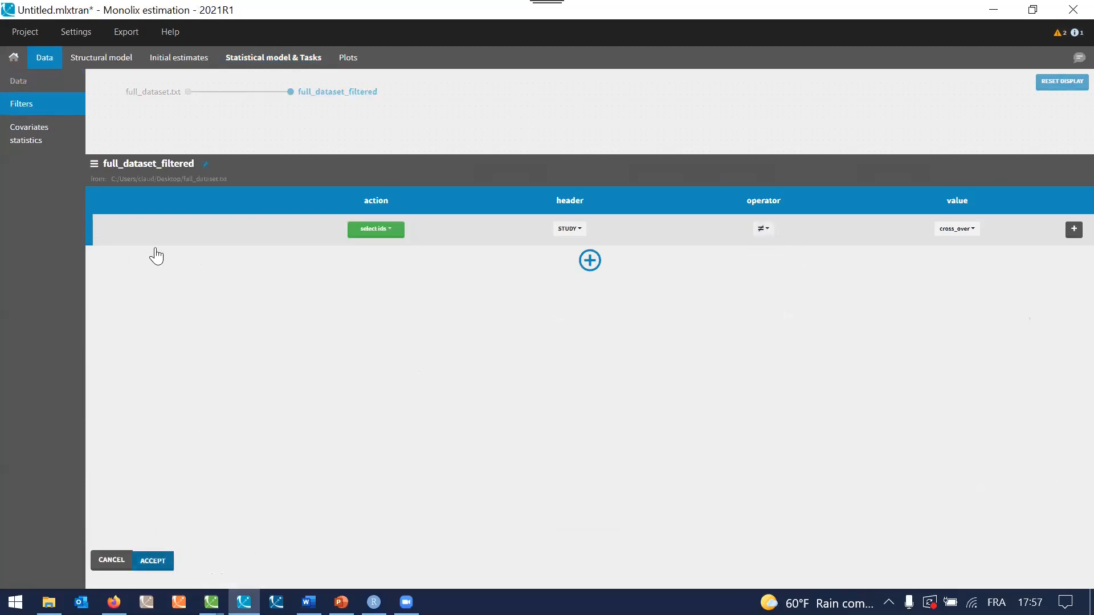
pyautogui.click(26, 83)
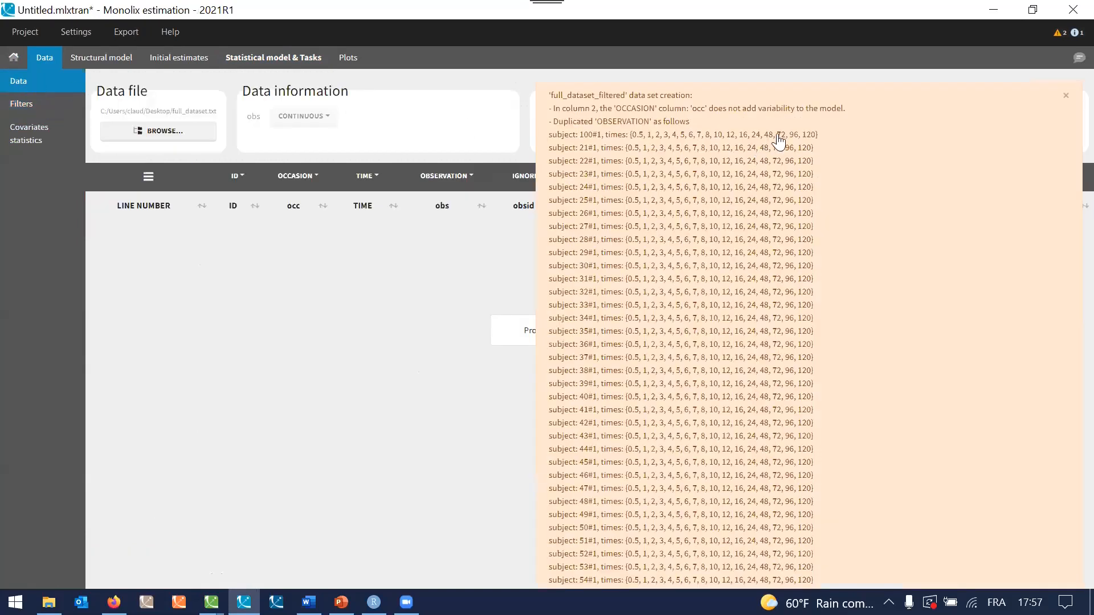
pyautogui.click(826, 108)
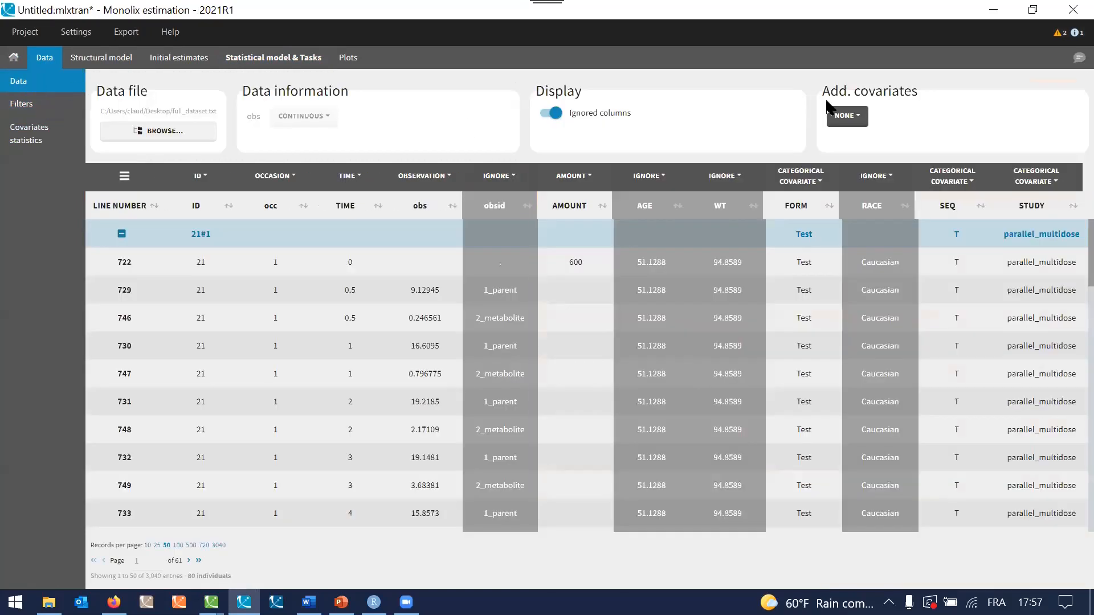
# Step: Tag obsid as observation ID, AGE and WT as continuous covariates, and RACE as a categorical covariate
pyautogui.click(496, 176)
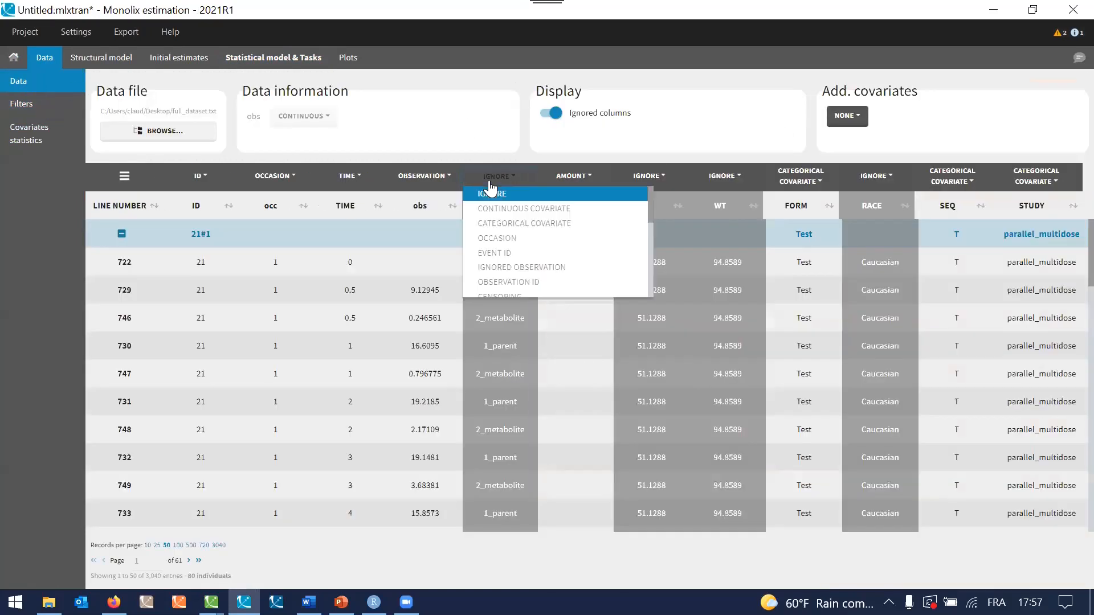
pyautogui.click(518, 282)
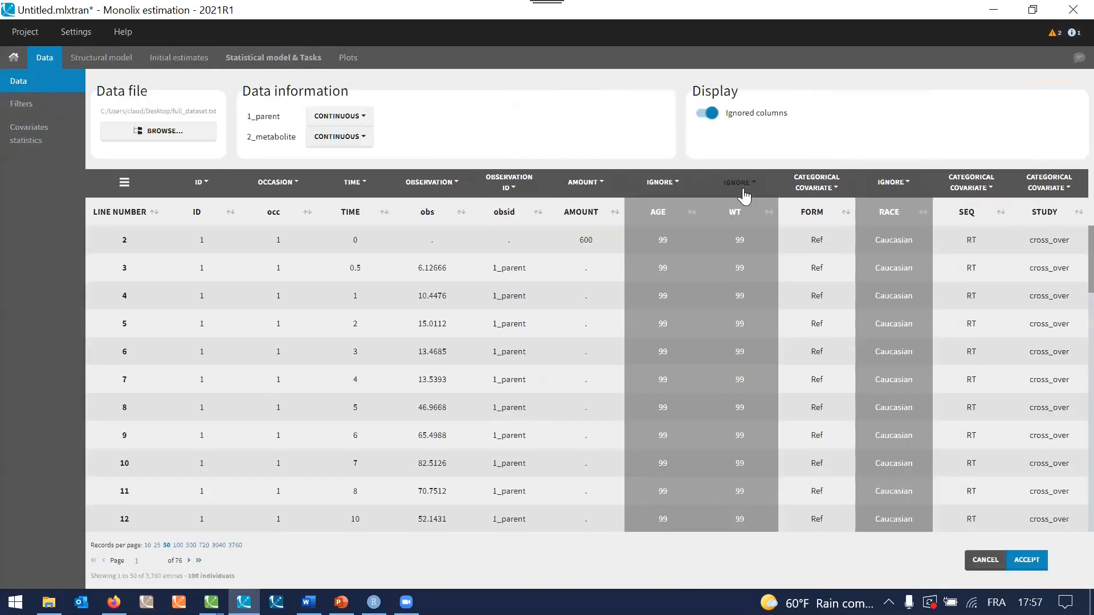
pyautogui.click(743, 184)
pyautogui.click(741, 215)
pyautogui.click(662, 182)
pyautogui.click(667, 215)
pyautogui.click(910, 183)
pyautogui.click(901, 235)
# Step: Set the FORM, SEQ and occ columns to be ignored and accept the data settings
pyautogui.click(817, 182)
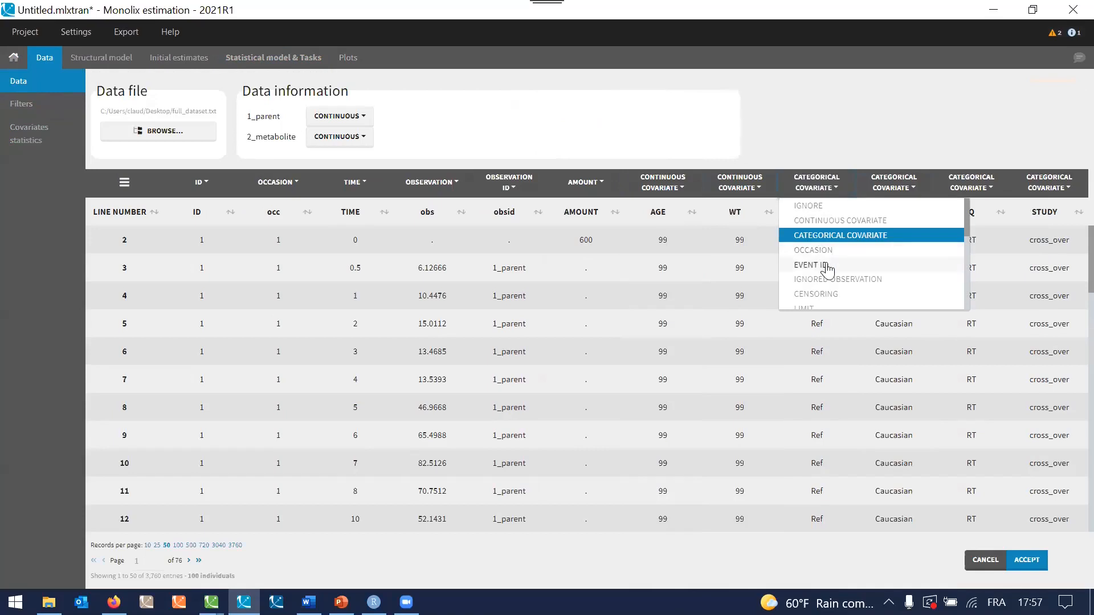
pyautogui.click(809, 206)
pyautogui.click(1000, 188)
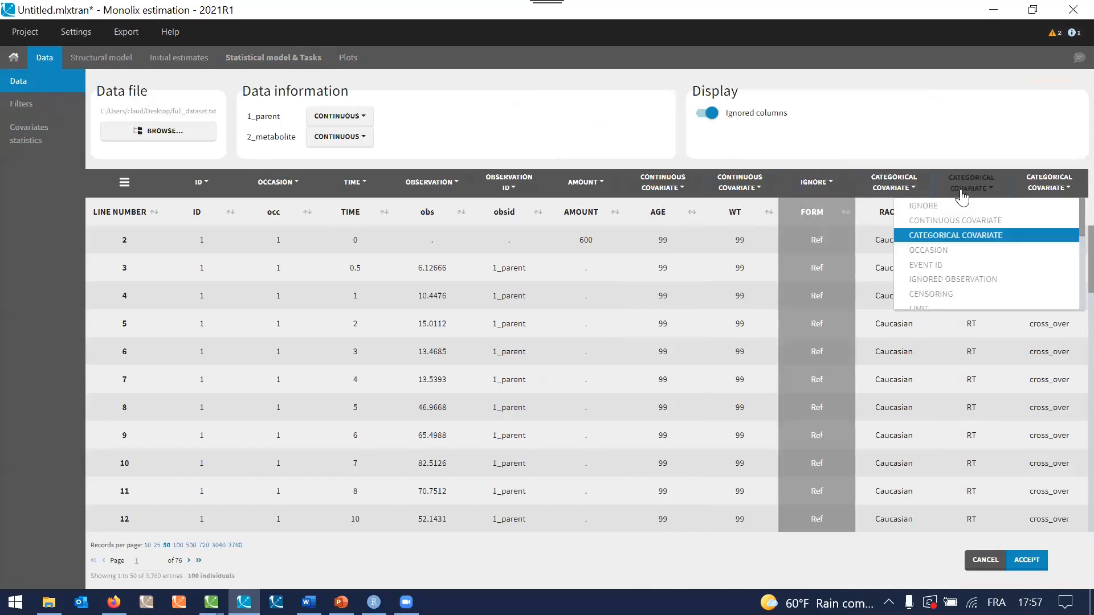
pyautogui.click(966, 208)
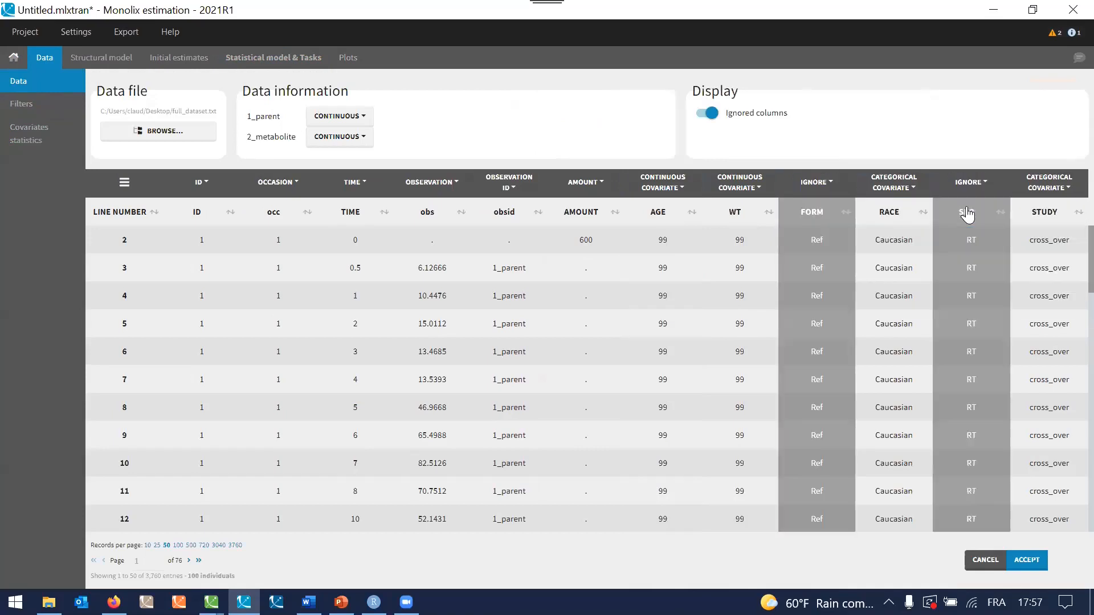
pyautogui.click(1031, 563)
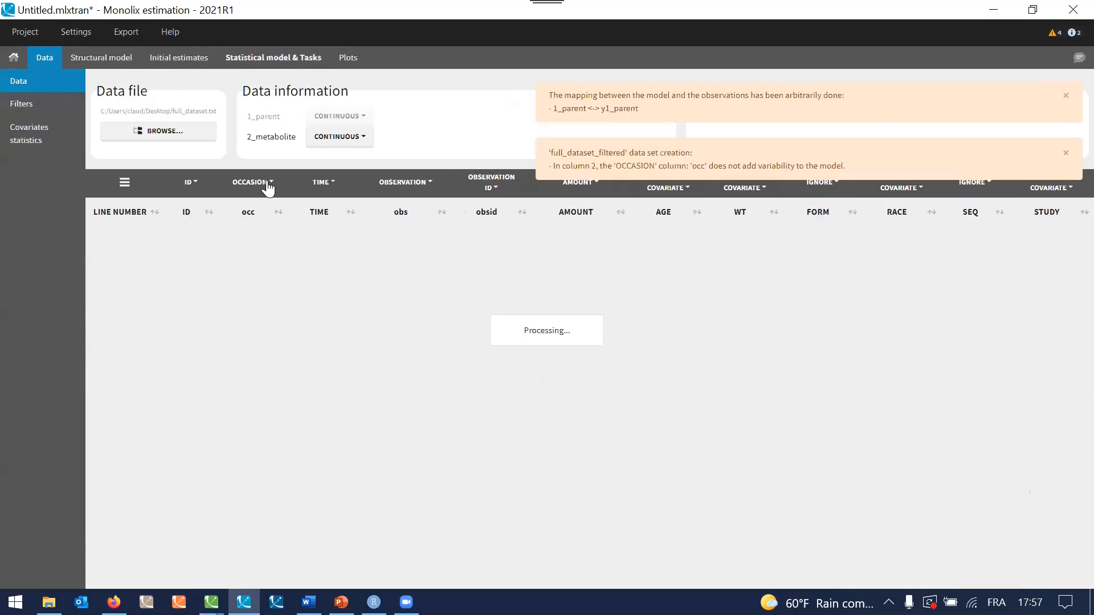
pyautogui.click(269, 183)
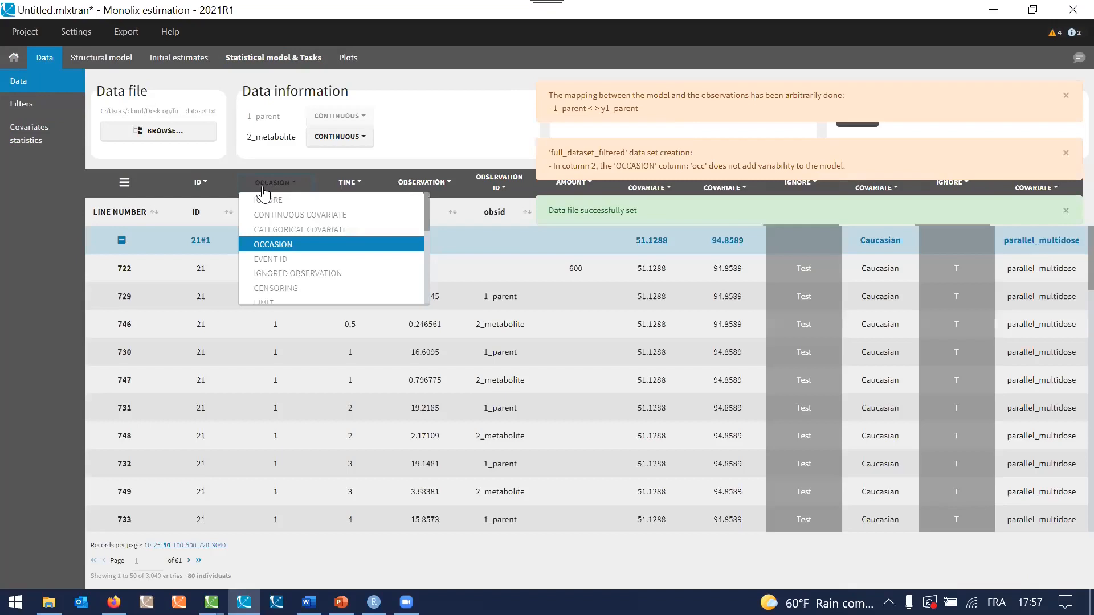
pyautogui.click(287, 199)
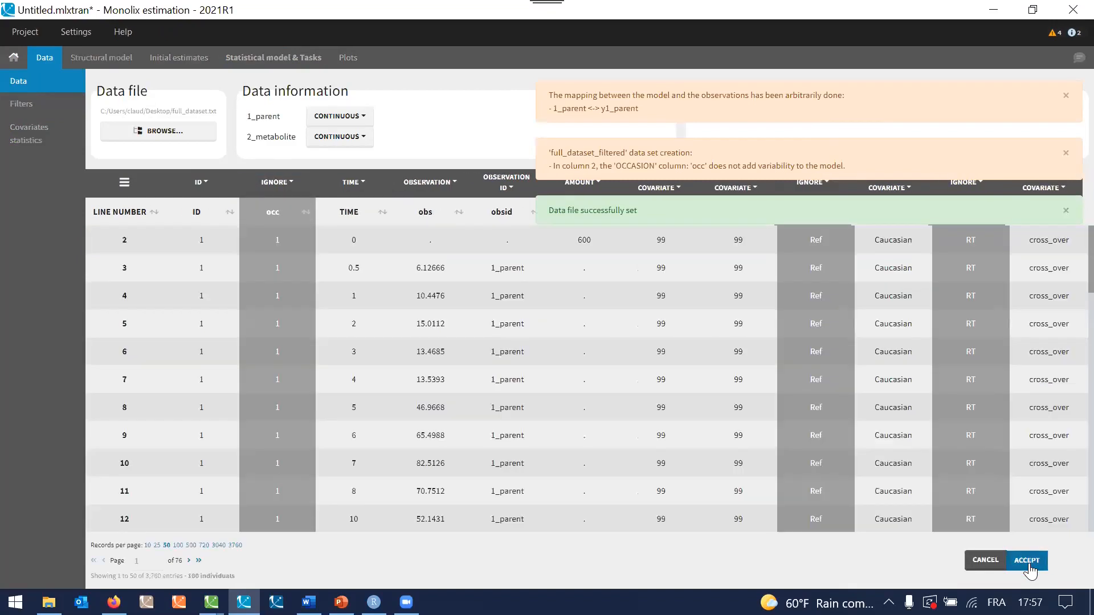
pyautogui.click(1029, 564)
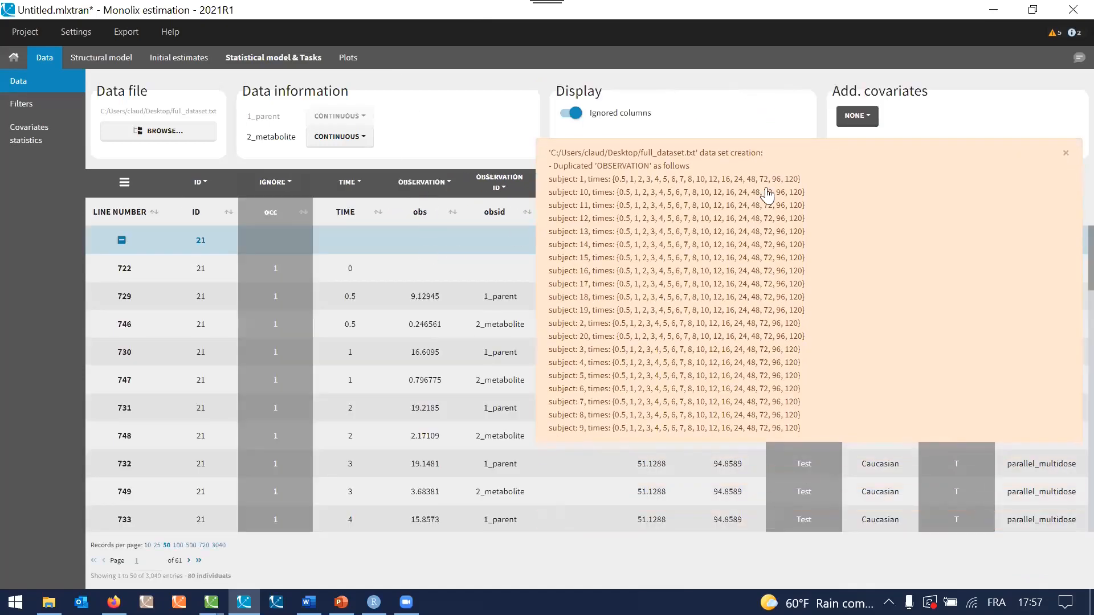
# Step: Examine the observed data plots of 2_metabolite and y1_parent
pyautogui.click(349, 57)
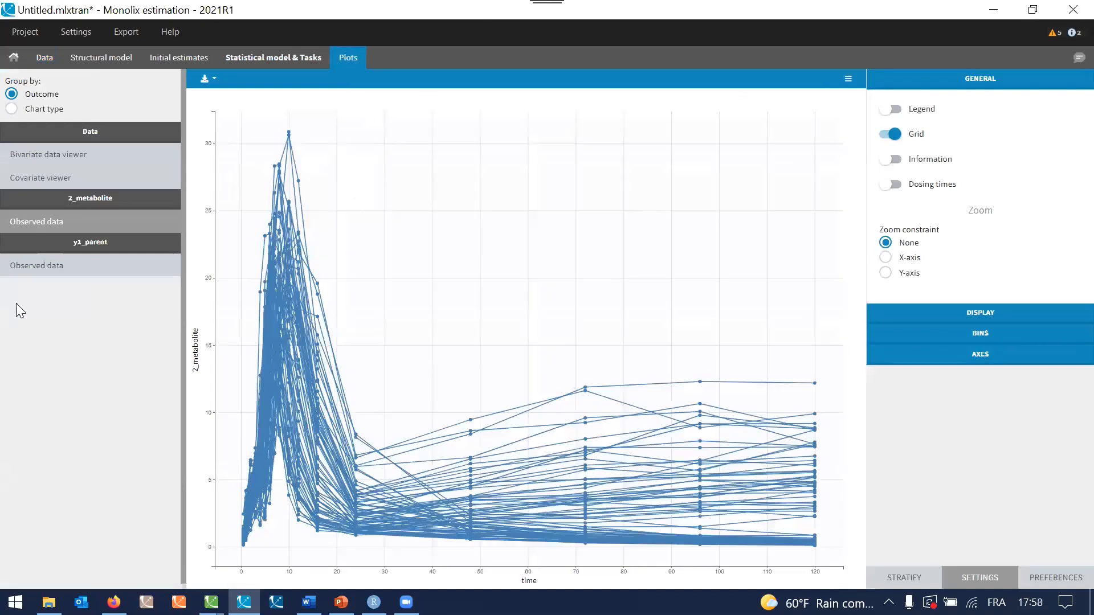
pyautogui.click(71, 273)
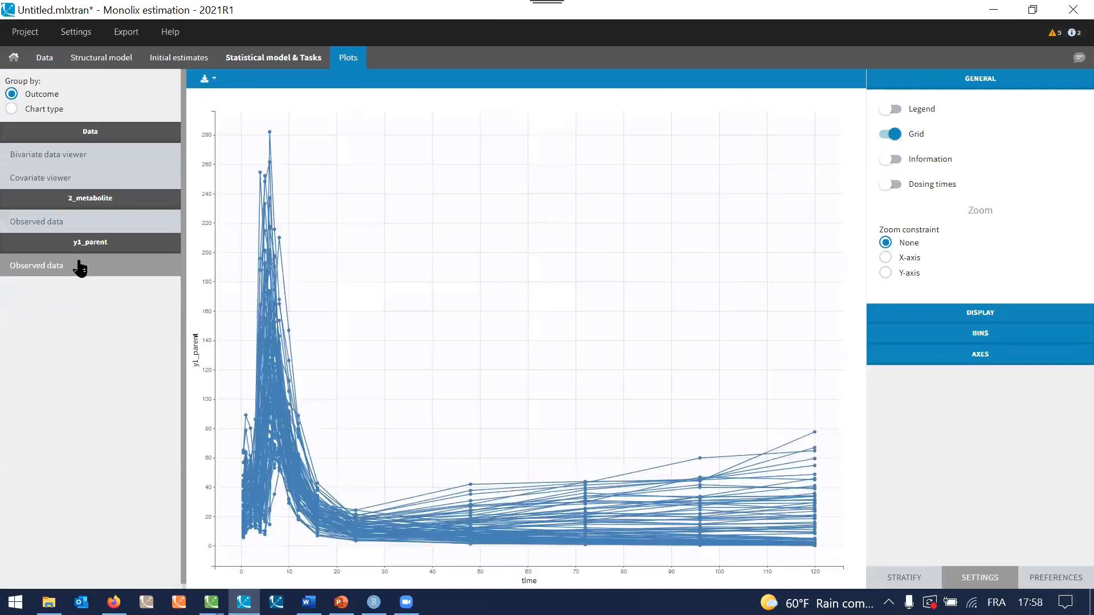
pyautogui.click(96, 231)
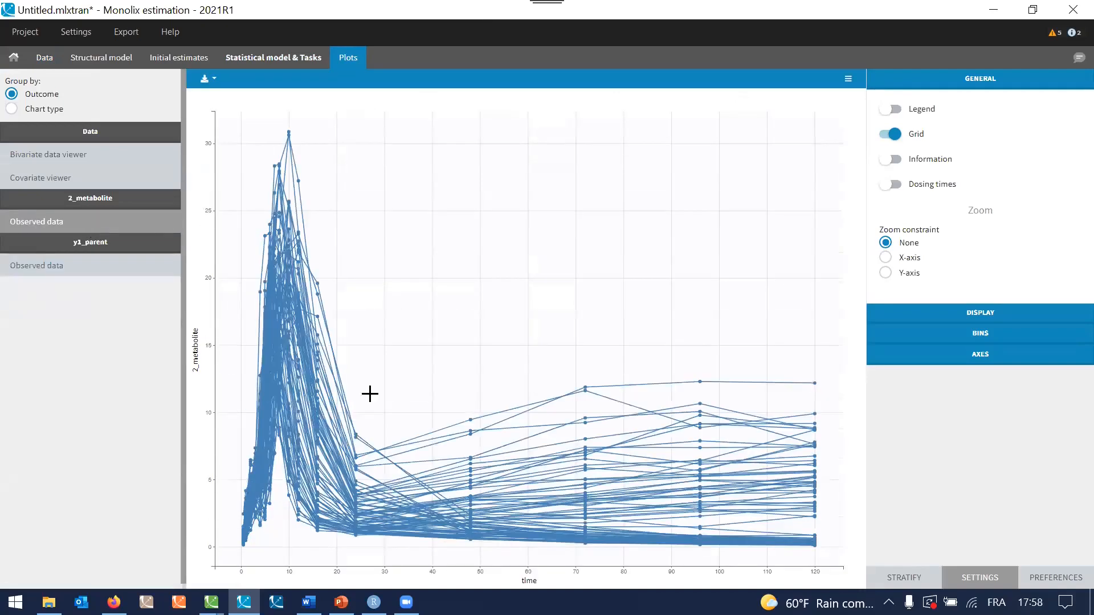
# Step: Filter the 2_metabolite observed data plot to the parallel_singledose study and set its Y-axis to log scale
pyautogui.click(901, 578)
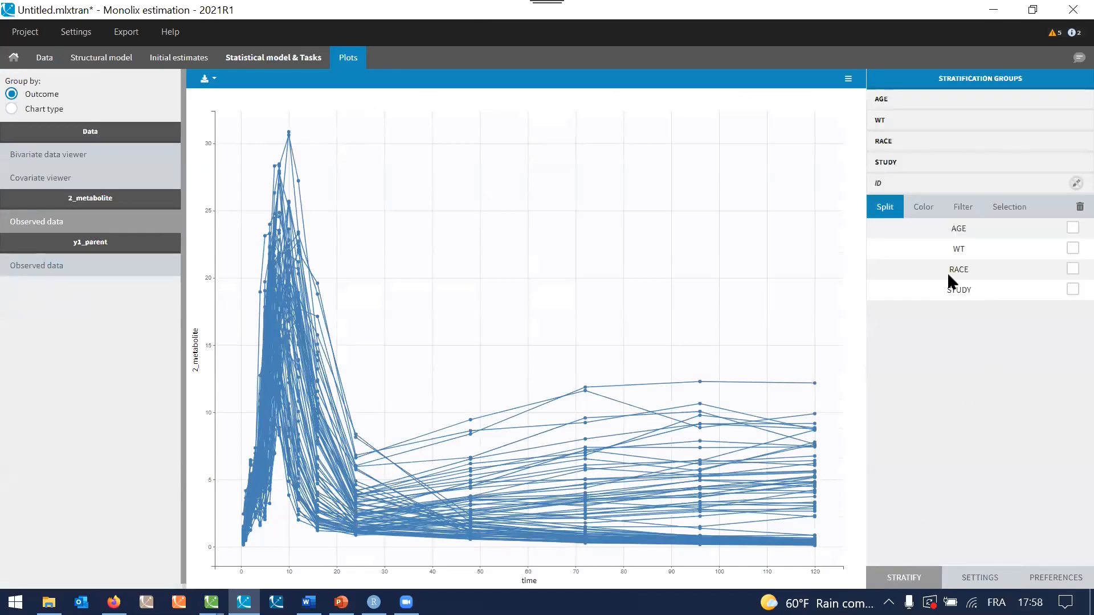
pyautogui.click(959, 217)
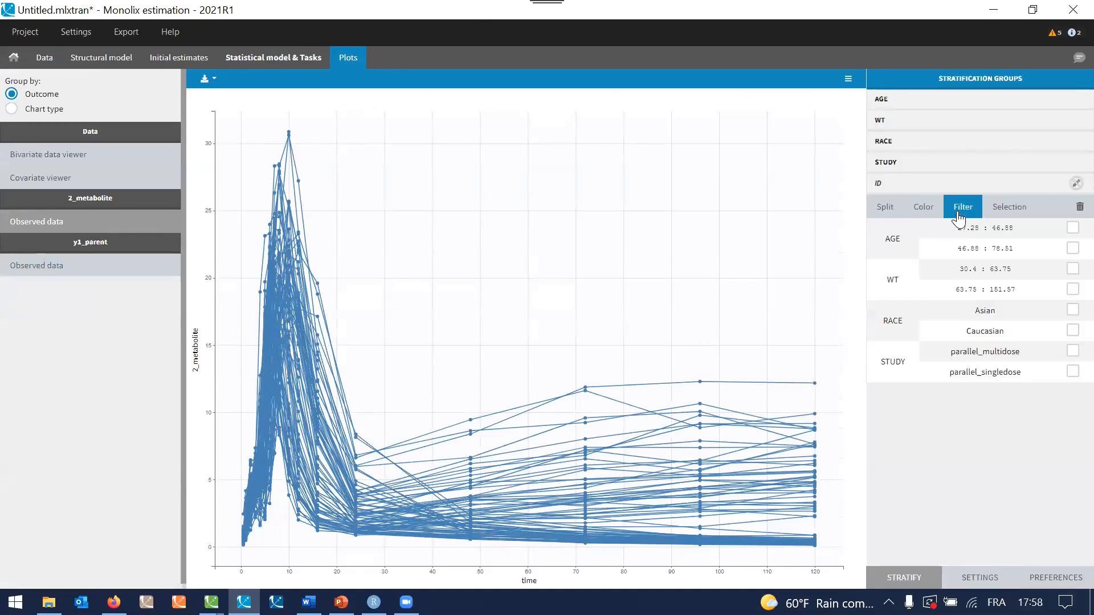
pyautogui.click(1072, 373)
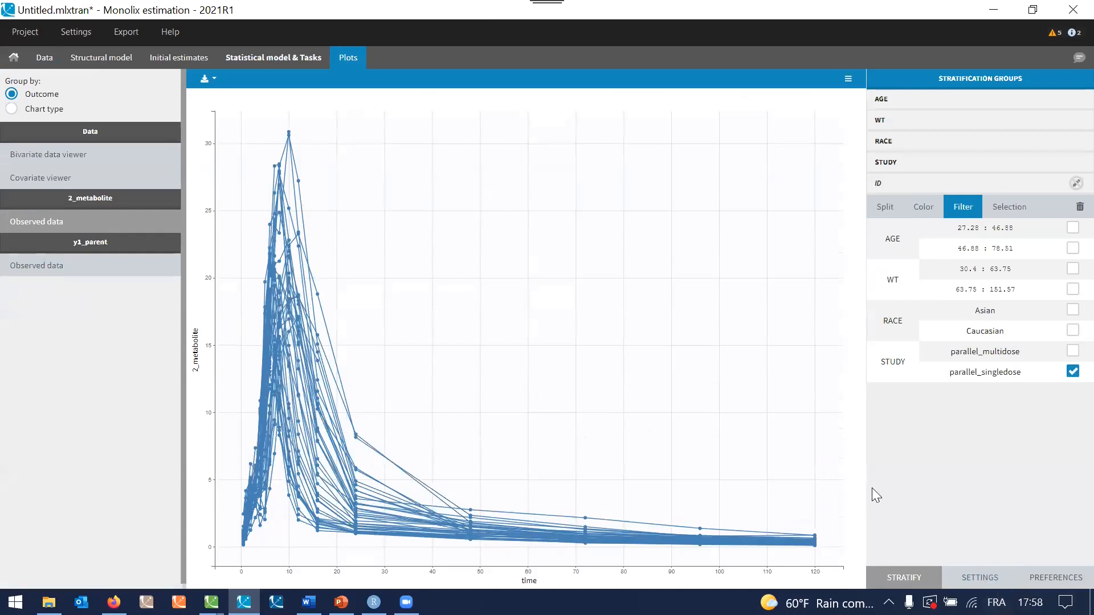
pyautogui.click(977, 575)
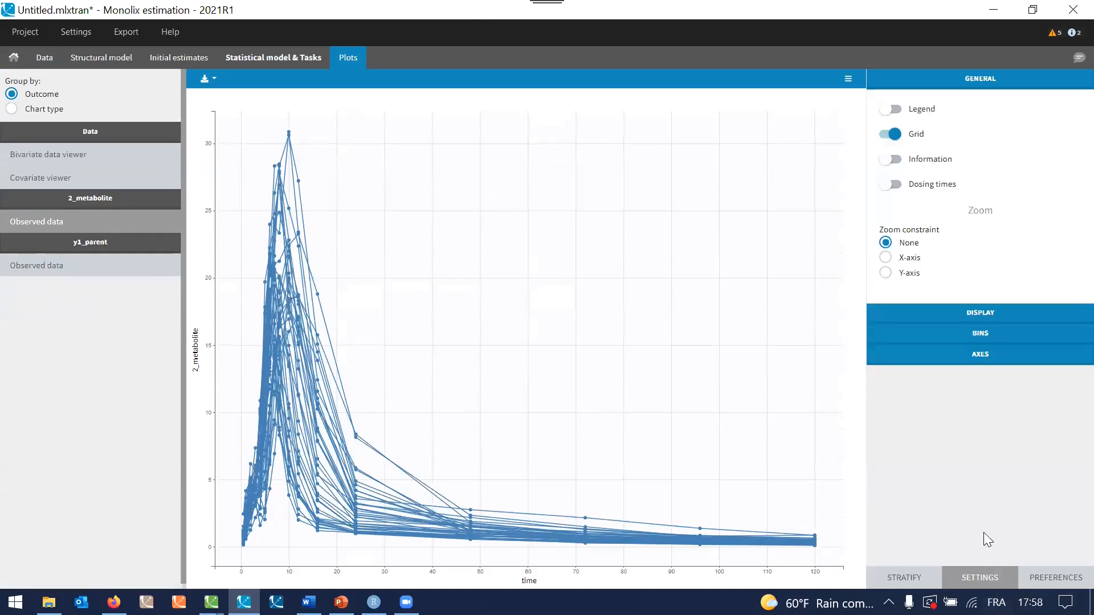
pyautogui.click(997, 358)
pyautogui.scroll(-2, 984, 420)
pyautogui.click(914, 439)
# Step: Filter the y1_parent observed data plot to parallel_singledose with a log-scale Y-axis, and compare it with the 2_metabolite plot
pyautogui.click(91, 270)
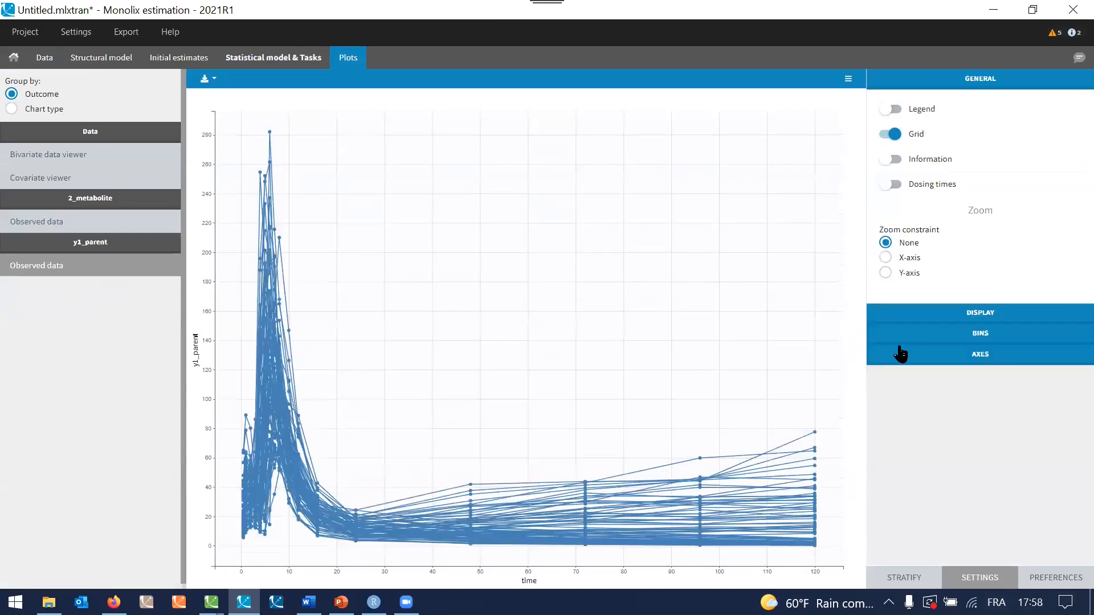
pyautogui.click(909, 577)
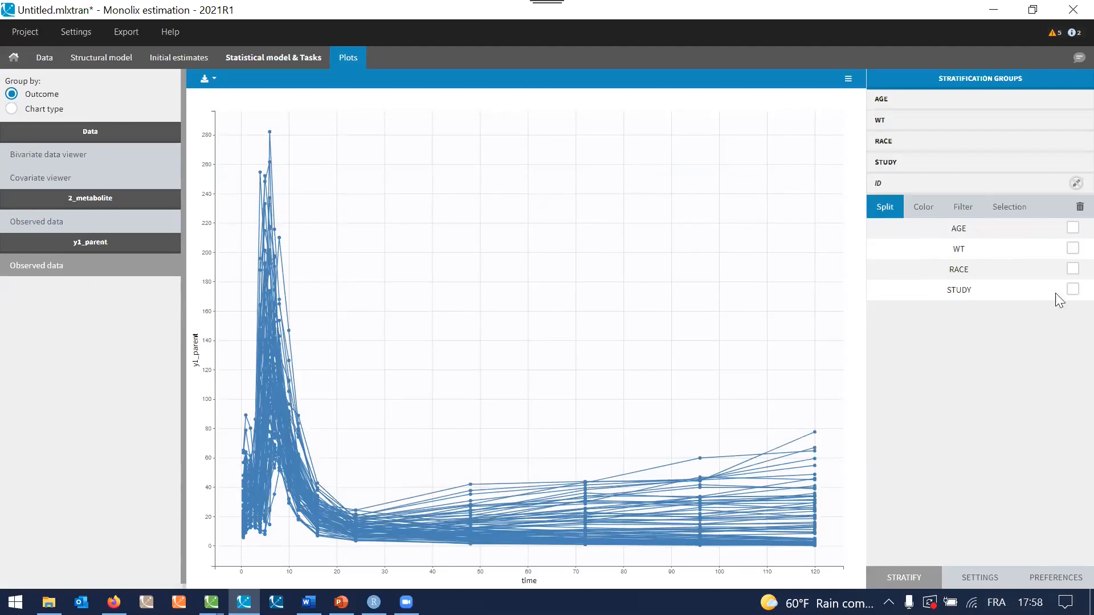
pyautogui.click(962, 209)
pyautogui.click(1071, 371)
pyautogui.click(979, 577)
pyautogui.click(980, 354)
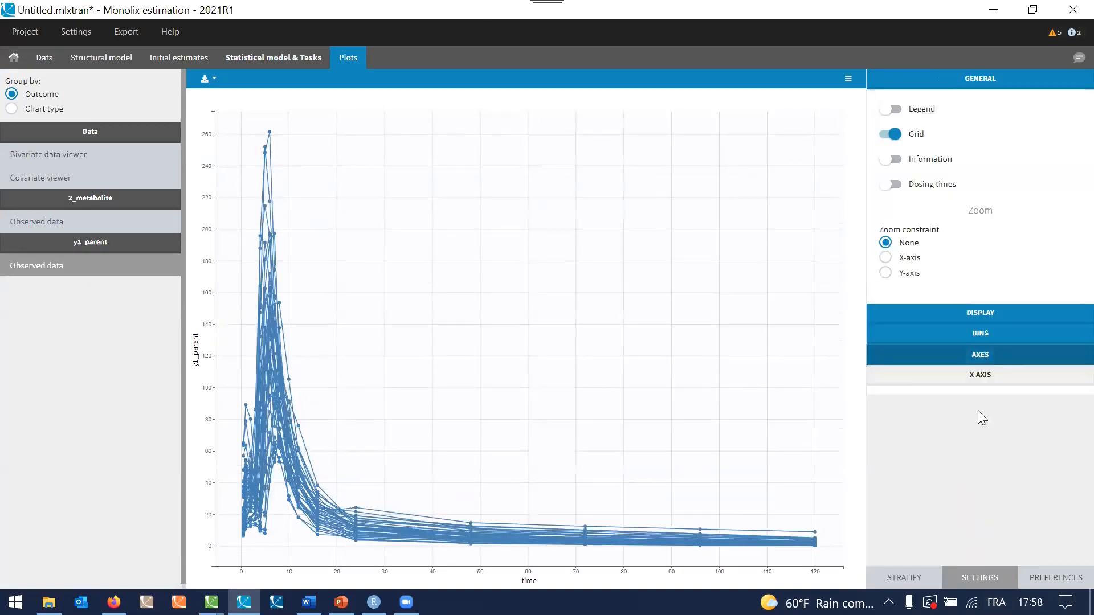
pyautogui.scroll(-3, 969, 444)
pyautogui.click(924, 439)
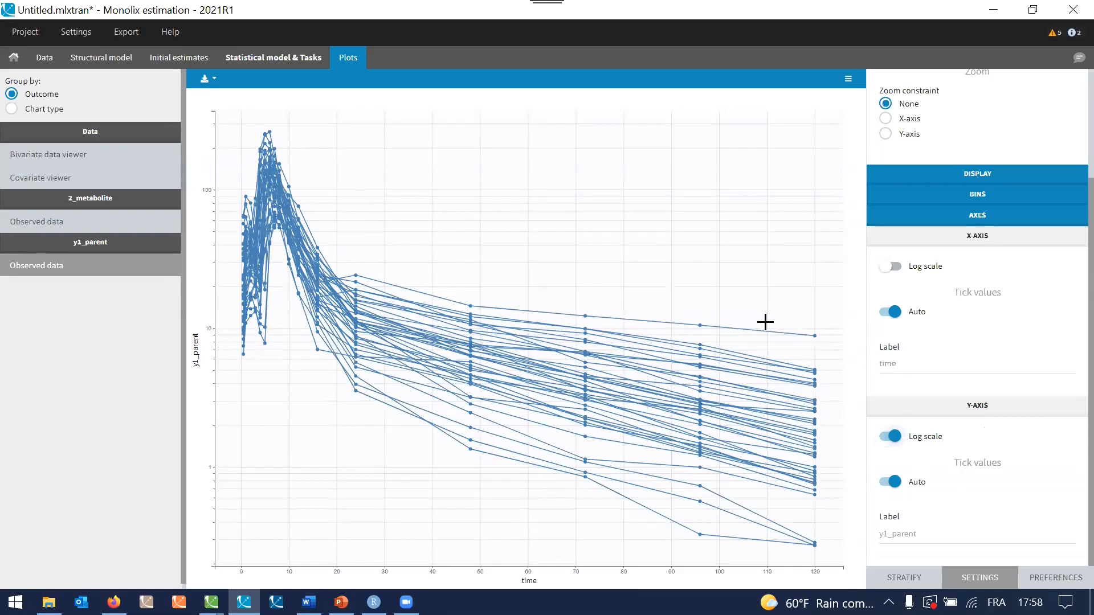
pyautogui.click(125, 227)
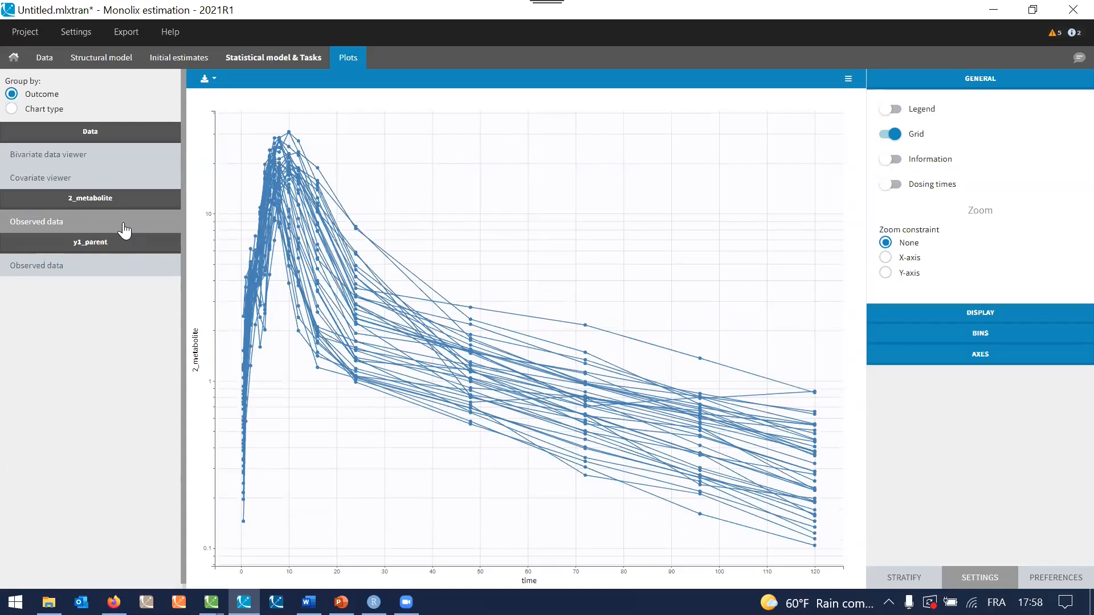
# Step: Open the Parent Metabolite section of the structural model library
pyautogui.click(130, 64)
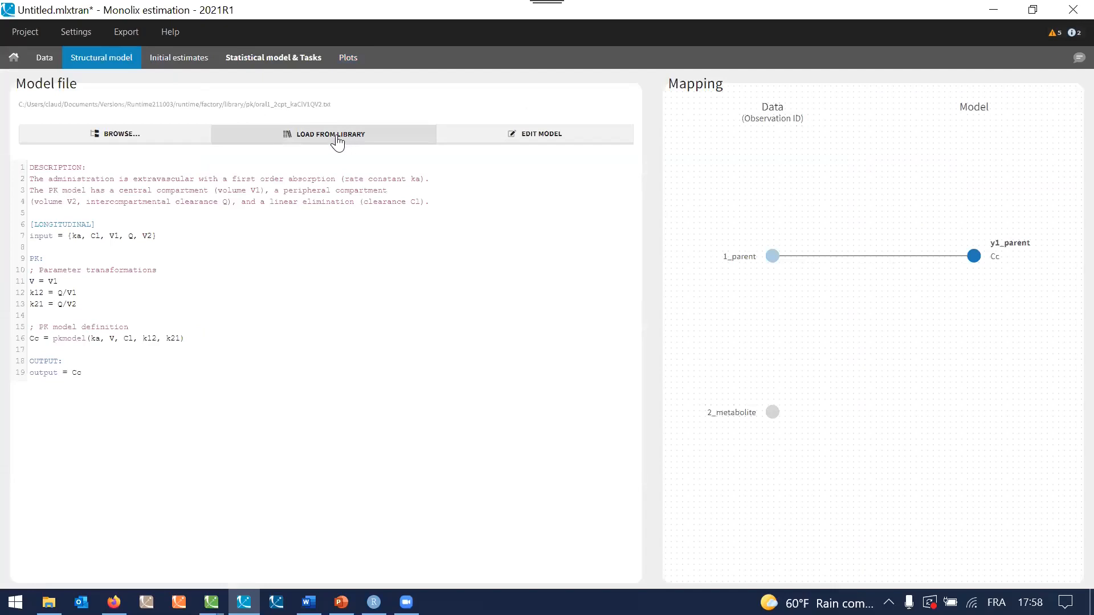
pyautogui.click(338, 137)
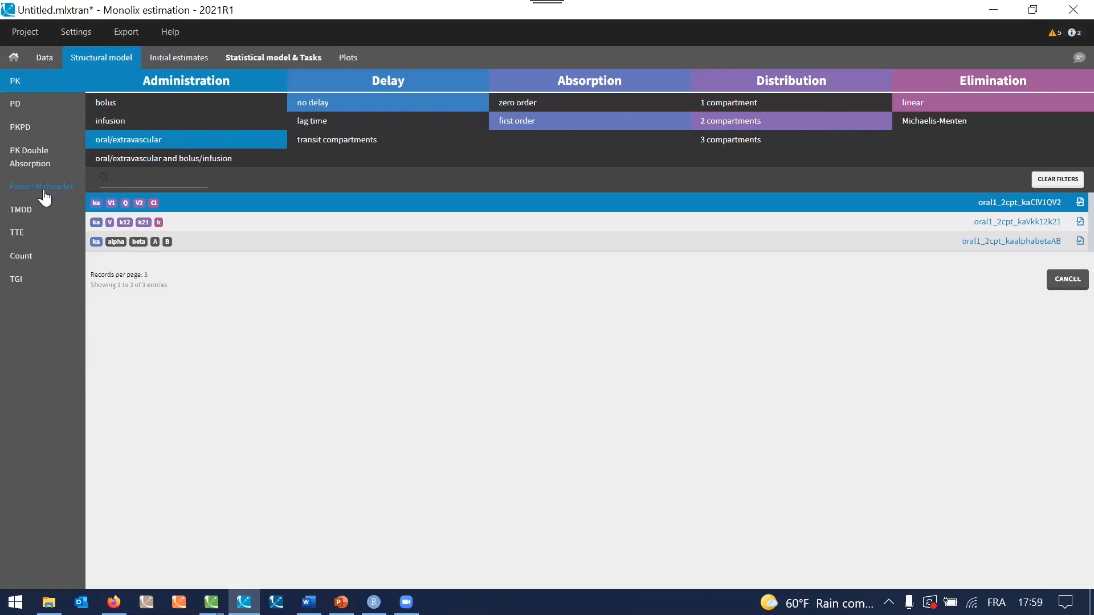
pyautogui.click(17, 194)
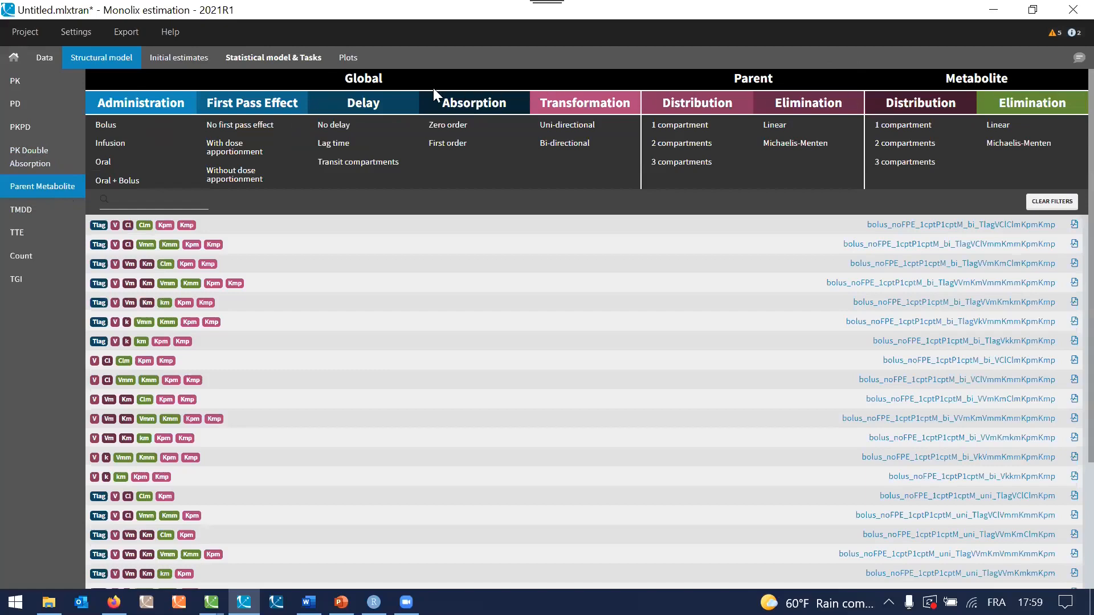
# Step: Filter the parent-metabolite library to oral administration, no delay, first-order absorption and a two-compartment parent with linear elimination
pyautogui.click(136, 165)
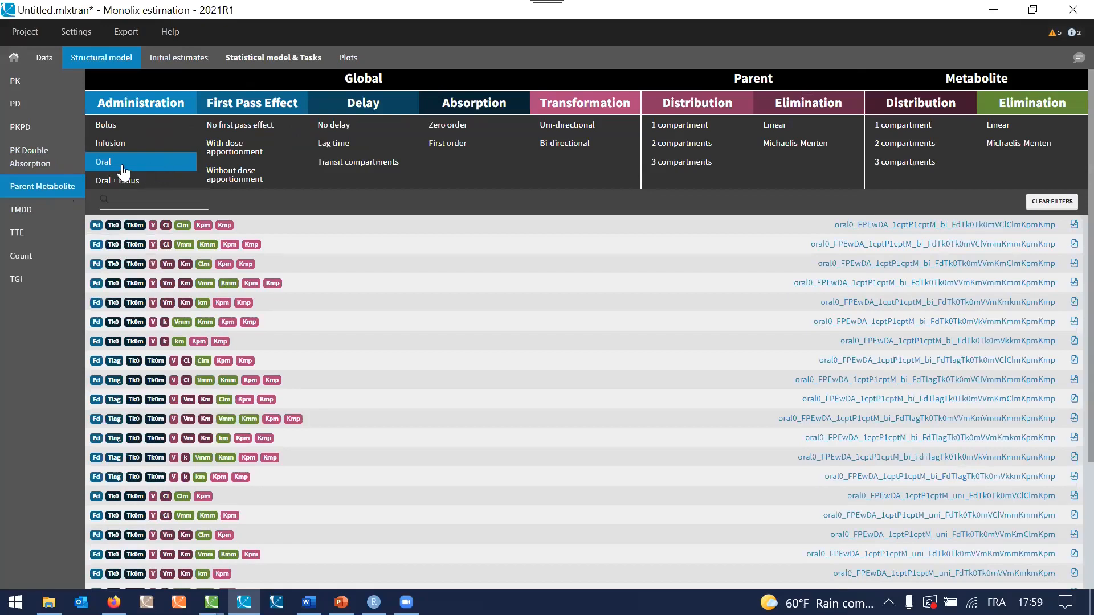
pyautogui.click(335, 128)
pyautogui.click(461, 153)
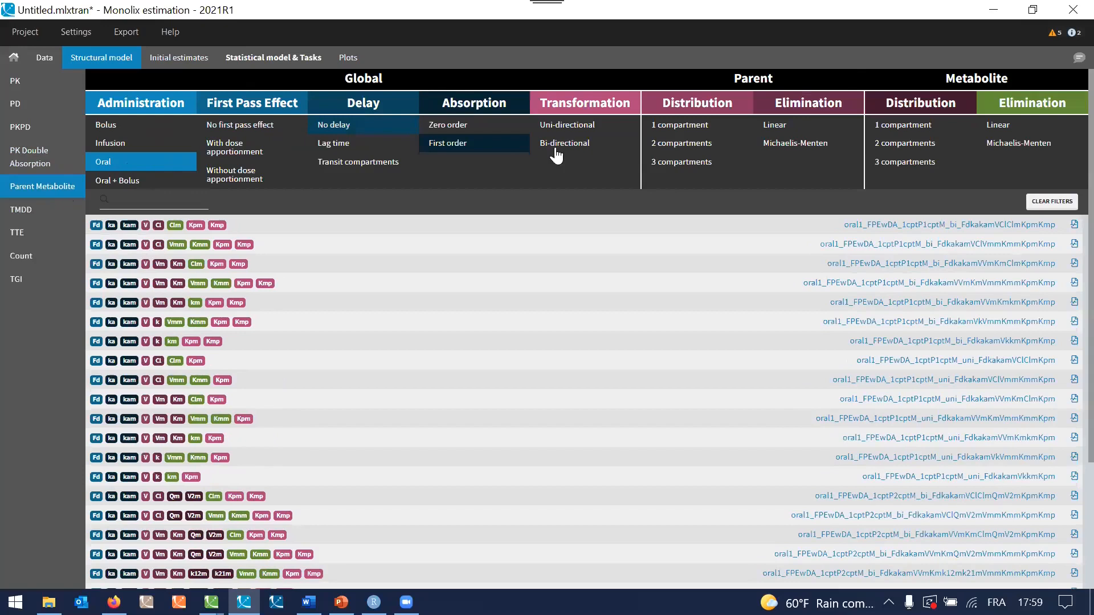
pyautogui.click(667, 149)
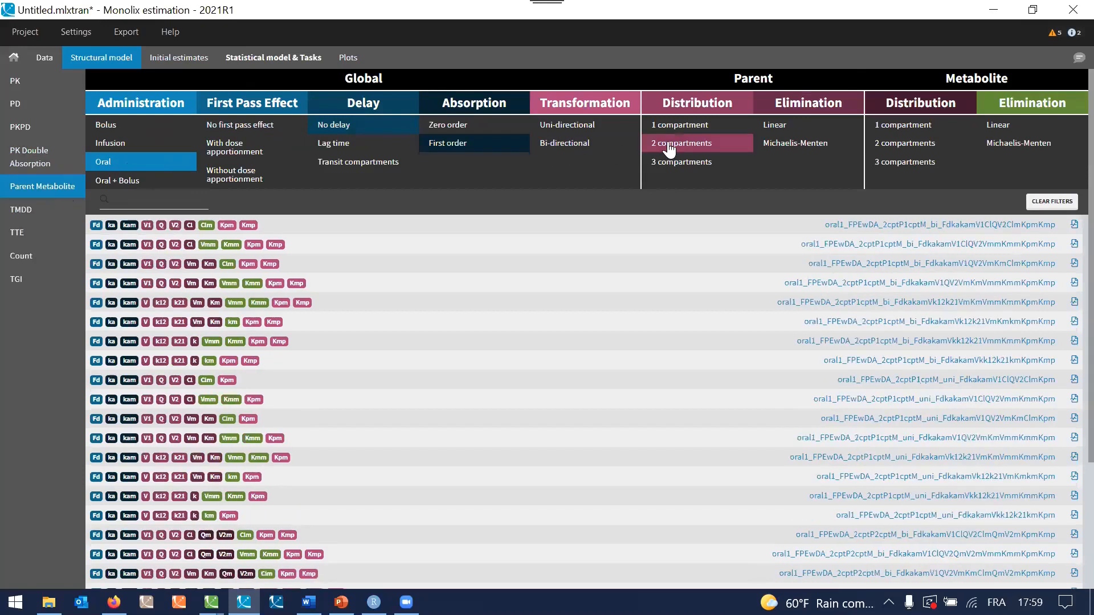
pyautogui.click(842, 129)
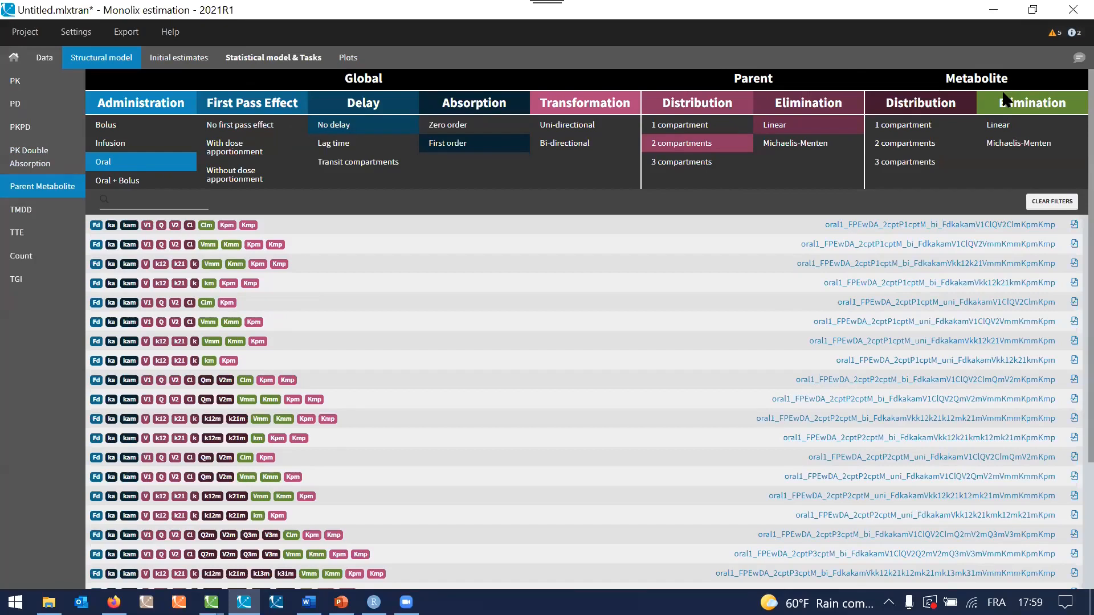
# Step: Narrow the model filters to a one-compartment metabolite with linear elimination, uni-directional transformation and no first pass effect
pyautogui.click(914, 131)
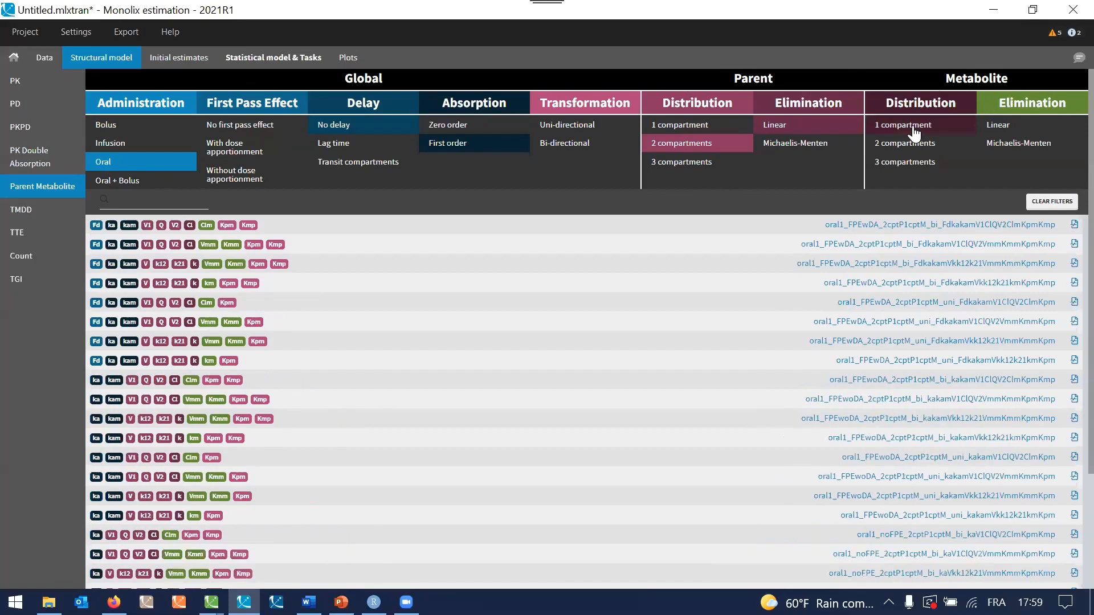
pyautogui.click(1004, 135)
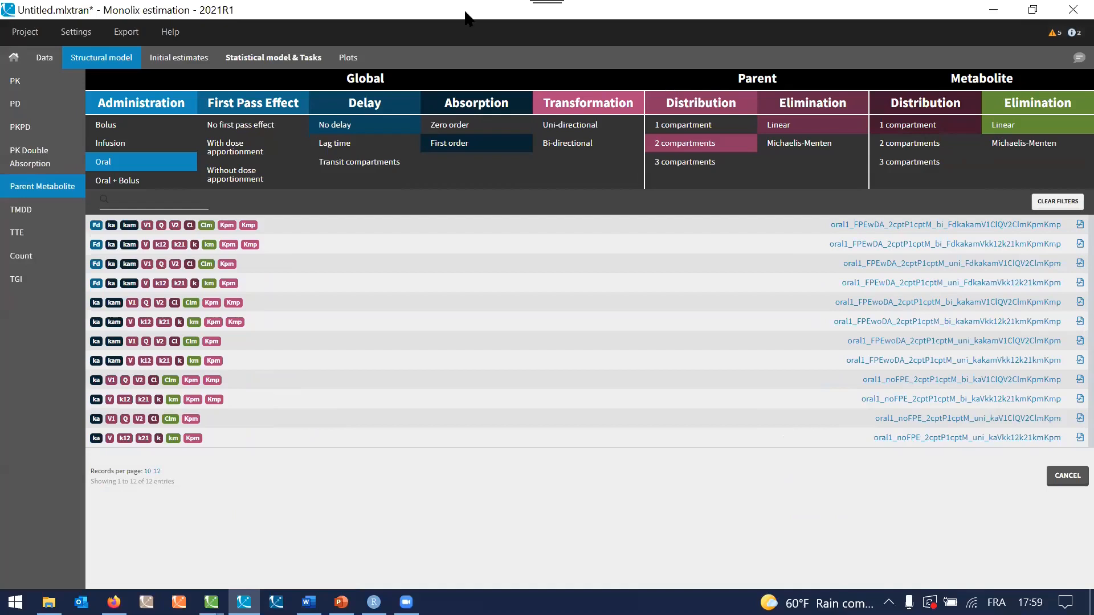
pyautogui.click(574, 135)
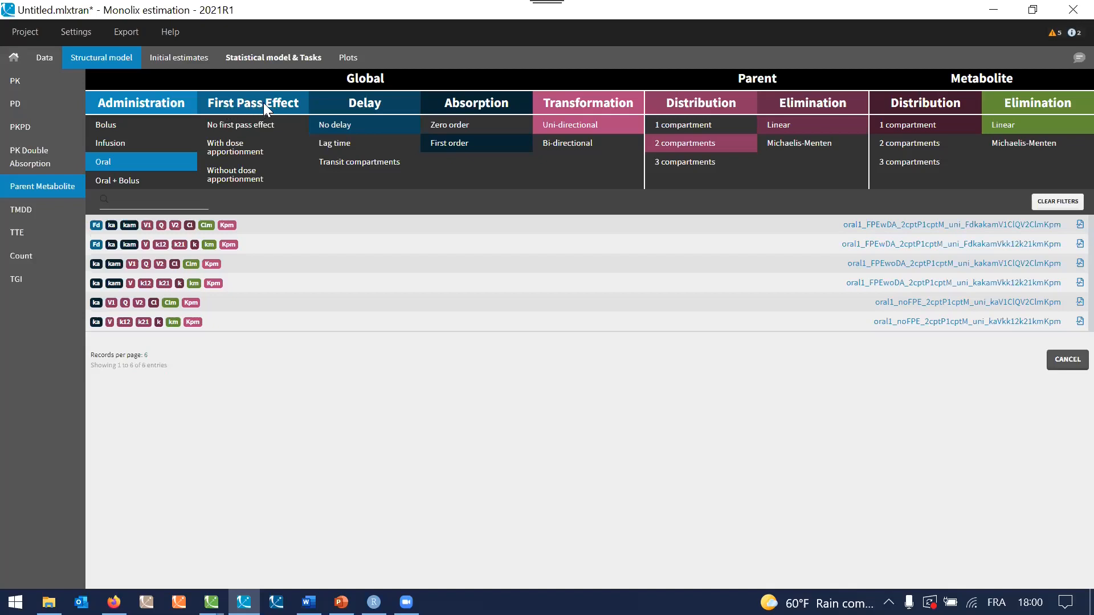
pyautogui.click(252, 135)
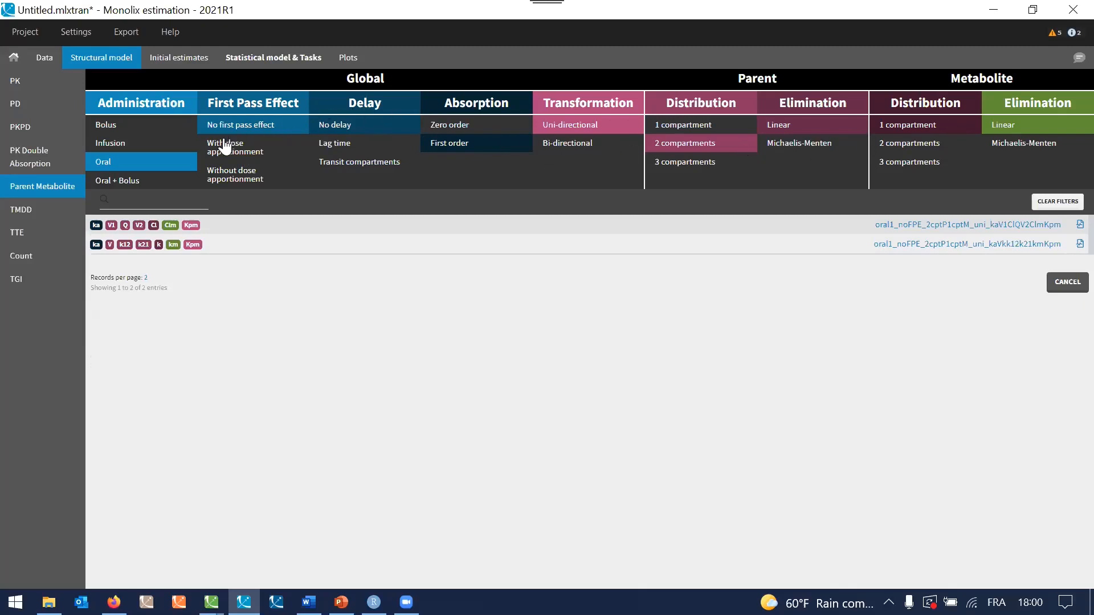
# Step: Load the clearance-parameterised library model oral1_noFPE_2cptP1cptM_uni_kaV1ClQV2ClmKpm as the structural model
pyautogui.moveTo(900, 230)
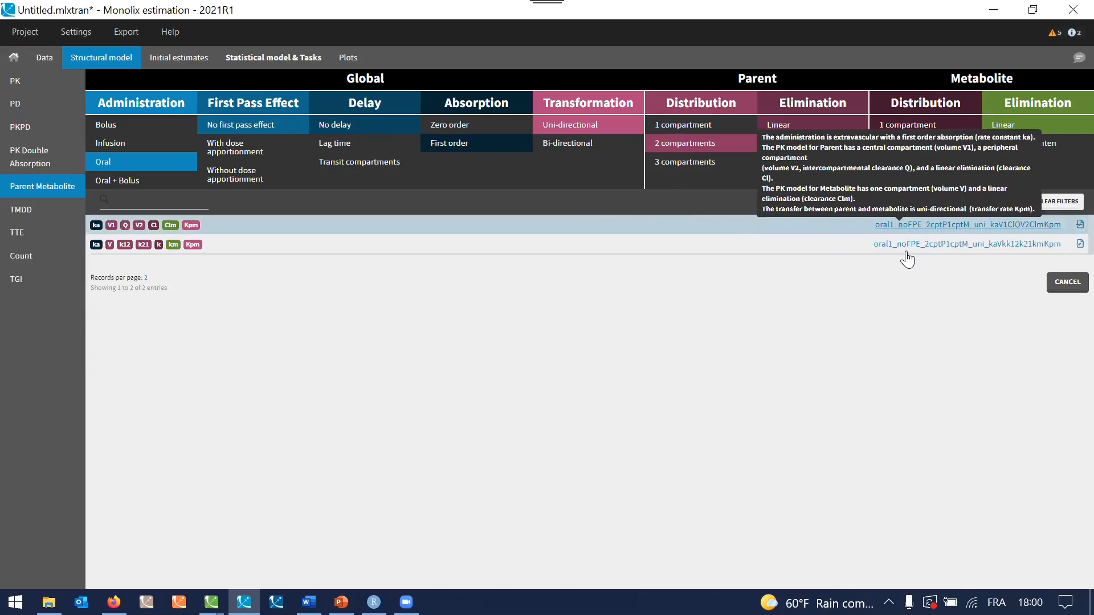
pyautogui.moveTo(909, 257)
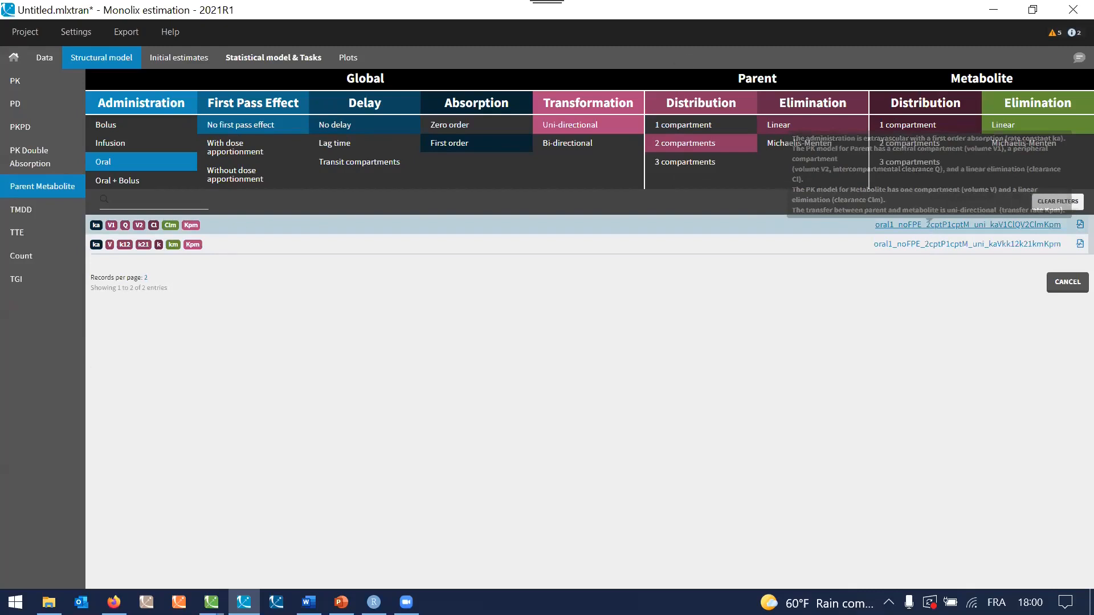
pyautogui.click(929, 224)
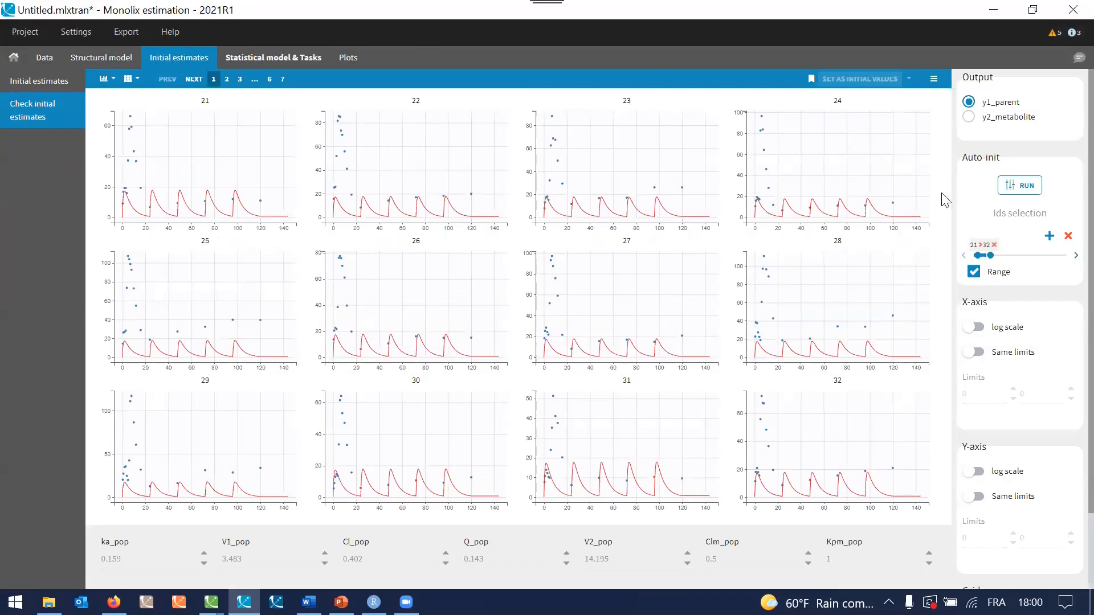
# Step: Show individuals 93 to 100 on a log-scale y-axis and run auto-init on that range of individuals
pyautogui.click(1014, 193)
pyautogui.click(1024, 188)
pyautogui.click(1026, 192)
pyautogui.click(284, 80)
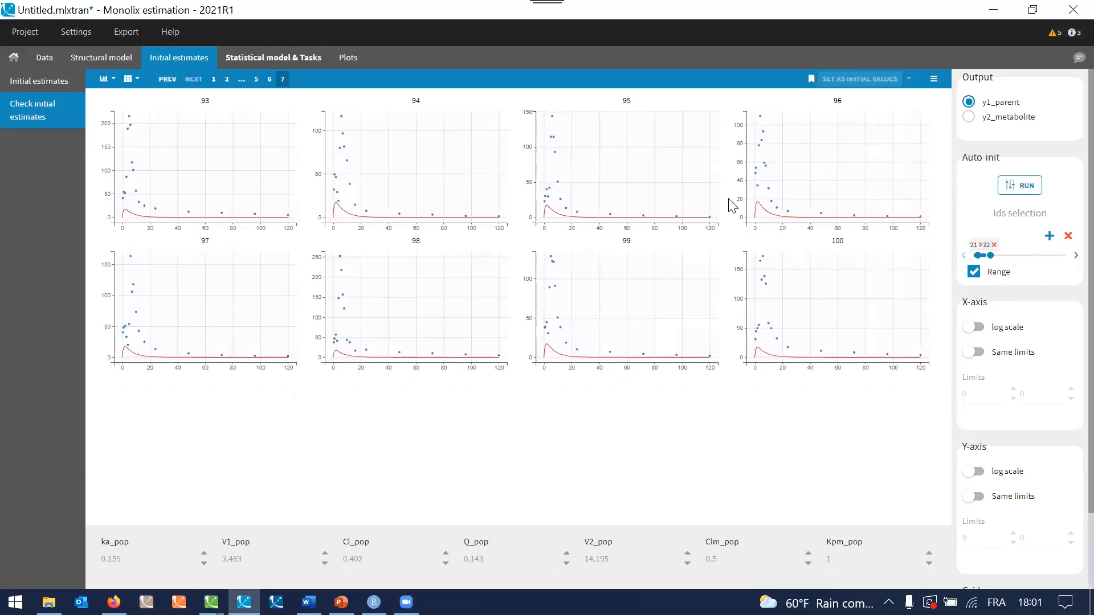
pyautogui.click(1007, 473)
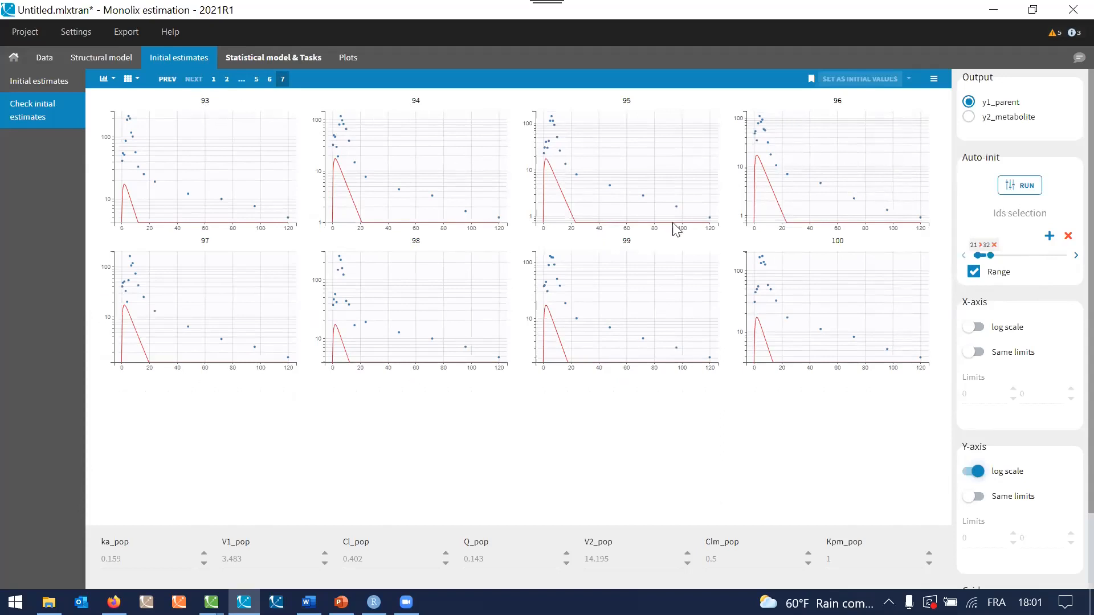
pyautogui.moveTo(980, 256); pyautogui.dragTo(1062, 251)
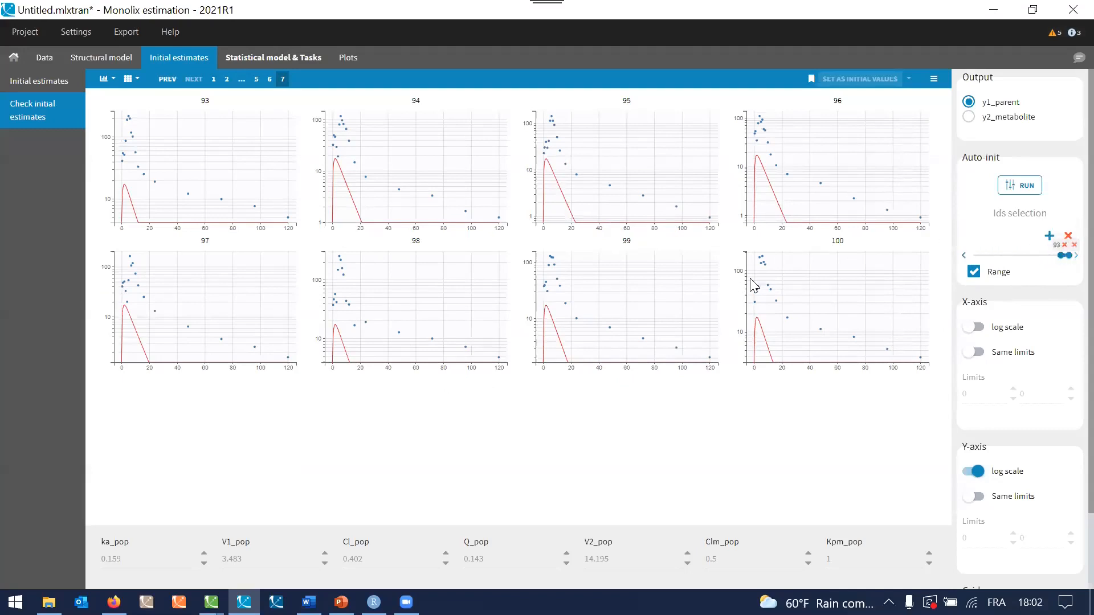
pyautogui.click(1020, 186)
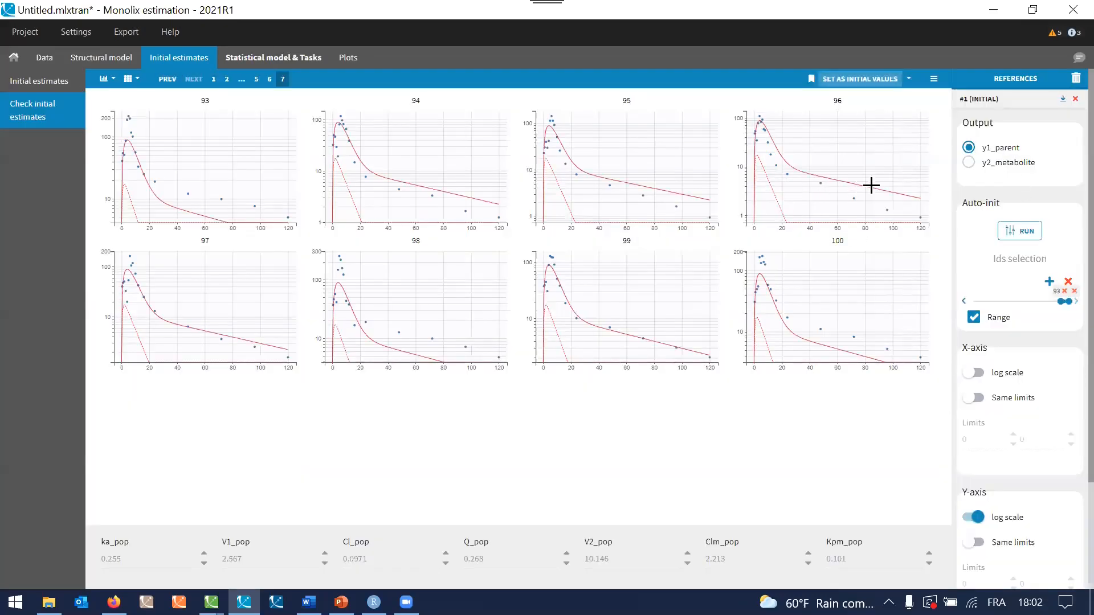
# Step: Examine the y2_metabolite predictions for individuals 93 to 100 and for the earlier pages back to individuals 33 to 44
pyautogui.click(990, 164)
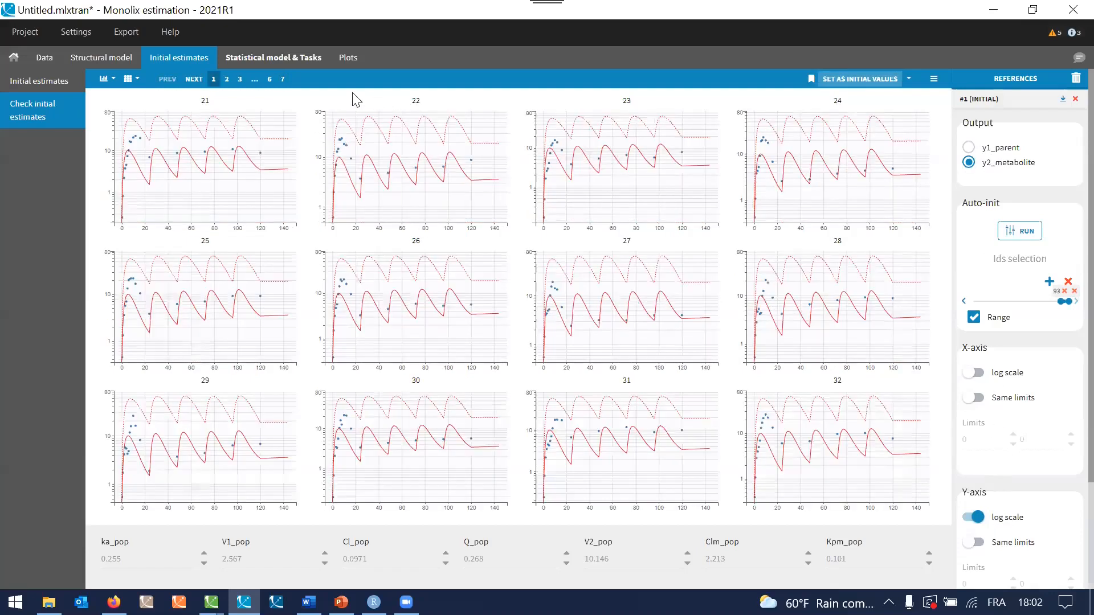
pyautogui.click(283, 79)
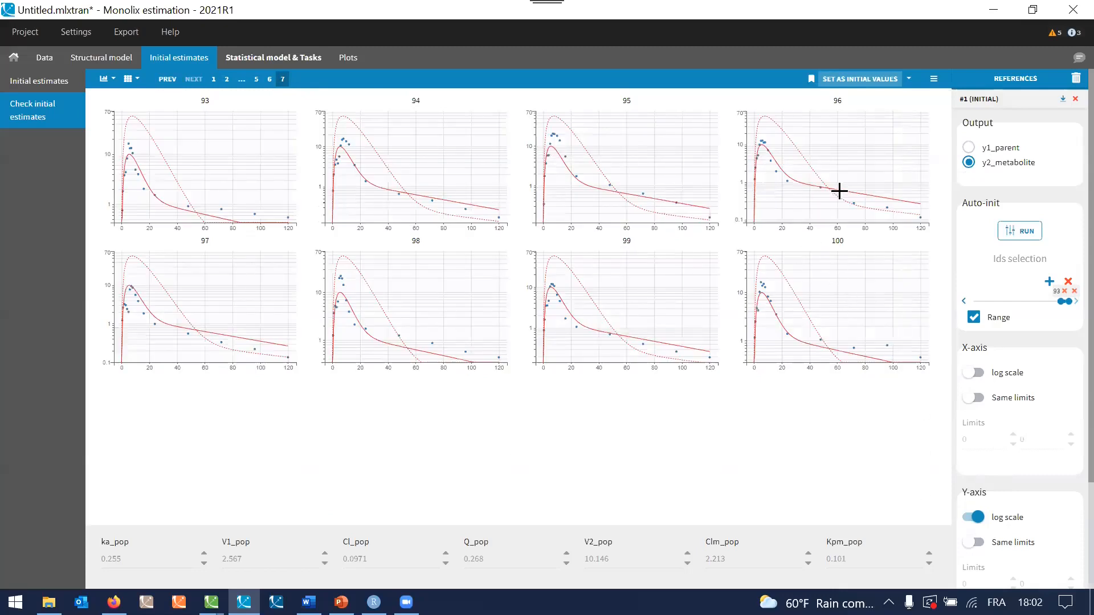
pyautogui.click(168, 79)
pyautogui.click(171, 79)
pyautogui.click(171, 80)
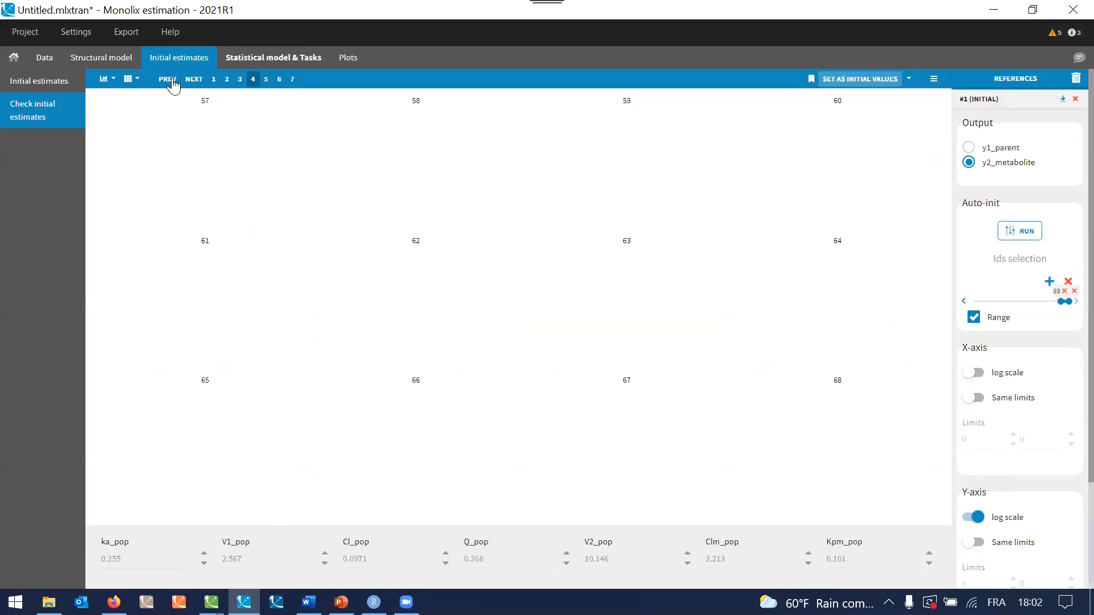
pyautogui.click(169, 79)
pyautogui.click(168, 79)
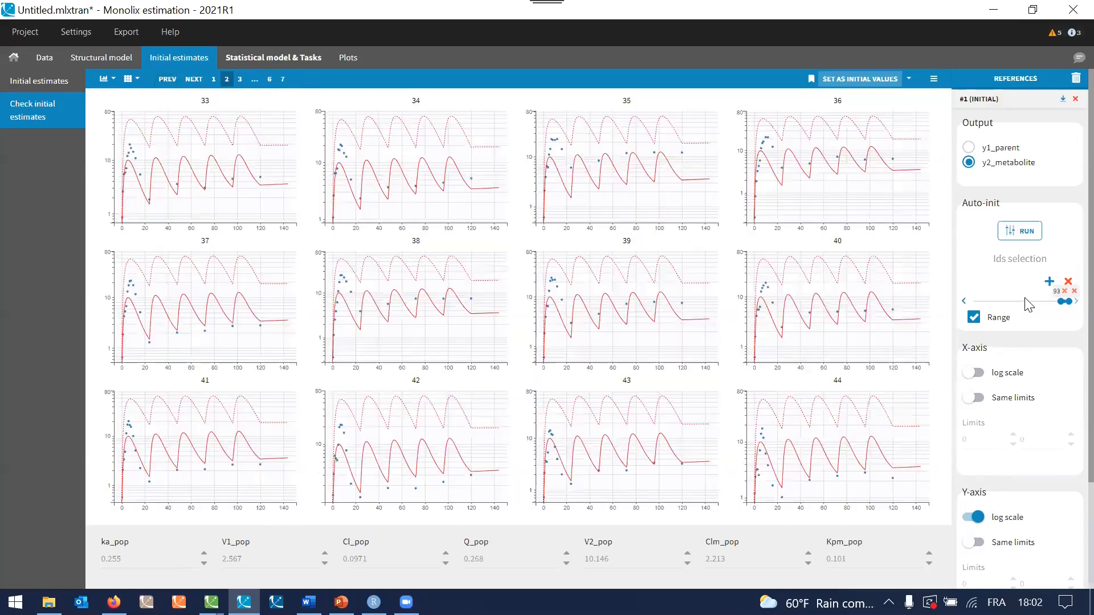
# Step: Set the auto-init estimates as initial values and save the project on the Desktop as r01_PM.mlxtran
pyautogui.click(837, 78)
pyautogui.click(14, 29)
pyautogui.click(27, 165)
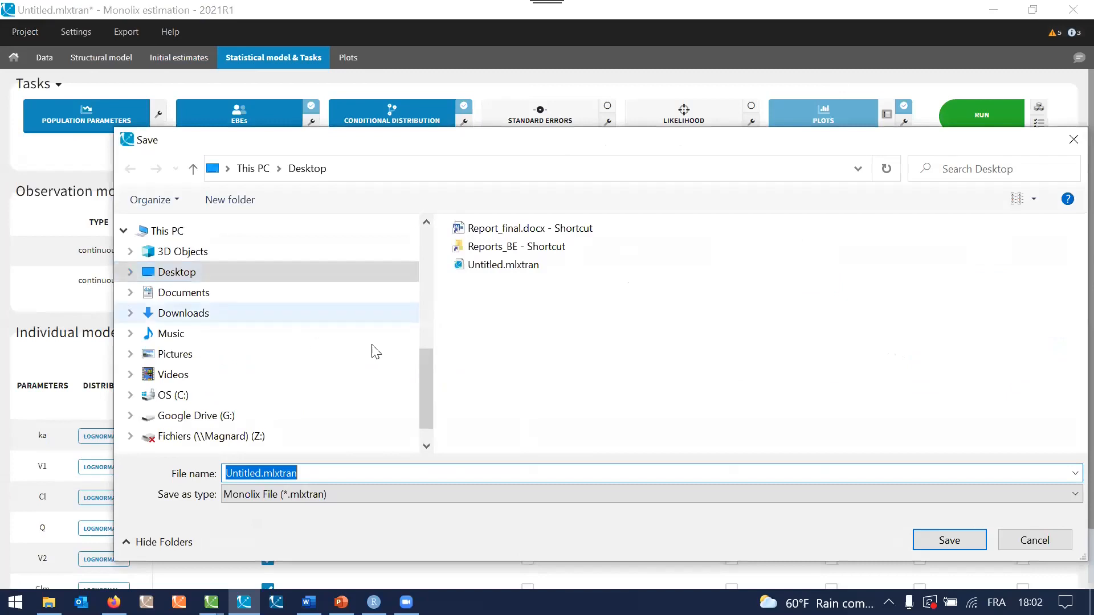
pyautogui.moveTo(262, 475); pyautogui.dragTo(201, 463)
pyautogui.write('r01_PM')
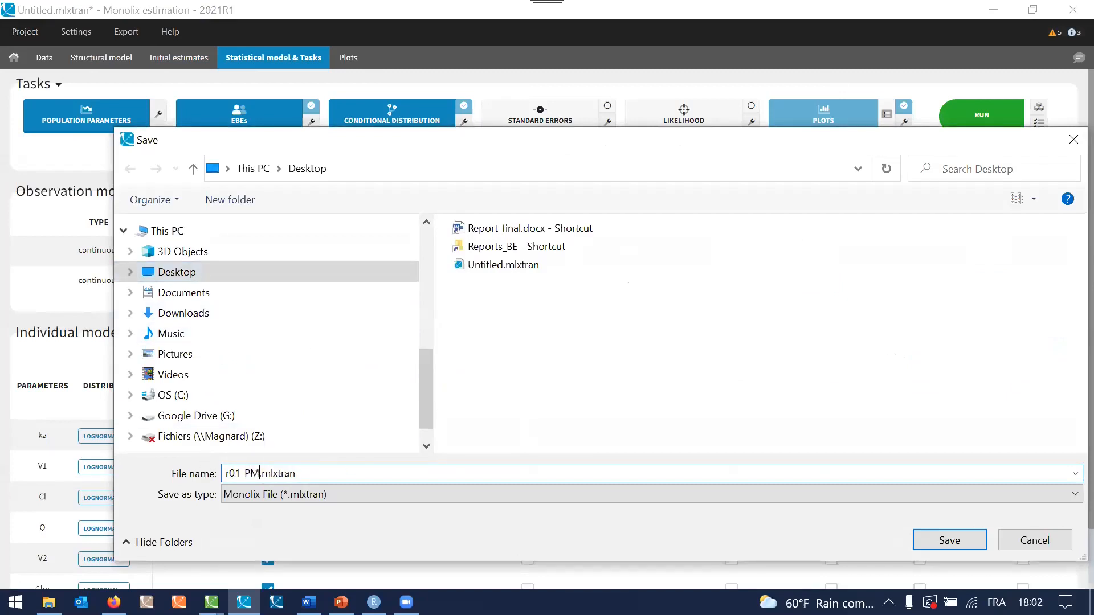
pyautogui.press('Return')
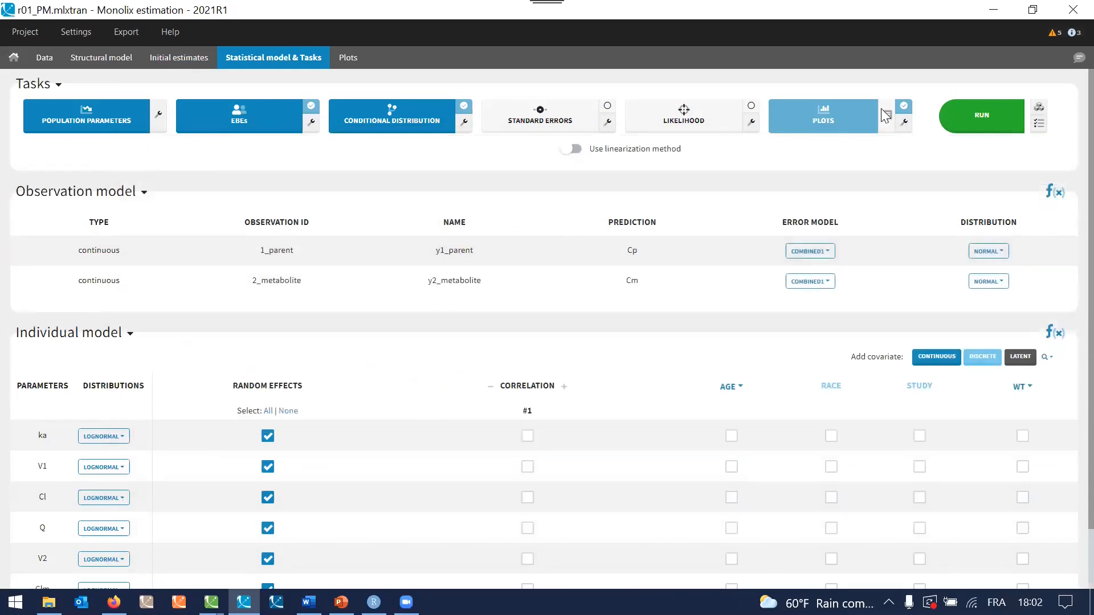
# Step: Run the selected estimation tasks for the project
pyautogui.click(975, 123)
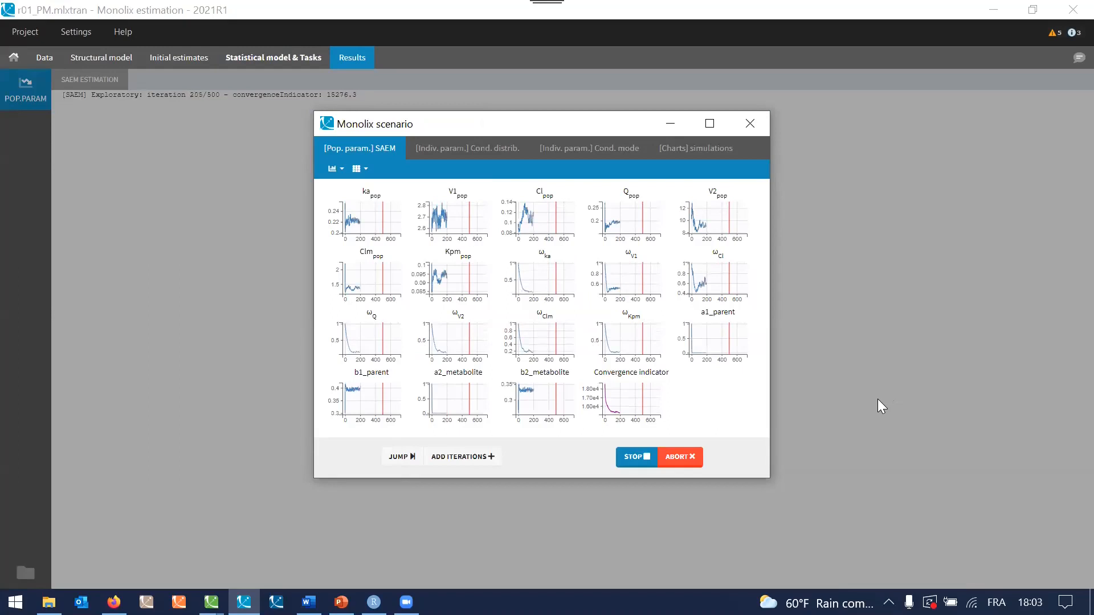
# Step: Switch to Firefox and review the parent-metabolite library documentation, including the analytical versus ODE performance table and the model libraries list
pyautogui.click(114, 602)
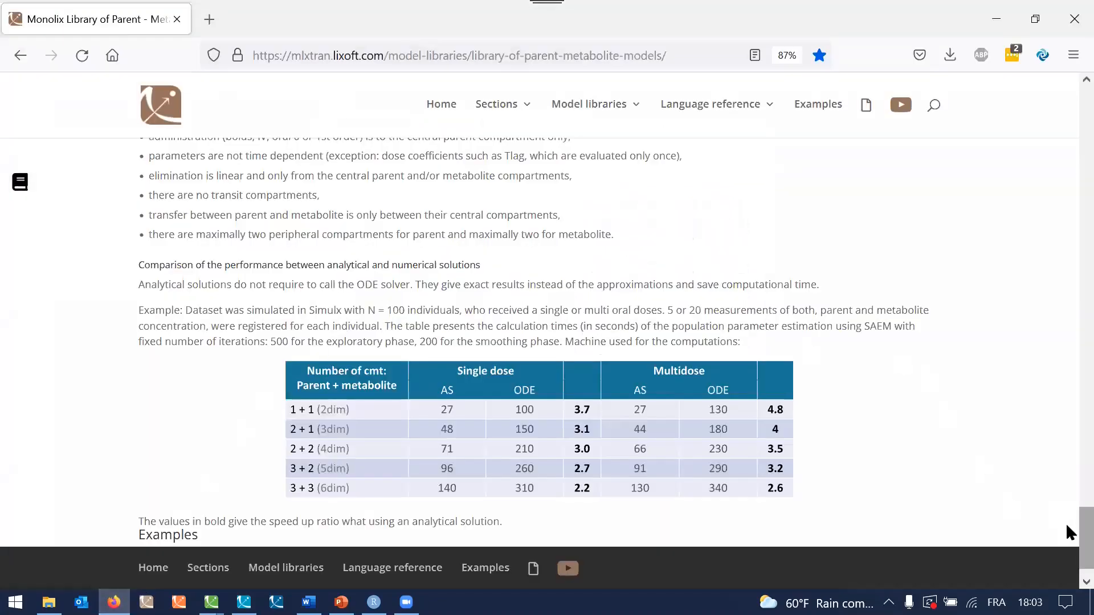
pyautogui.scroll(7, 1061, 251)
pyautogui.scroll(20, 1061, 251)
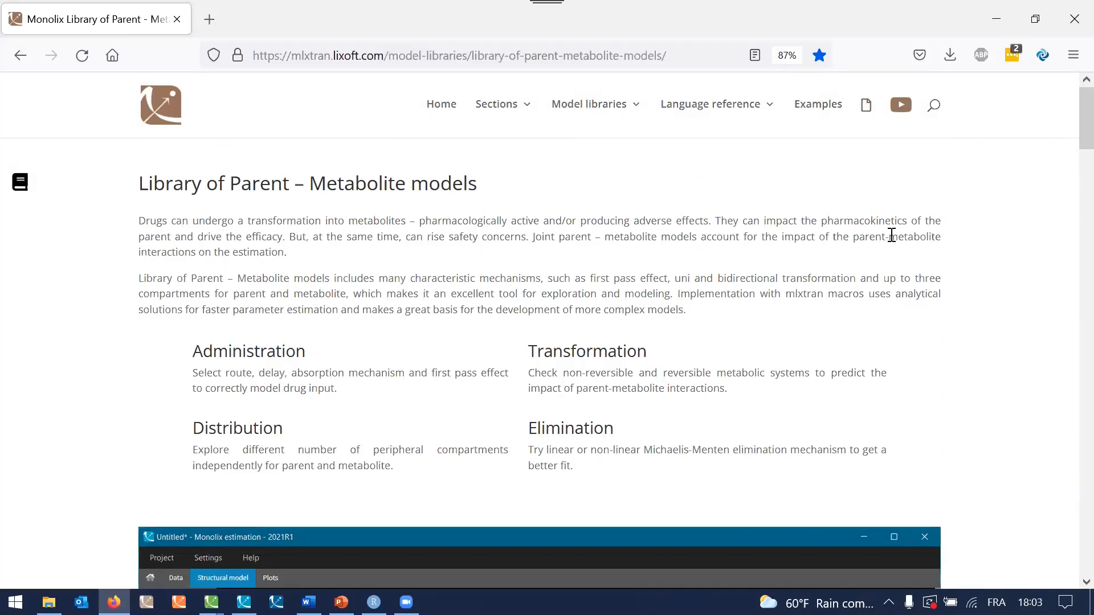
pyautogui.scroll(-10, 1066, 333)
pyautogui.scroll(-15, 1067, 533)
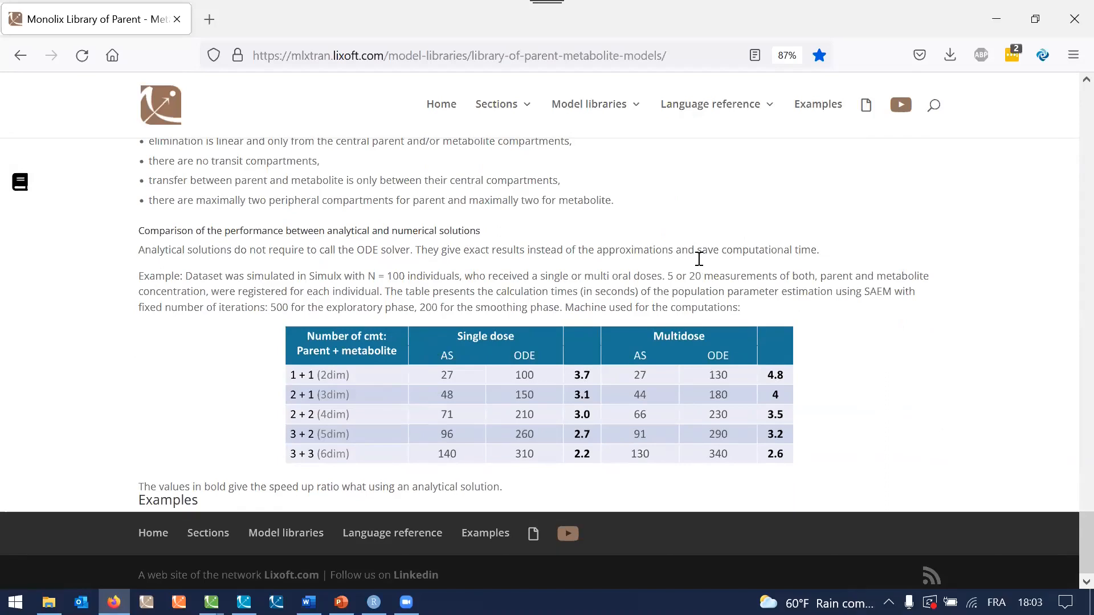
pyautogui.moveTo(617, 111)
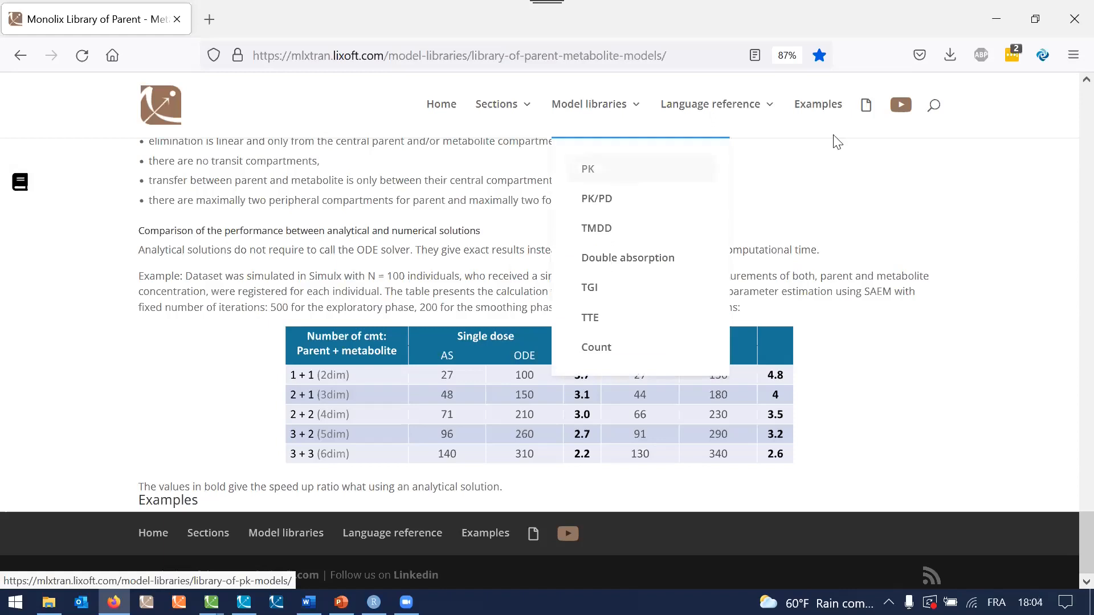
pyautogui.click(1005, 25)
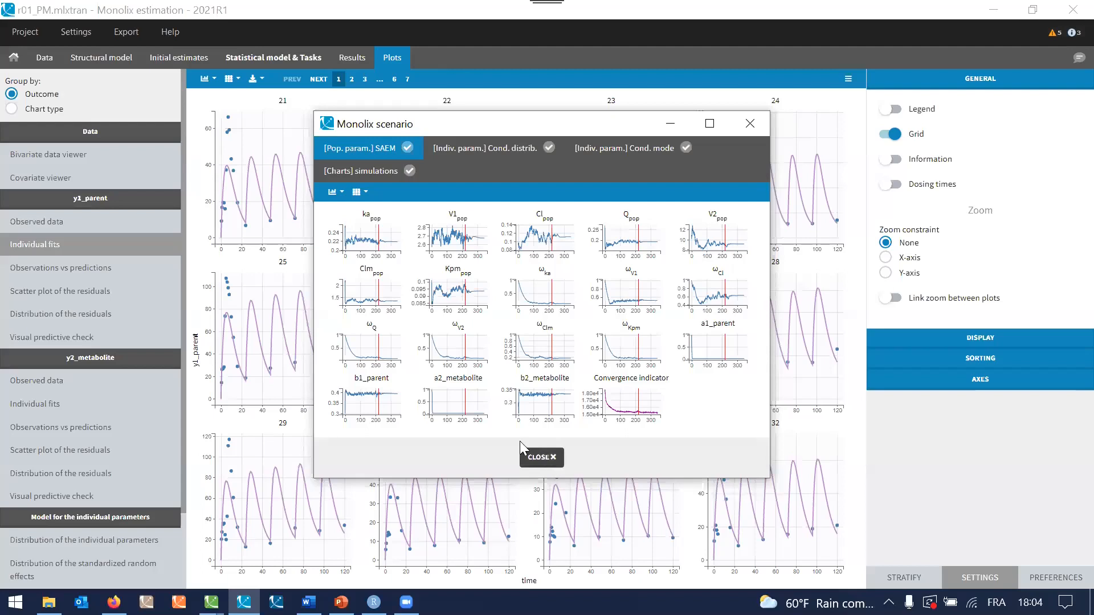
# Step: Close the finished scenario window and split the y1_parent visual predictive check by STUDY
pyautogui.click(541, 457)
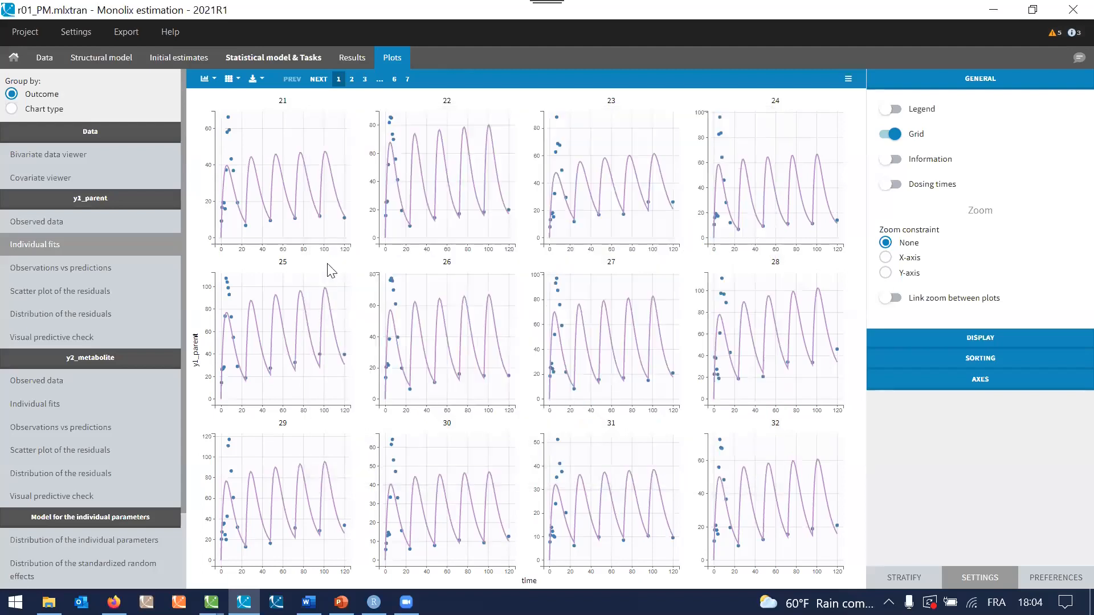
pyautogui.click(94, 340)
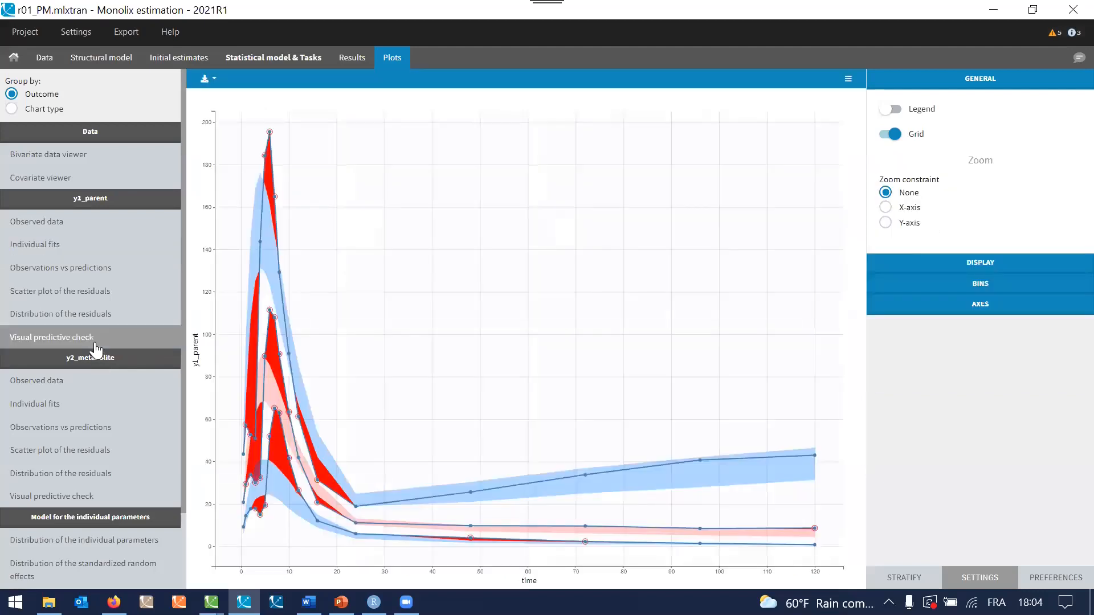
pyautogui.click(906, 578)
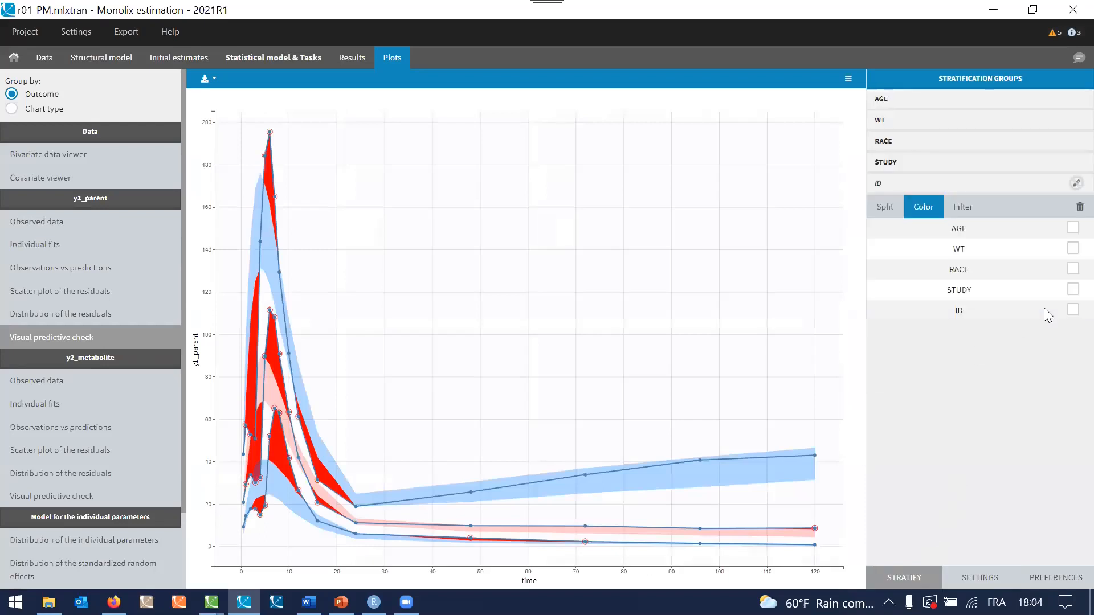
pyautogui.click(1072, 291)
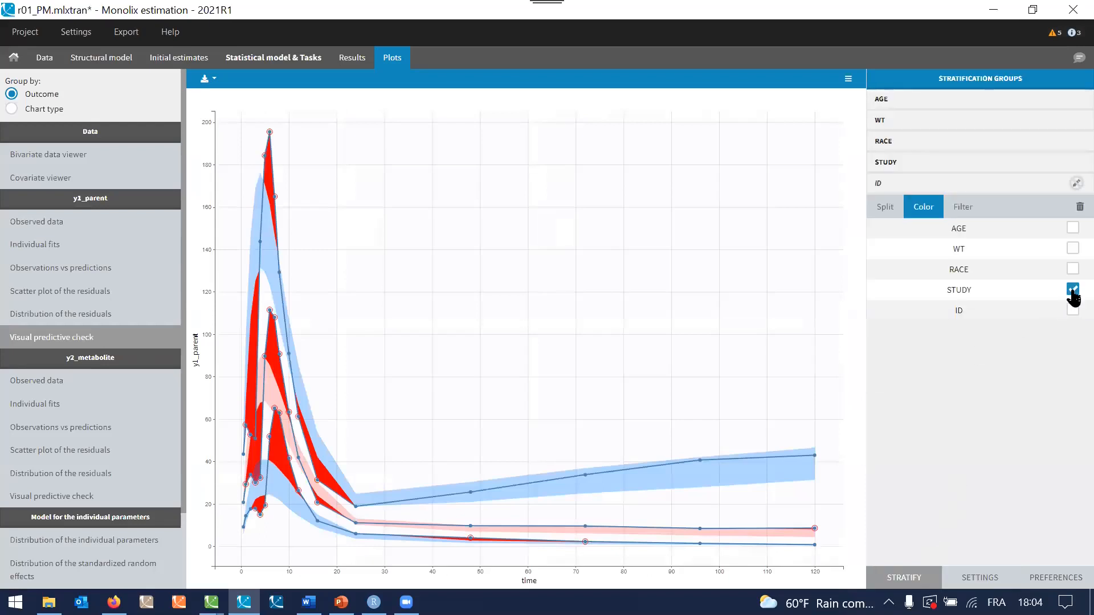
pyautogui.click(1073, 291)
pyautogui.click(892, 208)
pyautogui.click(1073, 290)
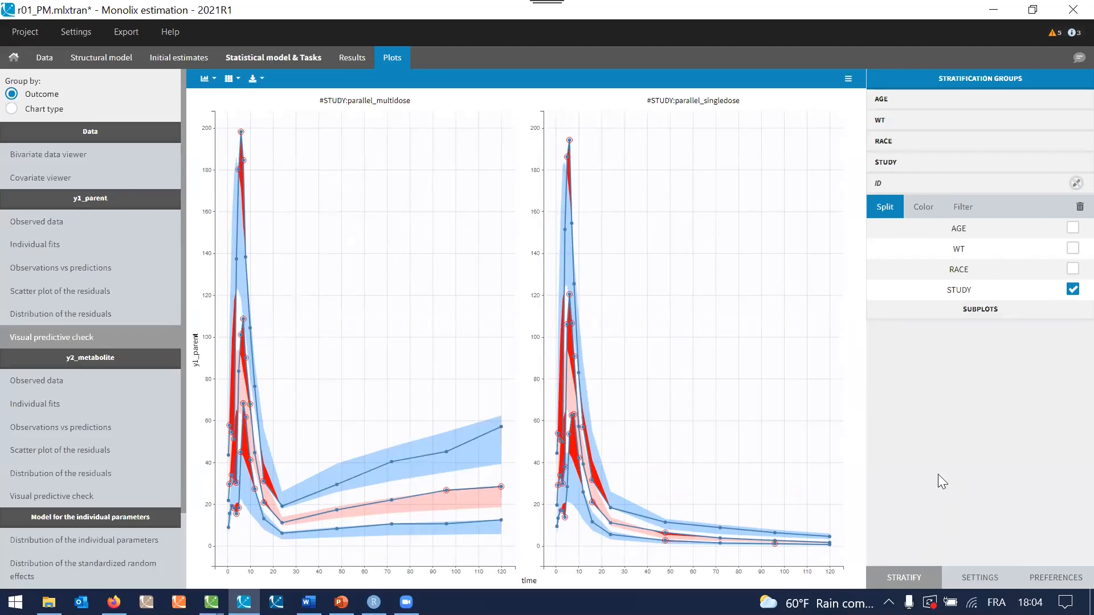
# Step: Display the y1_parent visual predictive check against time after last dose
pyautogui.click(985, 583)
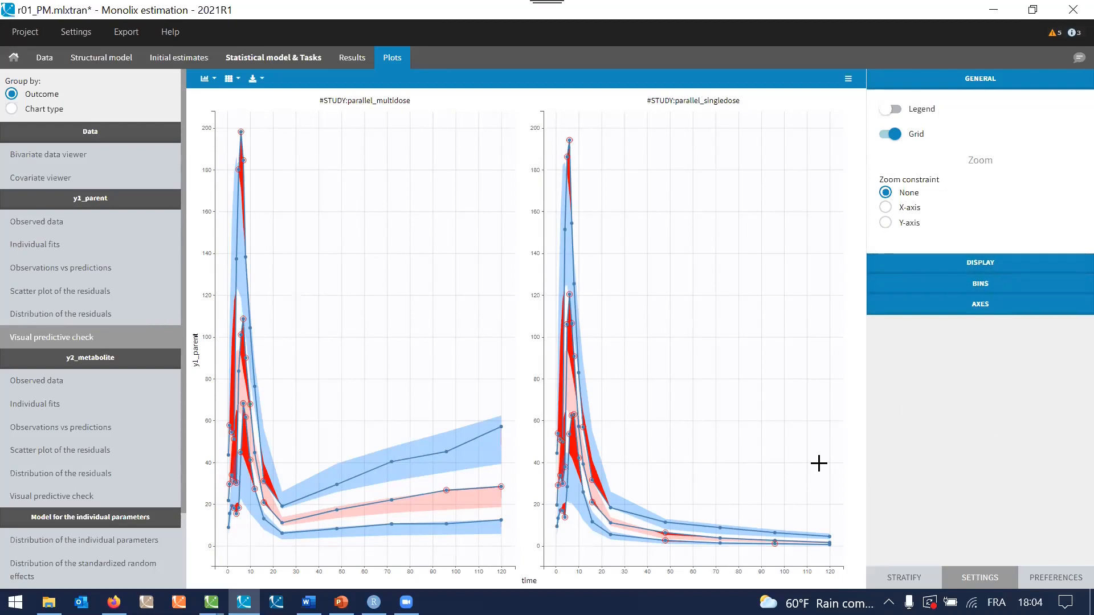
pyautogui.click(965, 266)
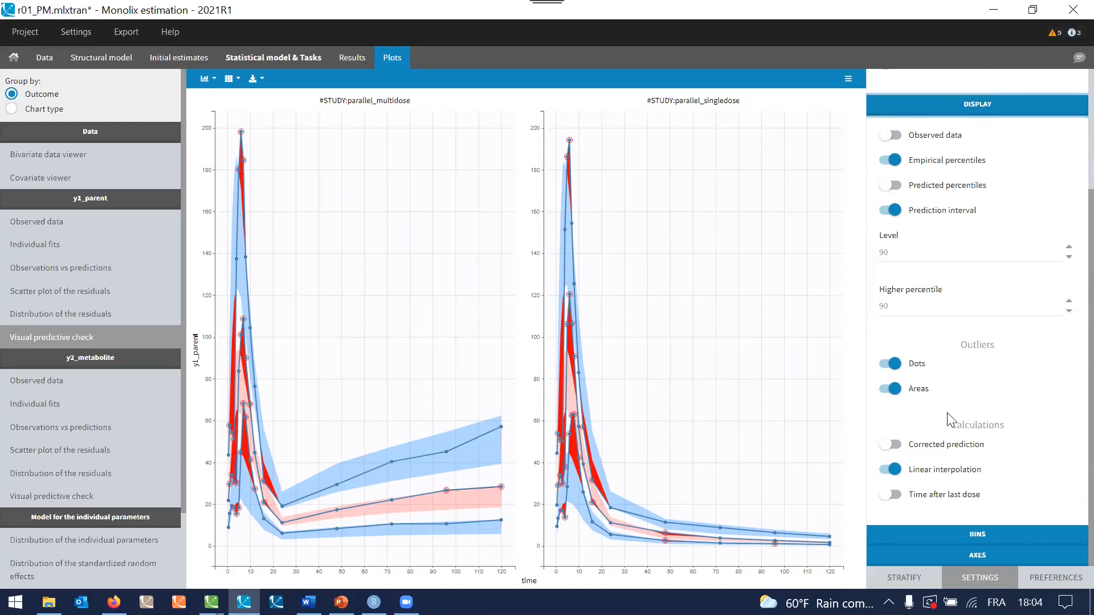
pyautogui.click(928, 495)
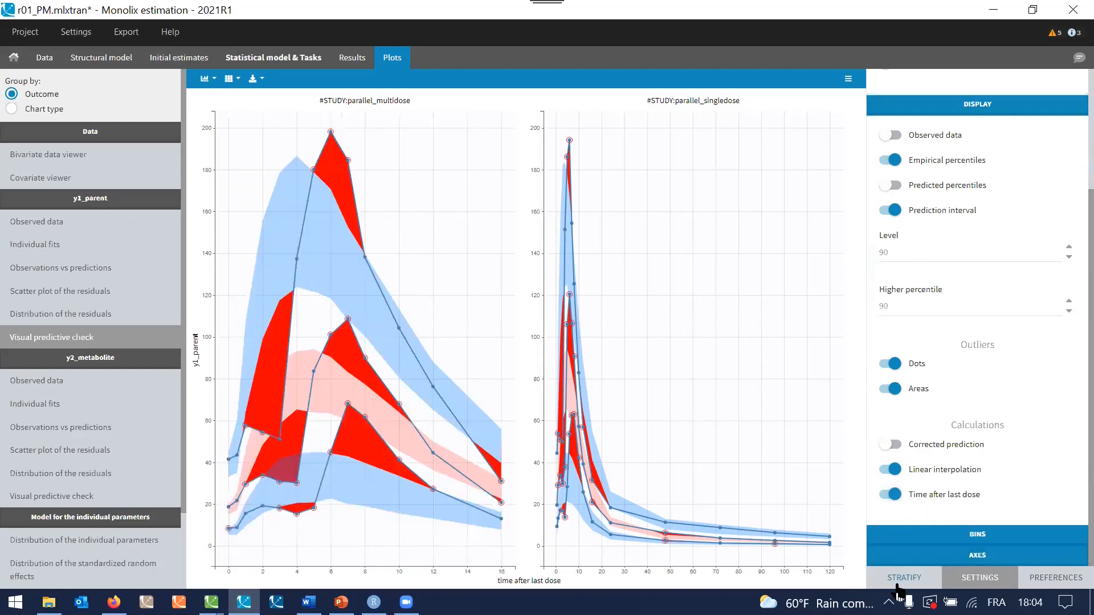
# Step: Remove the STUDY split from the y1_parent visual predictive check and compare the plot with the y2_metabolite one
pyautogui.click(905, 578)
pyautogui.click(1073, 289)
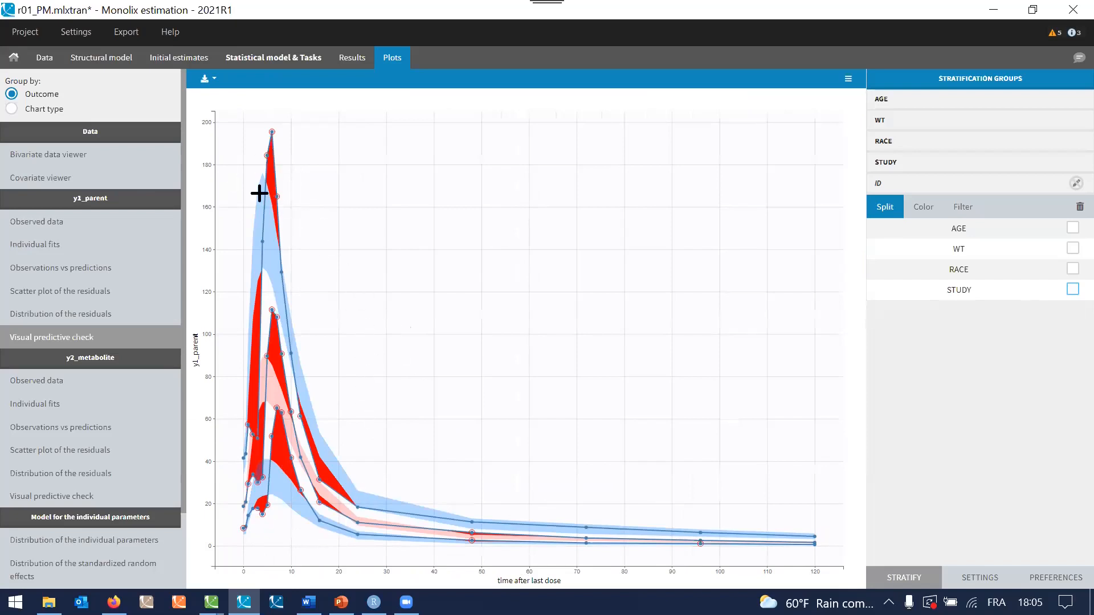
pyautogui.click(143, 504)
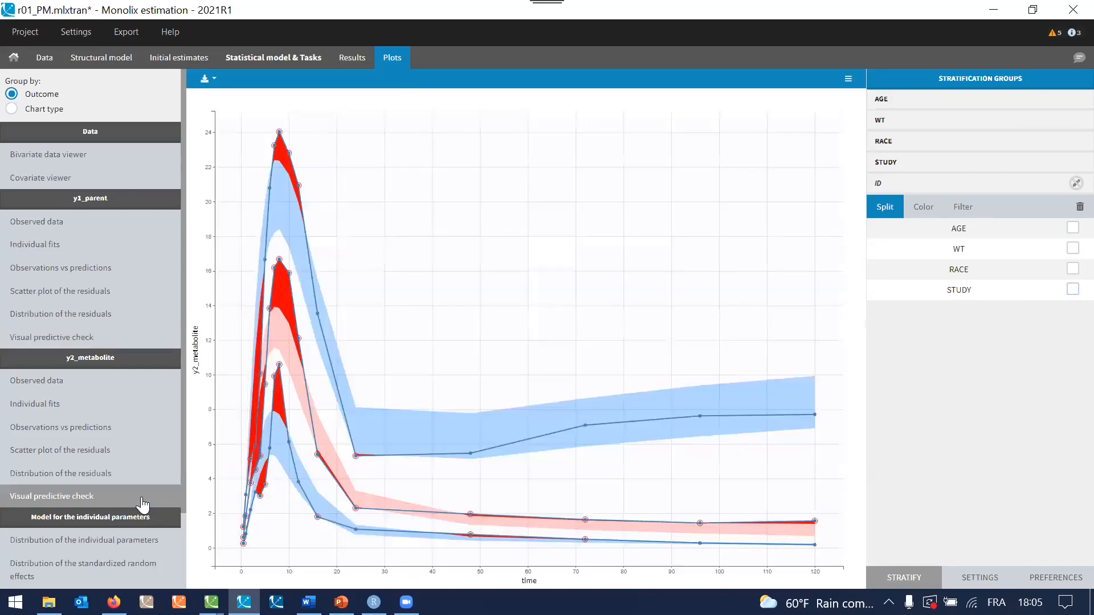
pyautogui.click(130, 342)
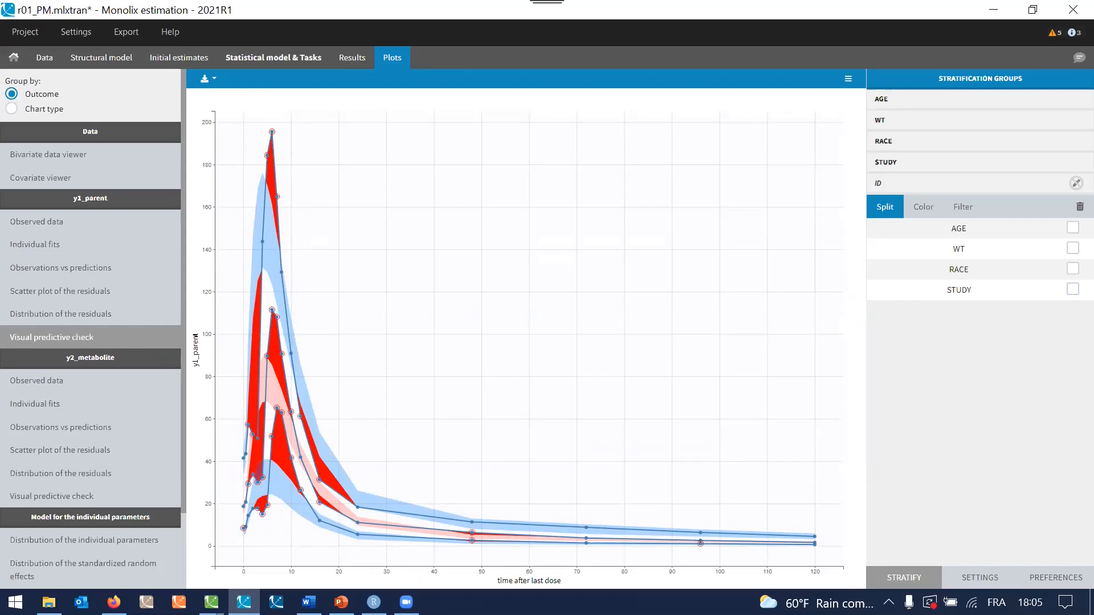
# Step: Open the structural model for editing and delete the oral(cmt = 1, ka) statement from the parent definition
pyautogui.click(103, 71)
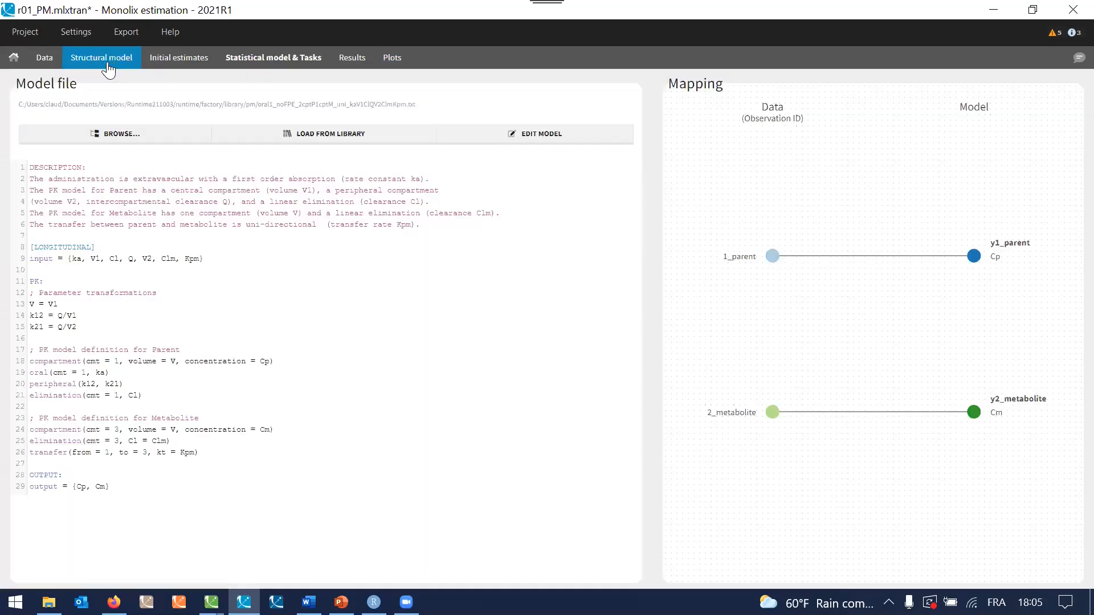
pyautogui.click(554, 149)
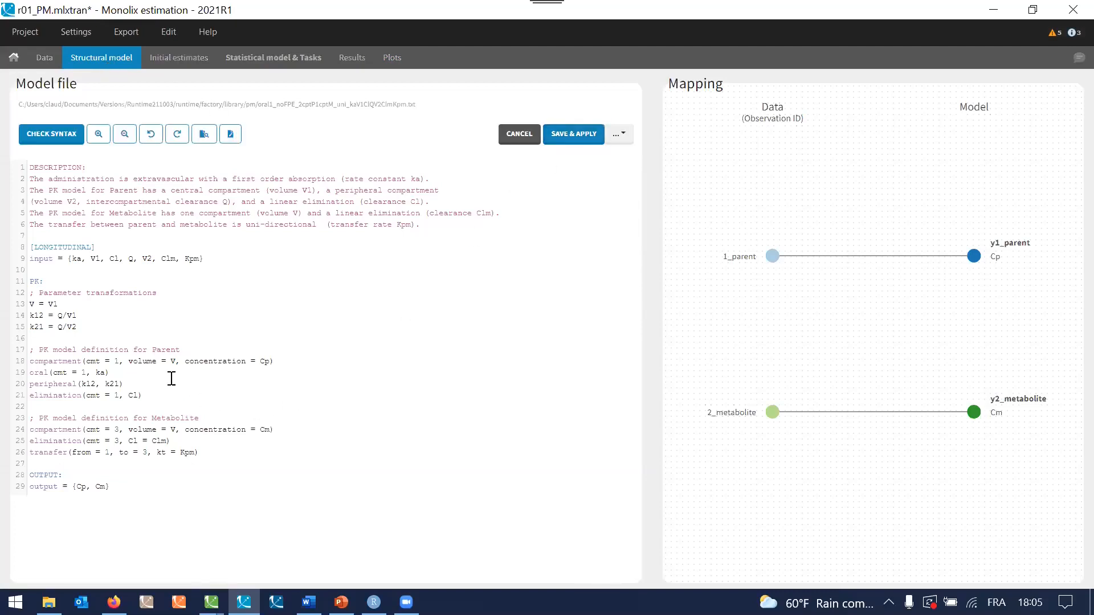
pyautogui.click(21, 374)
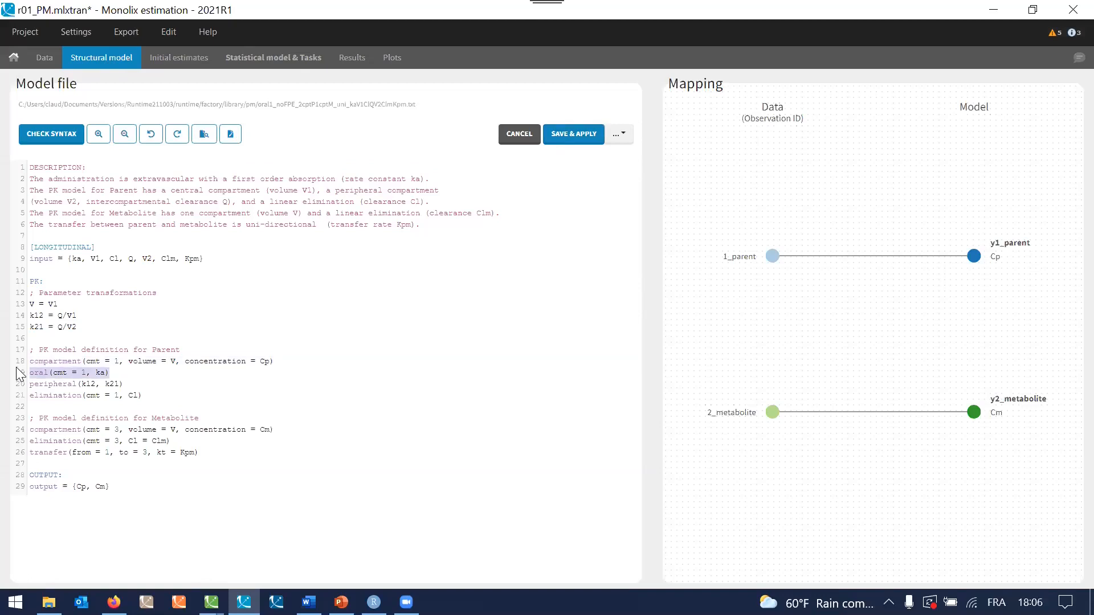
pyautogui.press('Delete')
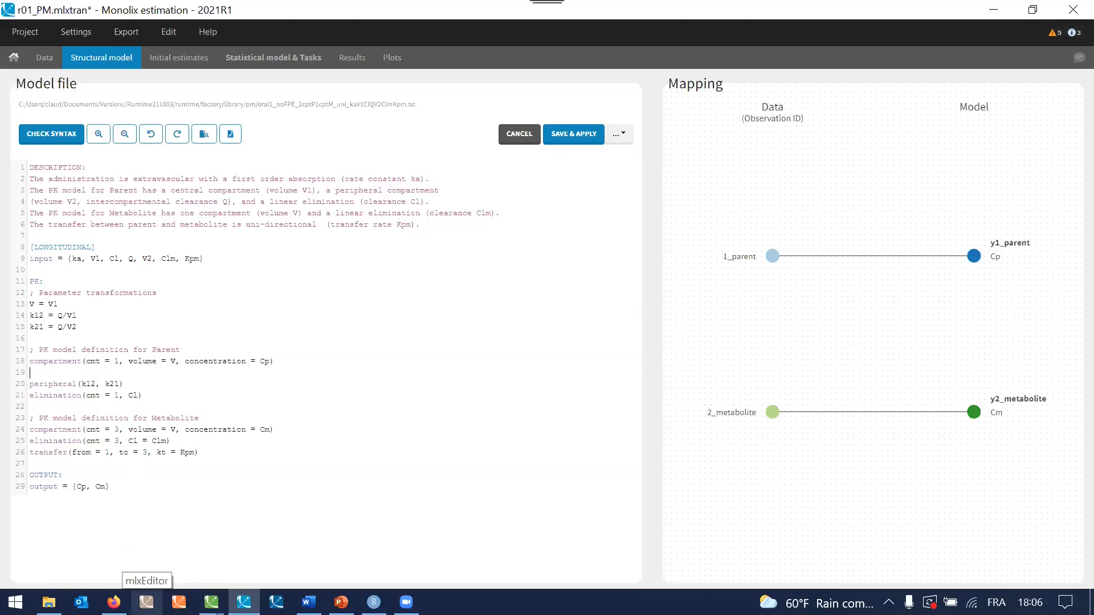
# Step: Switch to MlxEditor and open the PK Double Absorption category of its model library
pyautogui.click(146, 602)
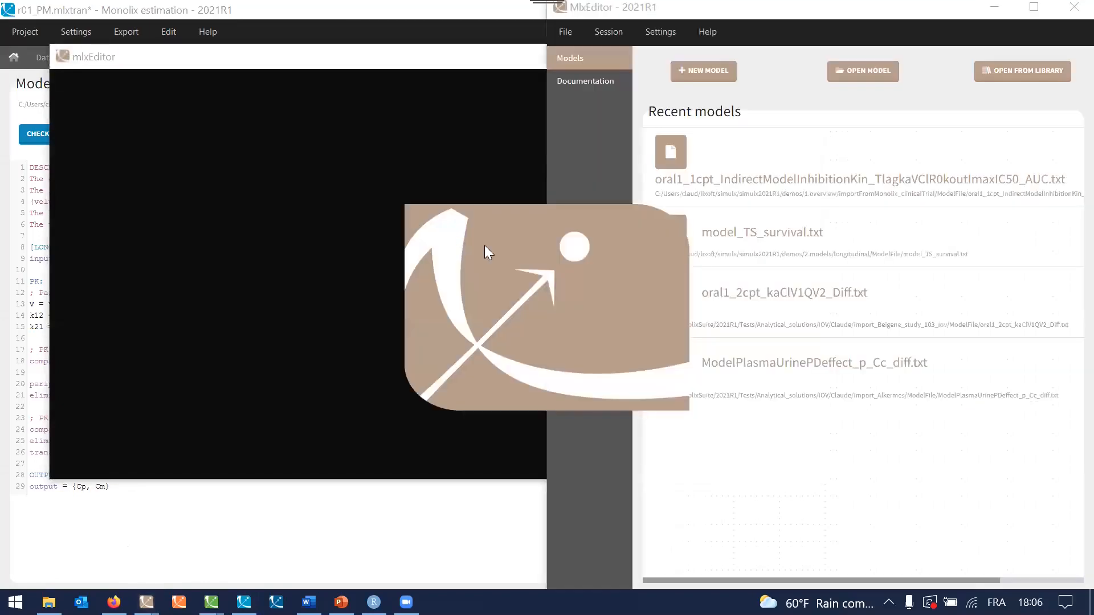
pyautogui.click(1009, 73)
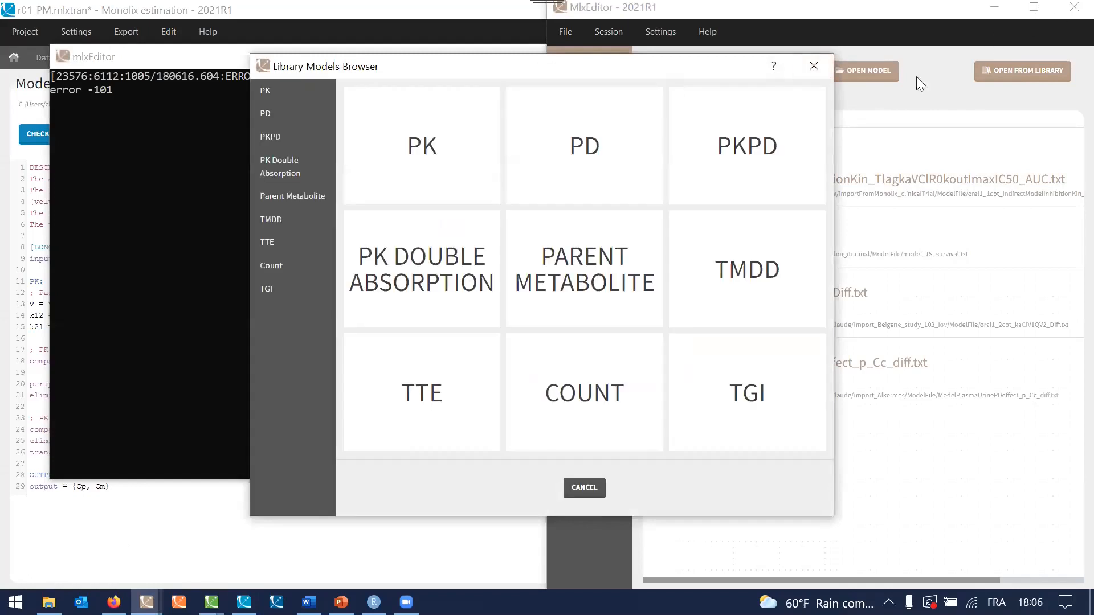
pyautogui.click(386, 284)
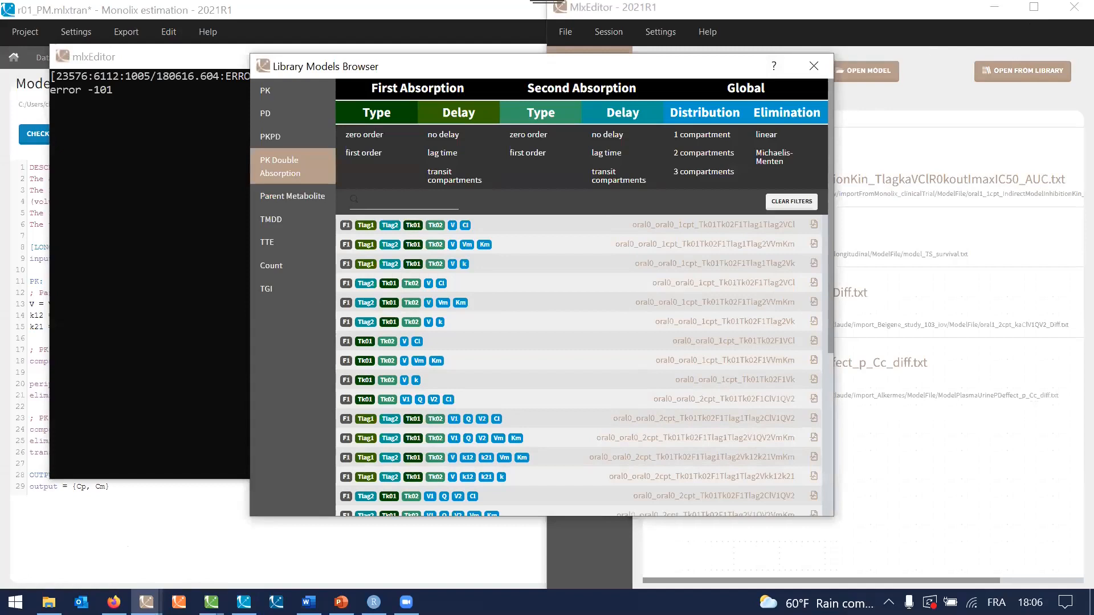
pyautogui.doubleClick(456, 10)
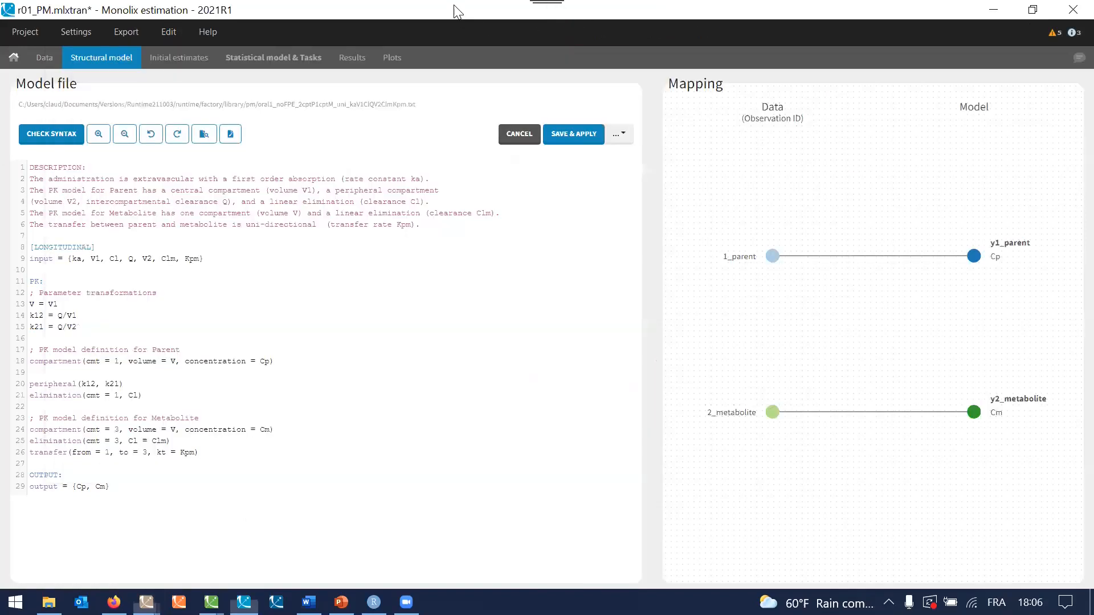
pyautogui.doubleClick(456, 10)
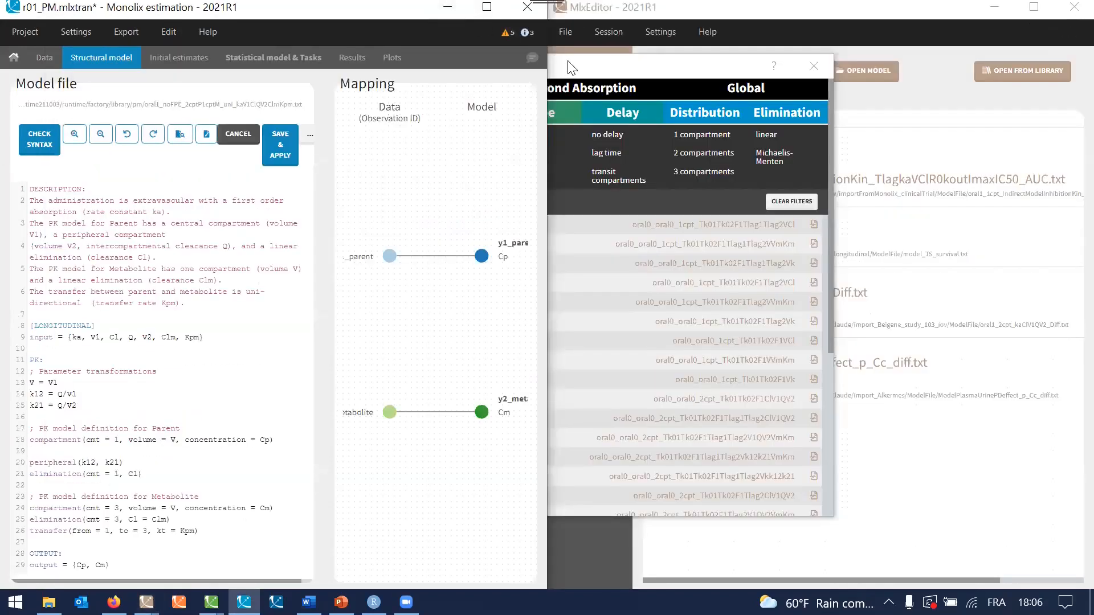
pyautogui.click(572, 67)
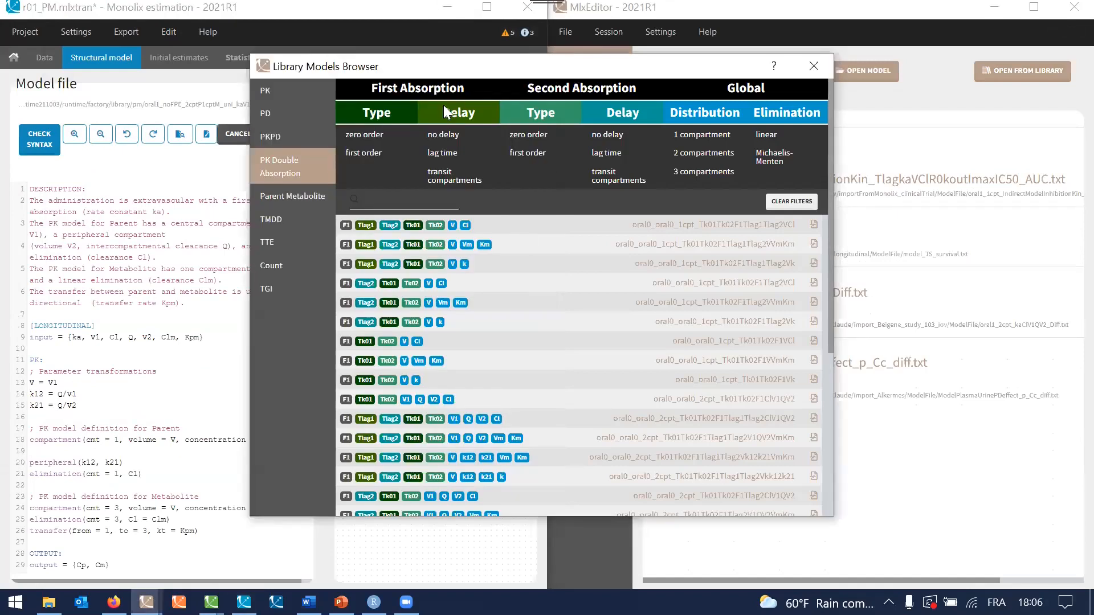
# Step: Open the library model with undelayed first-order first absorption, lag-time first-order second absorption, 1 compartment and linear elimination
pyautogui.click(398, 152)
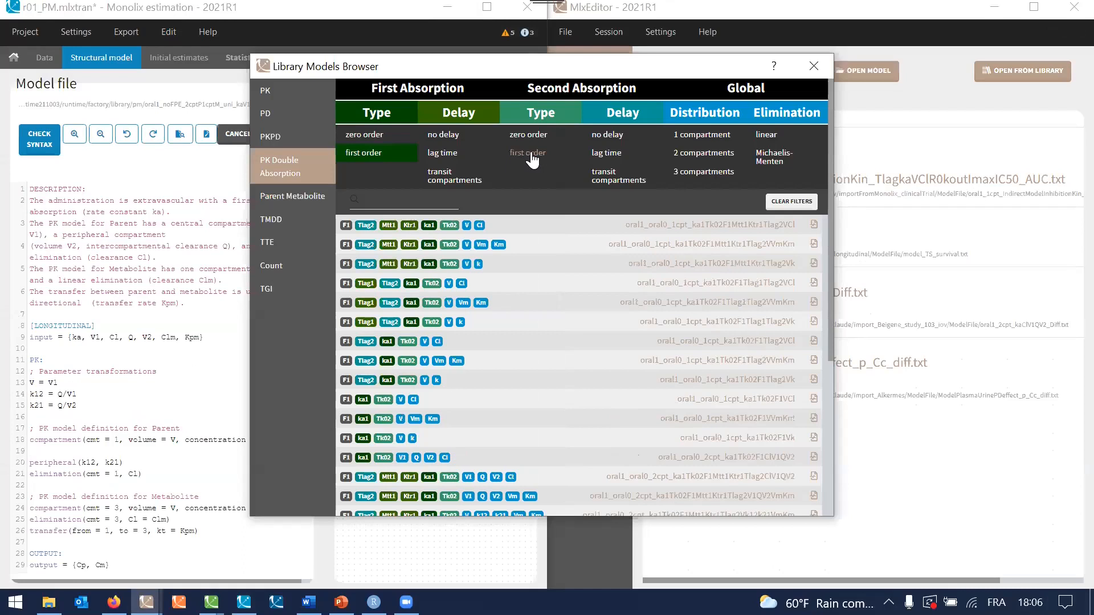
pyautogui.click(532, 157)
pyautogui.click(467, 142)
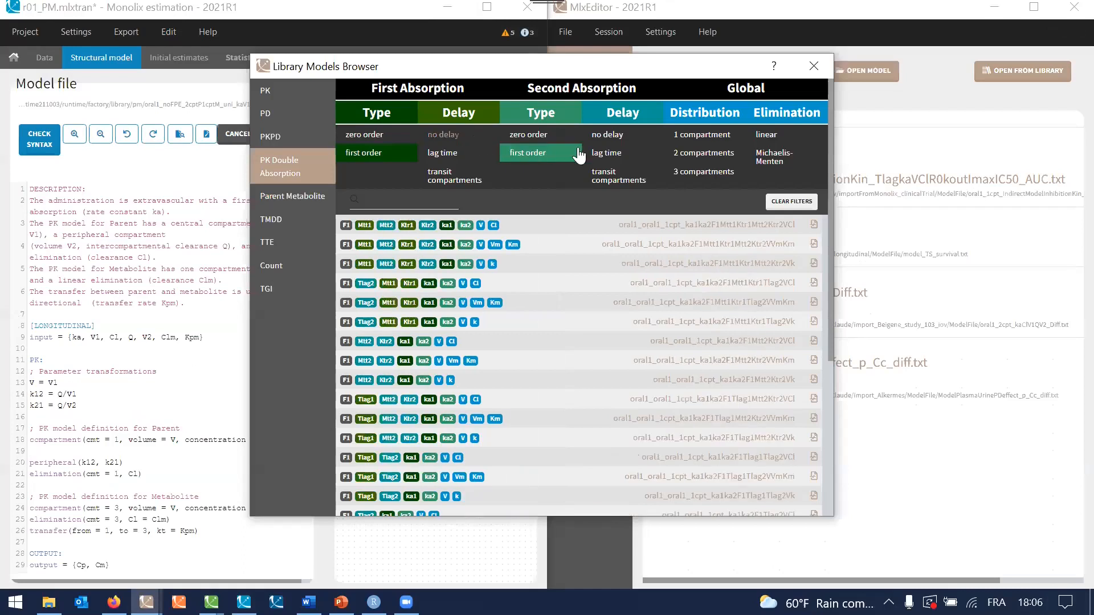
pyautogui.click(614, 161)
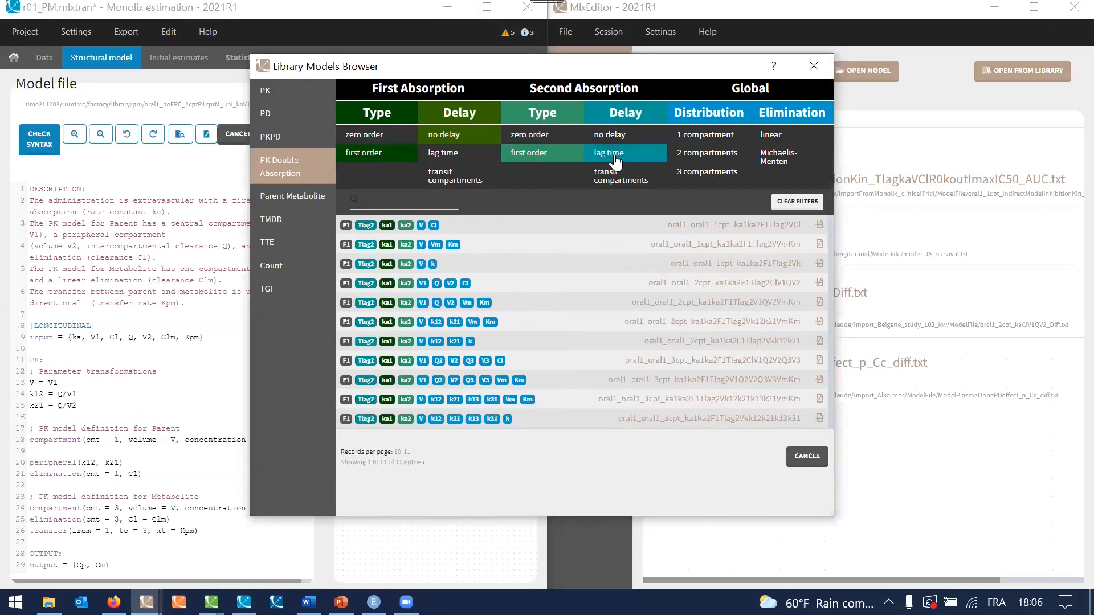
pyautogui.click(709, 136)
pyautogui.click(793, 139)
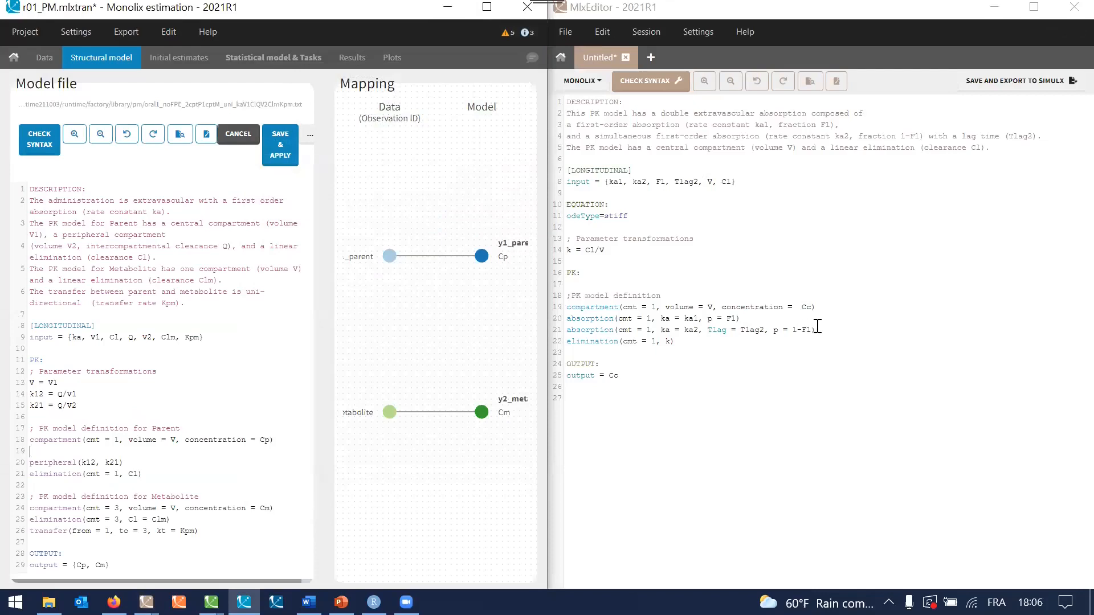
# Step: Copy the two absorption statements from the library model into the empty line 19 of the Monolix structural model
pyautogui.moveTo(817, 326); pyautogui.dragTo(566, 318)
pyautogui.hotkey('ctrl', 'c')
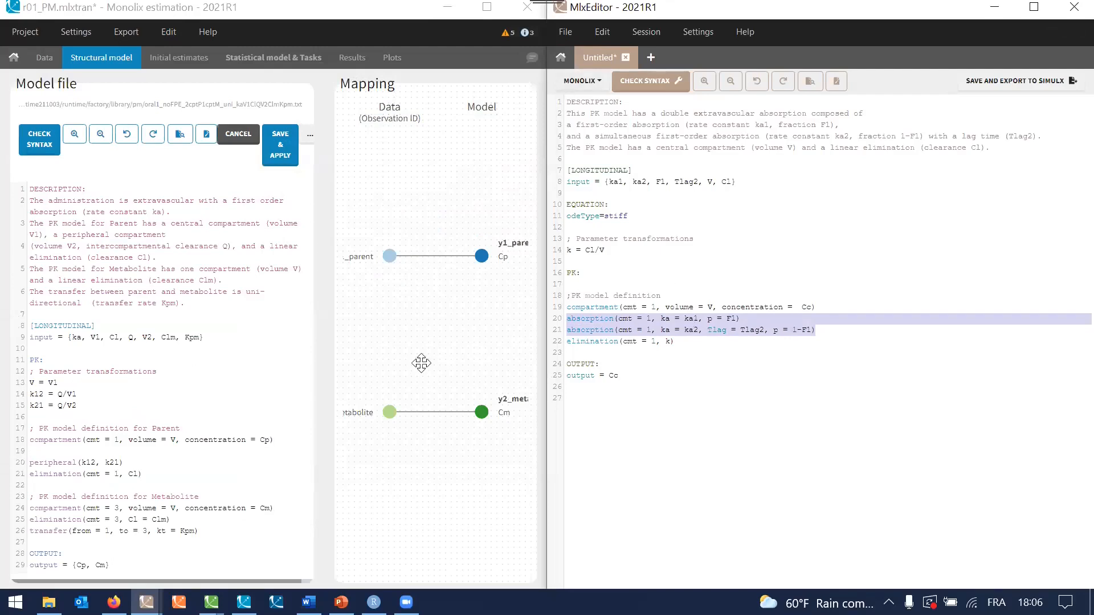
pyautogui.click(68, 354)
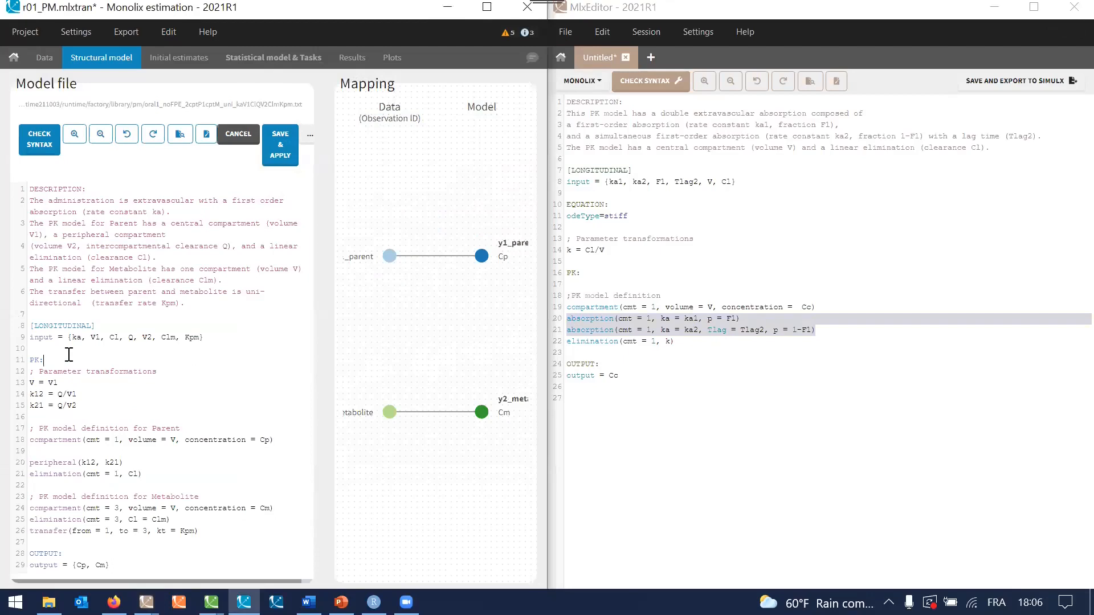
pyautogui.click(42, 451)
pyautogui.hotkey('ctrl', 'v')
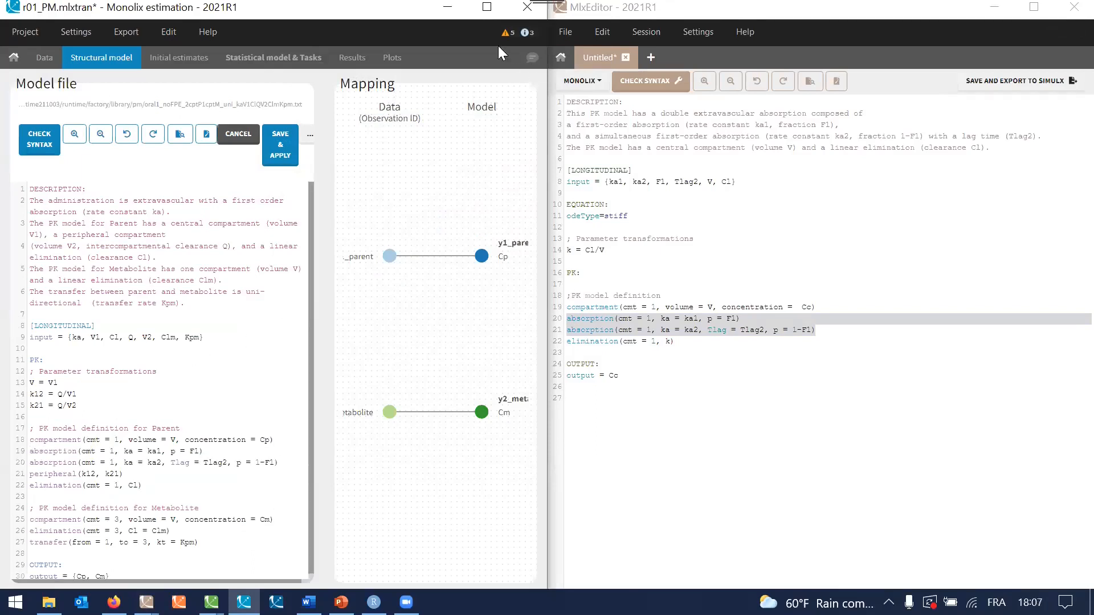
pyautogui.doubleClick(485, 14)
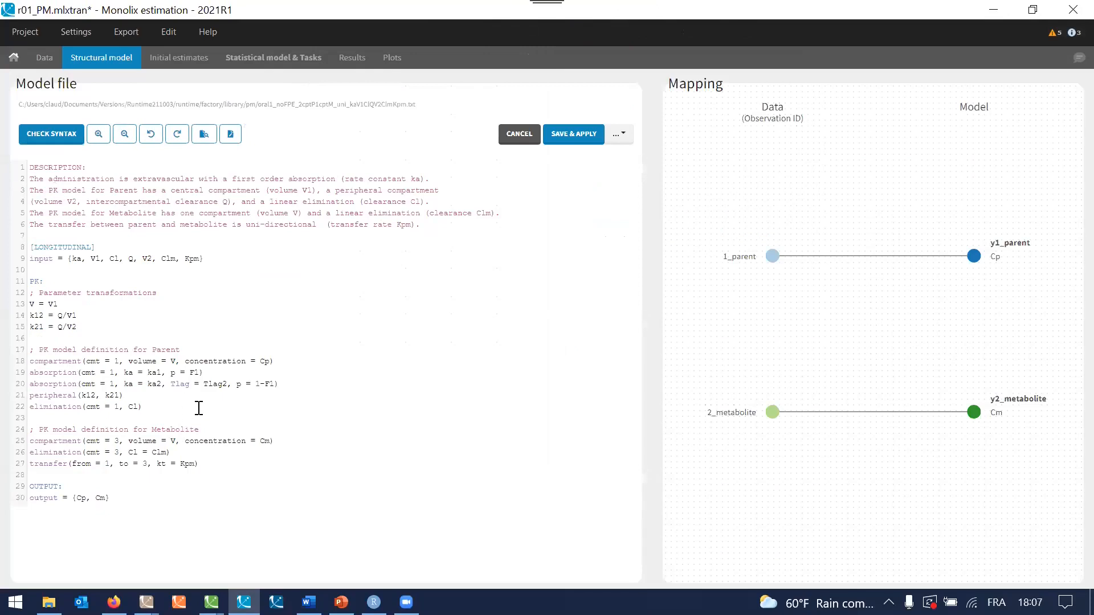
# Step: Replace ka with ka1, ka2, Tlag2, F1 in the model's input list and check the syntax
pyautogui.click(156, 381)
pyautogui.write('1, ka2, Tlag2, F1')
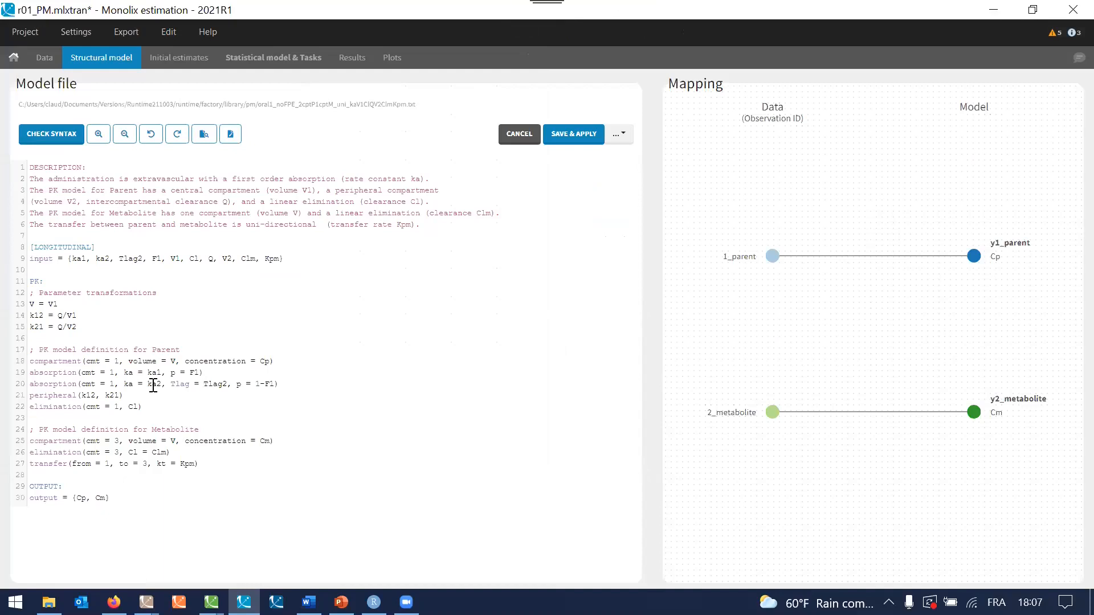
pyautogui.click(56, 142)
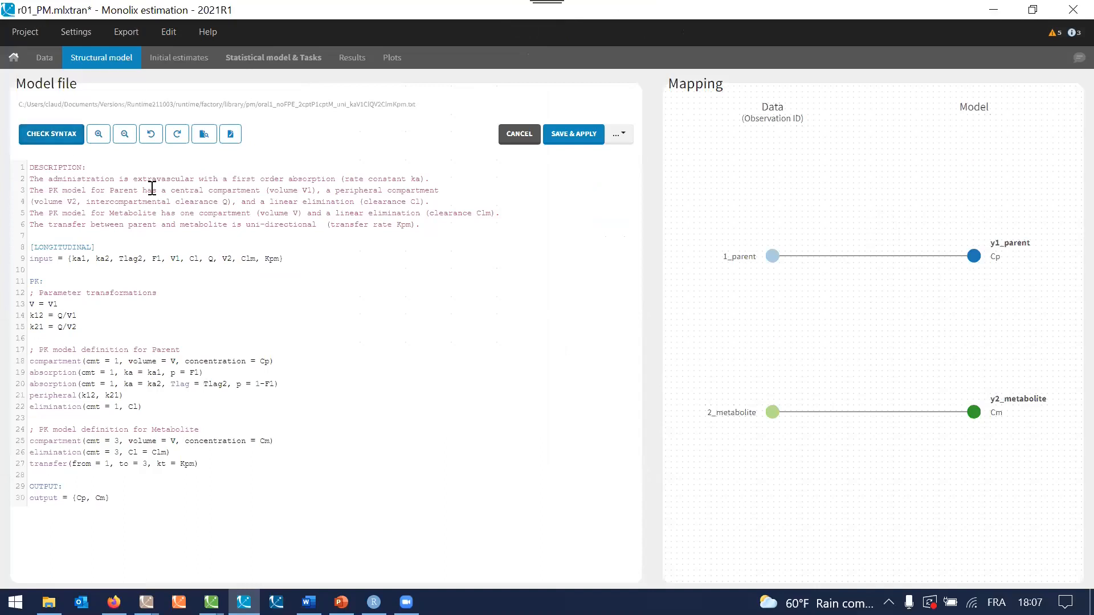
pyautogui.click(49, 140)
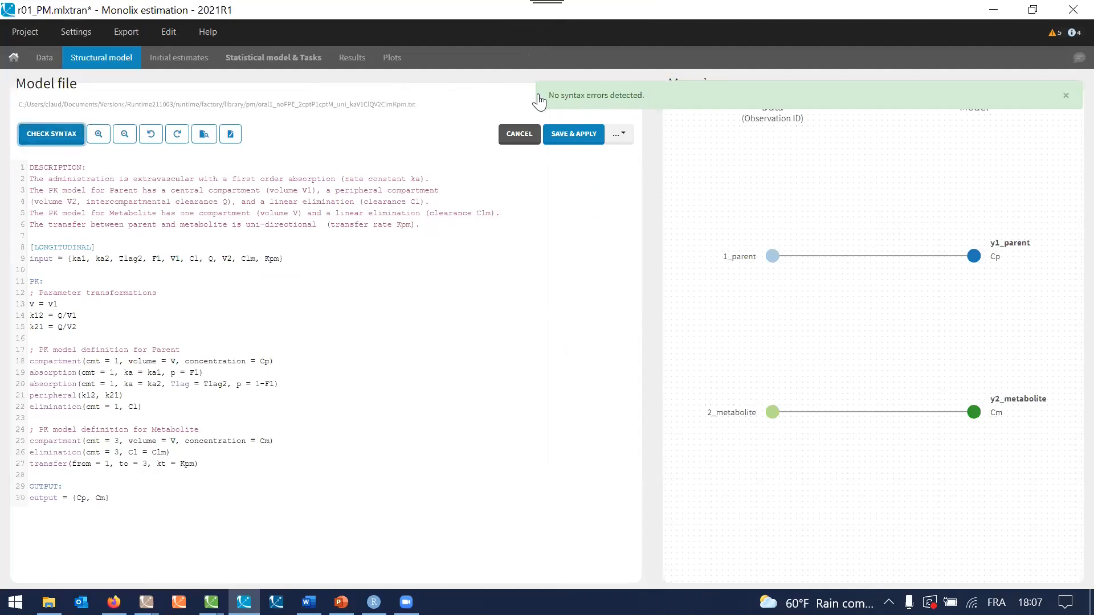
# Step: Save and apply the modified structural model on the Desktop as model_PM_doubleAbs
pyautogui.click(589, 138)
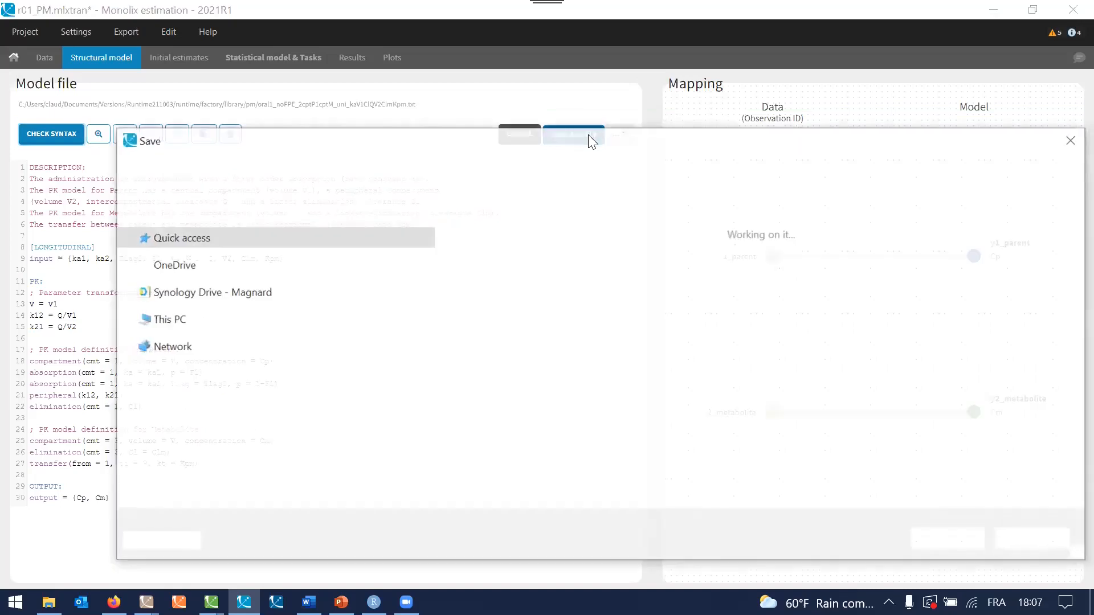
pyautogui.click(215, 317)
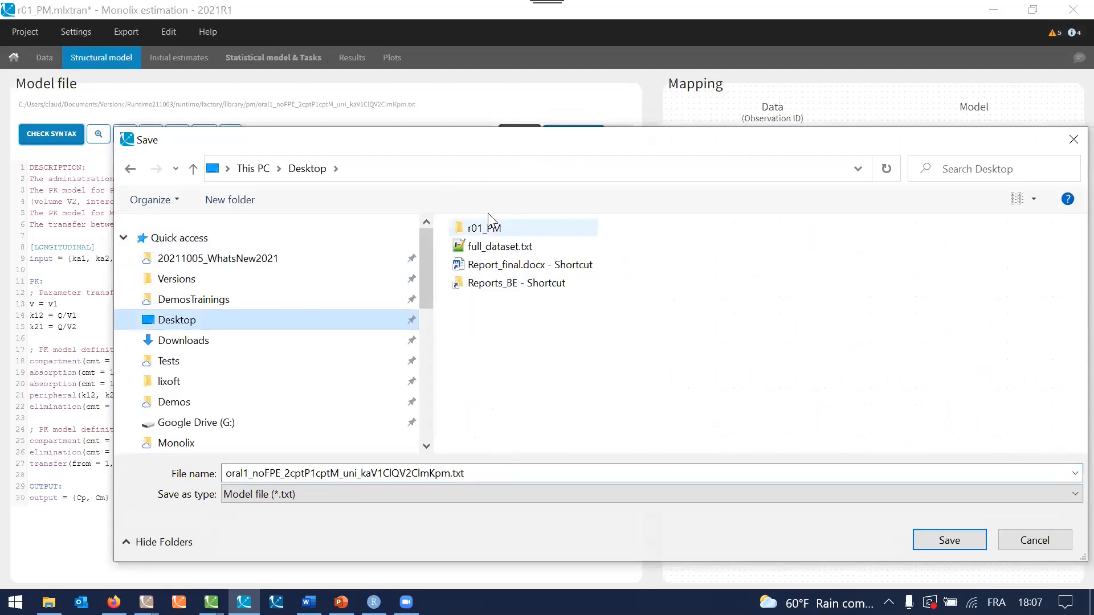
pyautogui.moveTo(456, 149); pyautogui.dragTo(408, 139)
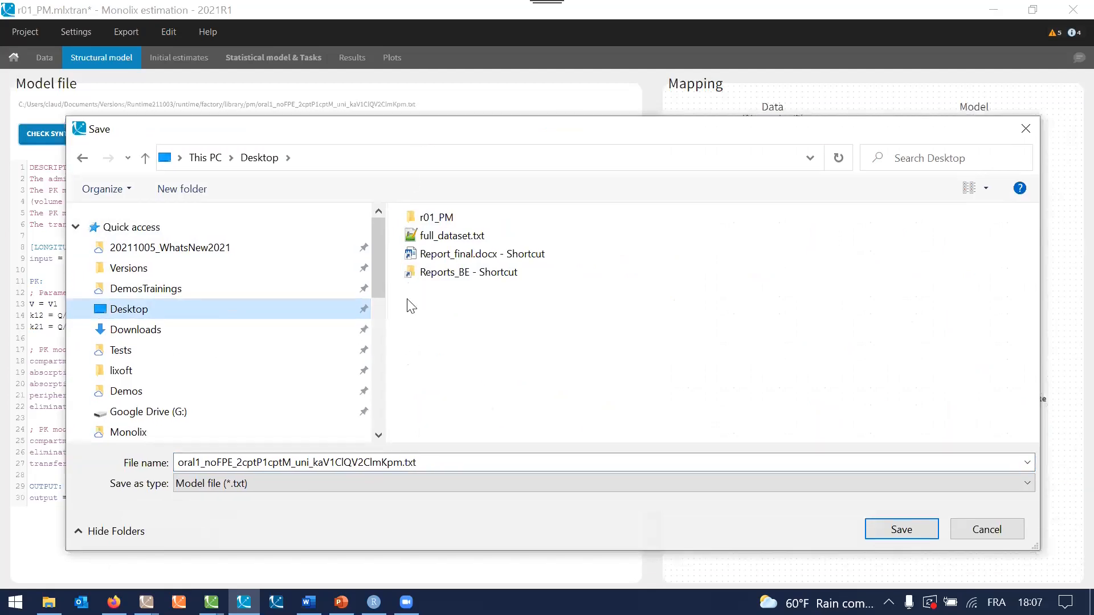
pyautogui.doubleClick(413, 463)
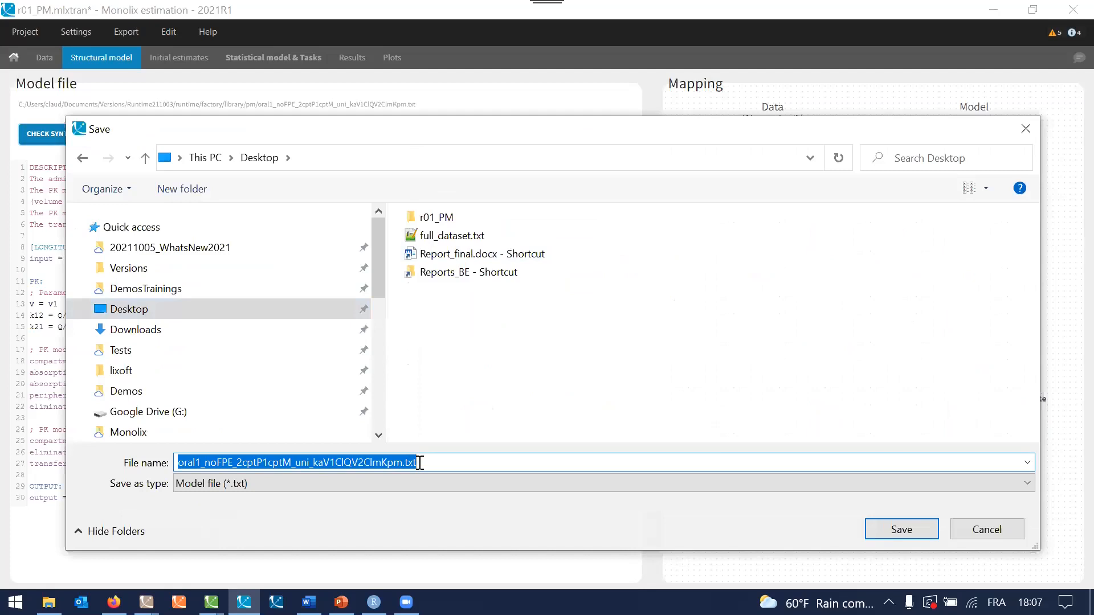
pyautogui.write('model')
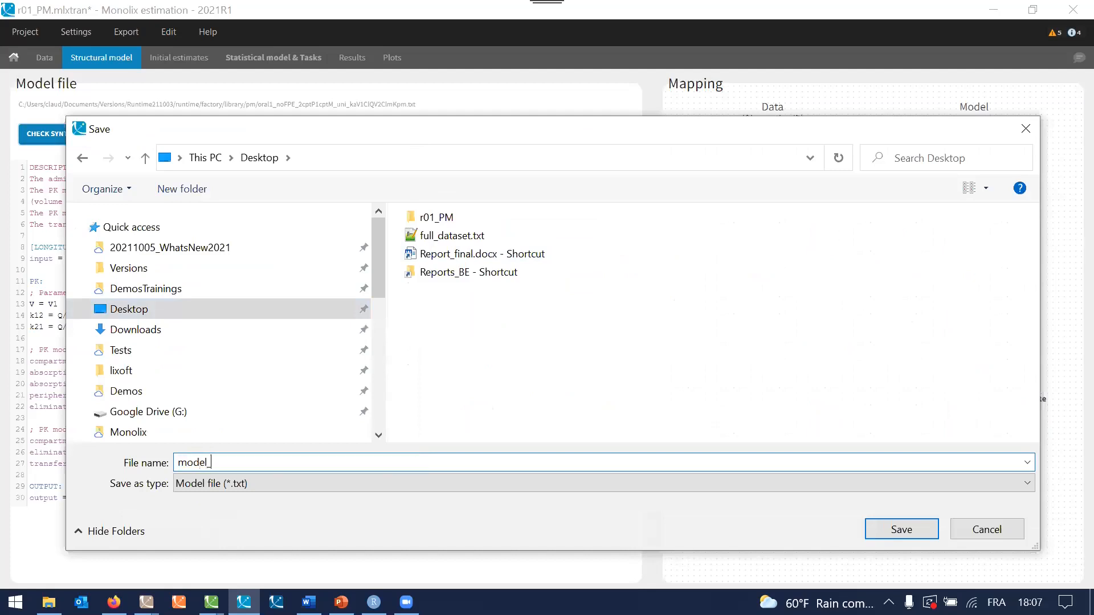
pyautogui.write('_PM_doubleAbs')
pyautogui.click(907, 532)
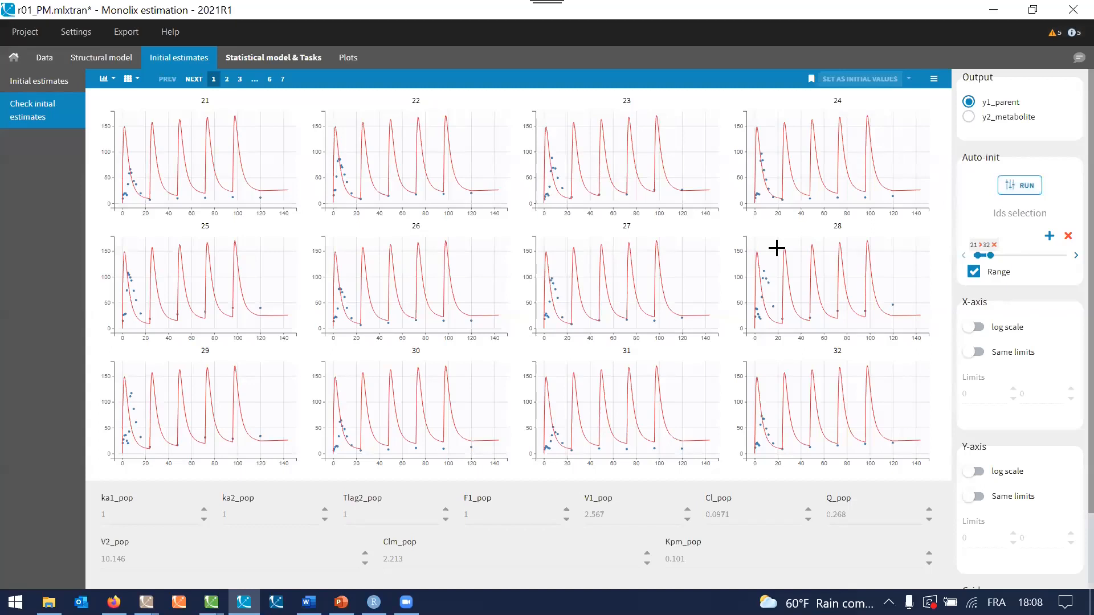
# Step: Use the same x-axis limits with a maximum of 20 for all plots and extend the auto-init ID range to 21–100
pyautogui.click(1011, 350)
pyautogui.doubleClick(1038, 392)
pyautogui.write('20')
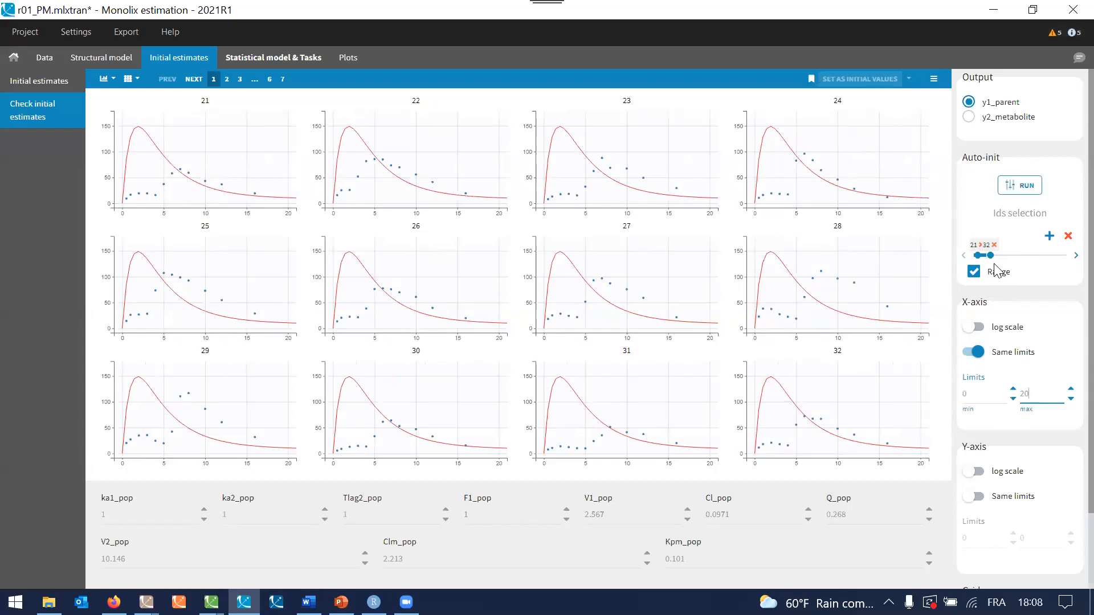
pyautogui.moveTo(990, 255); pyautogui.dragTo(1069, 255)
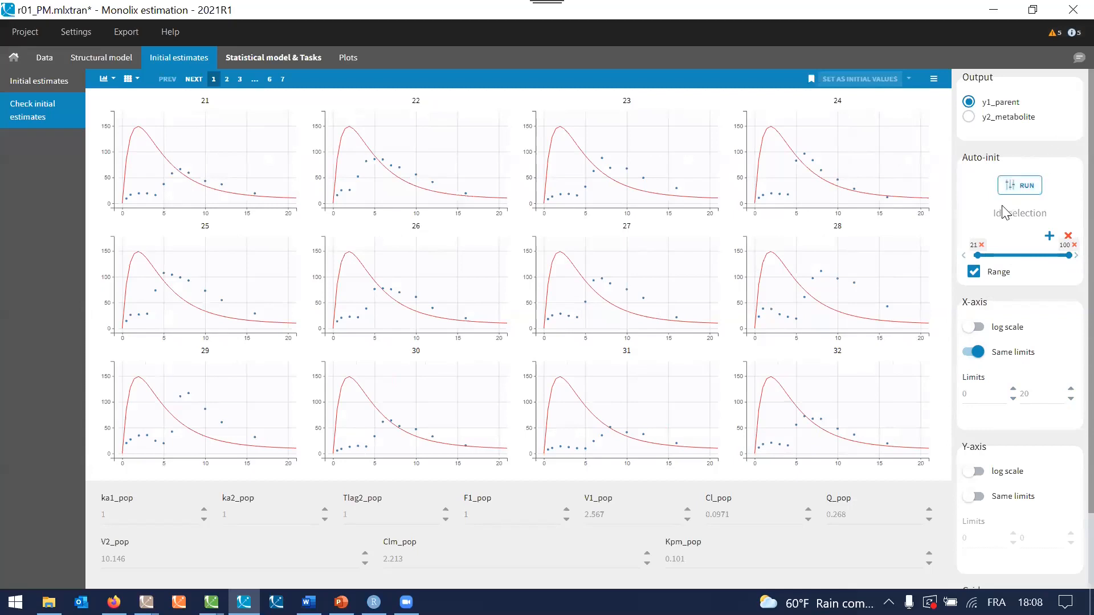
# Step: Run the auto-init on IDs 21–100 for the double-absorption model and display the fits with a log-scaled Y-axis
pyautogui.click(1017, 186)
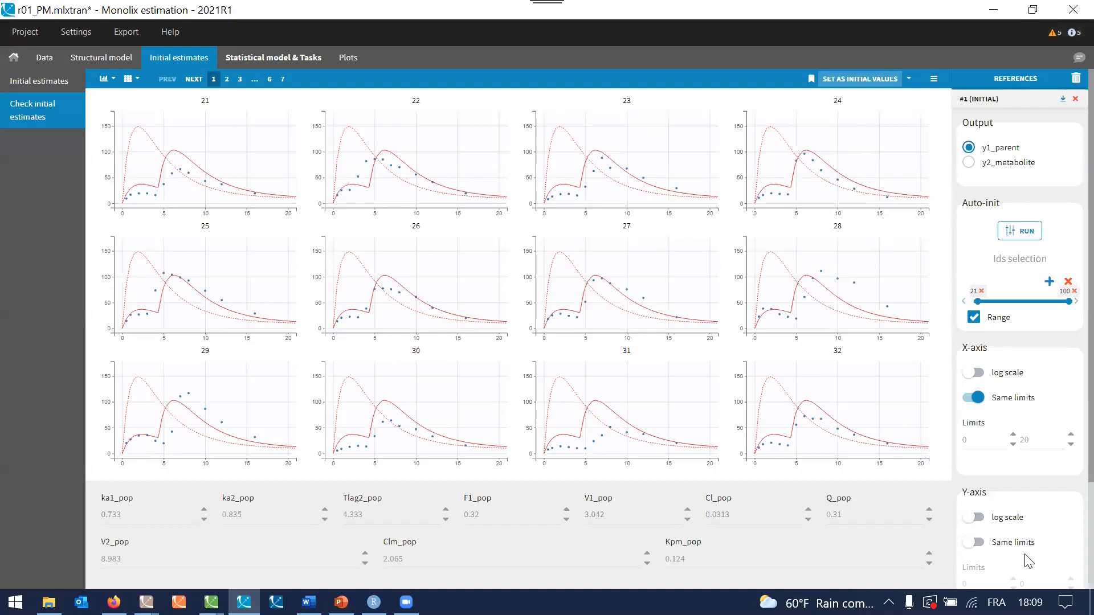
pyautogui.click(1014, 519)
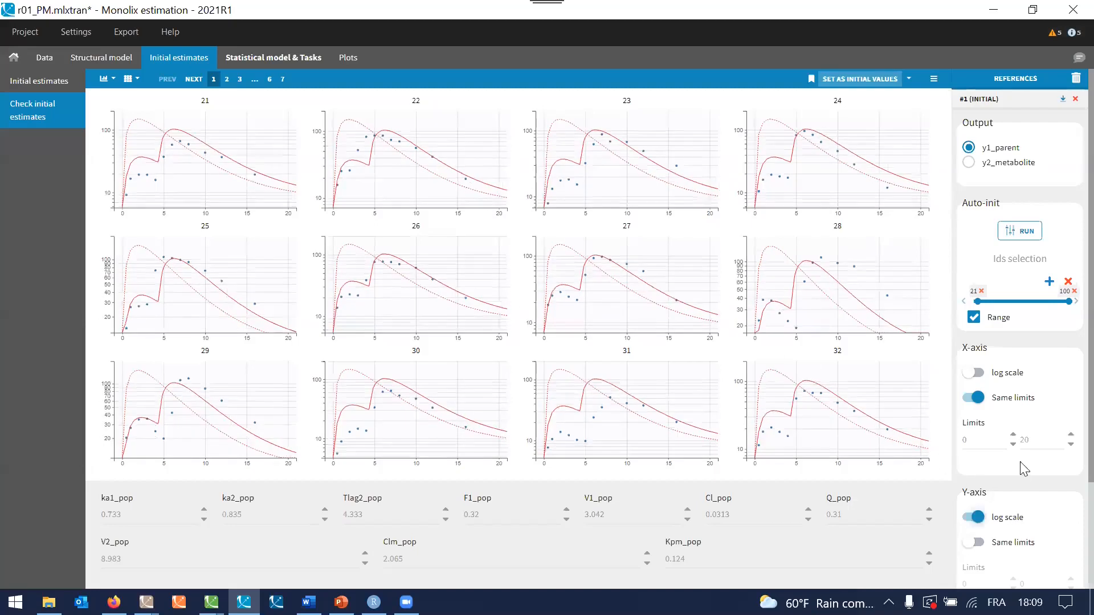
# Step: Check the last page of fits without shared x-axis limits and set the auto-init estimates as initial values
pyautogui.click(283, 80)
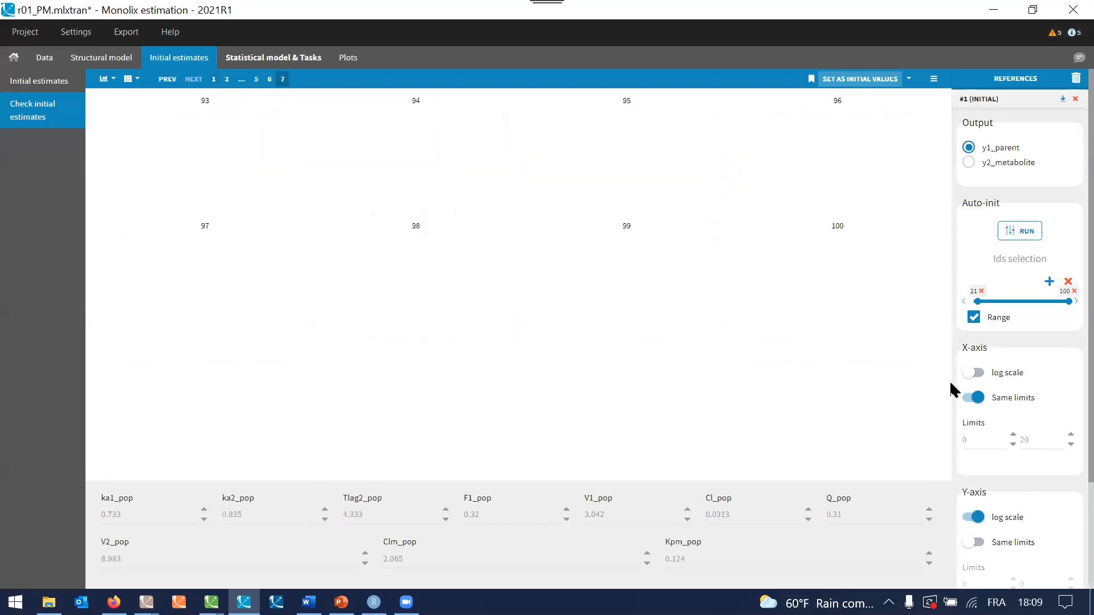
pyautogui.click(1004, 400)
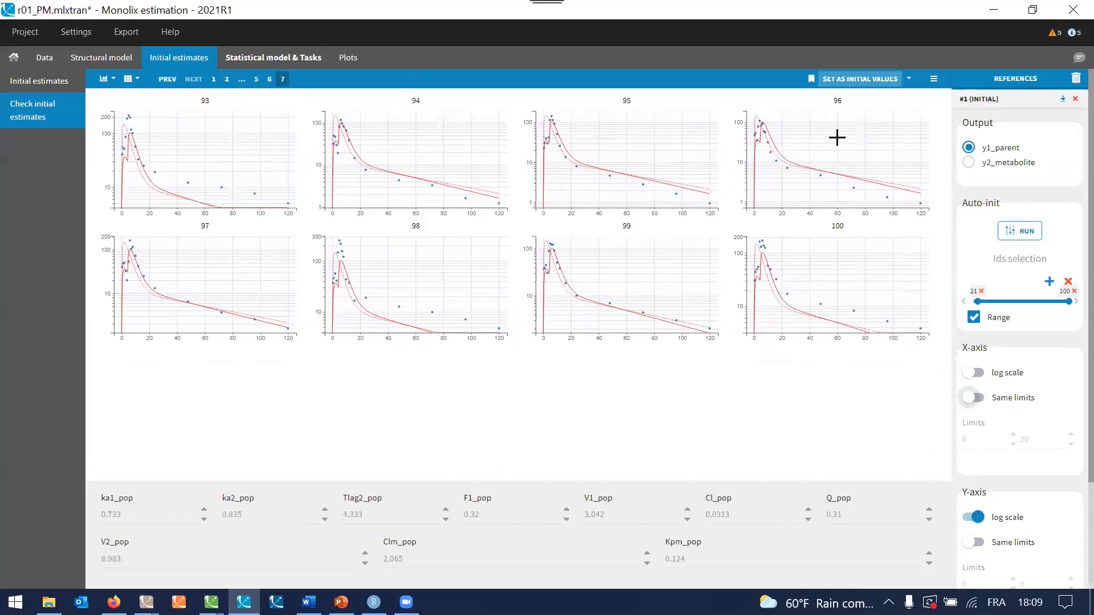
pyautogui.click(864, 78)
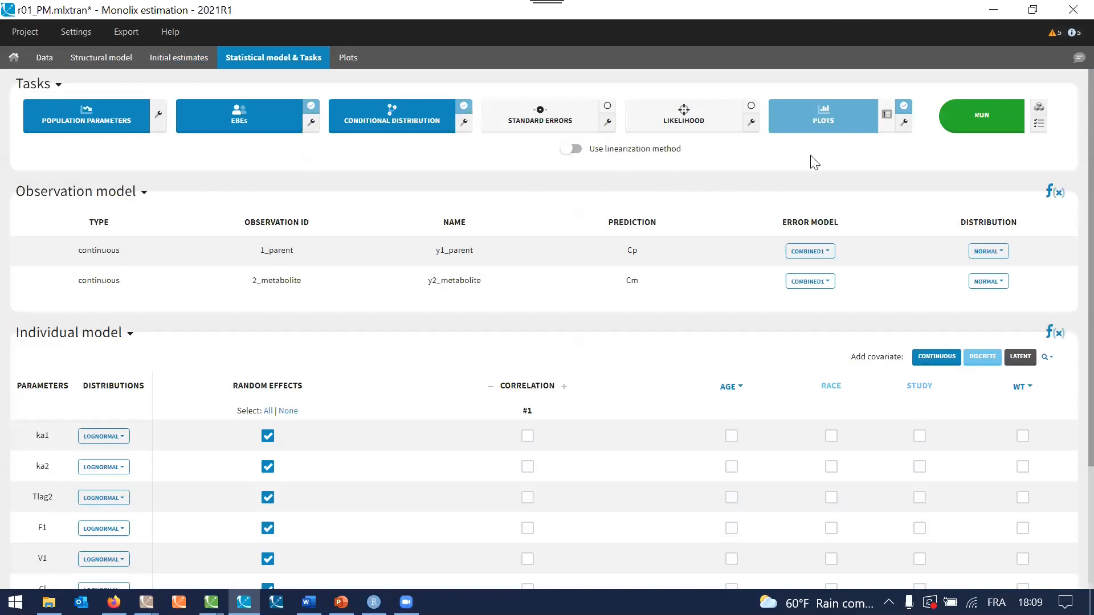
pyautogui.click(993, 121)
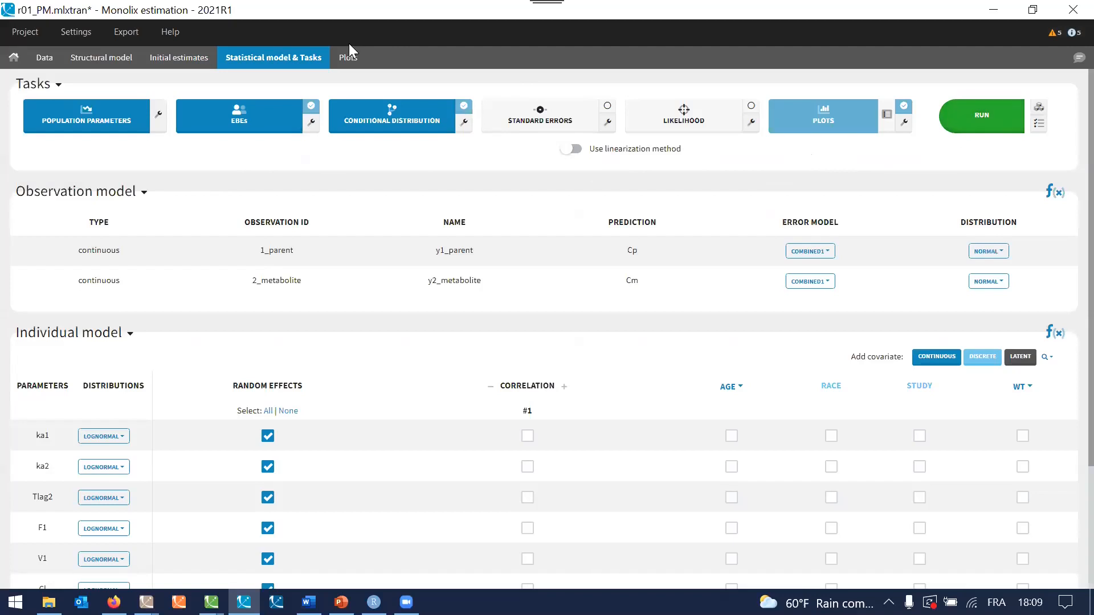
pyautogui.click(979, 134)
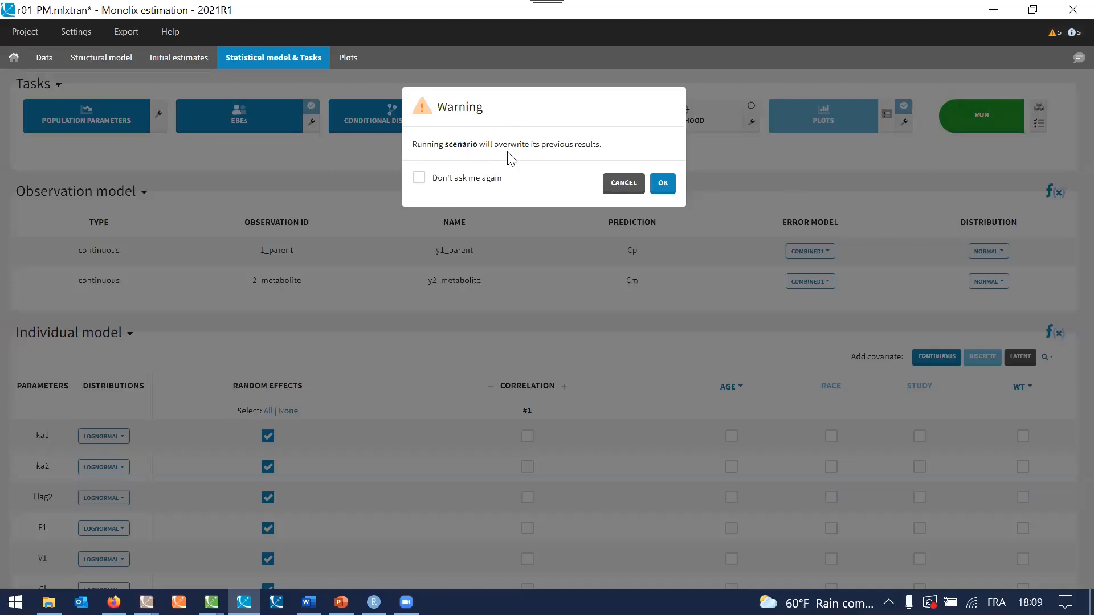
pyautogui.click(621, 183)
# Step: Save the project on the Desktop as r02_PM_doubleAbs.mlxtran and run the estimation scenario
pyautogui.click(25, 32)
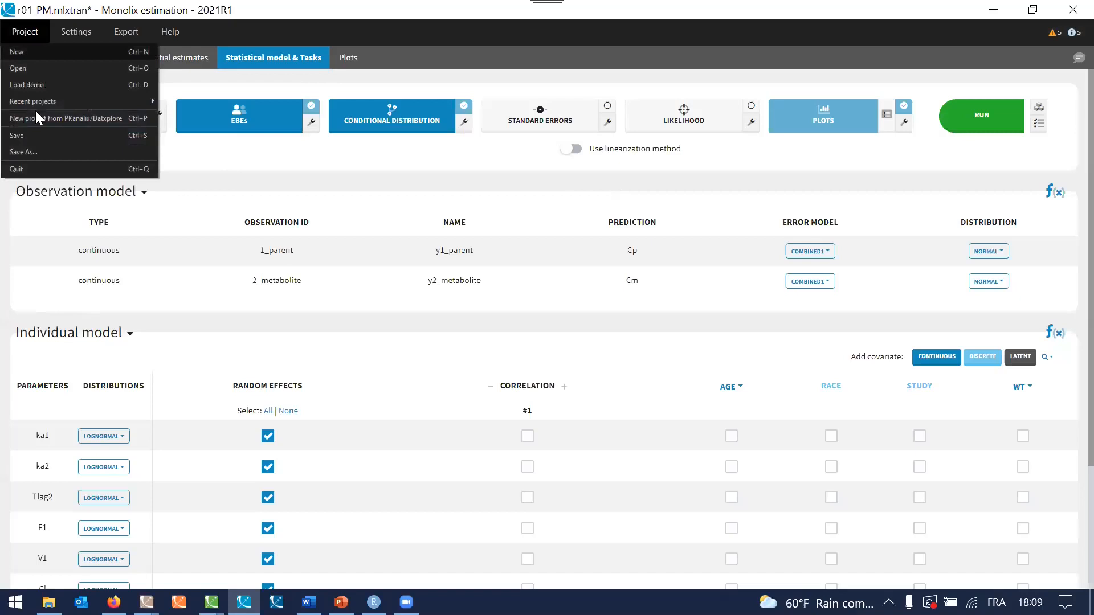
pyautogui.click(40, 152)
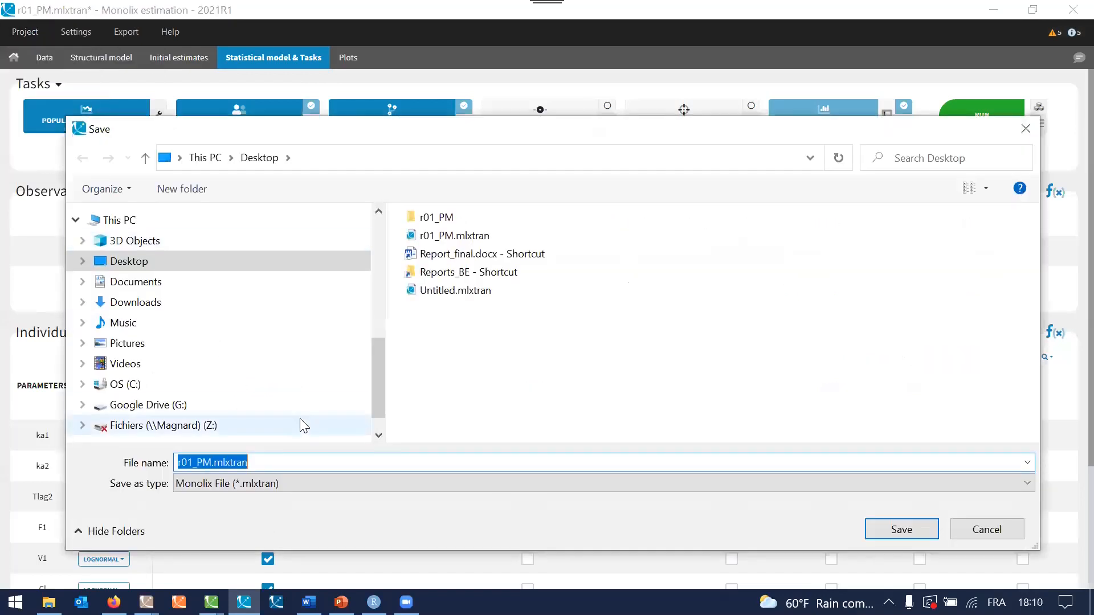
pyautogui.press('BackSpace')
pyautogui.write('2')
pyautogui.write('_PM_doubleA')
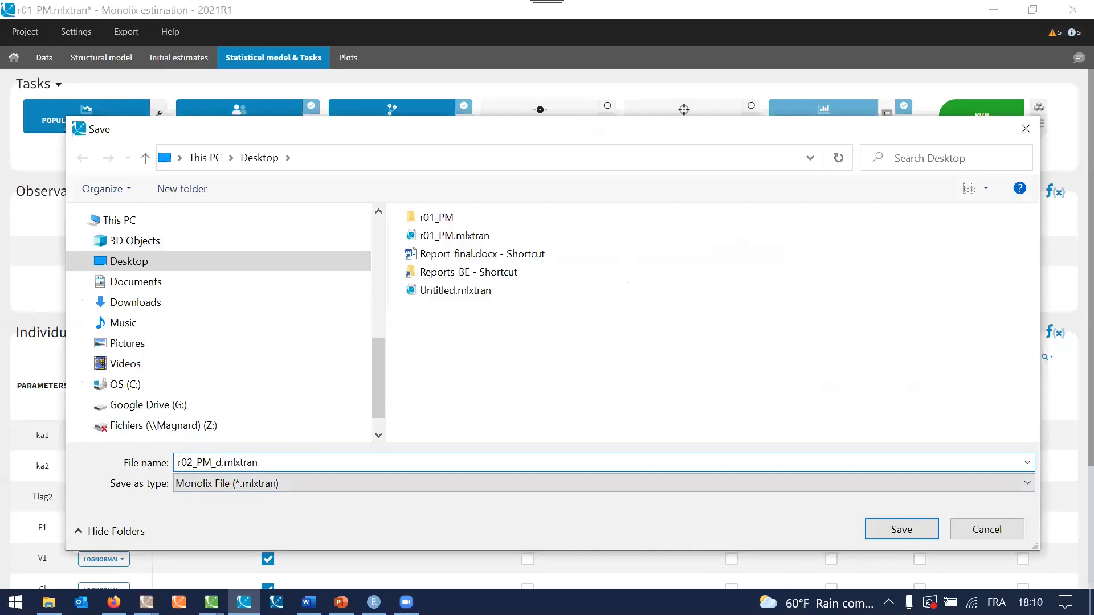
pyautogui.write('bs')
pyautogui.click(934, 531)
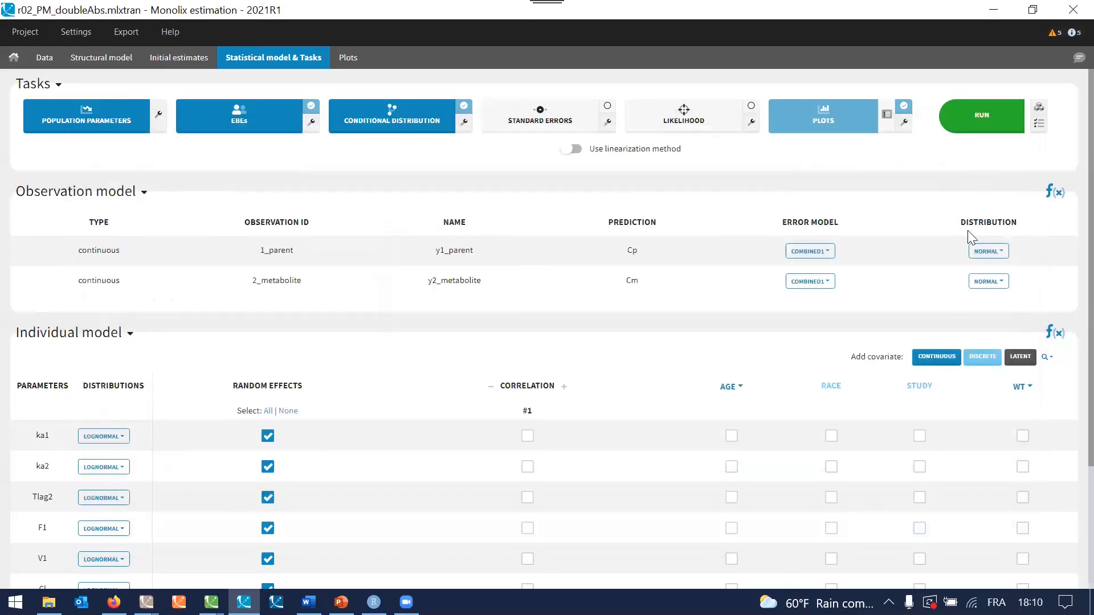
pyautogui.click(981, 127)
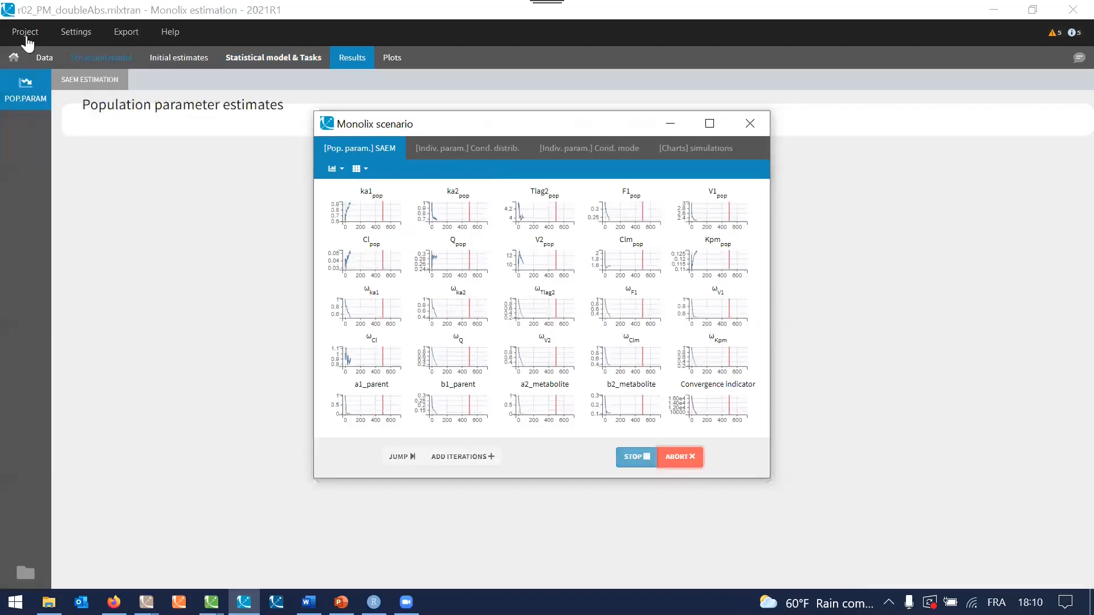
# Step: Abort the running scenario and open r02_PM_doubleAbs_COSSAC.mlxtran from the Monolix folder of 20211005_WhatsNew2021
pyautogui.click(25, 32)
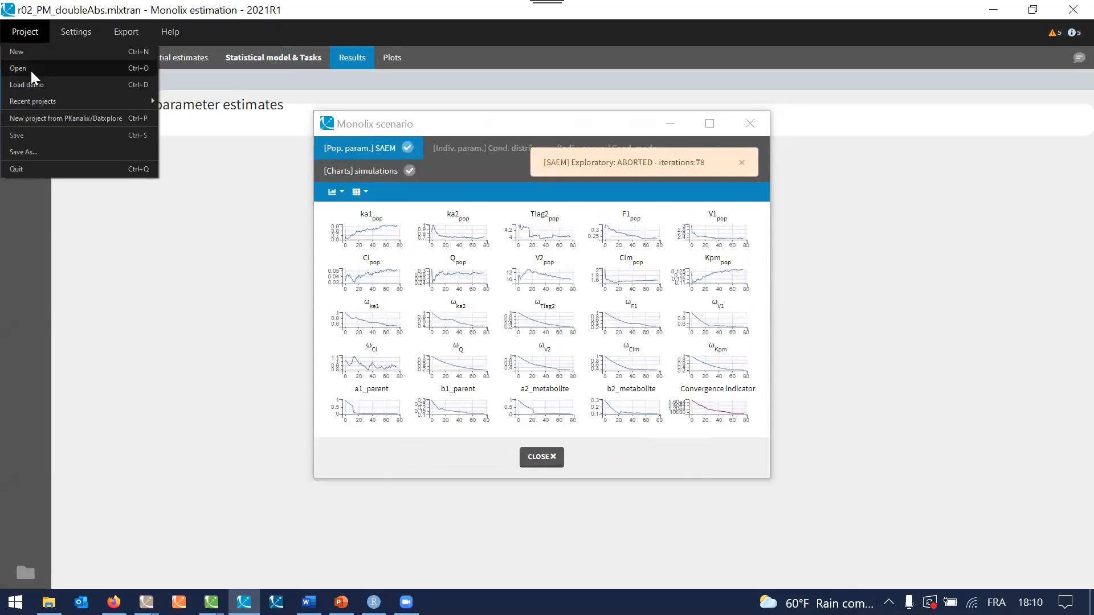
pyautogui.click(30, 69)
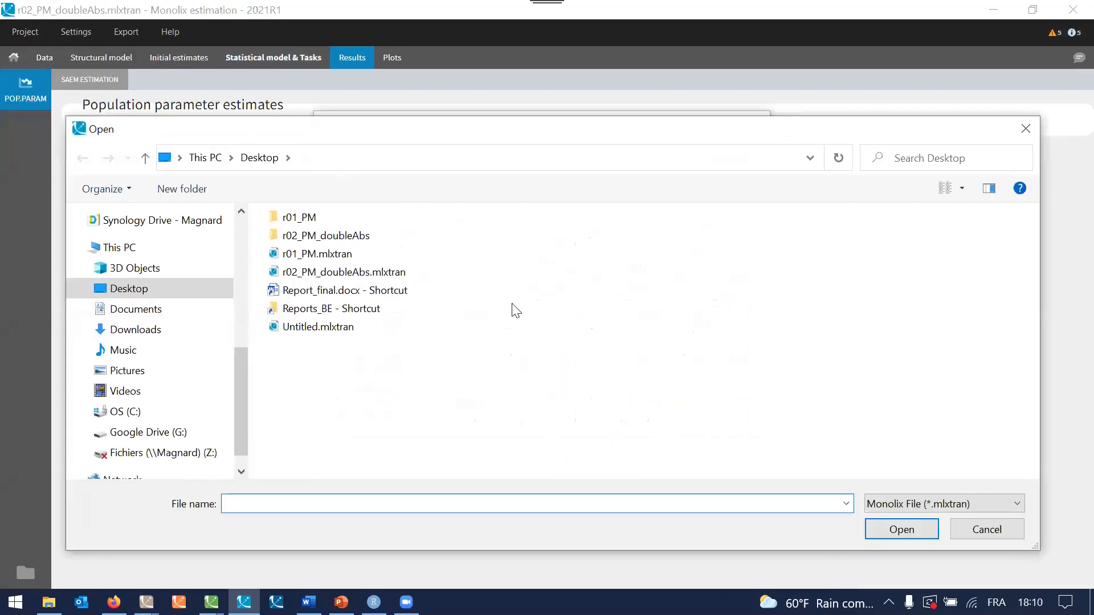
pyautogui.scroll(5, 177, 237)
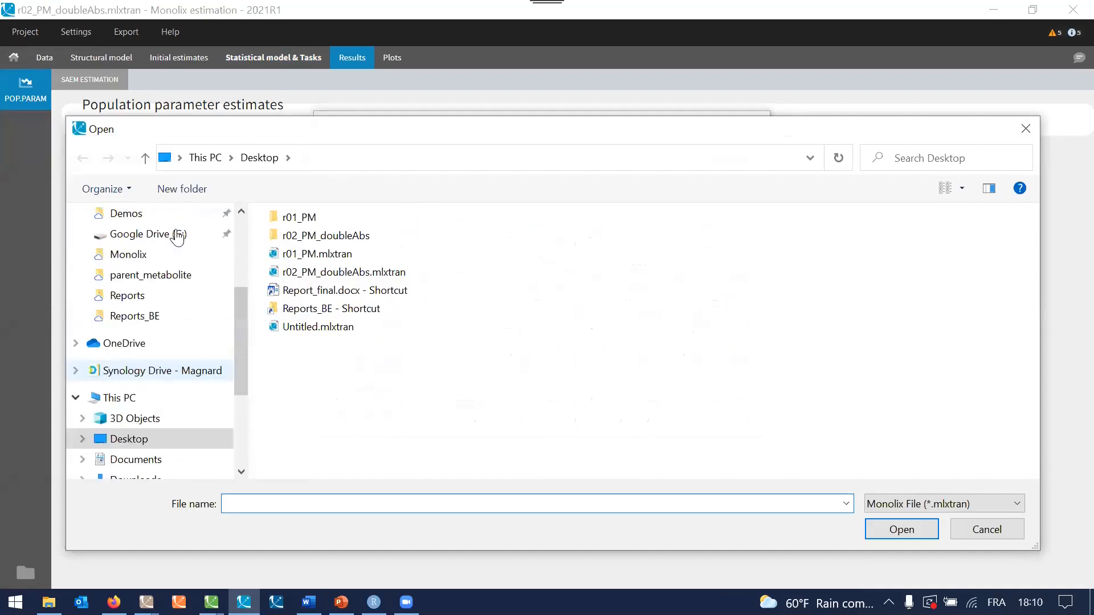
pyautogui.click(192, 257)
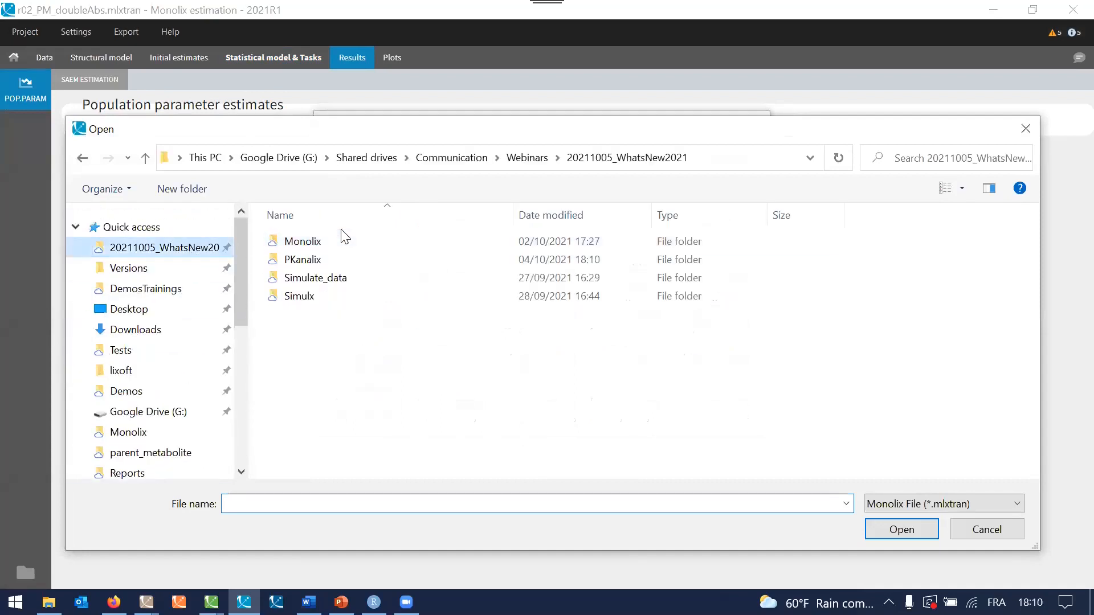
pyautogui.doubleClick(339, 242)
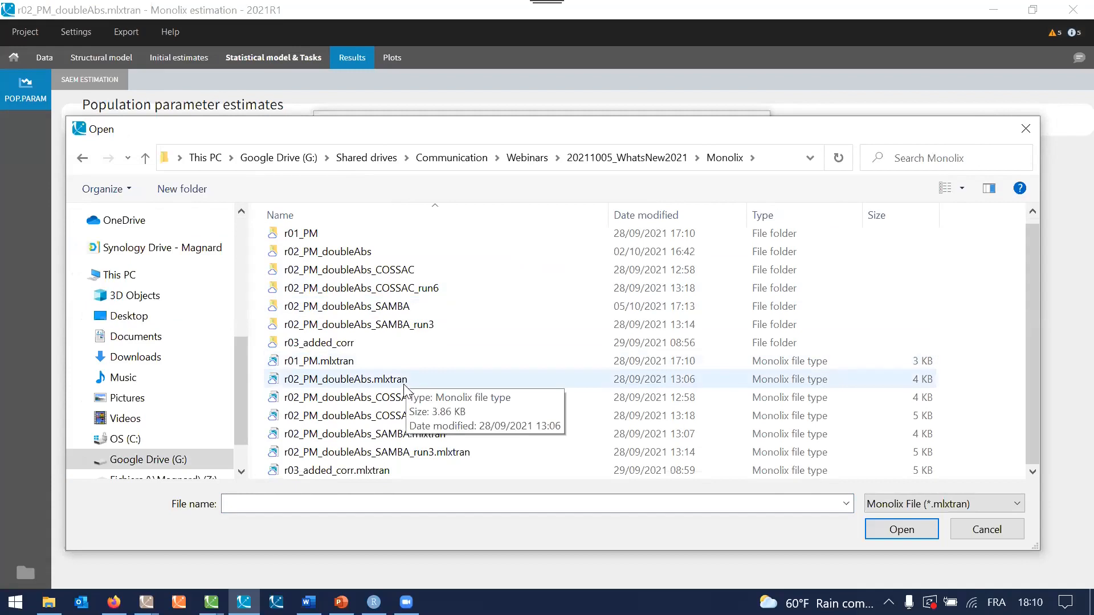
pyautogui.doubleClick(401, 399)
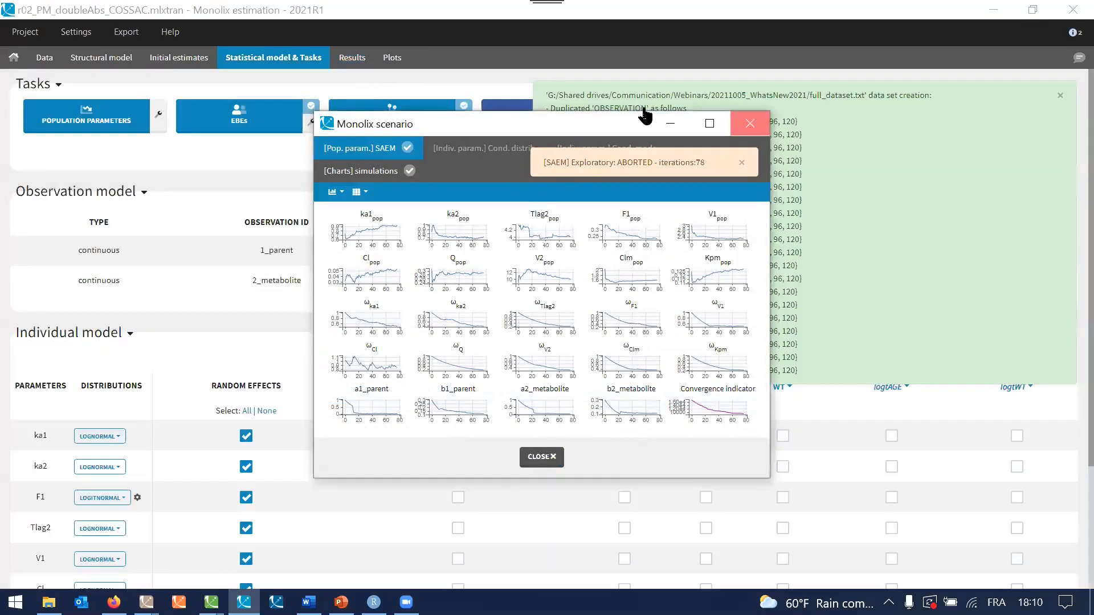
# Step: Generate the plots and examine the visual predictive checks of y1_parent and y2_metabolite
pyautogui.click(393, 59)
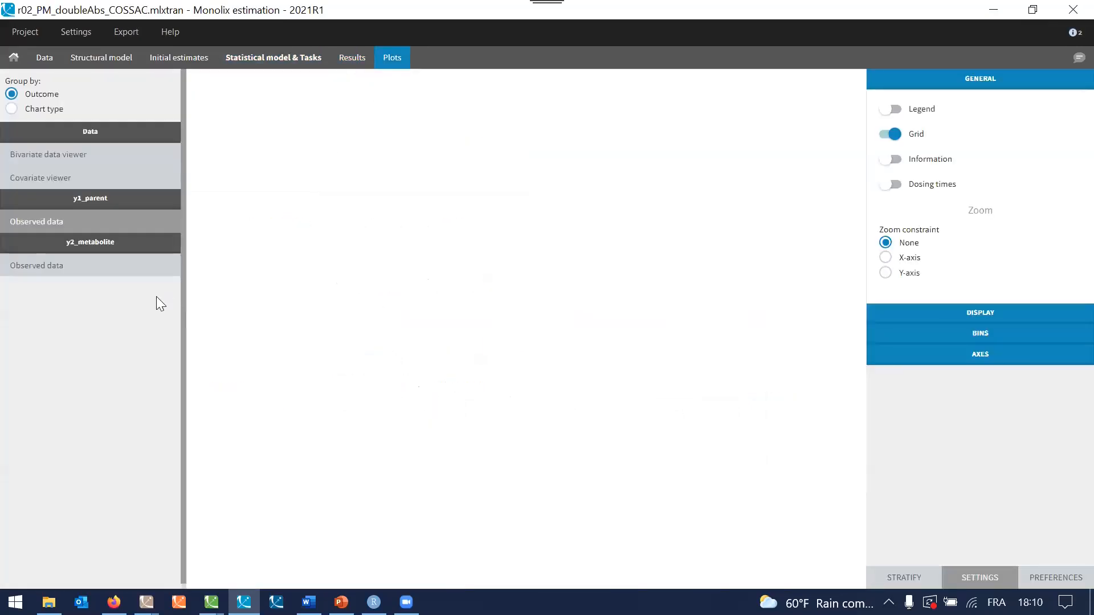
pyautogui.click(310, 58)
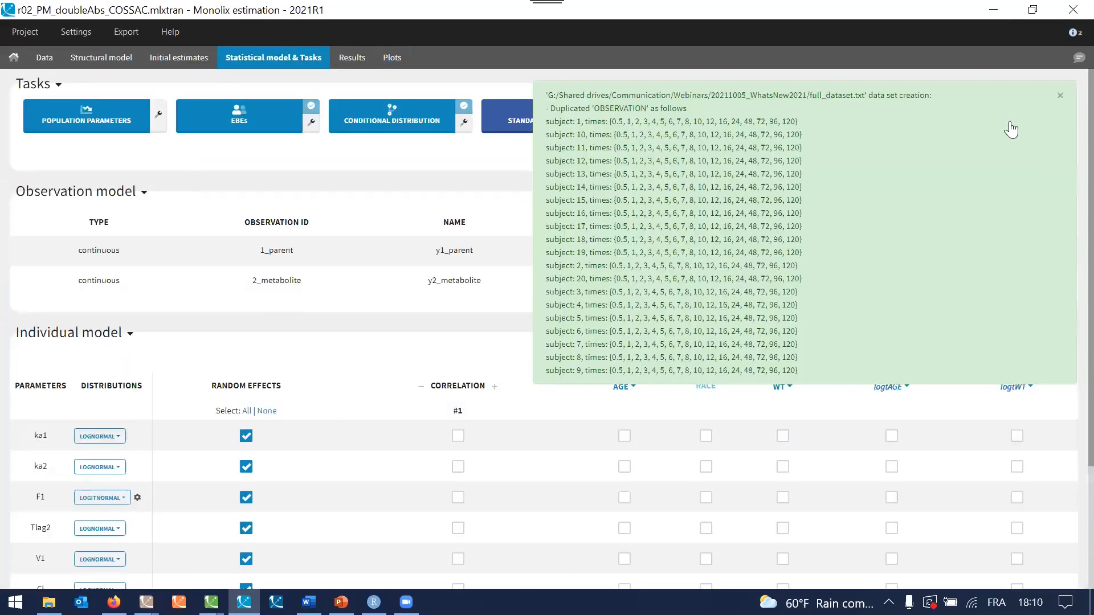
pyautogui.click(778, 131)
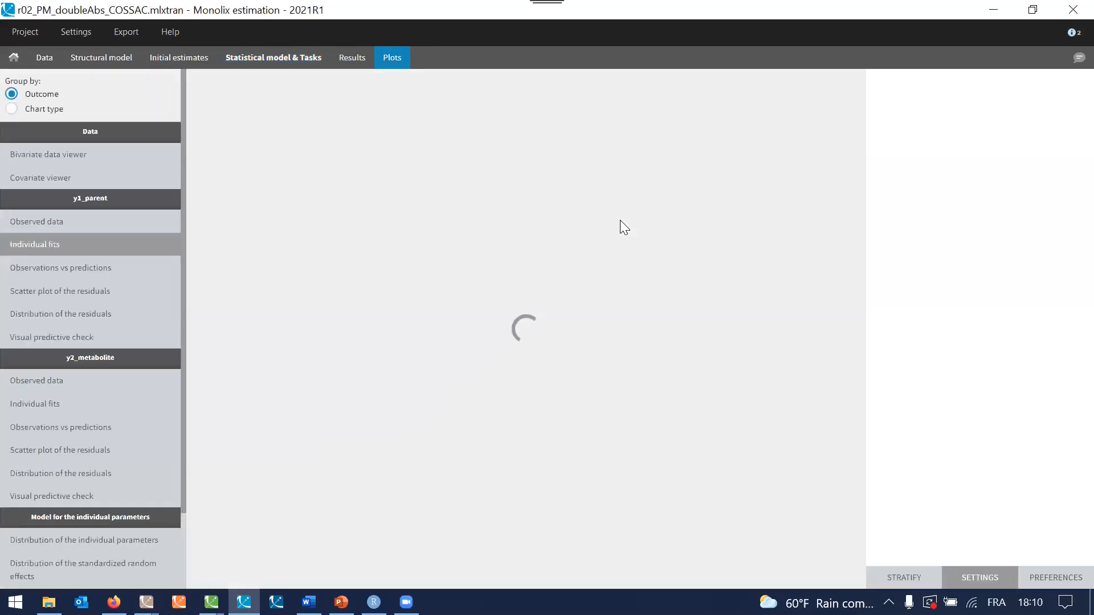
pyautogui.click(124, 343)
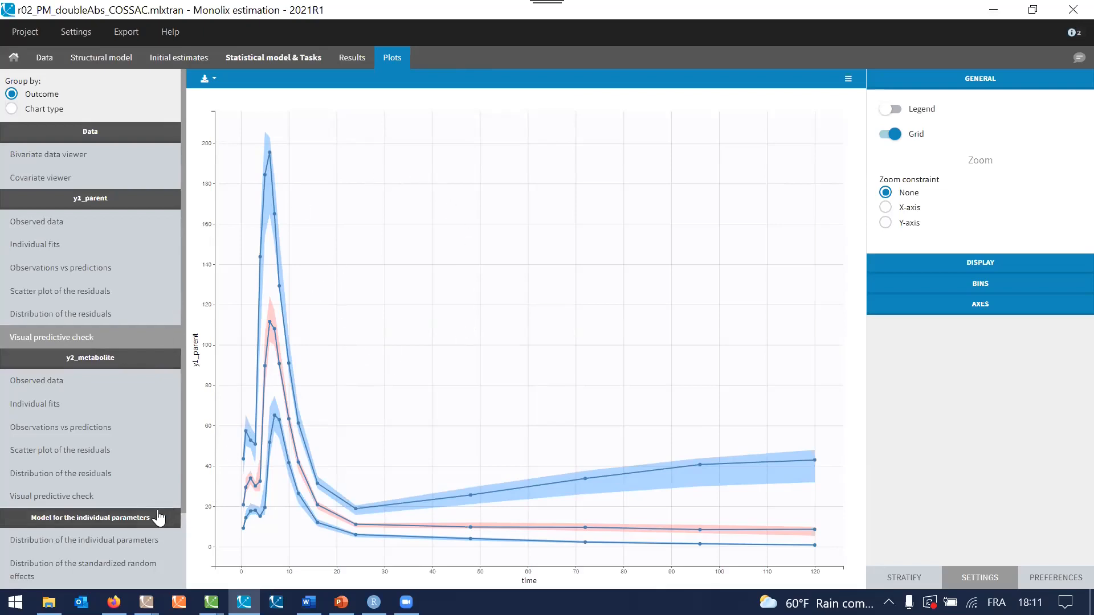
pyautogui.click(117, 504)
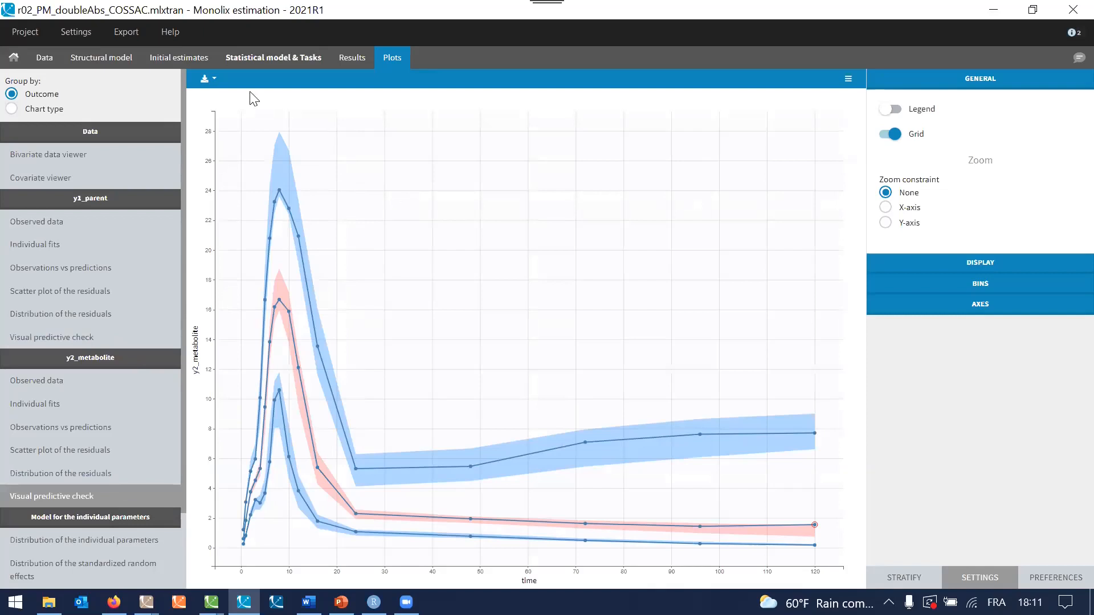
# Step: Examine the random effects versus covariates test results and the proposed statistical model
pyautogui.click(352, 58)
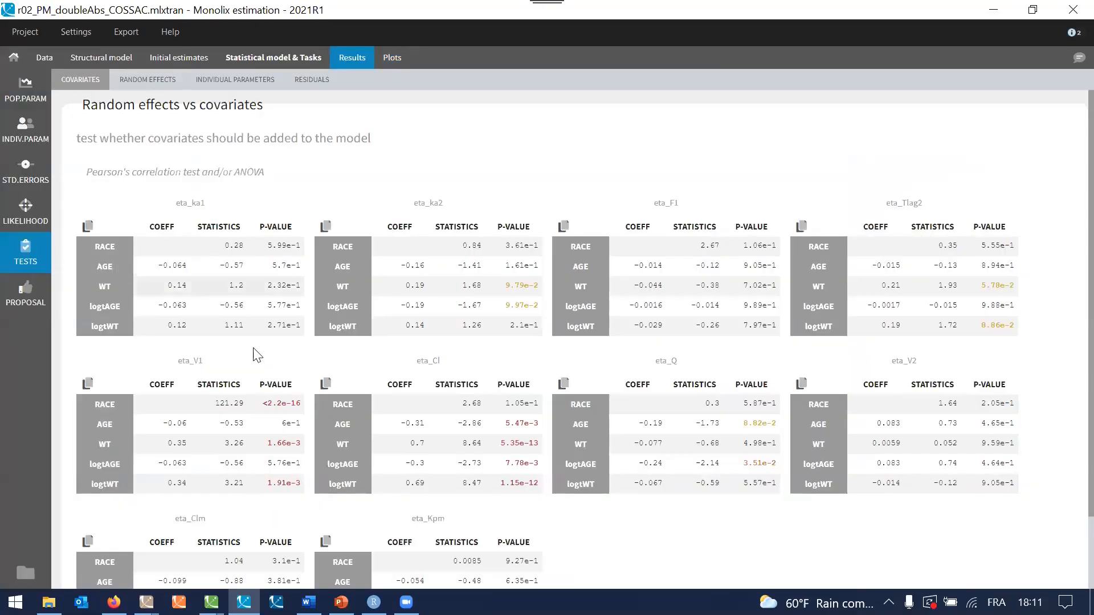
pyautogui.scroll(-1, 255, 357)
pyautogui.scroll(-1, 255, 354)
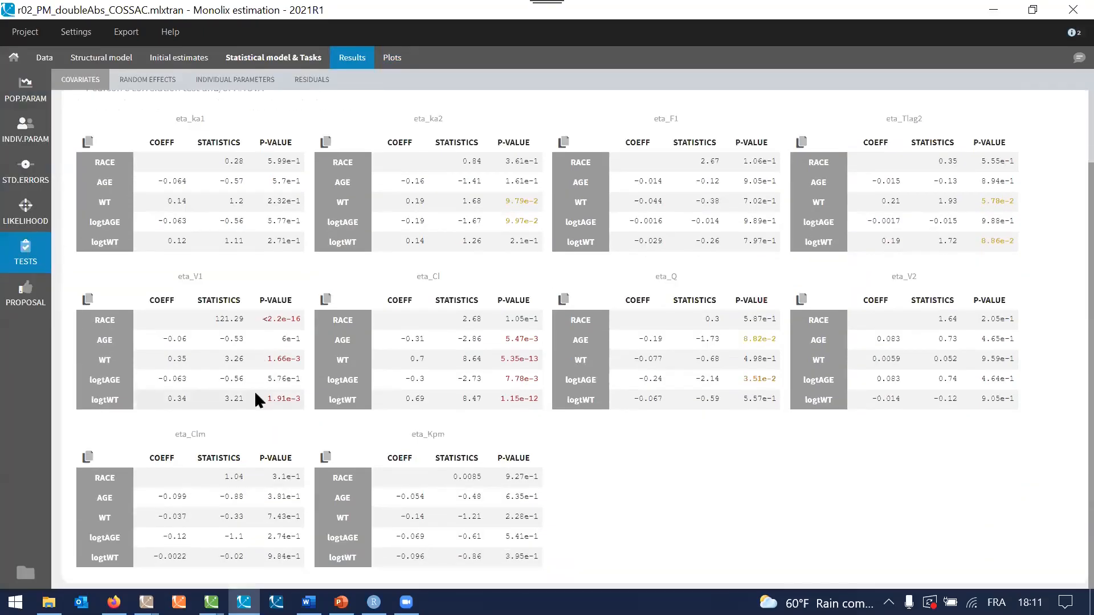
pyautogui.click(28, 311)
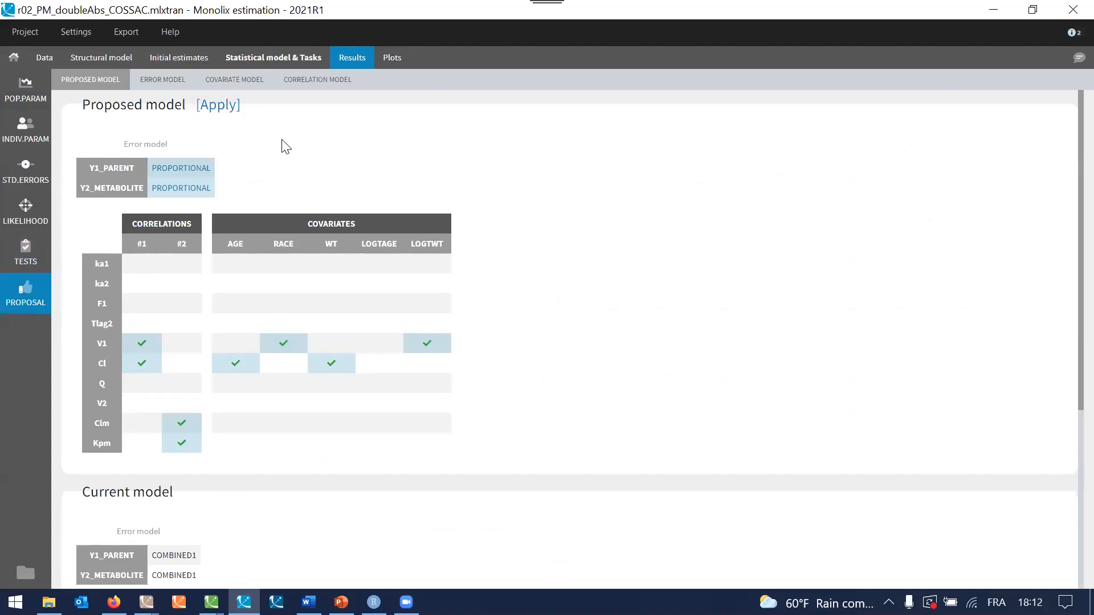
# Step: Open the automatic covariate model building and examine the COSSAC covariate selection, locked relationships and iteration results
pyautogui.click(300, 59)
pyautogui.click(1040, 107)
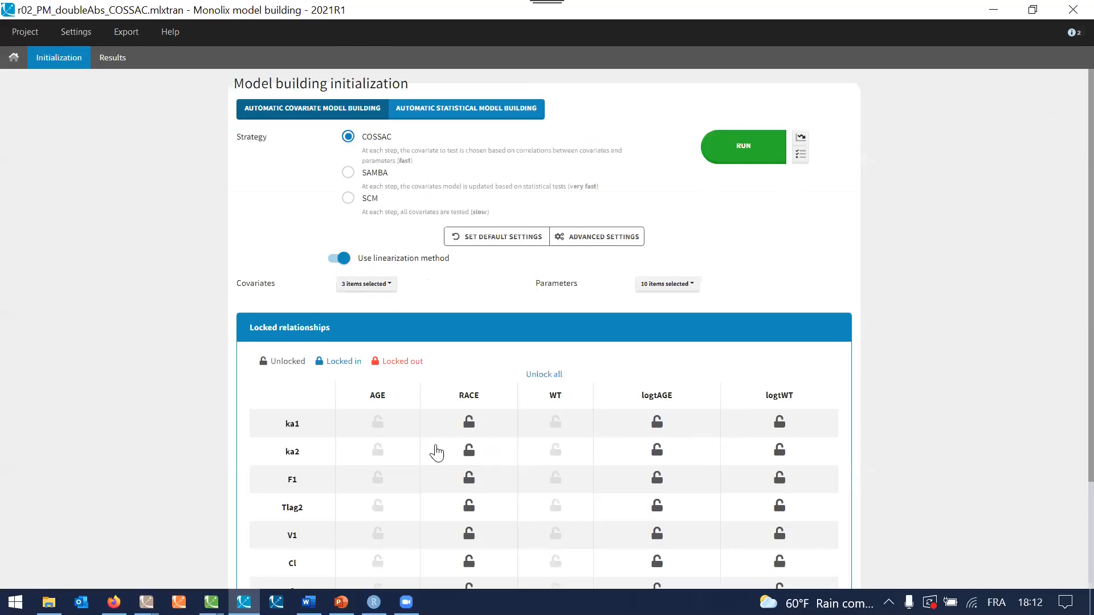
pyautogui.click(360, 285)
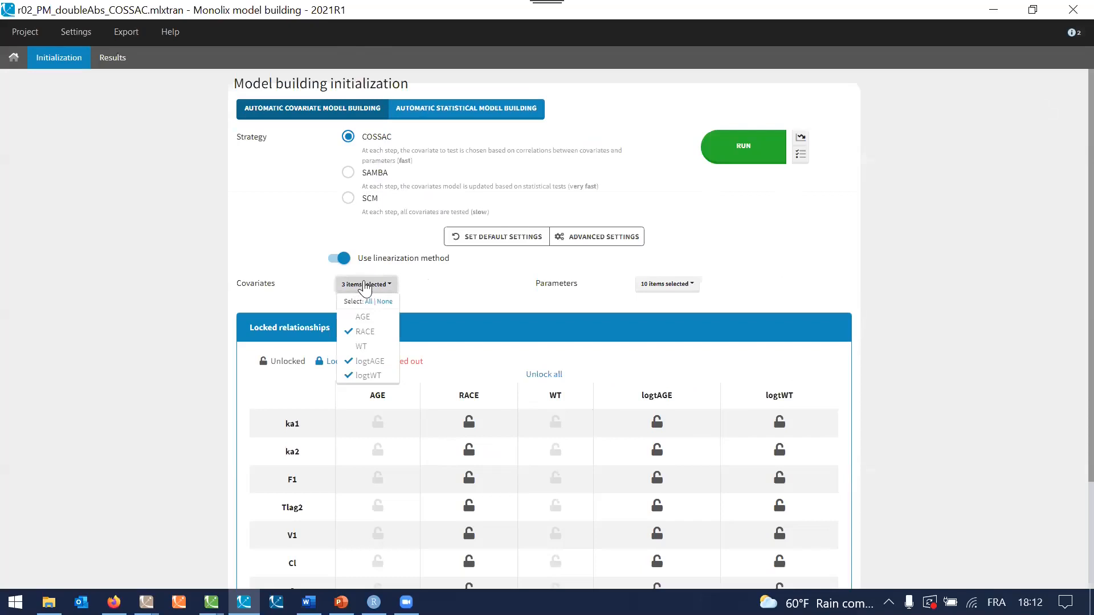
pyautogui.click(366, 285)
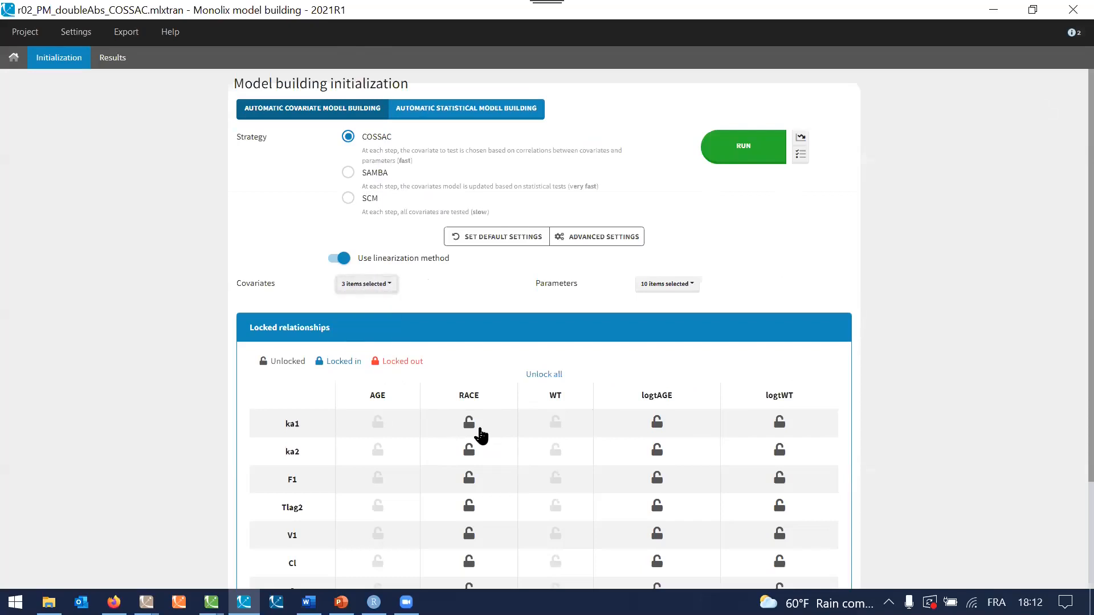
pyautogui.click(475, 433)
pyautogui.click(476, 434)
pyautogui.click(113, 64)
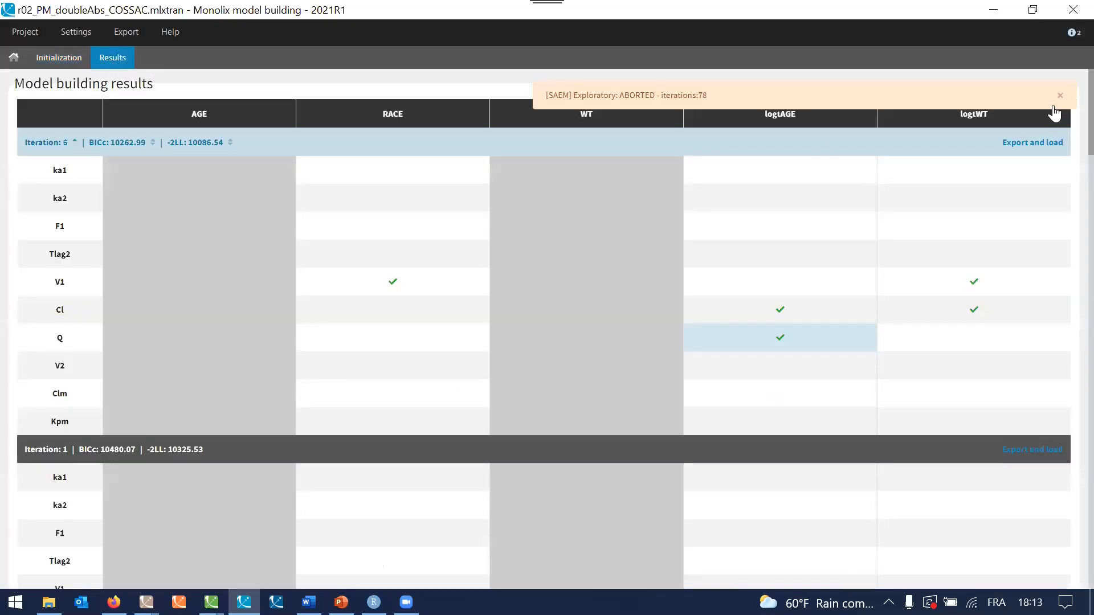
pyautogui.click(1059, 98)
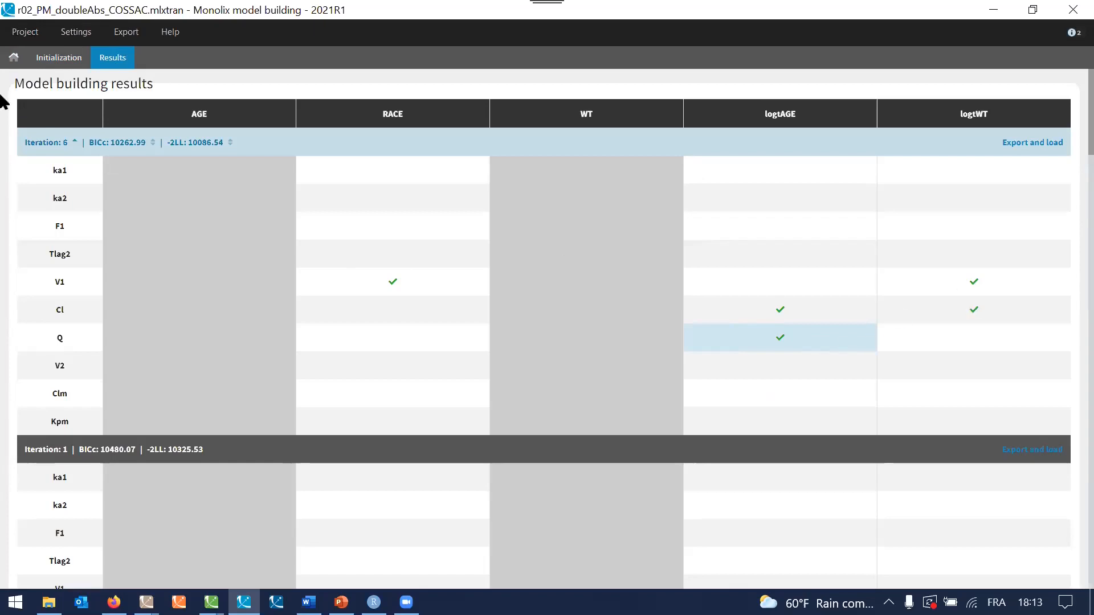
# Step: Open the r02_PM_doubleAbs_SAMBA.mlxtran project and display its model building results
pyautogui.click(19, 33)
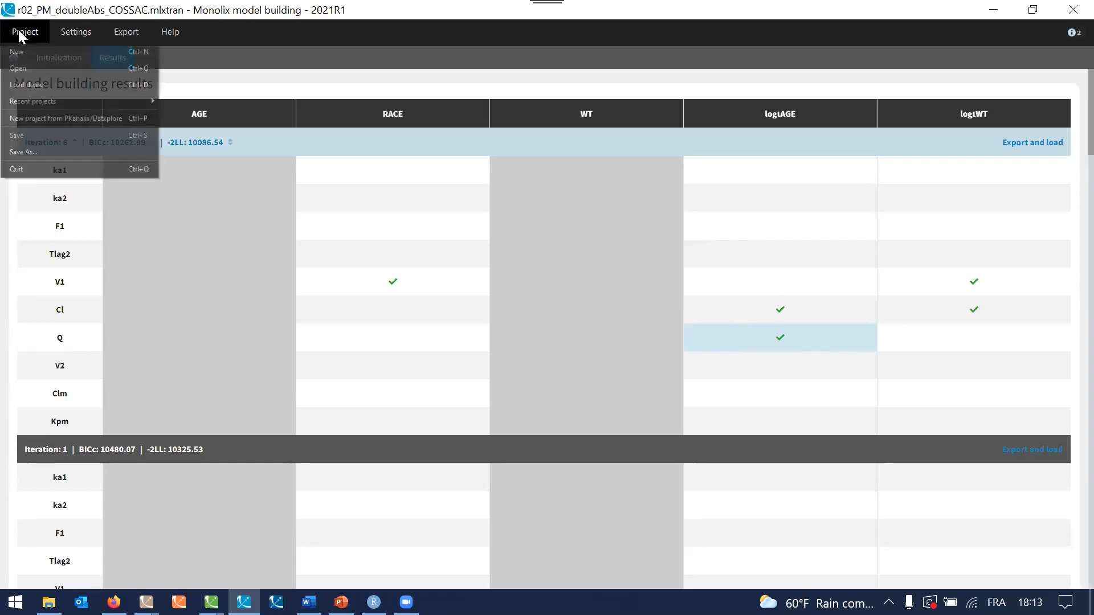
pyautogui.click(19, 69)
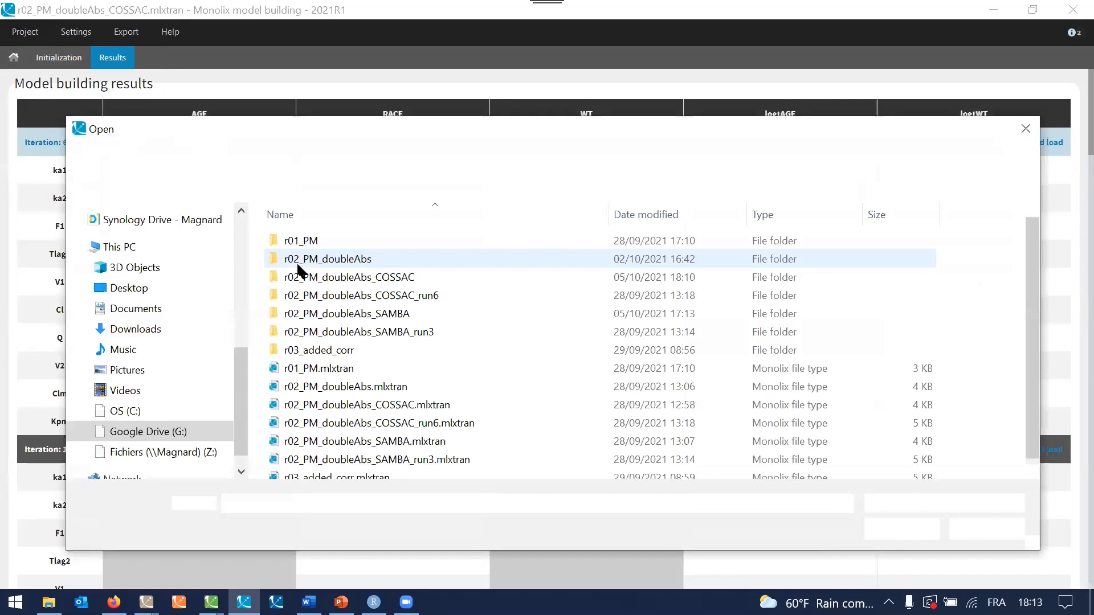
pyautogui.doubleClick(360, 435)
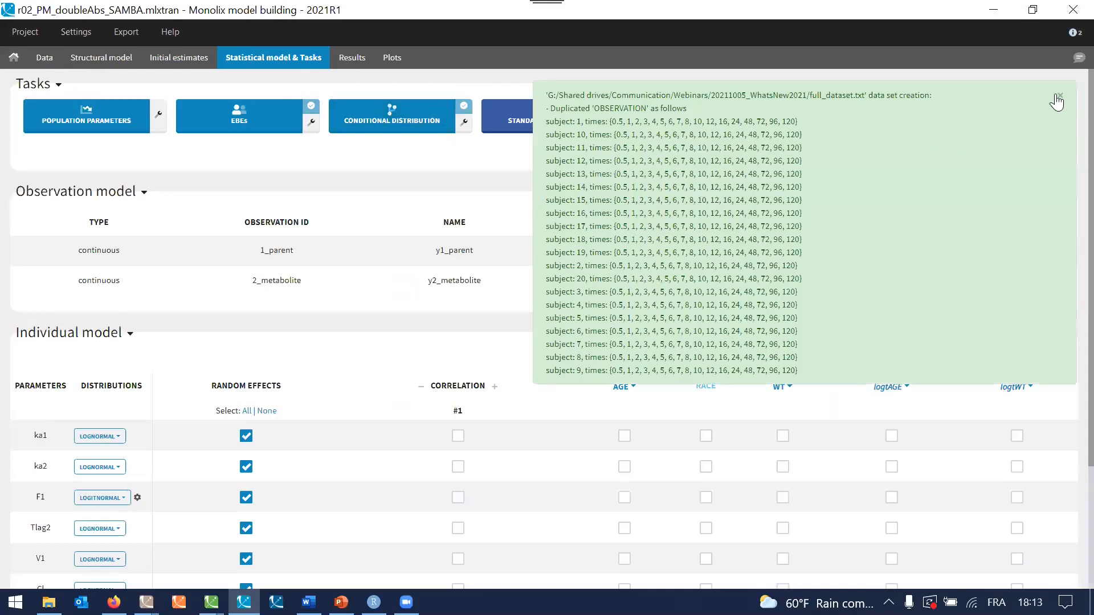
pyautogui.click(1059, 96)
pyautogui.click(1041, 108)
pyautogui.click(120, 63)
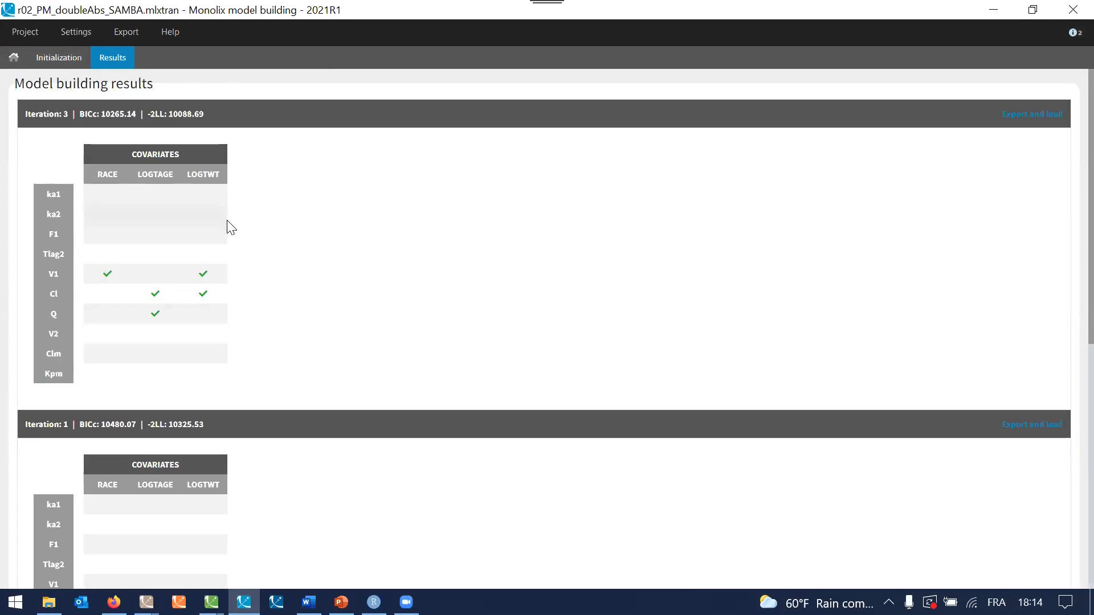
# Step: Switch to Sycomore, open the Model_building.syc project, and enlarge the run table and hierarchy tree area
pyautogui.scroll(-2, 316, 291)
pyautogui.scroll(2, 317, 293)
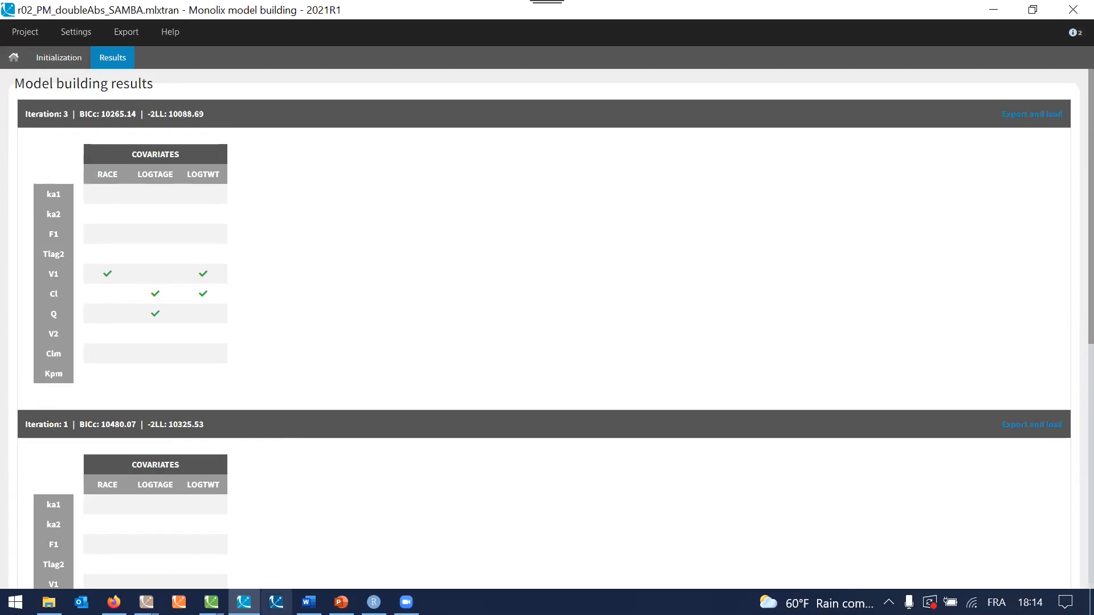
pyautogui.click(276, 602)
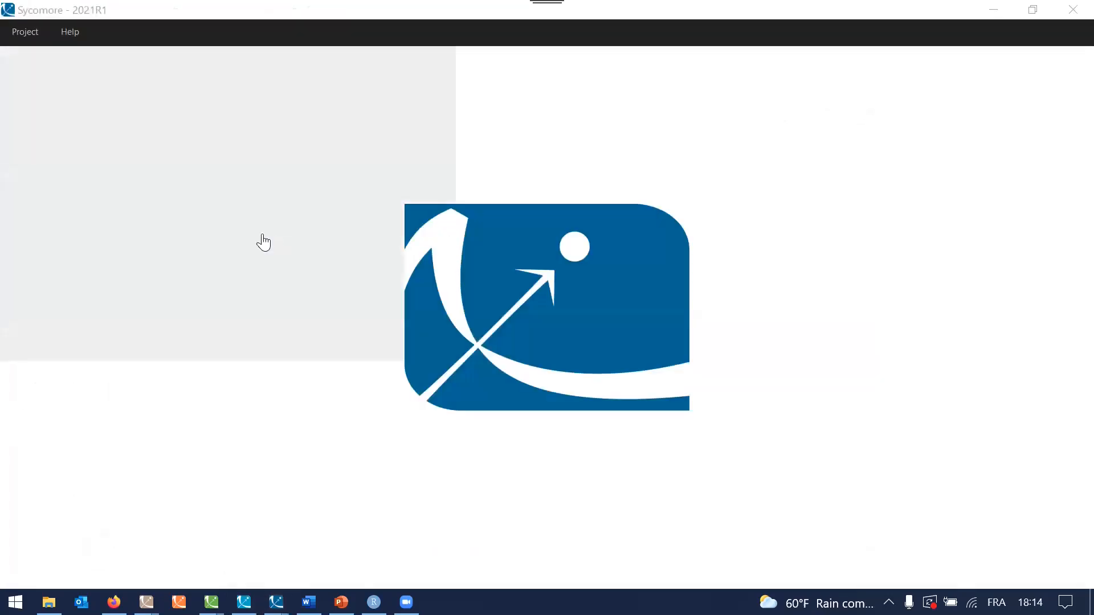
pyautogui.click(197, 149)
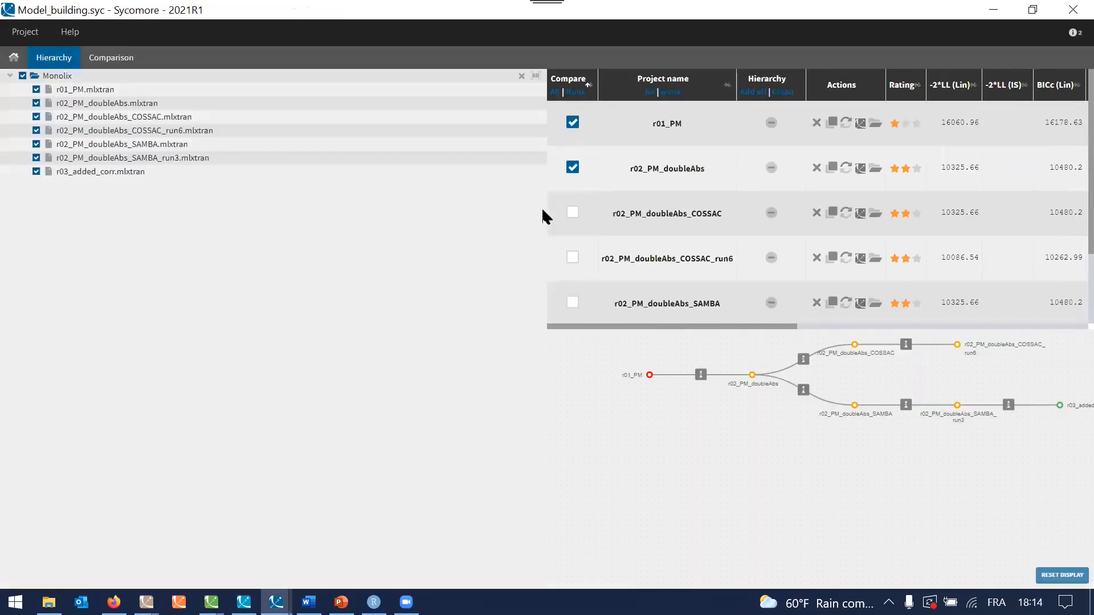
pyautogui.moveTo(547, 205); pyautogui.dragTo(211, 241)
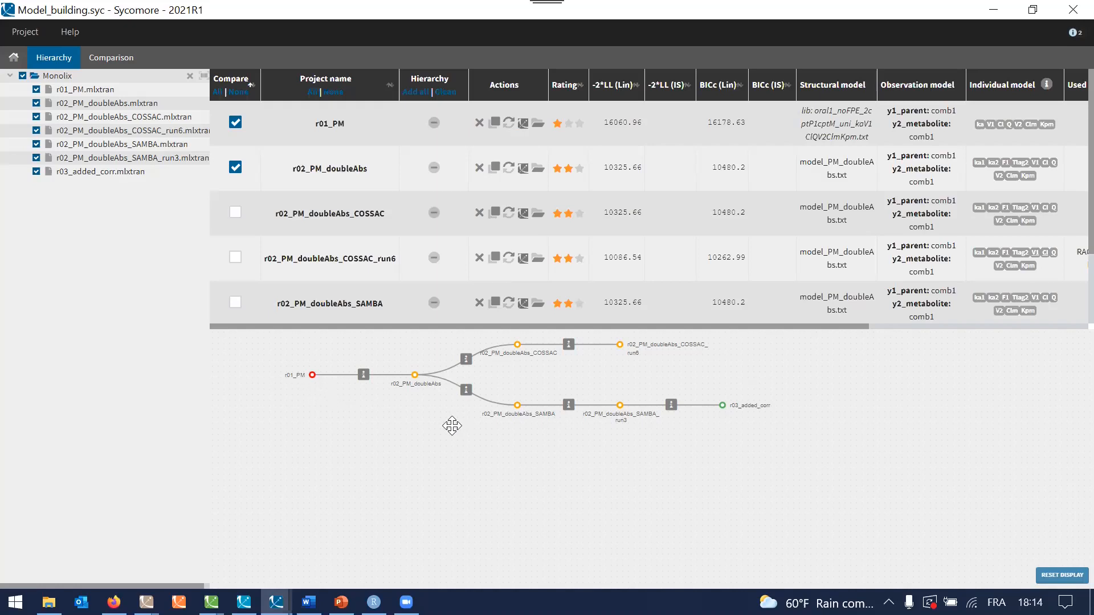
pyautogui.moveTo(449, 422); pyautogui.dragTo(481, 443)
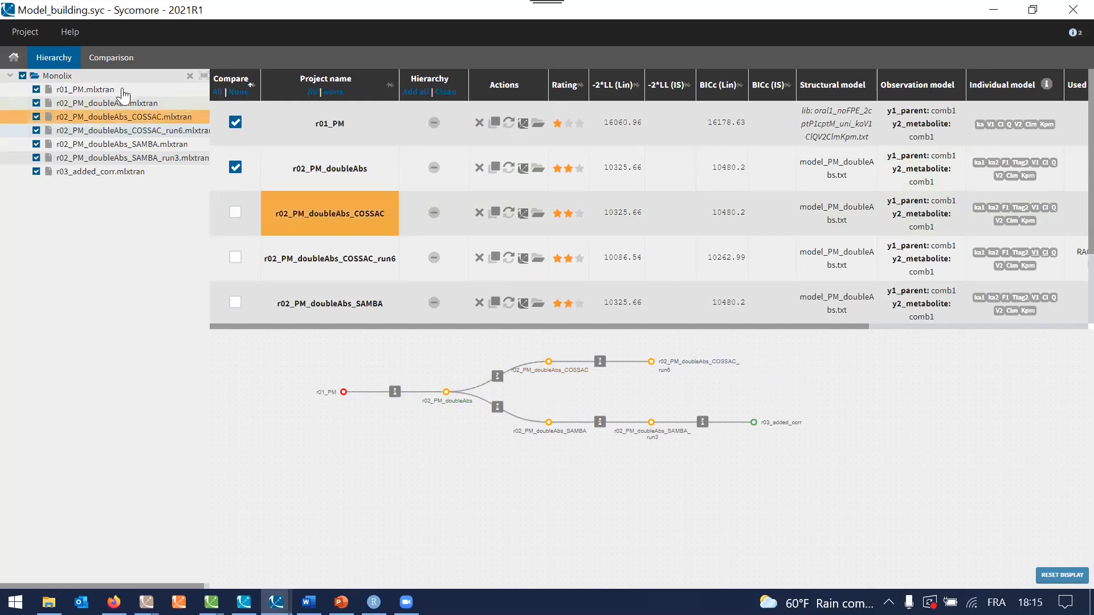
# Step: Compare the selected runs side by side and open the r03_added_corr project in Monolix from the hierarchy tree
pyautogui.click(130, 58)
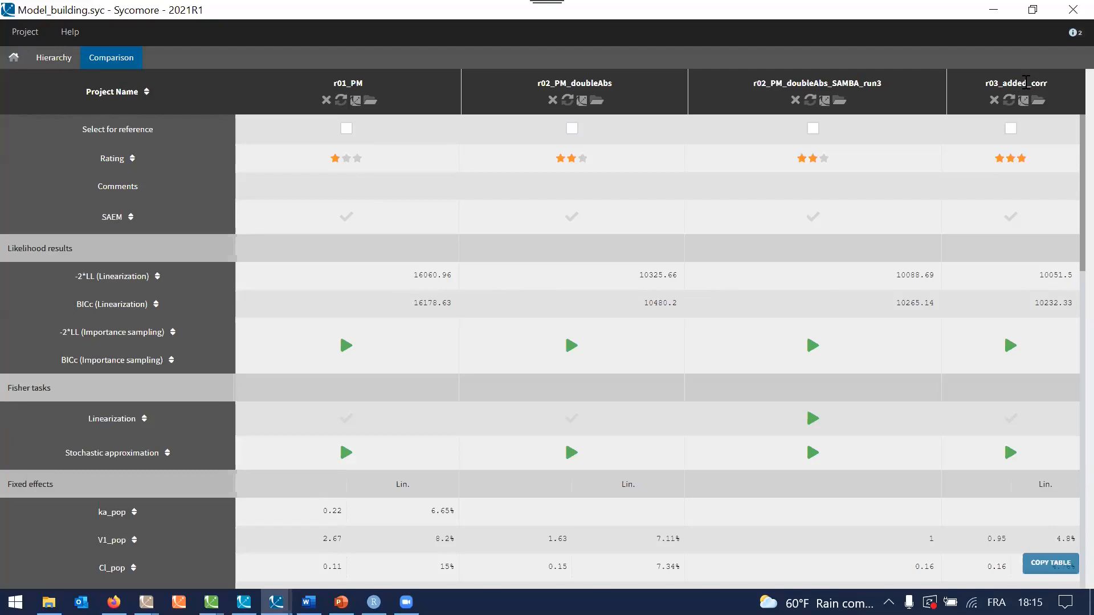
pyautogui.click(38, 59)
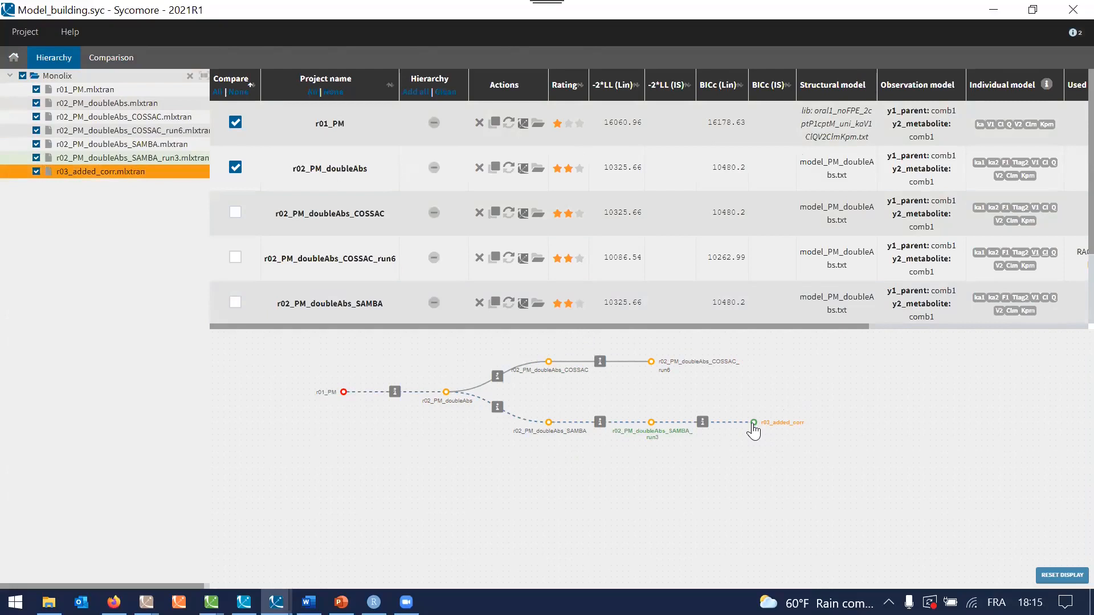
pyautogui.rightClick(752, 425)
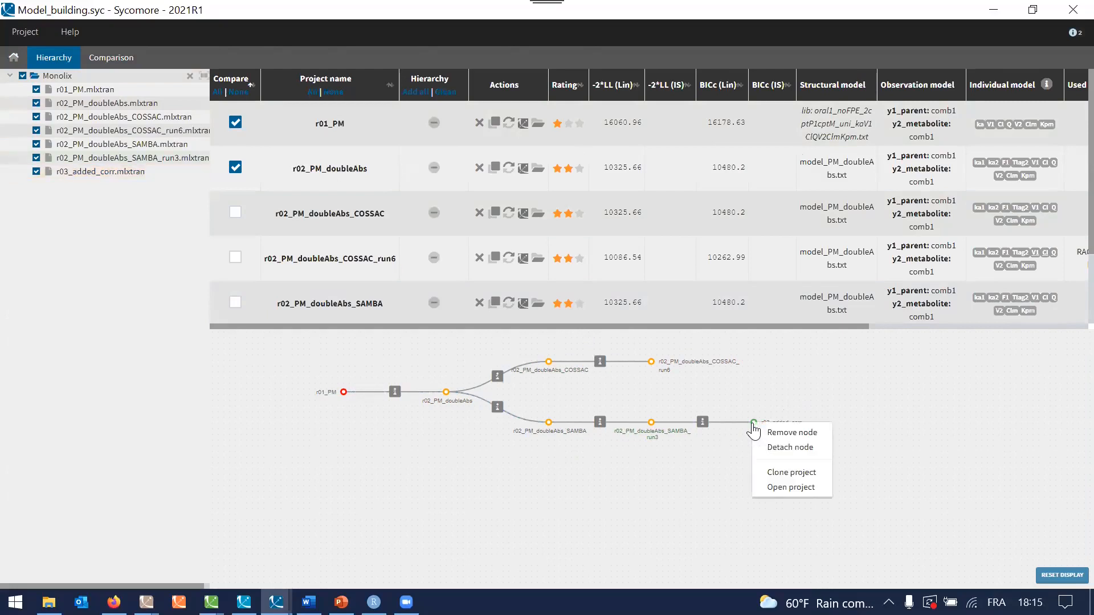
pyautogui.click(793, 488)
pyautogui.moveTo(242, 598)
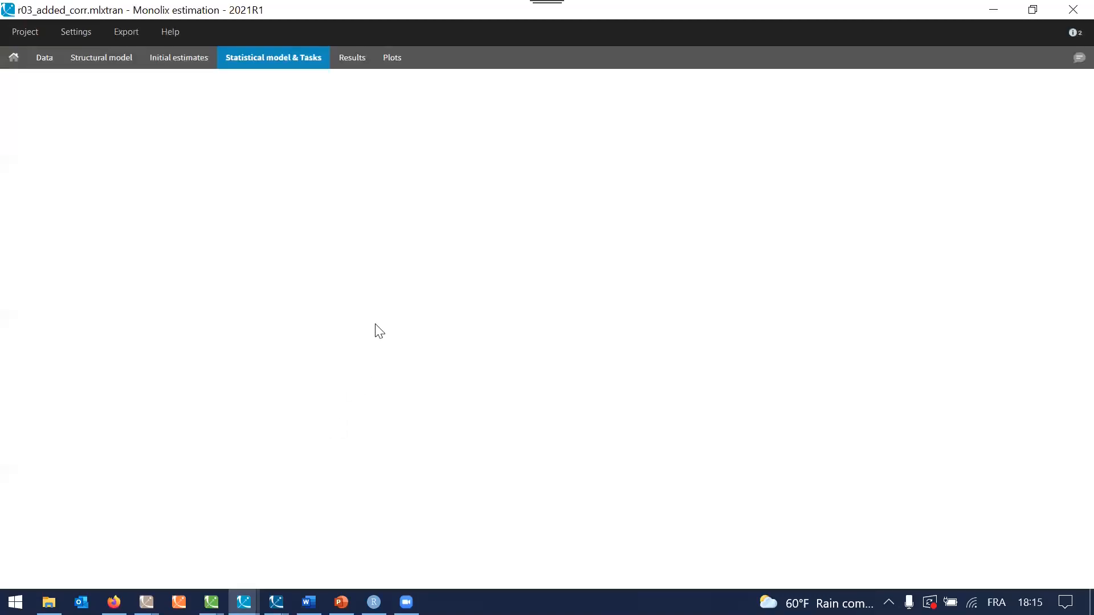
# Step: Examine the Clm–Kpm correlation in the individual model, along with its initial value and estimation method
pyautogui.scroll(-3, 361, 471)
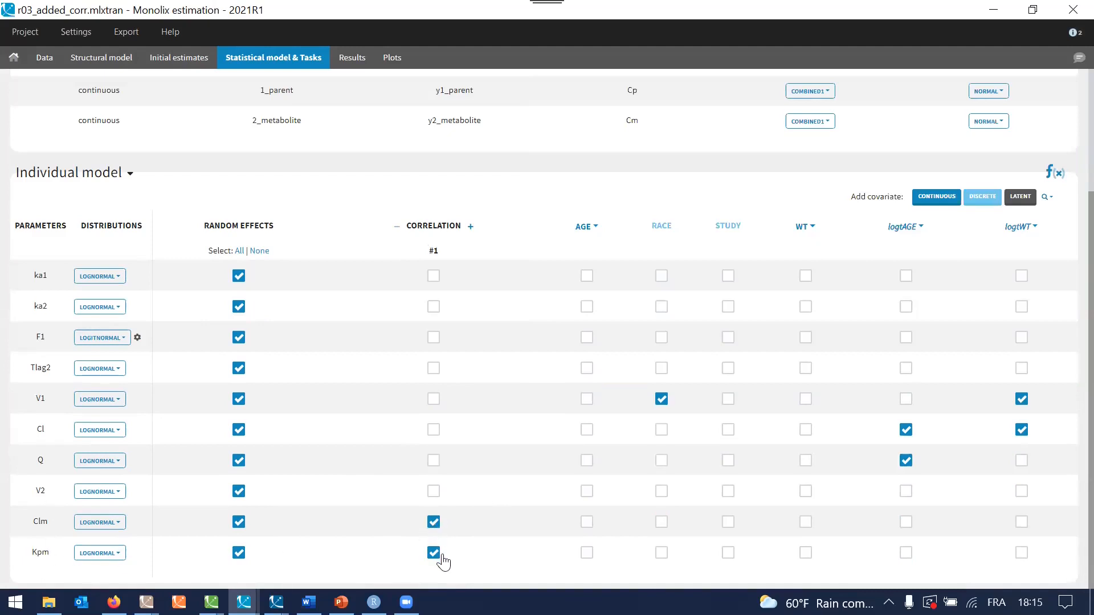
pyautogui.scroll(3, 480, 551)
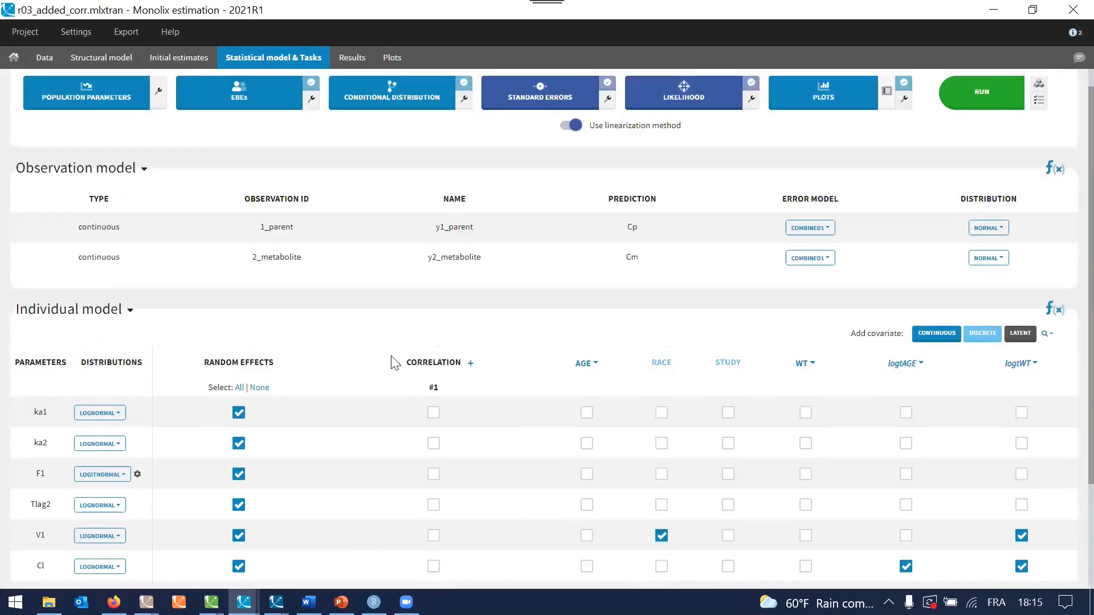
pyautogui.click(184, 64)
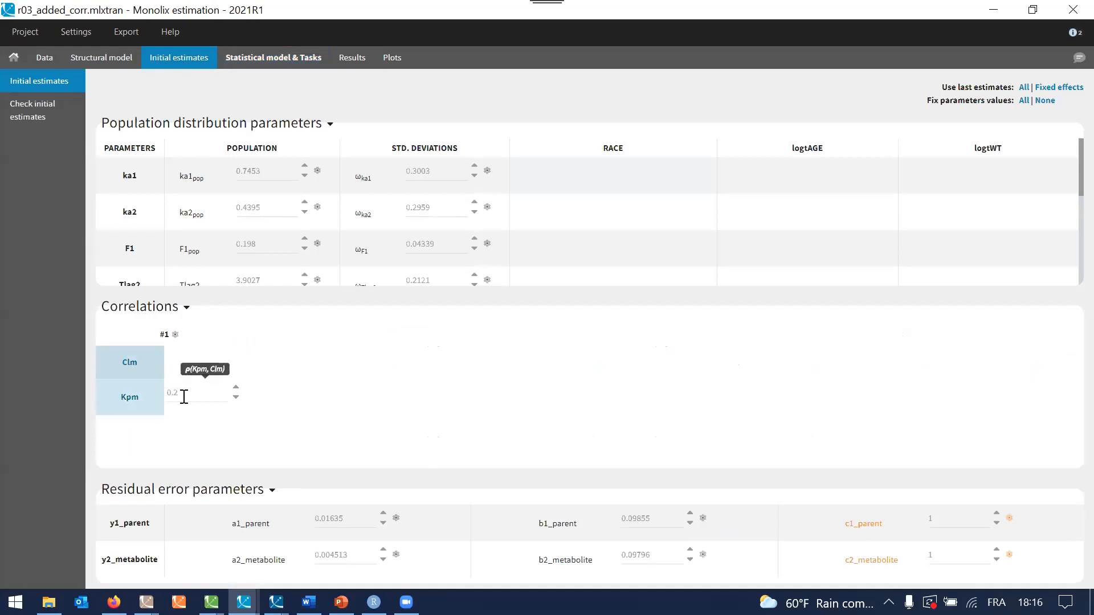
pyautogui.click(206, 390)
pyautogui.click(173, 335)
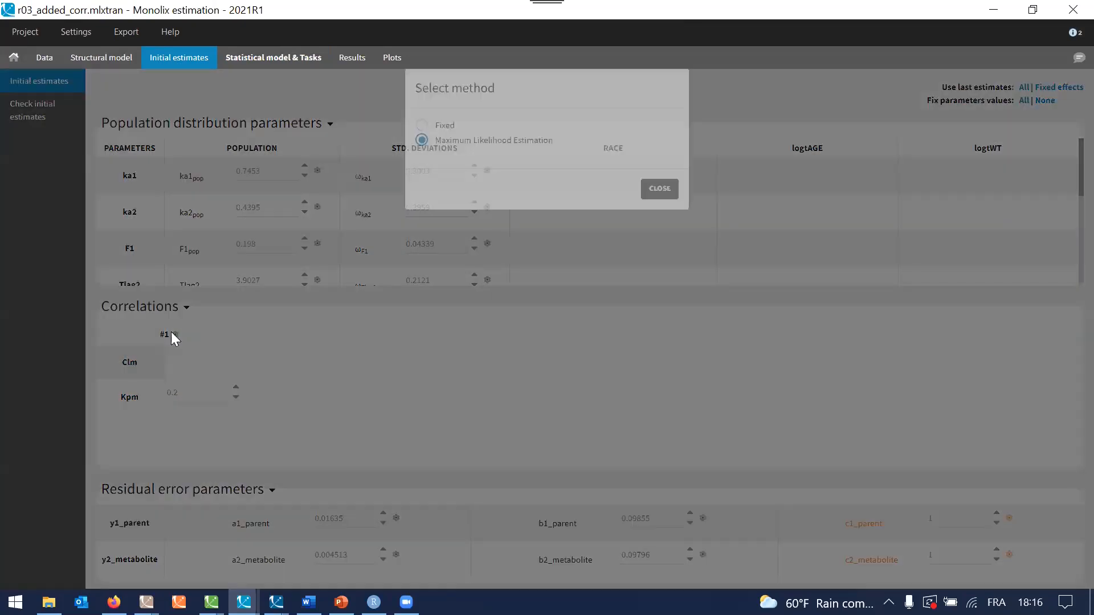
pyautogui.click(658, 209)
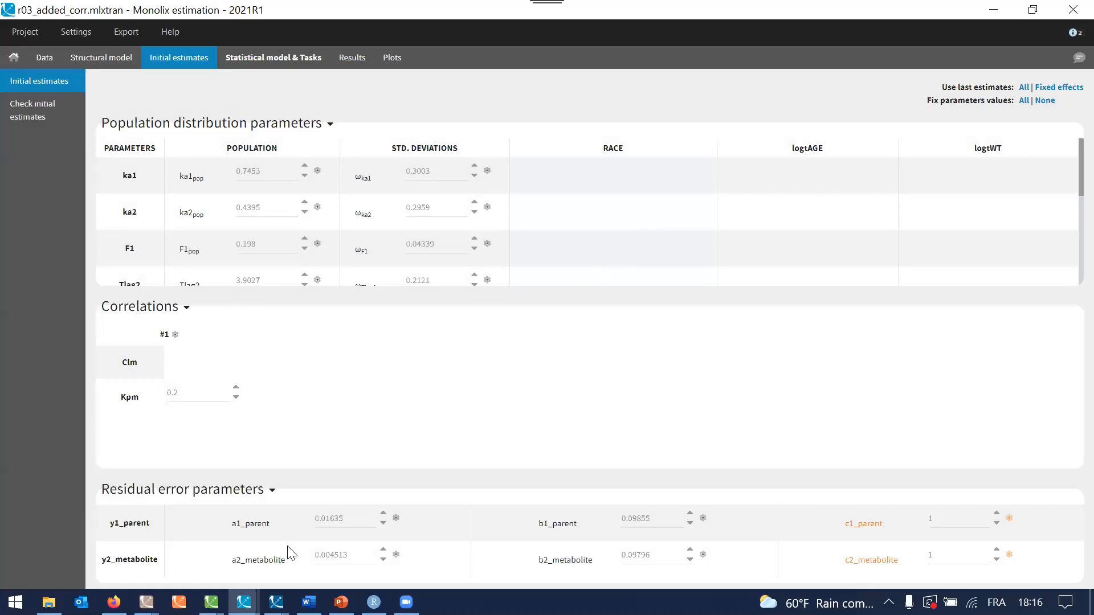
# Step: Close the extra application windows, including Sycomore, and return to Monolix
pyautogui.rightClick(212, 603)
pyautogui.click(214, 575)
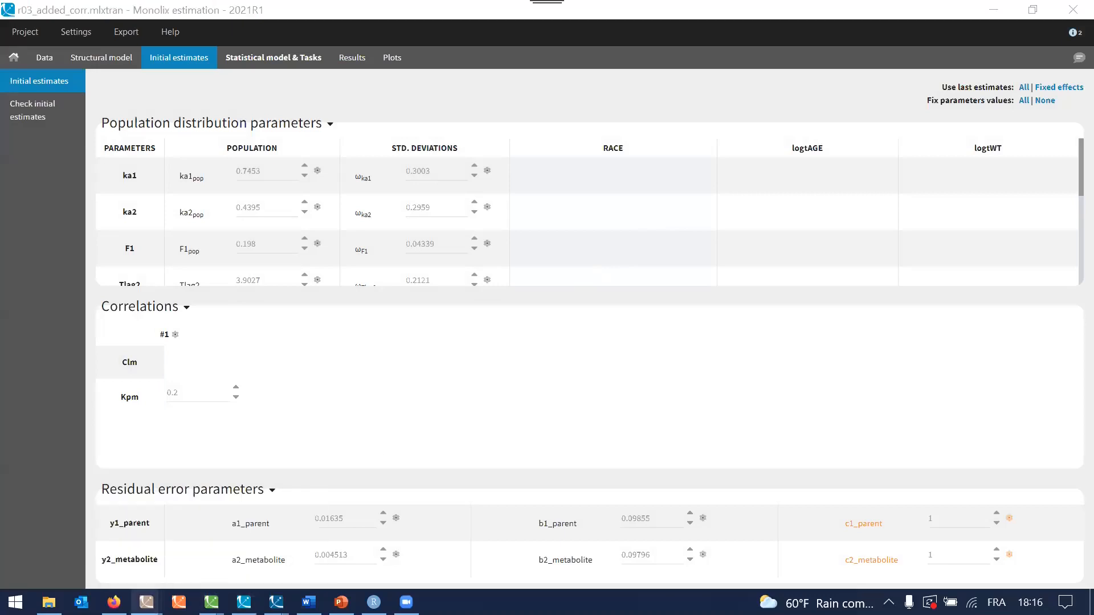
pyautogui.rightClick(147, 602)
pyautogui.click(109, 572)
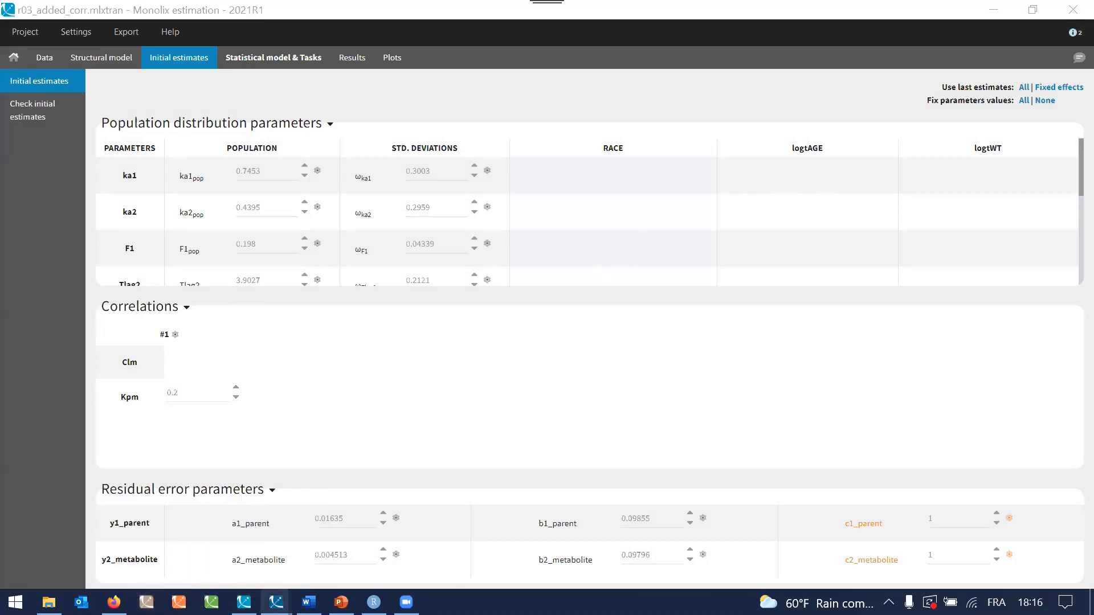
pyautogui.rightClick(275, 603)
pyautogui.click(285, 569)
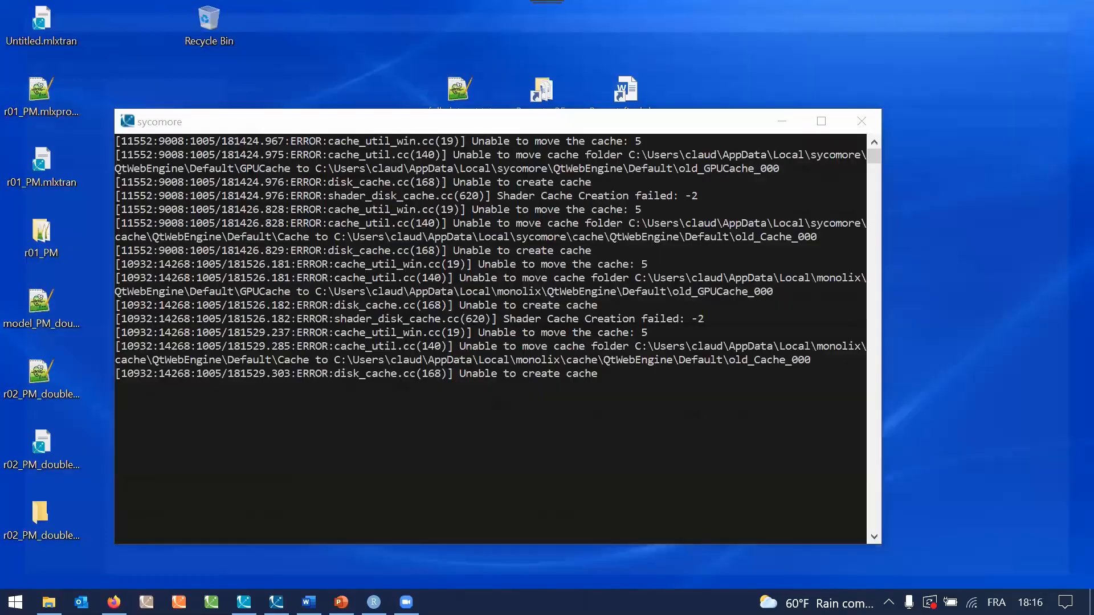
pyautogui.click(244, 602)
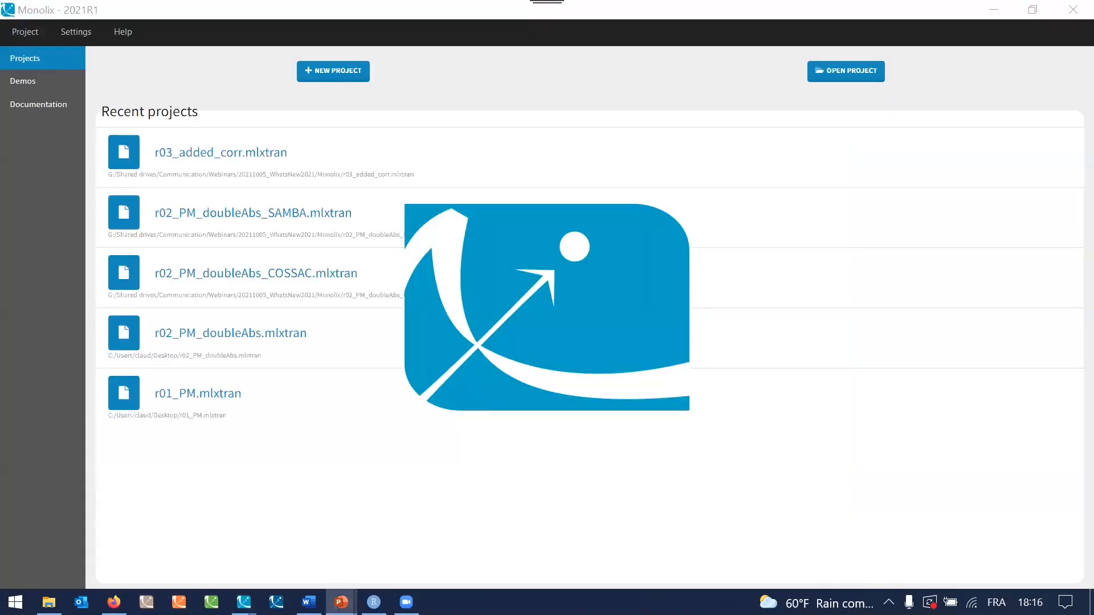
pyautogui.hotkey('alt', 'Tab')
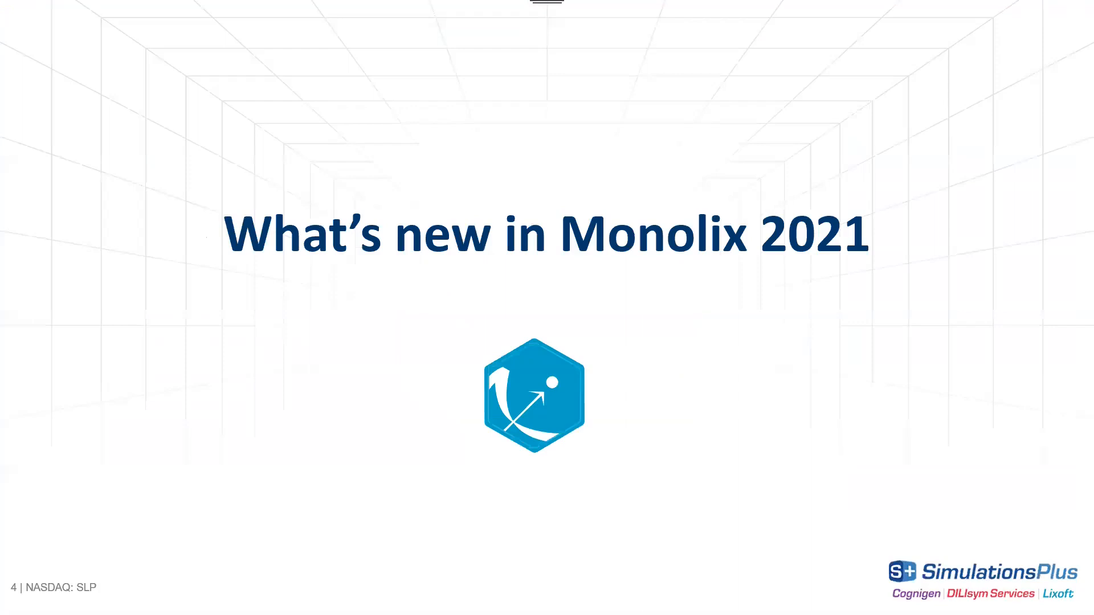
pyautogui.press('Right')
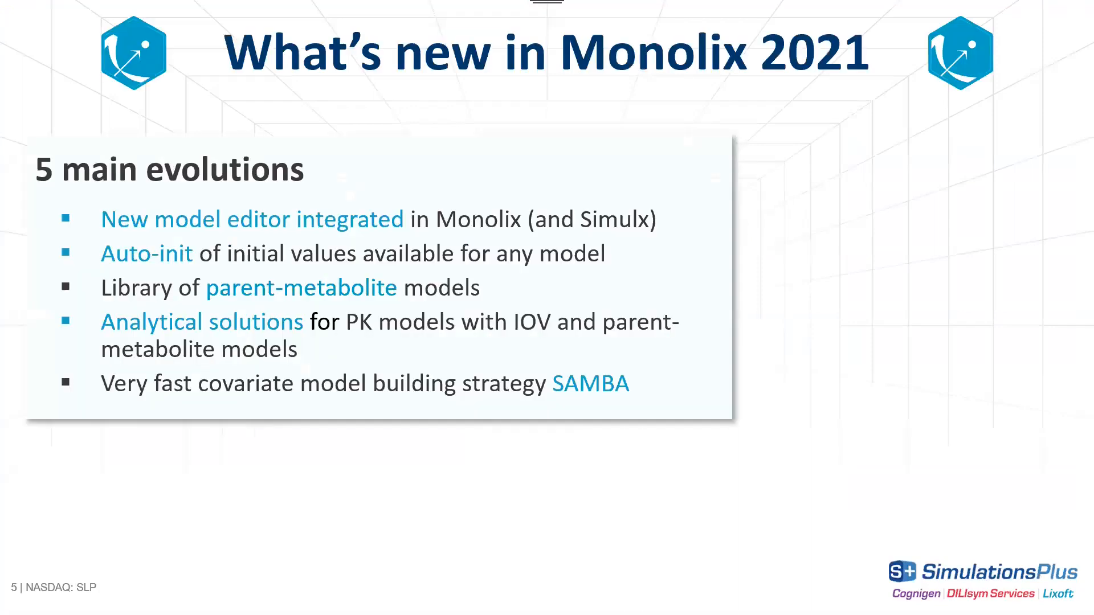
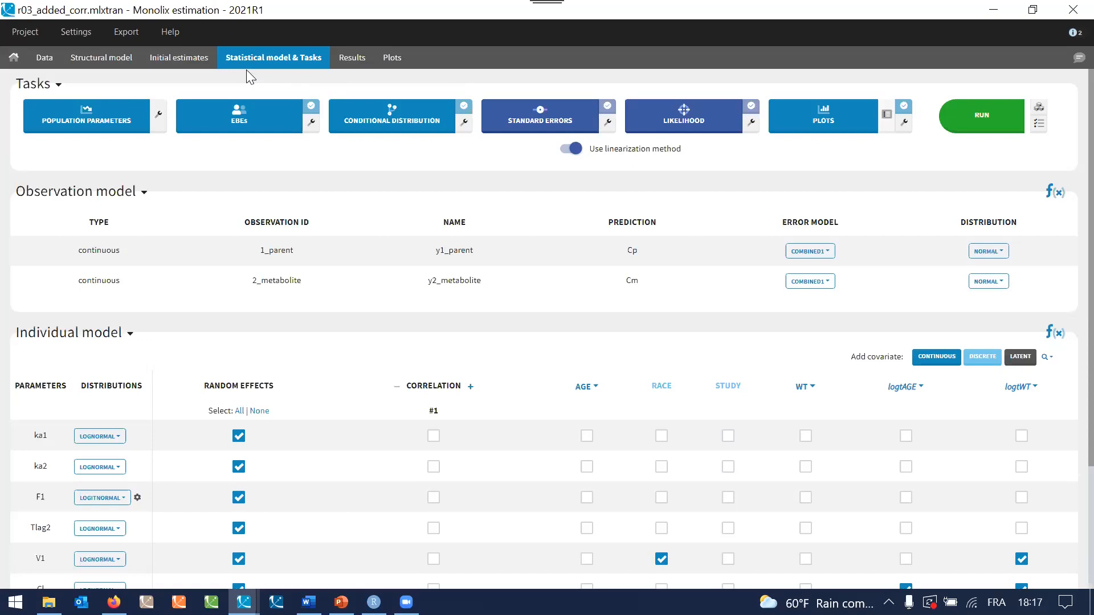
# Step: Export the r03_added_corr project to Simulx and display its exploration plots for Cm and Cp
pyautogui.click(125, 28)
pyautogui.click(124, 52)
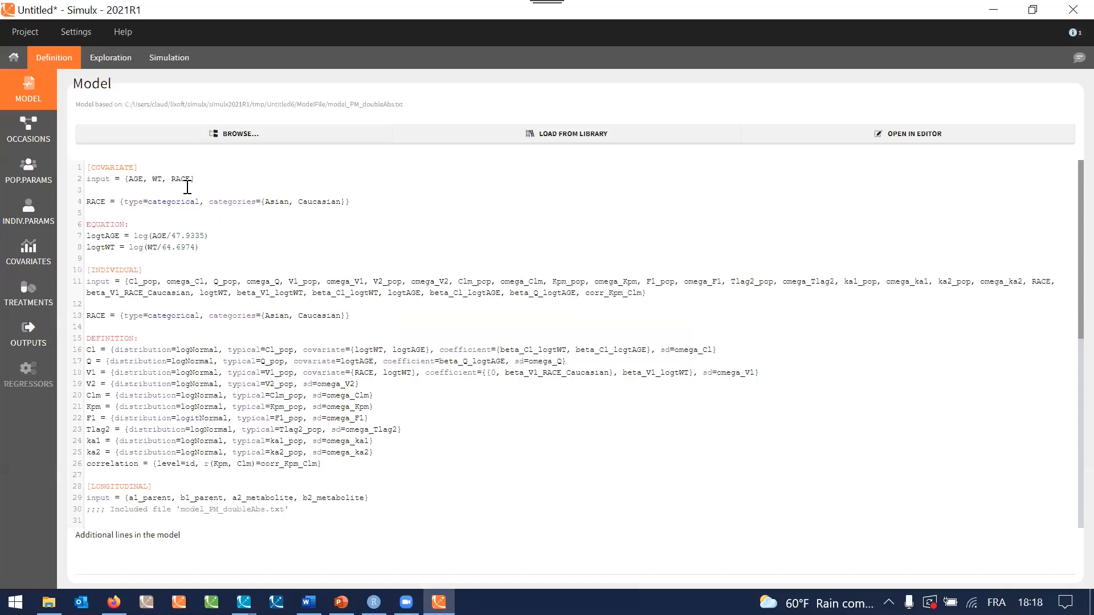
pyautogui.click(113, 60)
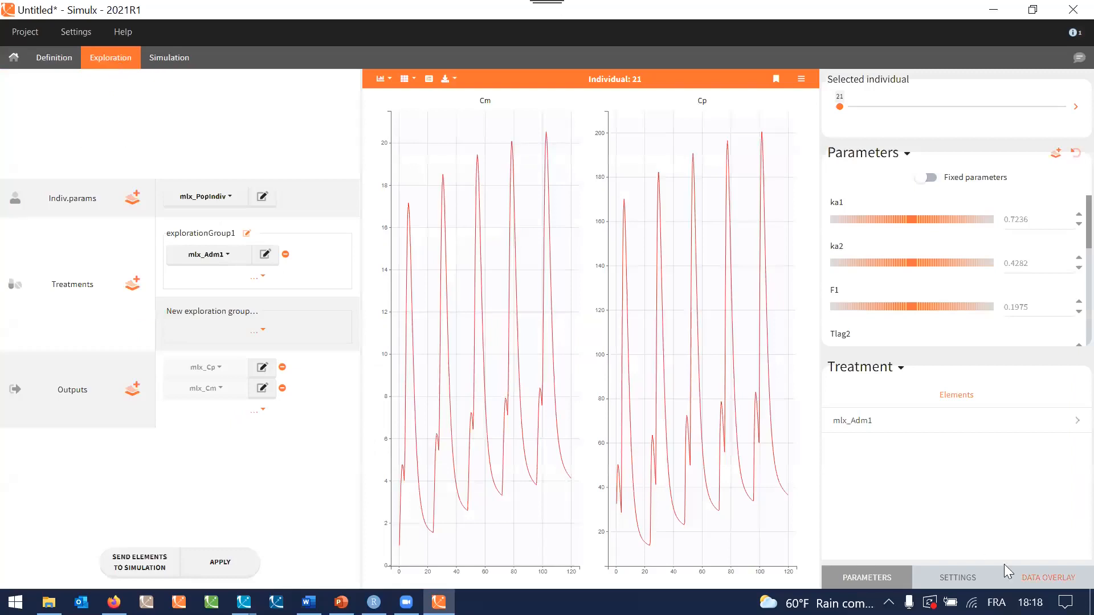
# Step: Exclude the cross_over study from the data overlay and show data_2_metabolite on the Cm chart and data_1_parent on the Cp chart as dots
pyautogui.click(1043, 593)
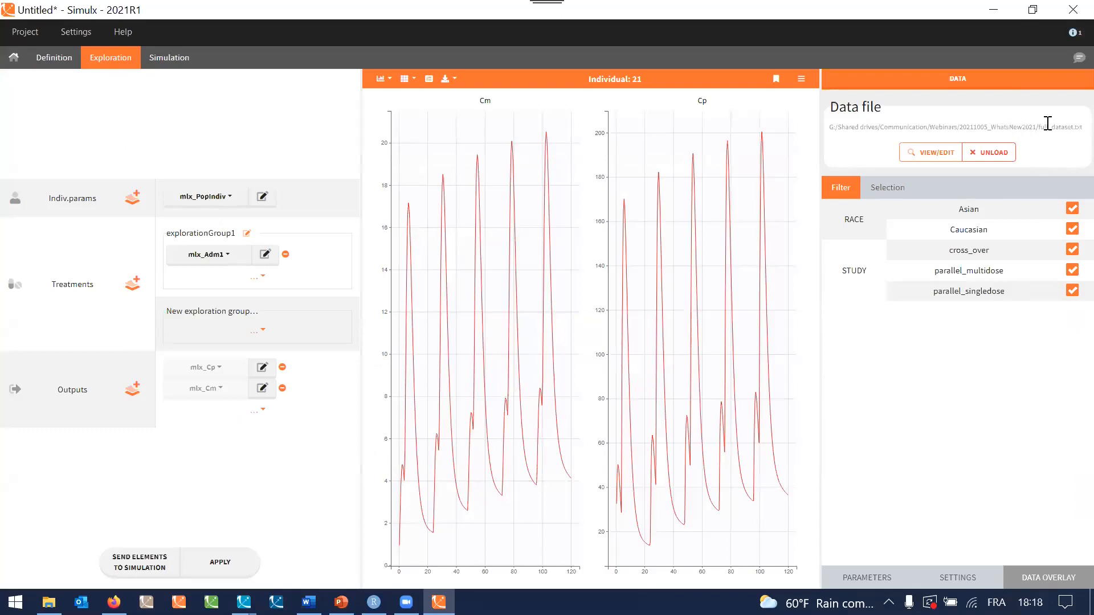
pyautogui.click(1072, 250)
pyautogui.click(950, 575)
pyautogui.click(982, 231)
pyautogui.click(994, 262)
pyautogui.click(1048, 202)
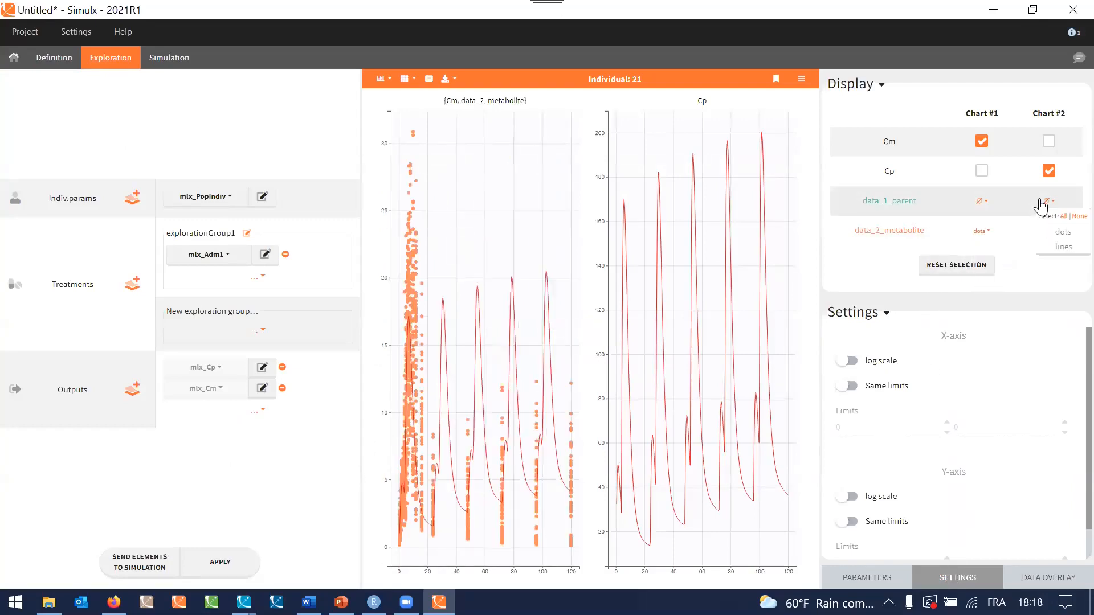
pyautogui.click(1057, 233)
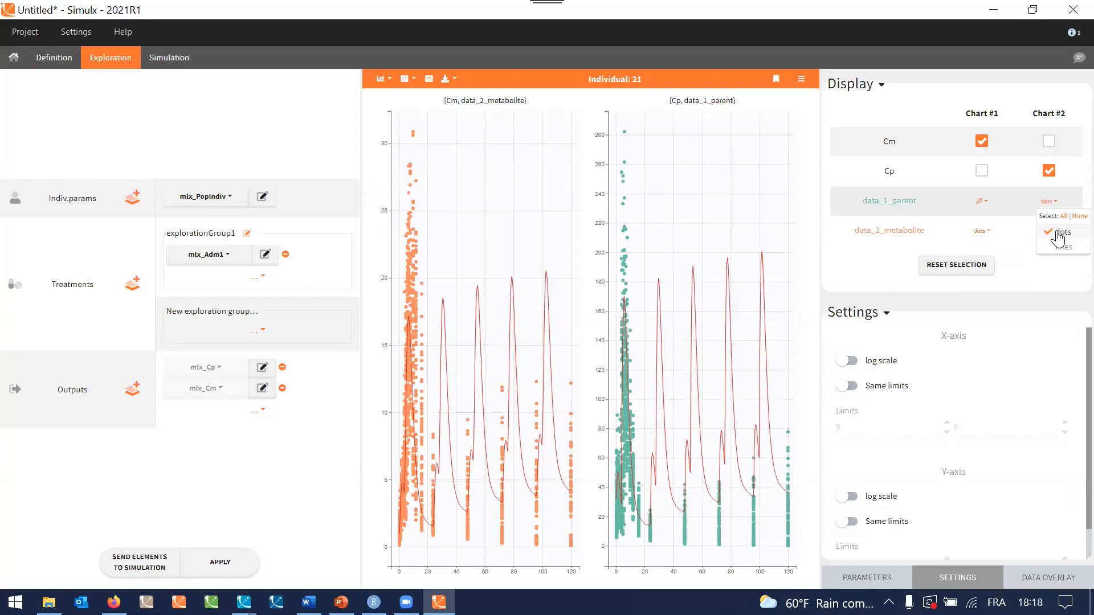
pyautogui.click(1048, 267)
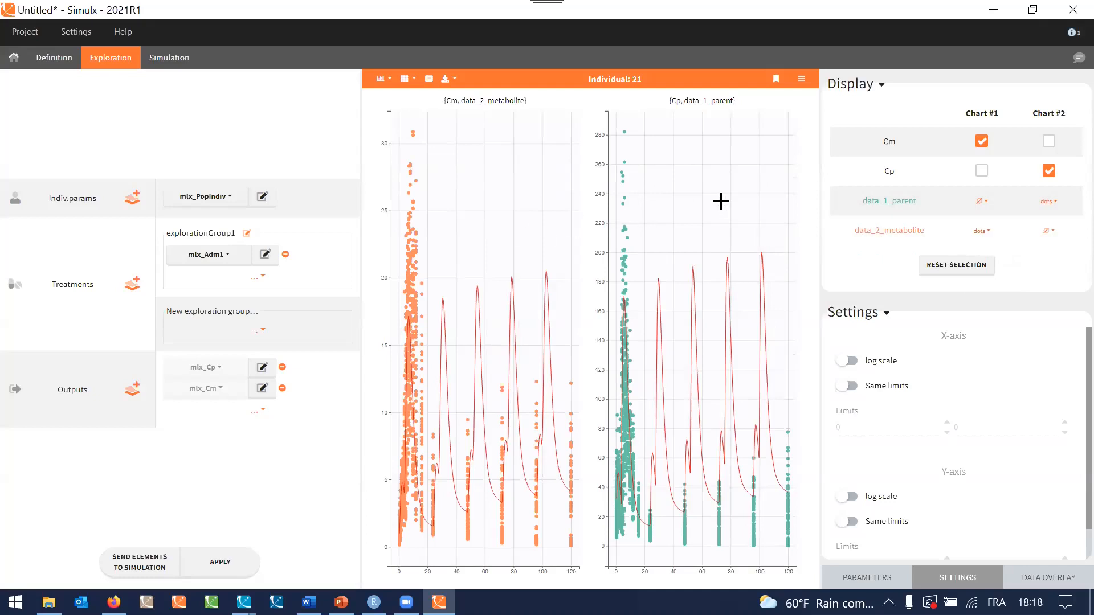
# Step: Apply mlx_EBEs as the exploration's individual parameters and link the selected individual to the data selection
pyautogui.click(221, 200)
pyautogui.click(220, 260)
pyautogui.click(243, 563)
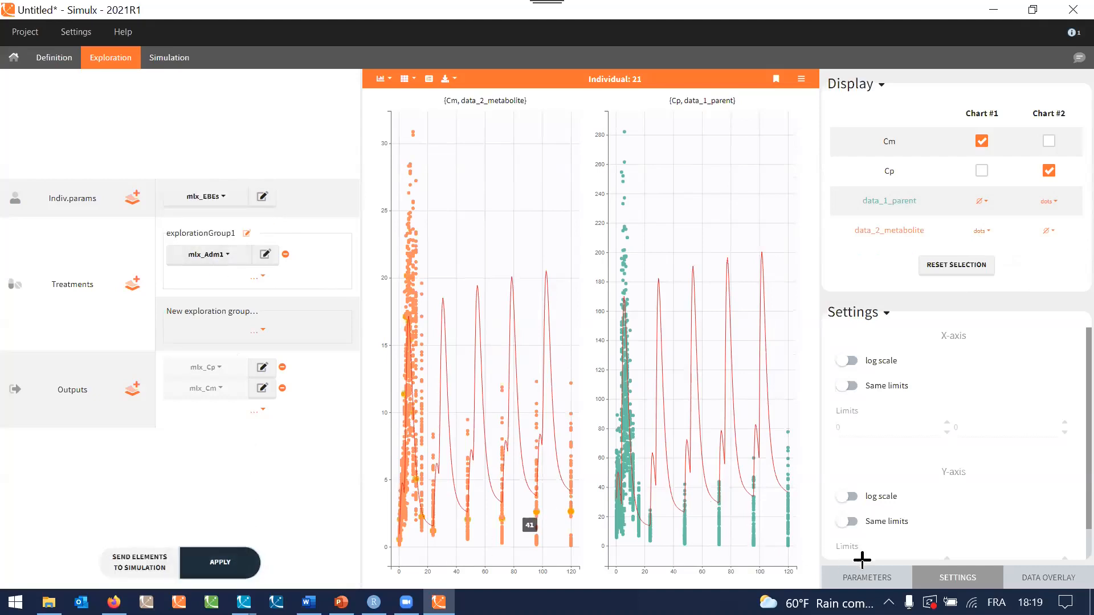
pyautogui.click(868, 577)
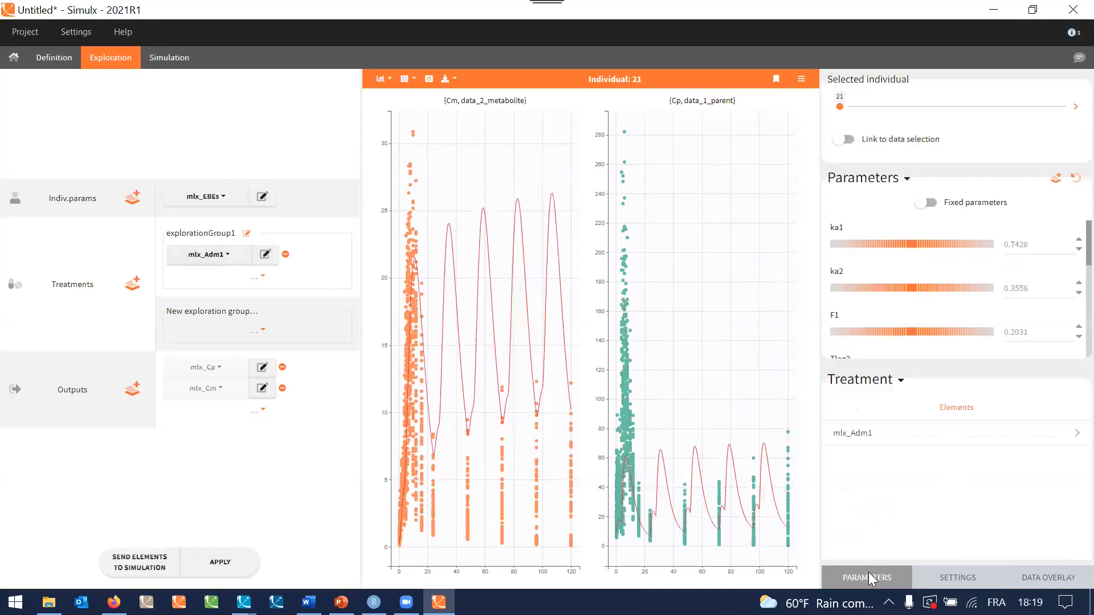
pyautogui.click(903, 144)
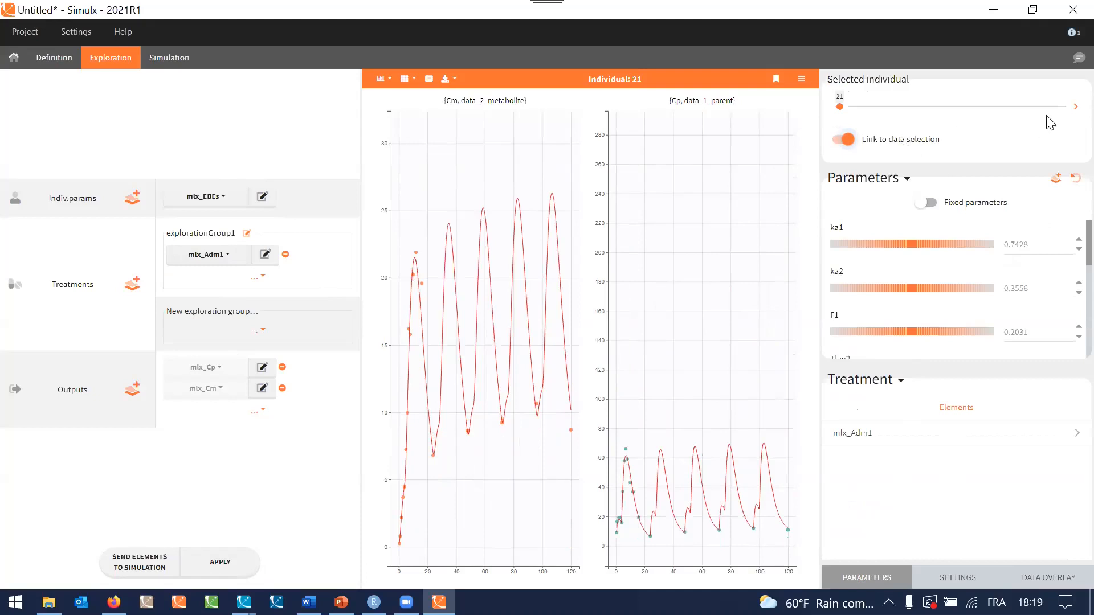
# Step: Go through the individuals' fits up to individual 30 and save that individual's simulation as a reference
pyautogui.click(1074, 110)
pyautogui.click(1074, 109)
pyautogui.click(1074, 109)
pyautogui.click(1074, 109)
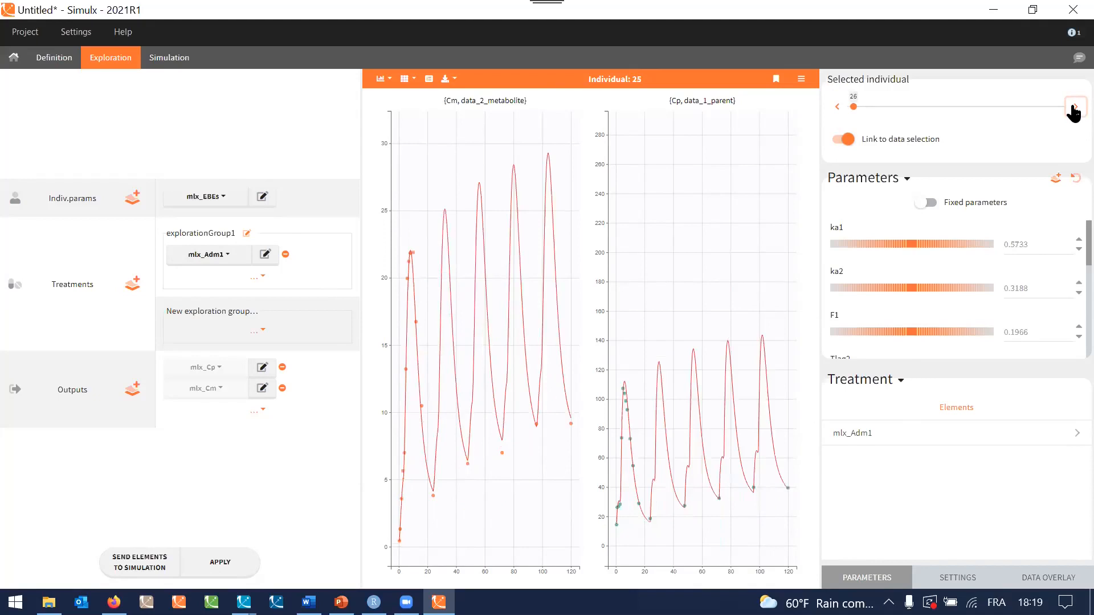
pyautogui.click(1075, 109)
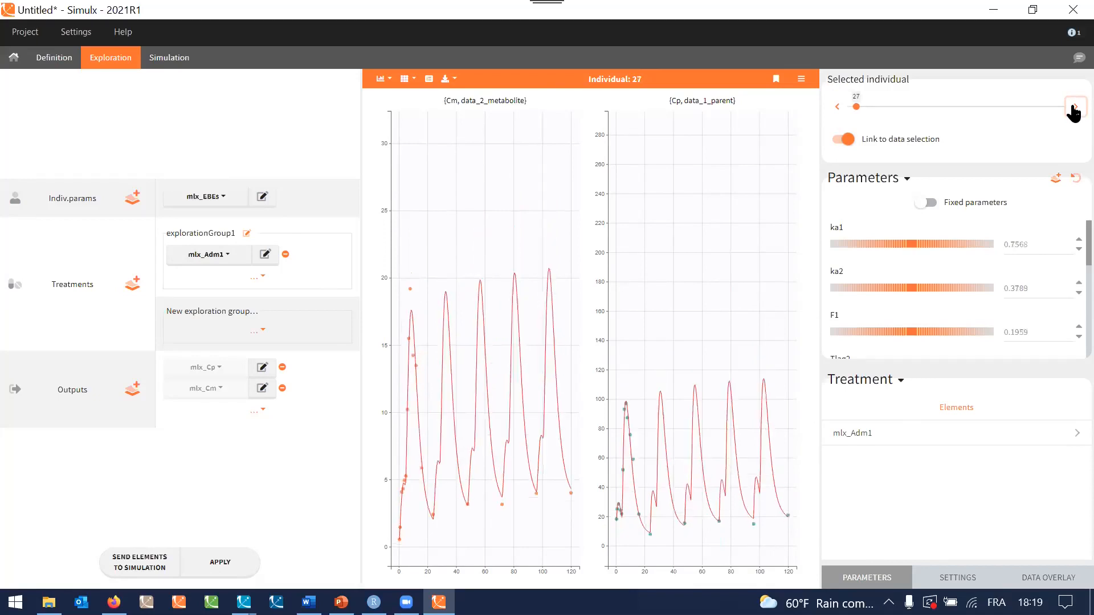
pyautogui.click(1074, 109)
pyautogui.click(1074, 109)
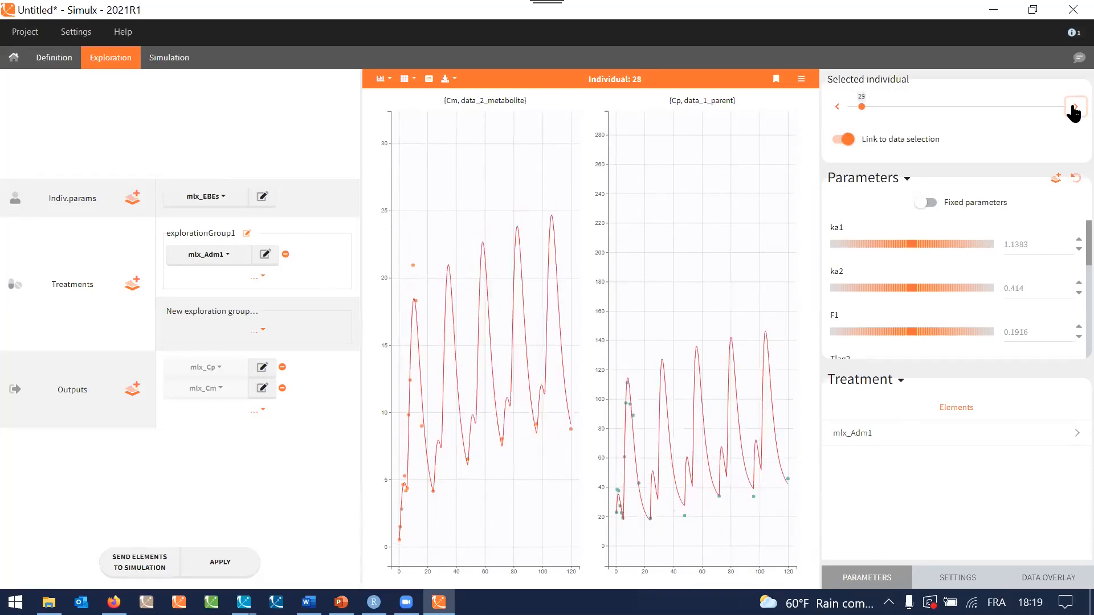
pyautogui.click(1075, 109)
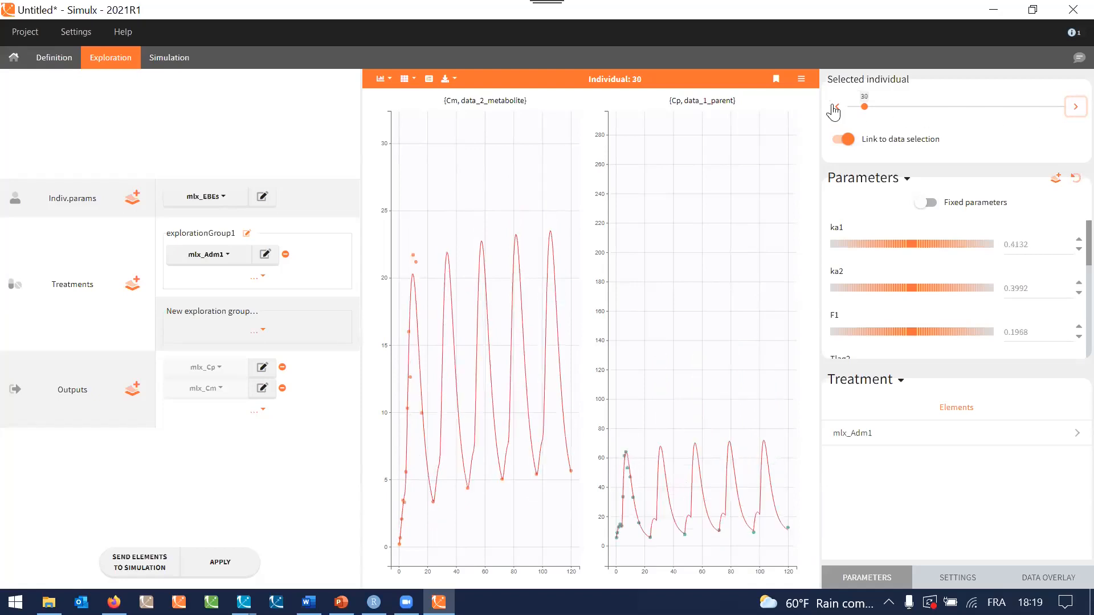
pyautogui.click(776, 79)
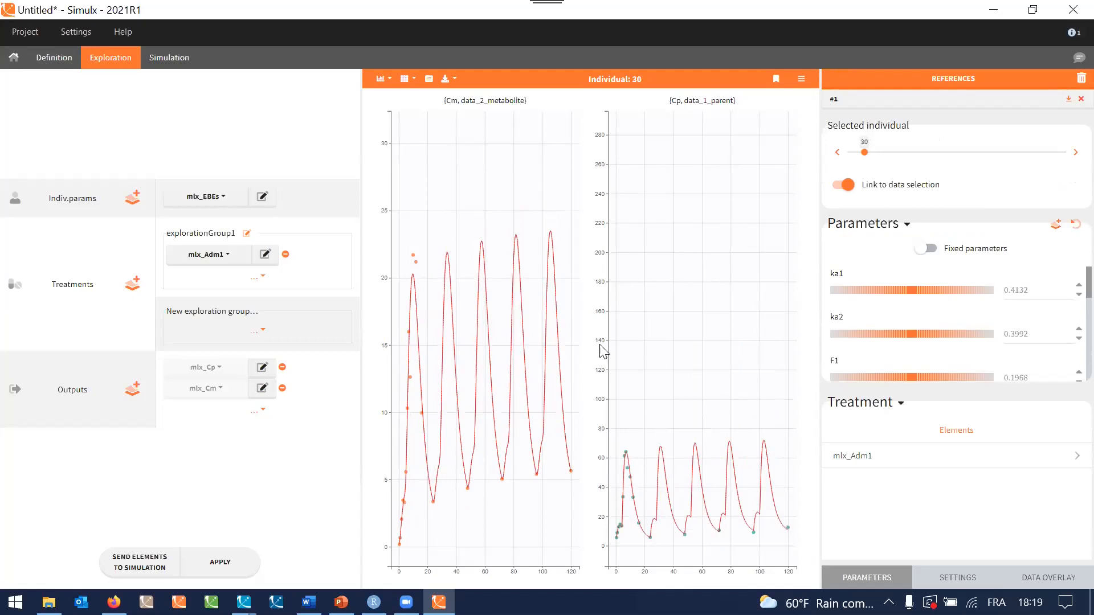
# Step: Raise individual 30's parameters to about 1.02 for ka1, 0.89 for ka2, 0.51 for F1 and 11.03 for Tlag2
pyautogui.click(886, 404)
pyautogui.moveTo(910, 289); pyautogui.dragTo(949, 298)
pyautogui.moveTo(908, 335); pyautogui.dragTo(952, 342)
pyautogui.moveTo(909, 377); pyautogui.dragTo(933, 374)
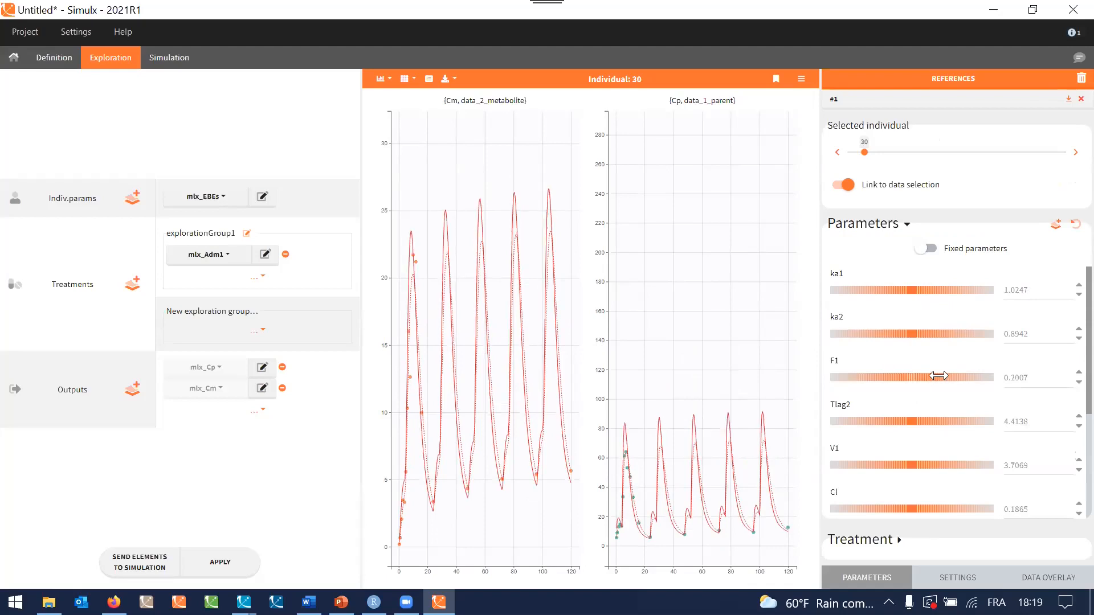
pyautogui.moveTo(909, 420); pyautogui.dragTo(956, 418)
pyautogui.moveTo(918, 379); pyautogui.dragTo(933, 379)
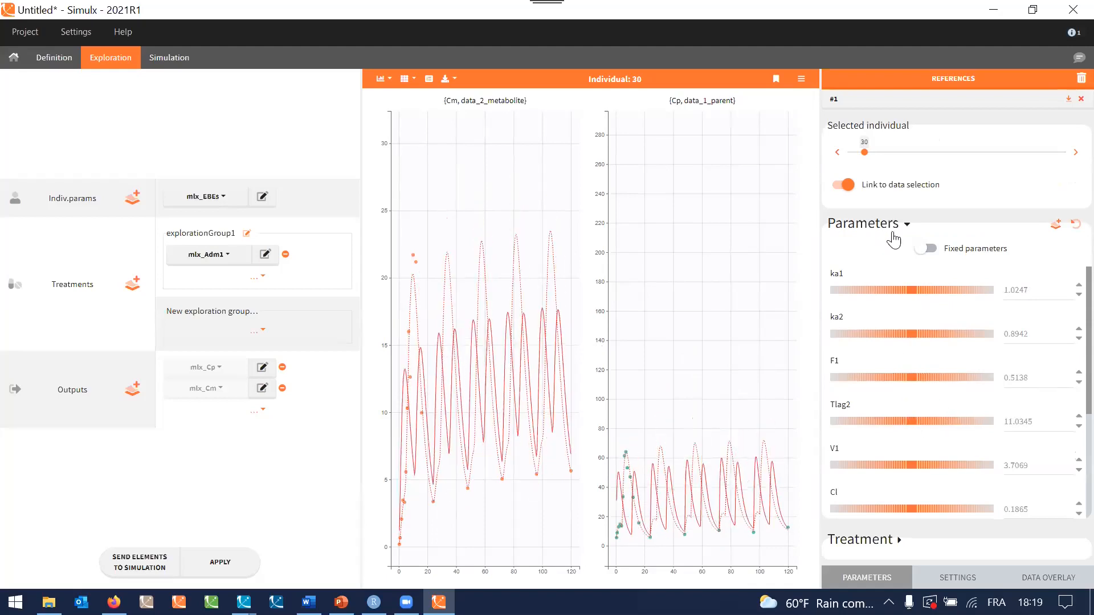
# Step: Reduce the mlx_Adm1 treatment to the single 600 dose at time 0 by removing all other doses
pyautogui.click(899, 231)
pyautogui.click(887, 274)
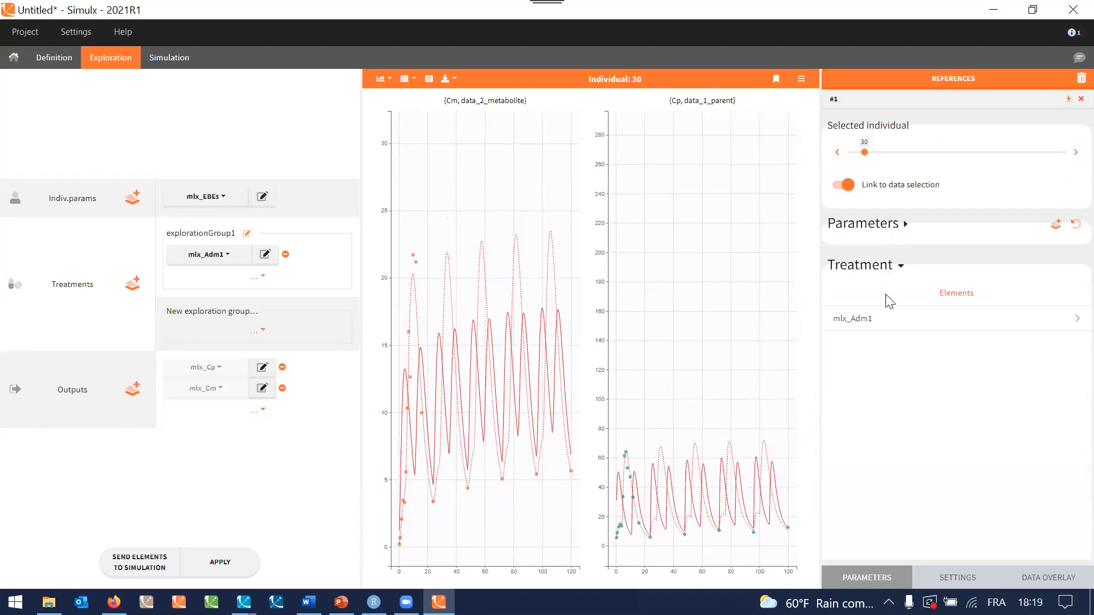
pyautogui.click(892, 323)
pyautogui.click(1065, 373)
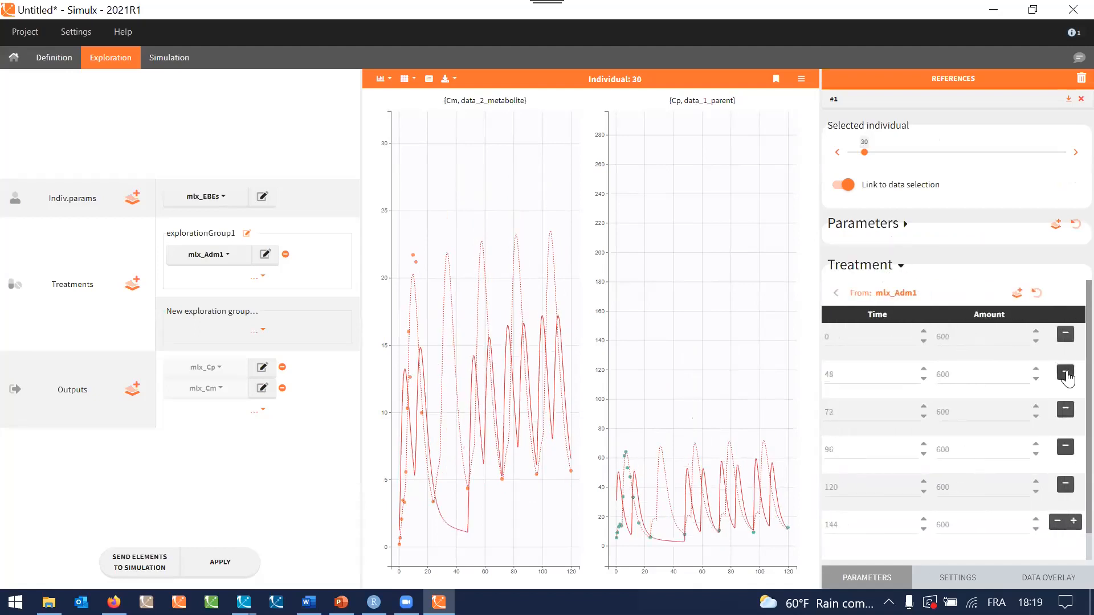
pyautogui.click(1065, 372)
pyautogui.click(1066, 373)
pyautogui.click(1069, 373)
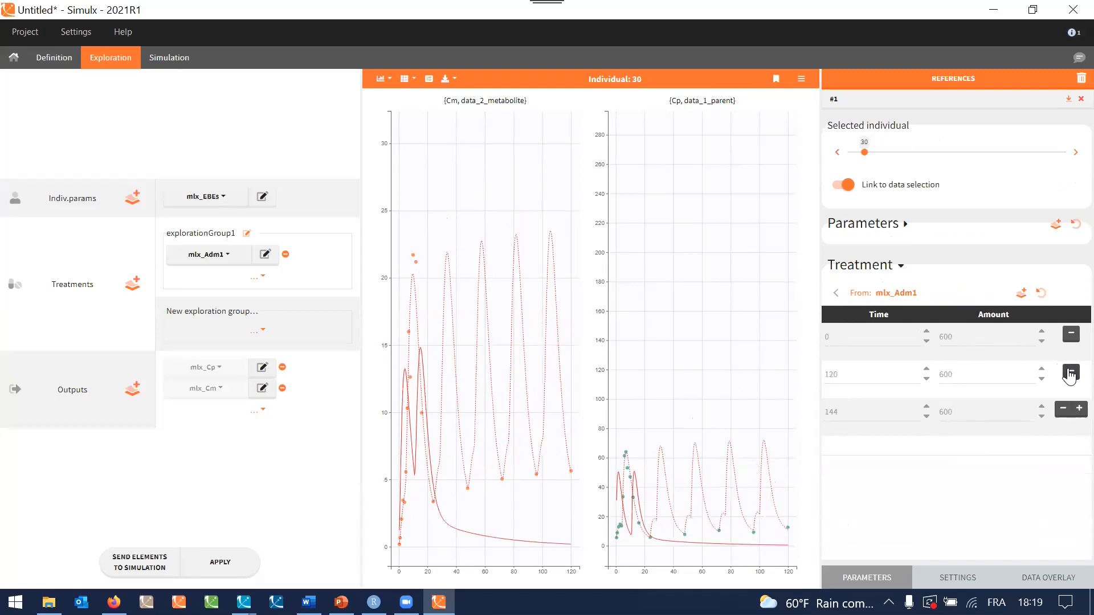
pyautogui.click(1066, 374)
pyautogui.click(1063, 373)
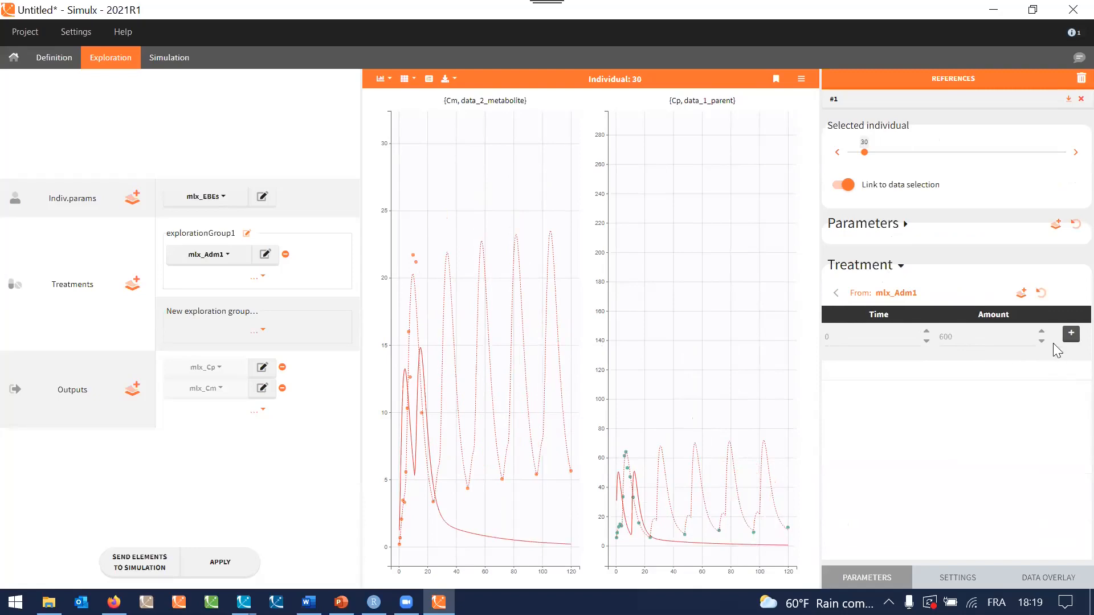
# Step: Save the edited schedule as a new treatment named trt_singledose, replacing mlx_Adm1 in the exploration, and apply it
pyautogui.click(1021, 292)
pyautogui.doubleClick(406, 183)
pyautogui.write('trt_singledose')
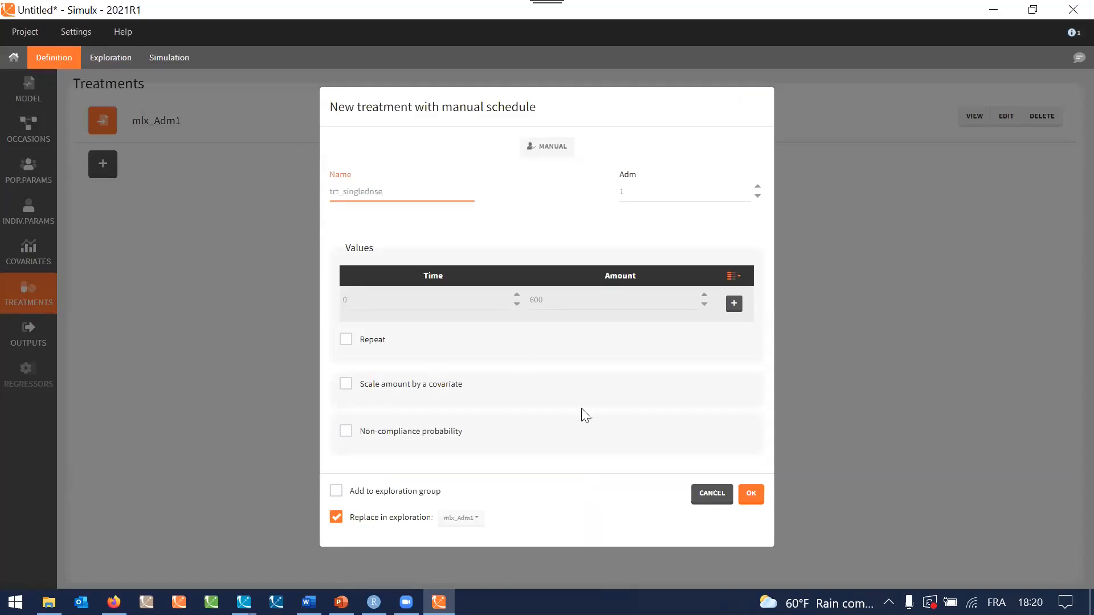
pyautogui.click(751, 494)
pyautogui.click(234, 561)
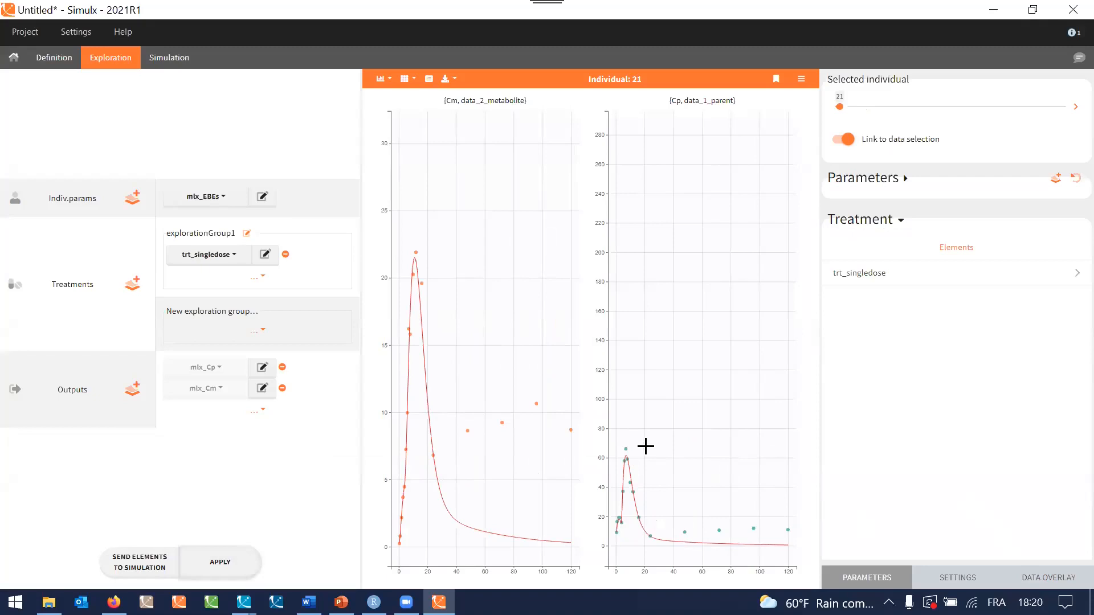
# Step: Unload the overlaid full_dataset.txt file, then bring up the data file browser and dismiss it
pyautogui.click(1038, 579)
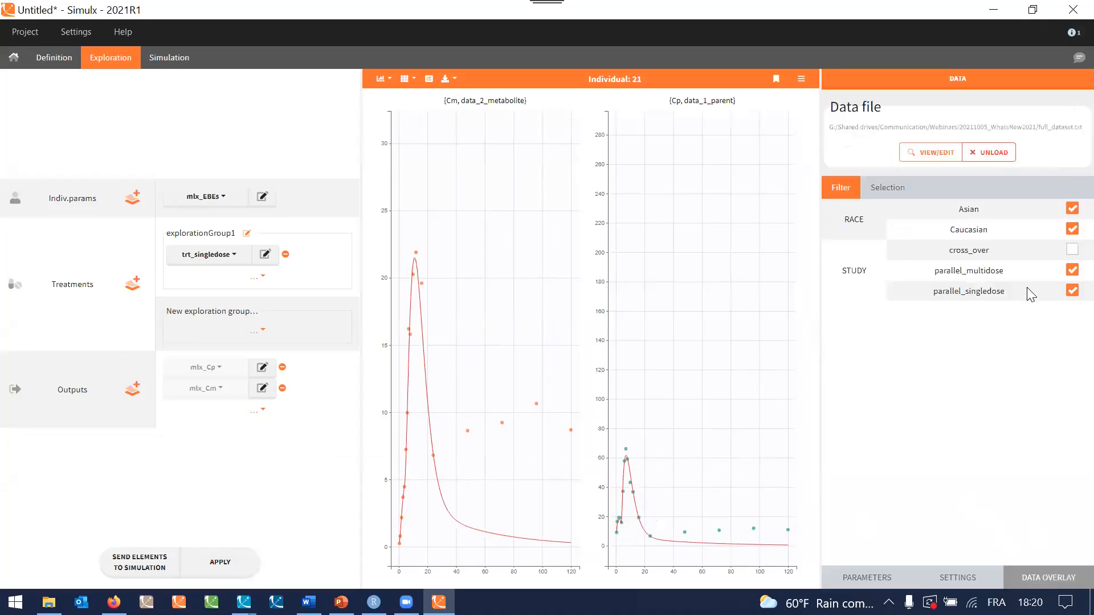
pyautogui.click(997, 155)
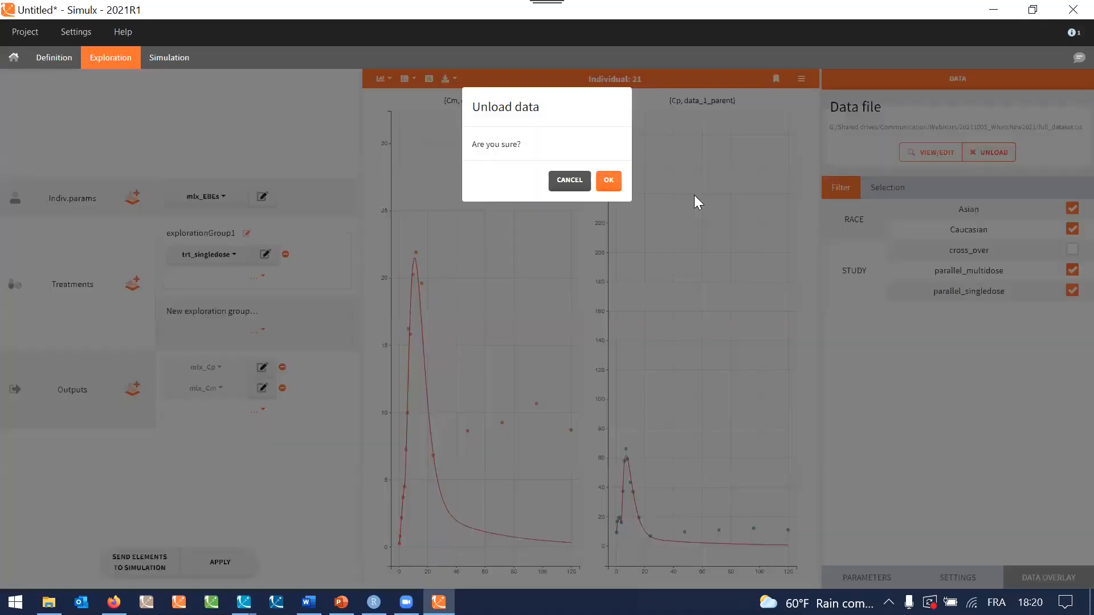
pyautogui.click(607, 181)
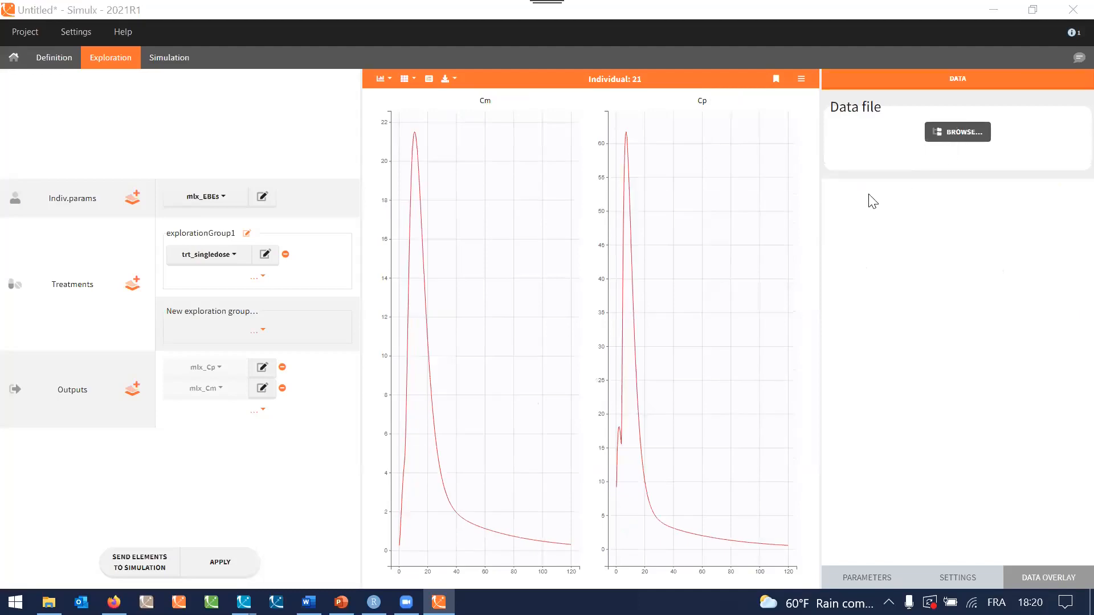
pyautogui.click(946, 133)
pyautogui.click(656, 38)
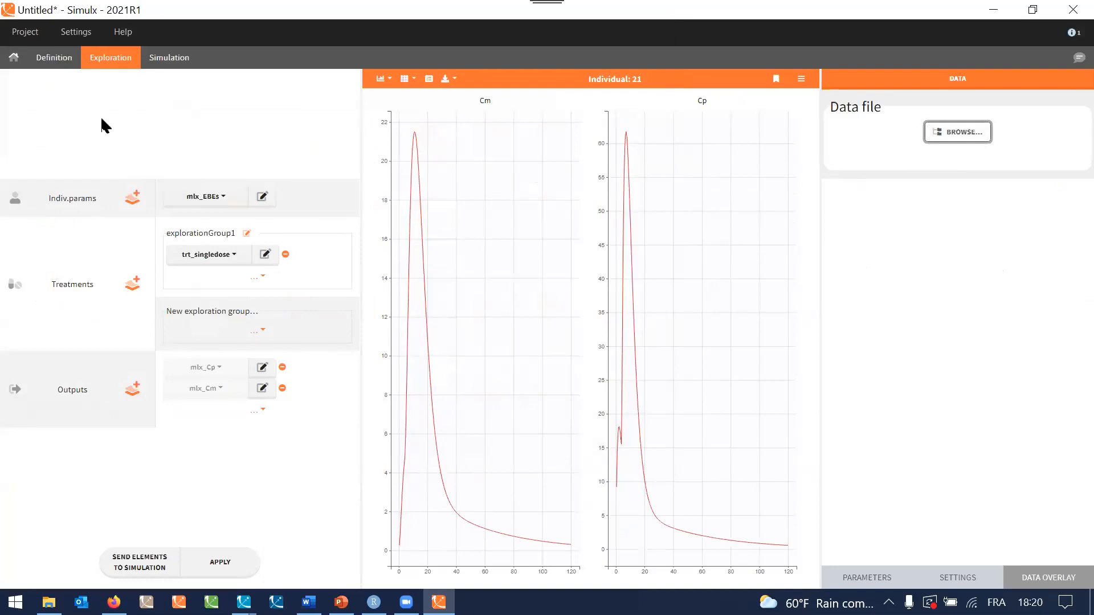
# Step: Duplicate the mlx_CovDist covariate element as cov_Asian with the probability of the Asian race category set to 1
pyautogui.click(67, 61)
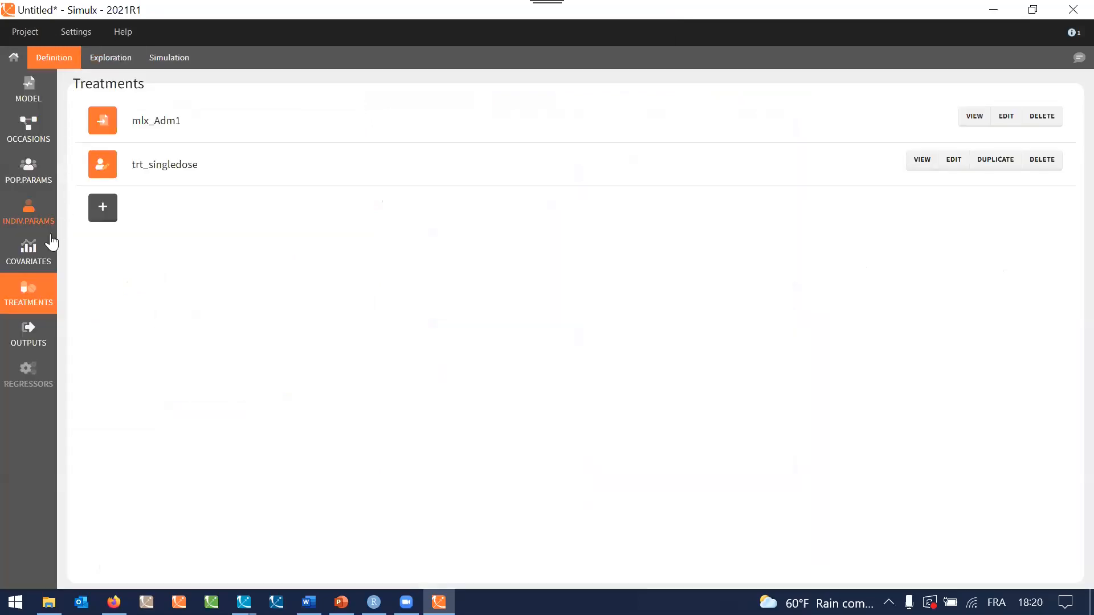
pyautogui.click(43, 252)
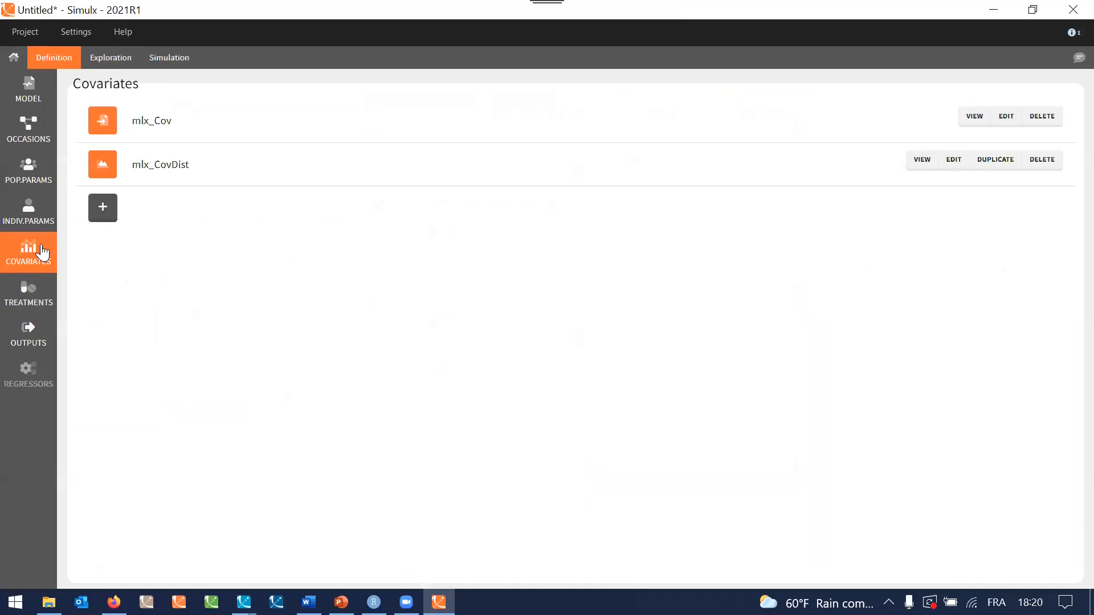
pyautogui.click(991, 168)
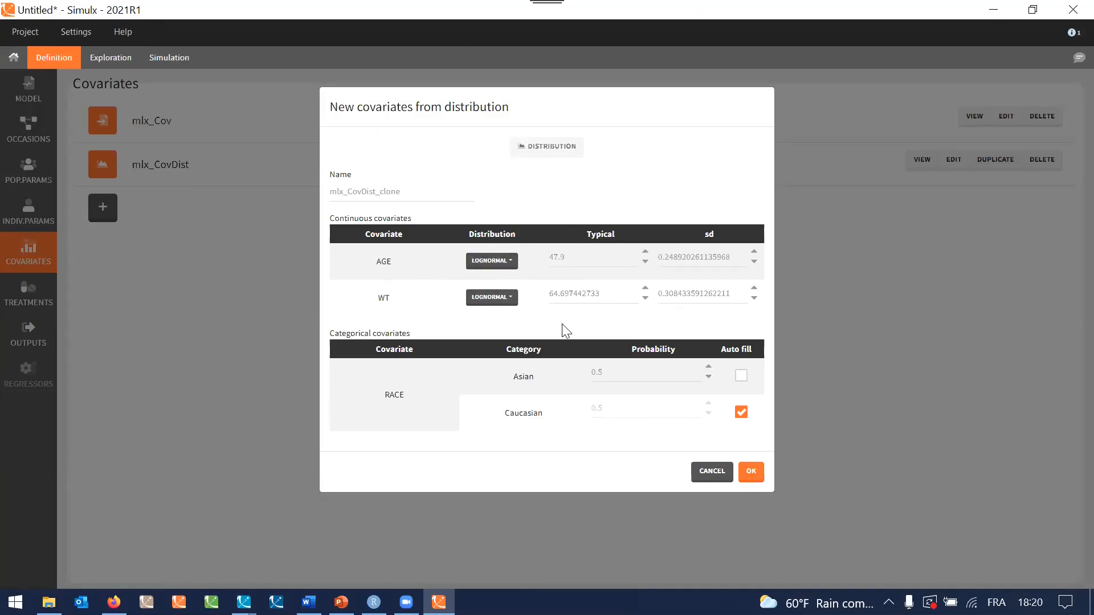
pyautogui.click(616, 379)
pyautogui.write('1')
pyautogui.doubleClick(421, 181)
pyautogui.write('cov_Asian')
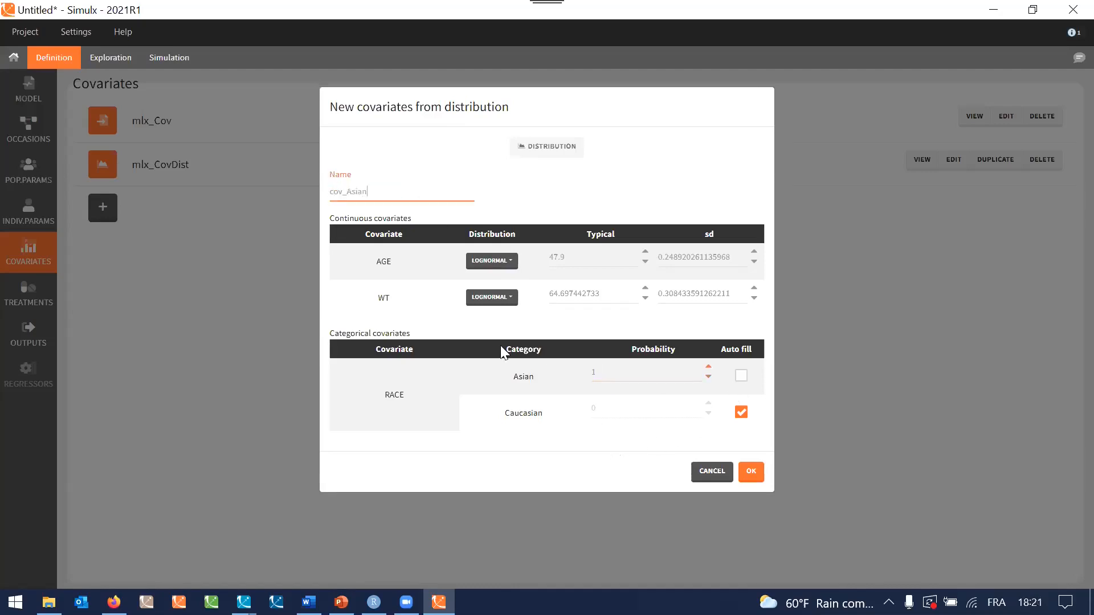
pyautogui.click(751, 472)
# Step: Duplicate cov_Asian as cov_Caucasian with the probability of the Asian race category set to 0
pyautogui.click(995, 203)
pyautogui.doubleClick(608, 374)
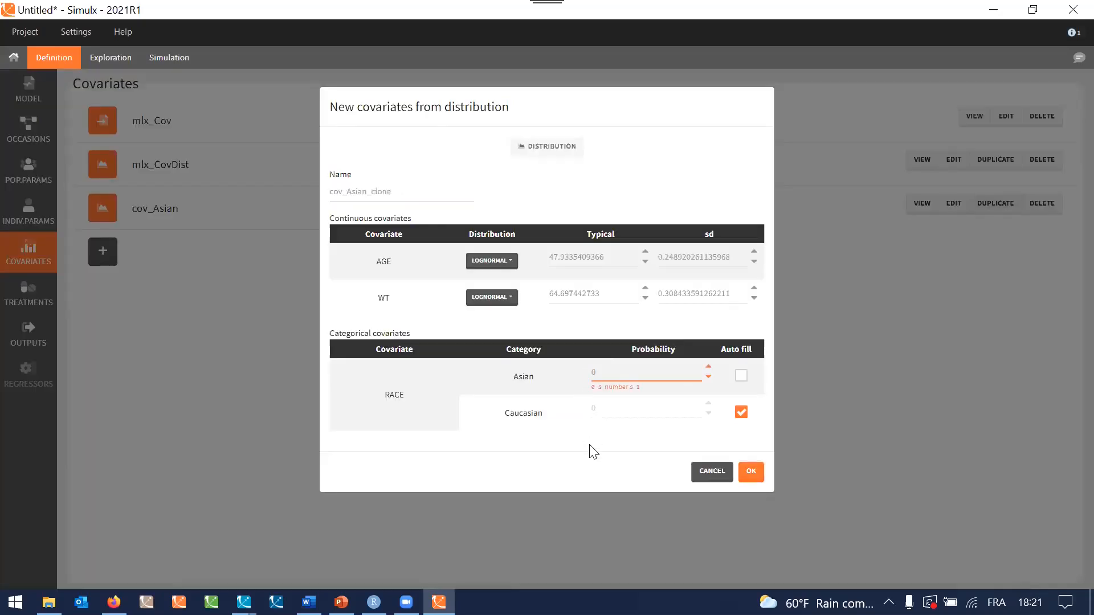
pyautogui.doubleClick(421, 188)
pyautogui.write('ca')
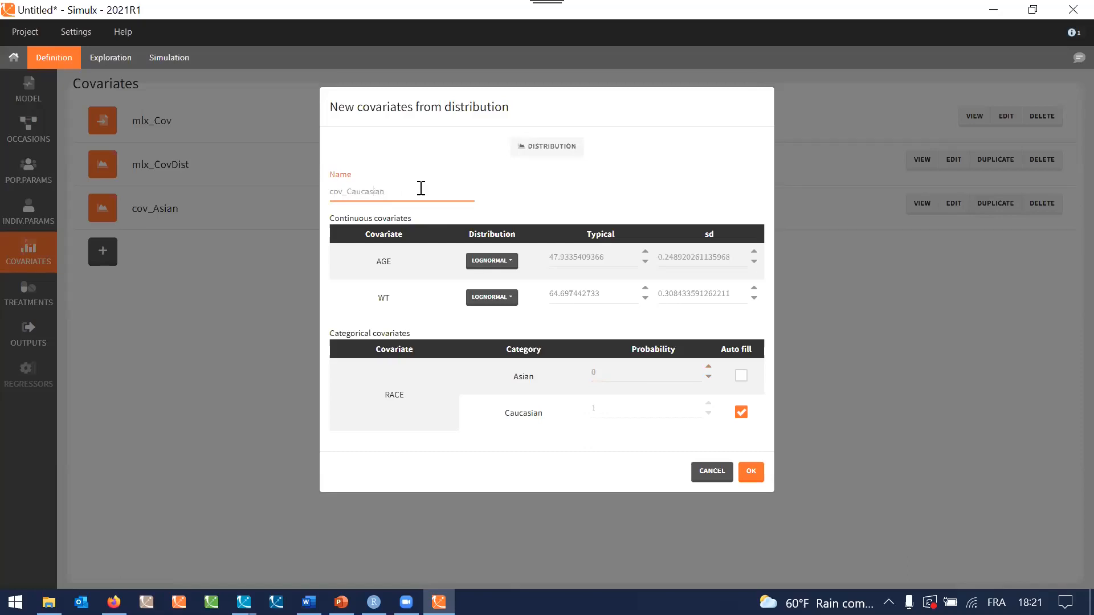
pyautogui.click(751, 471)
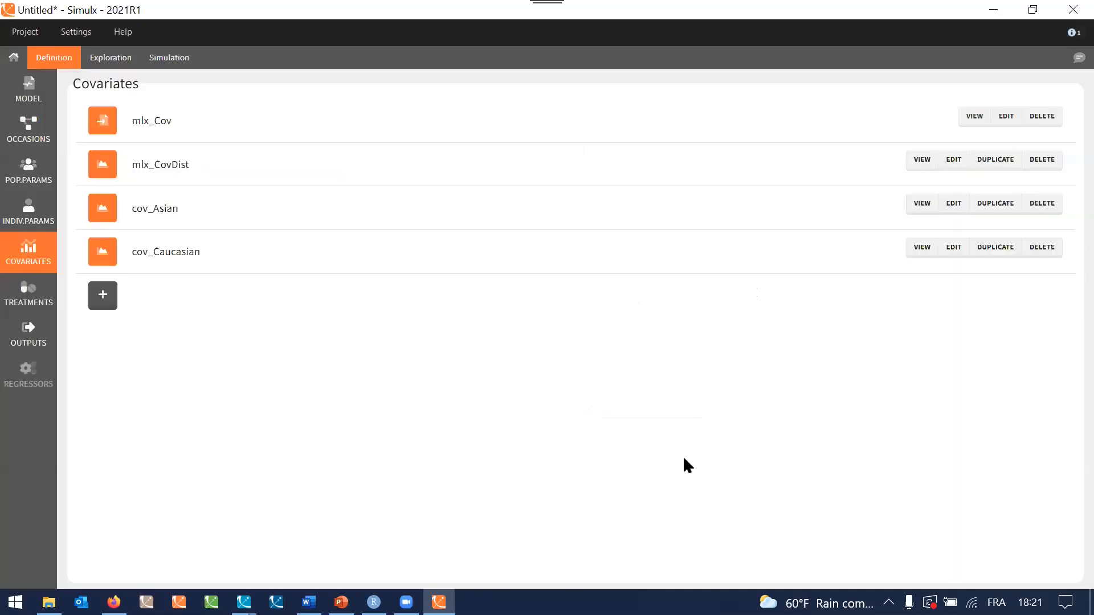
# Step: Add a second simulation group and name the two groups Asian and Caucasian
pyautogui.click(180, 68)
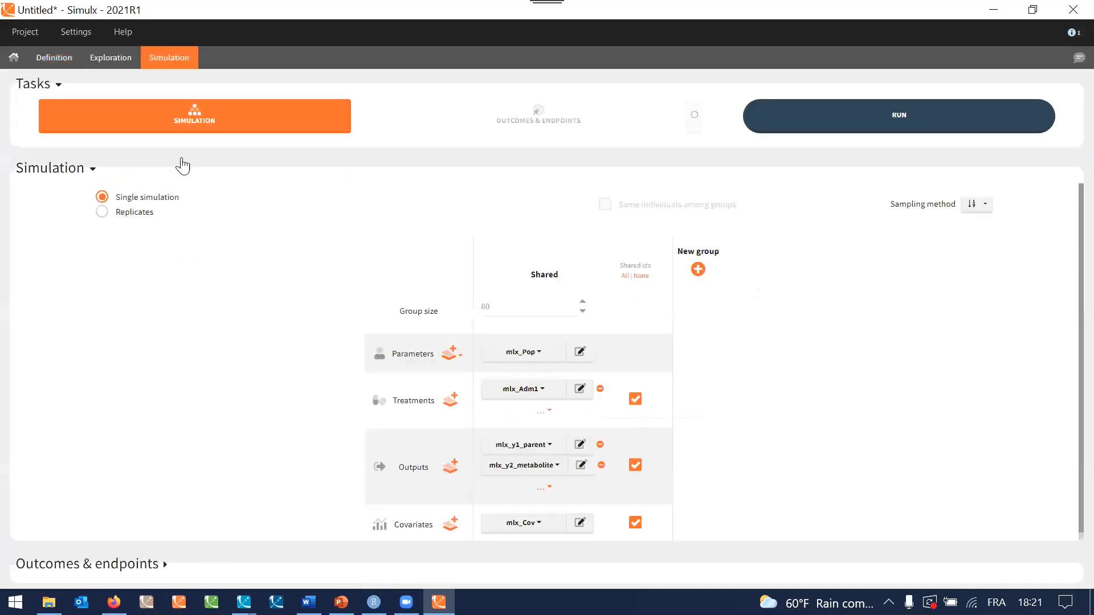
pyautogui.scroll(-1, 479, 506)
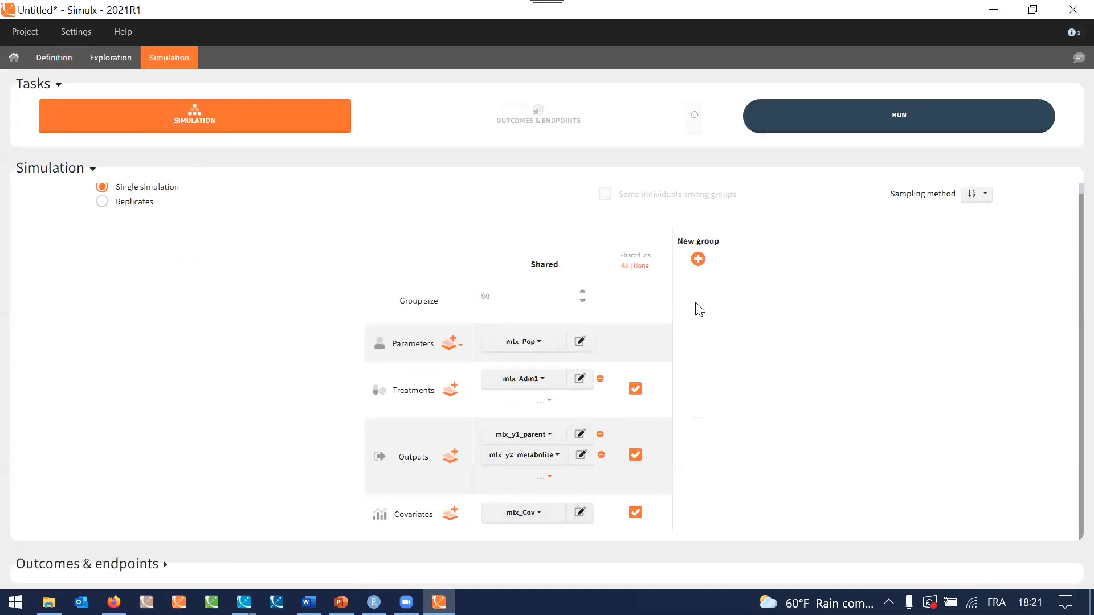
pyautogui.click(699, 260)
pyautogui.click(659, 243)
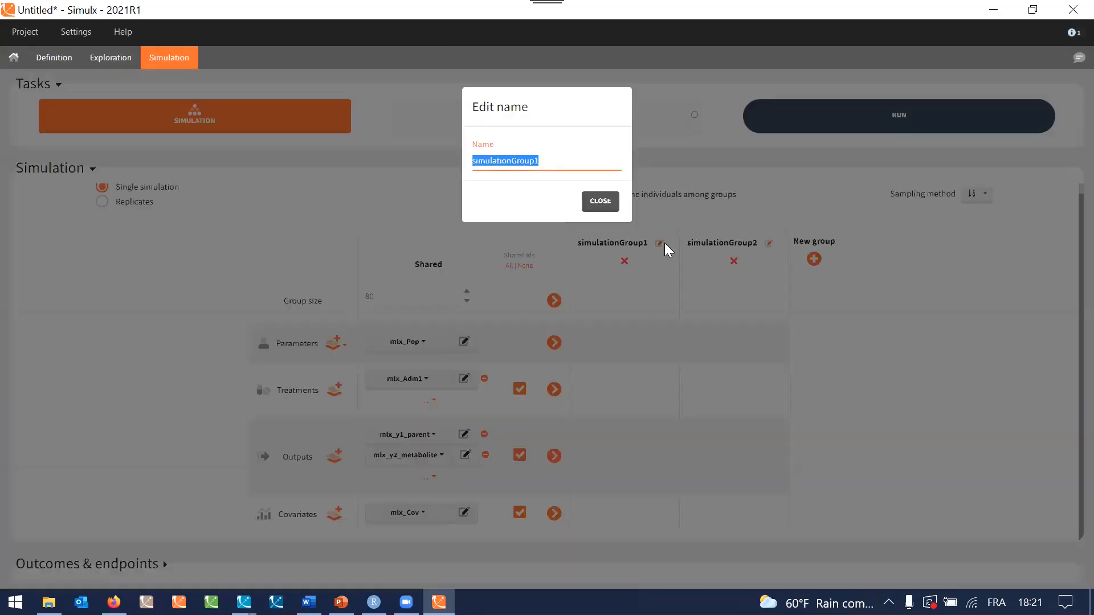
pyautogui.write('Asian')
pyautogui.click(609, 202)
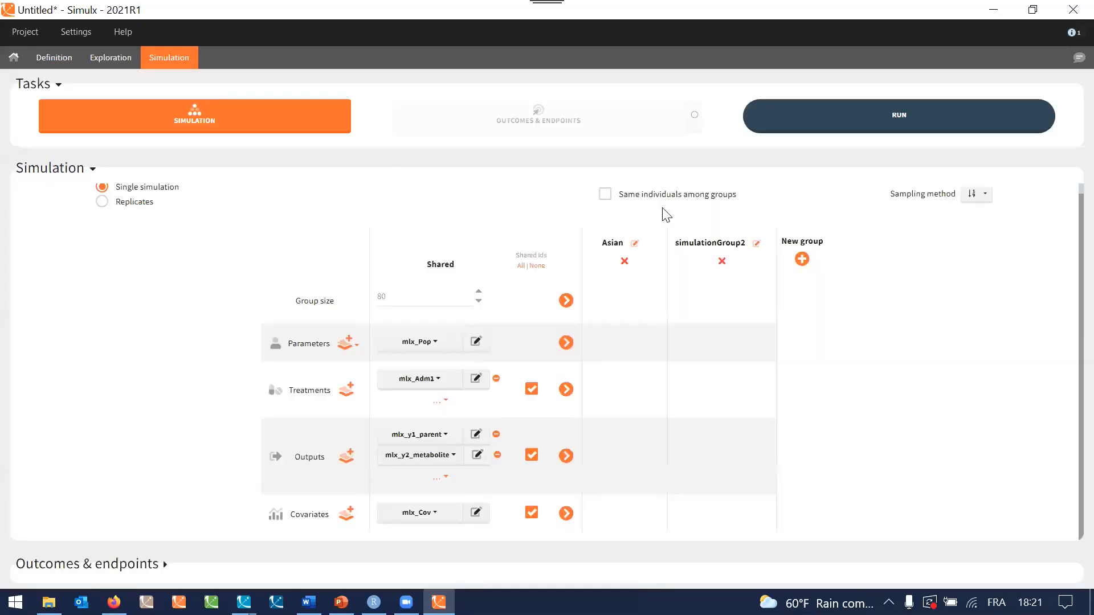
pyautogui.click(757, 243)
pyautogui.write('Caucasian')
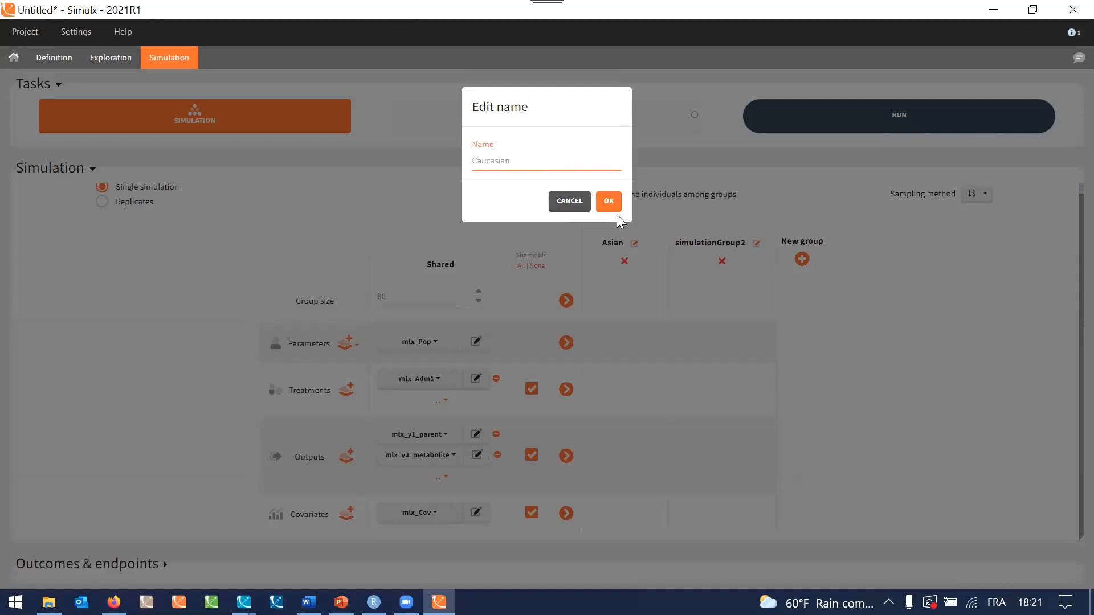
pyautogui.click(608, 201)
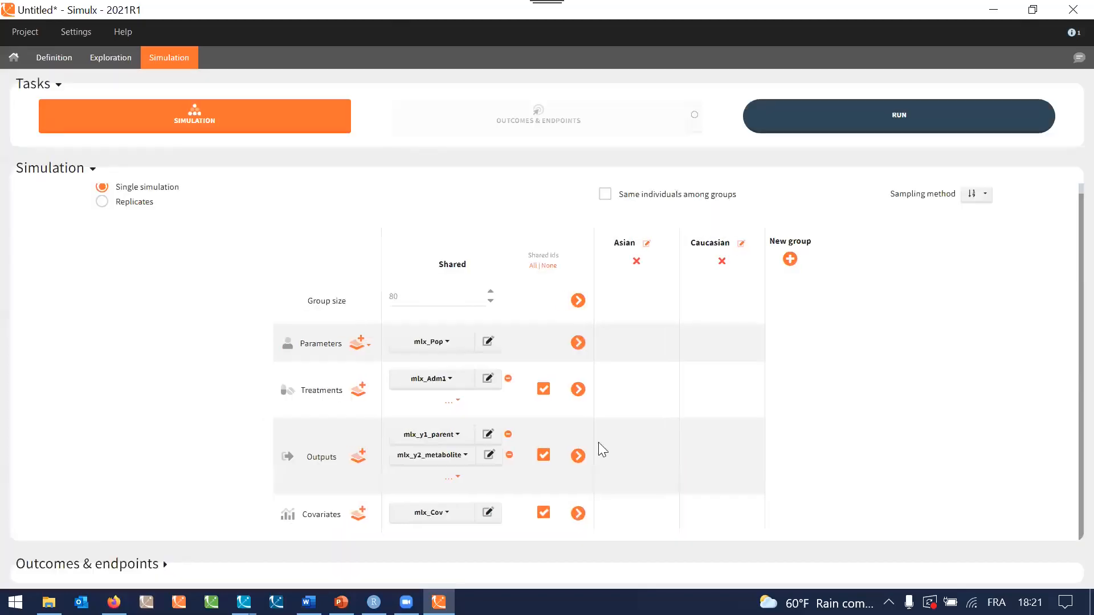
# Step: Make the covariates group-specific, with cov_Asian for the Asian group and cov_Caucasian for the Caucasian group
pyautogui.click(567, 514)
pyautogui.click(600, 513)
pyautogui.click(603, 482)
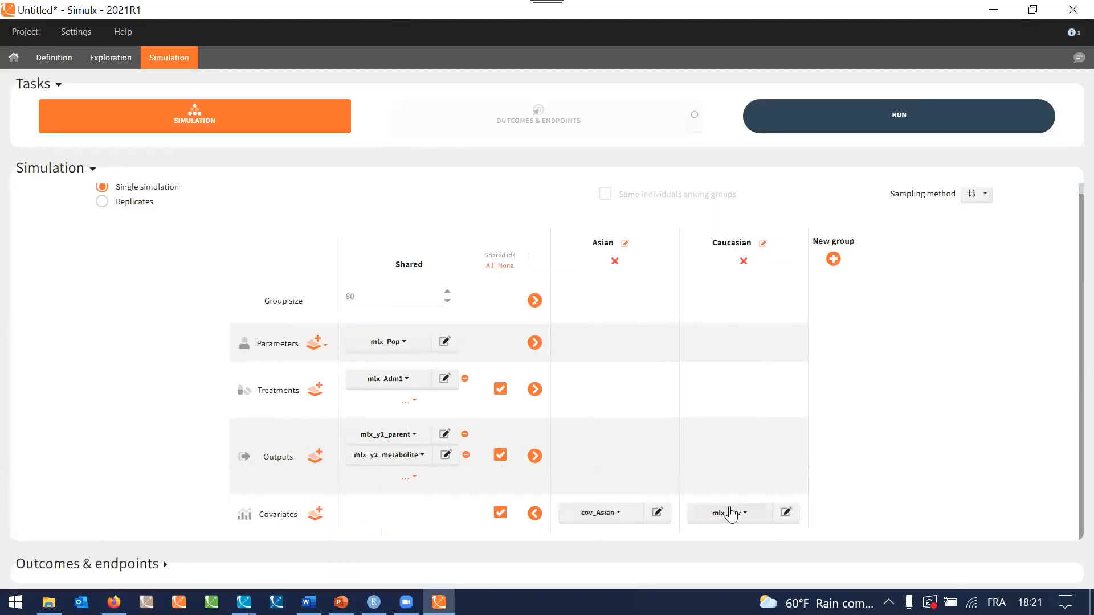
pyautogui.click(730, 514)
pyautogui.click(731, 495)
# Step: Set the shared group size to 50 and the treatment to trt_singledose, and remove the mlx_y1_parent output
pyautogui.doubleClick(381, 294)
pyautogui.click(405, 382)
pyautogui.click(406, 415)
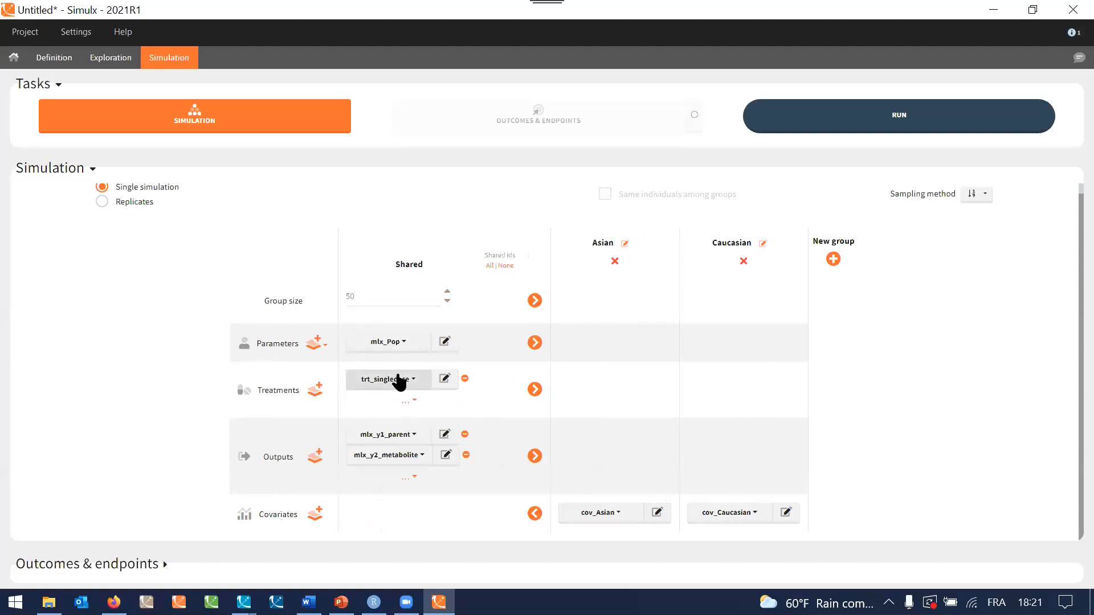
pyautogui.click(465, 436)
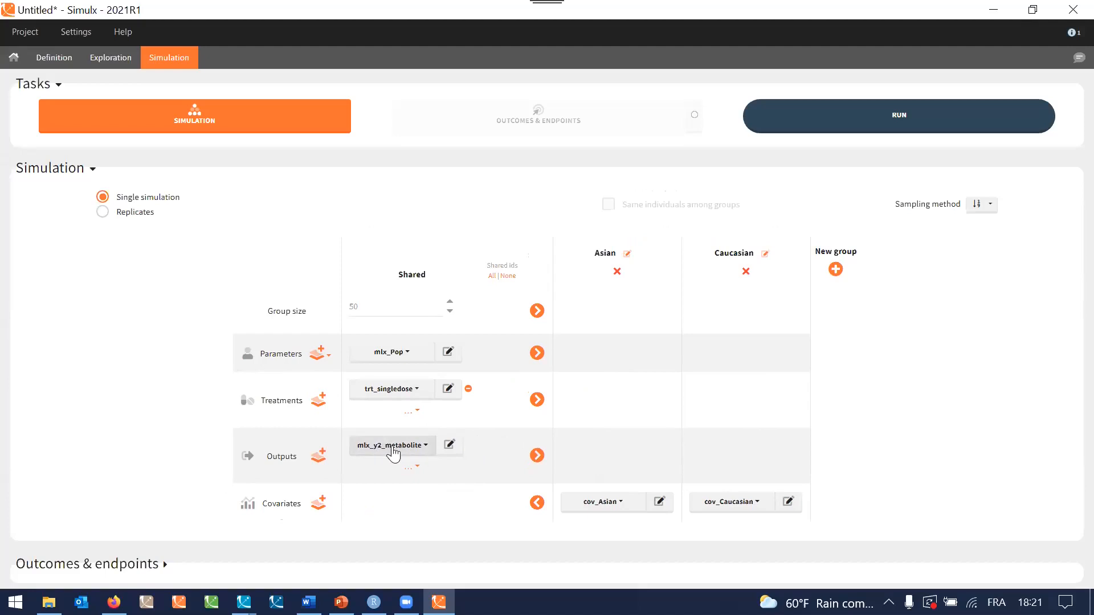
# Step: Run the simulation and display the metabolite output distribution plots for both groups
pyautogui.click(908, 113)
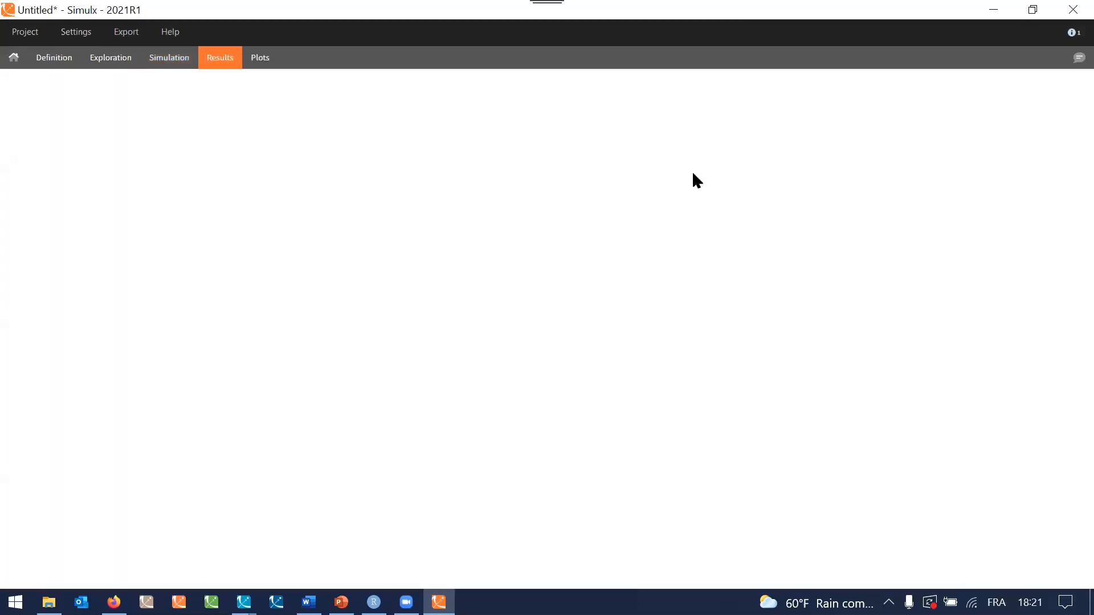
pyautogui.click(265, 61)
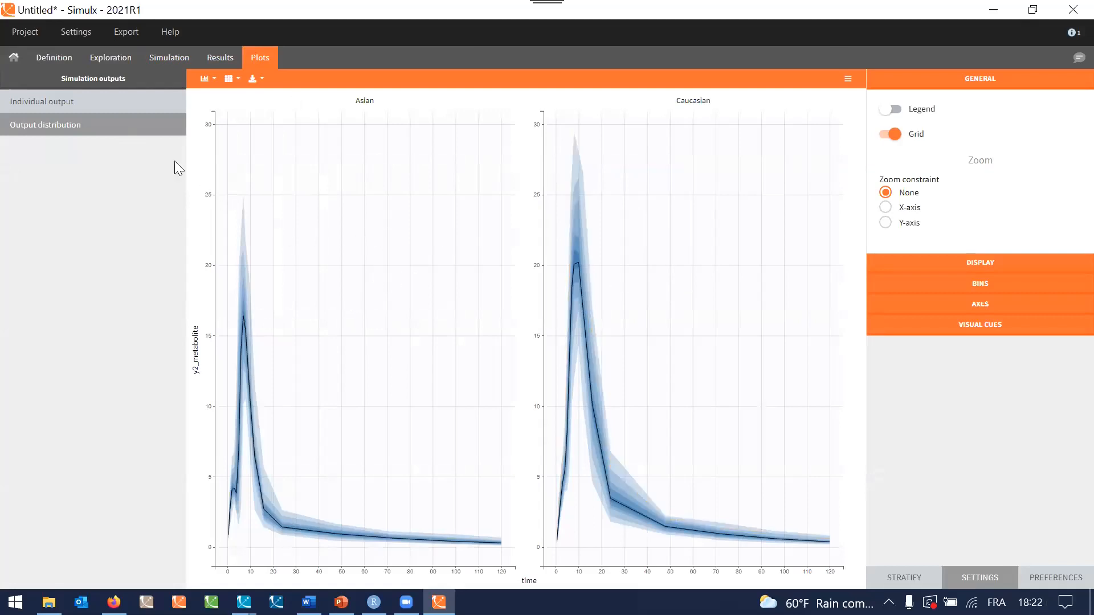
# Step: Scale the trt_singledose amount by the RACE covariate and edit the scaling factor of the Asian category
pyautogui.click(166, 58)
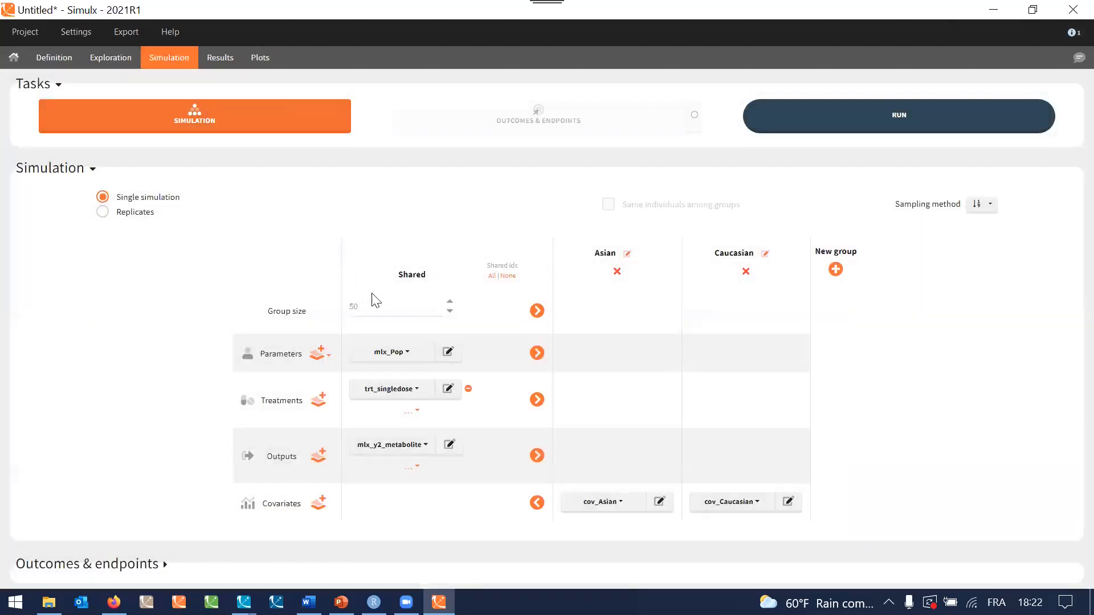
pyautogui.click(449, 389)
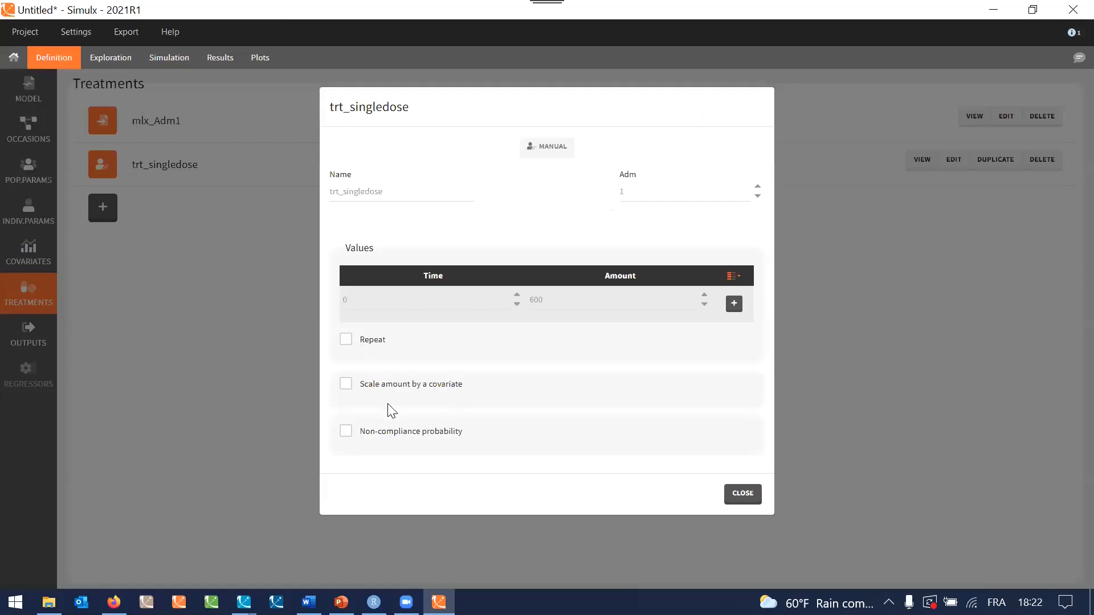
pyautogui.click(392, 388)
pyautogui.click(420, 423)
pyautogui.click(433, 458)
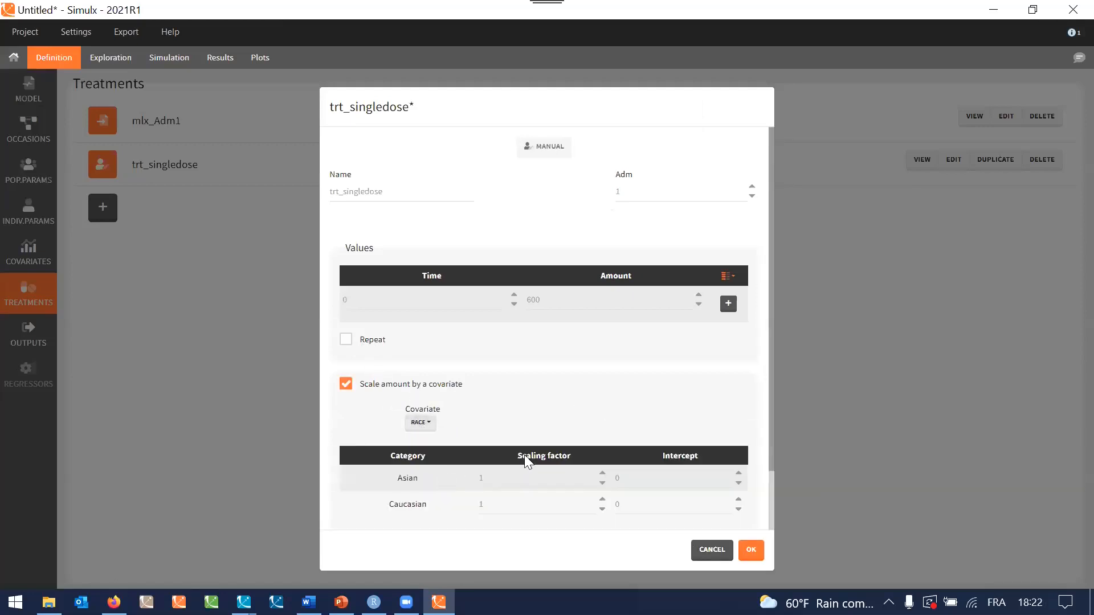
pyautogui.doubleClick(568, 475)
pyautogui.click(751, 550)
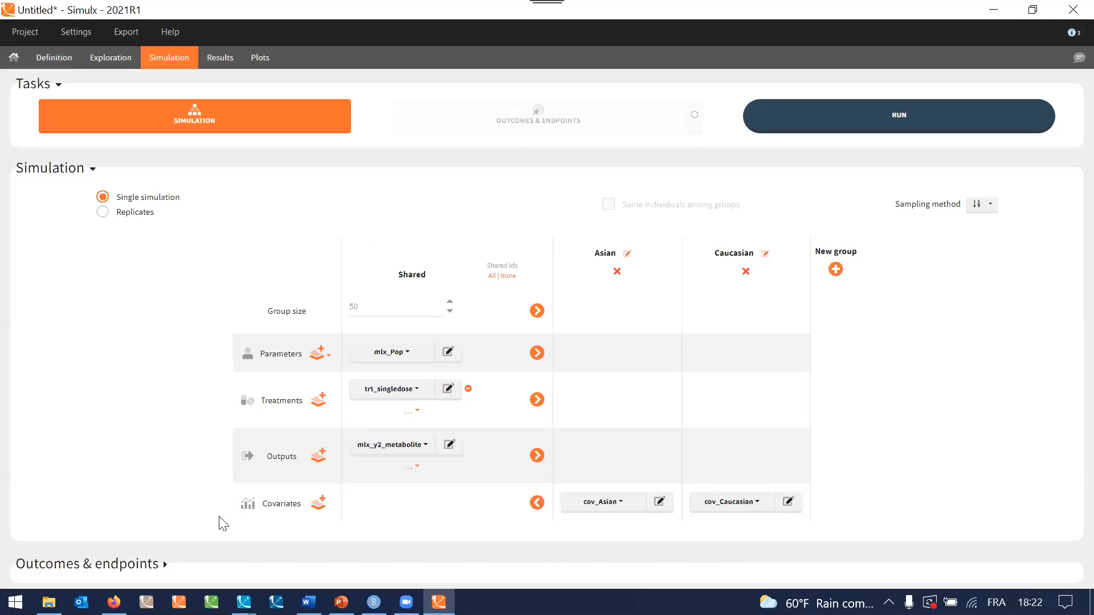
# Step: Create an outcome named Cmax as the maximum value per id of mlx_y2_metabolite, added to a new endpoint
pyautogui.click(164, 563)
pyautogui.click(444, 450)
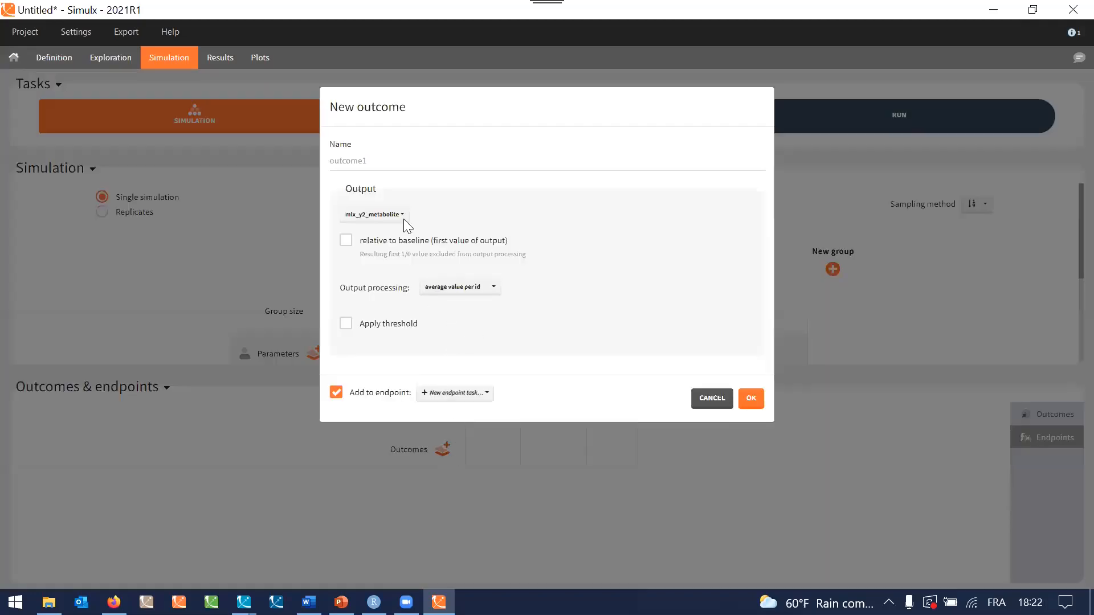
pyautogui.doubleClick(402, 162)
pyautogui.write('c')
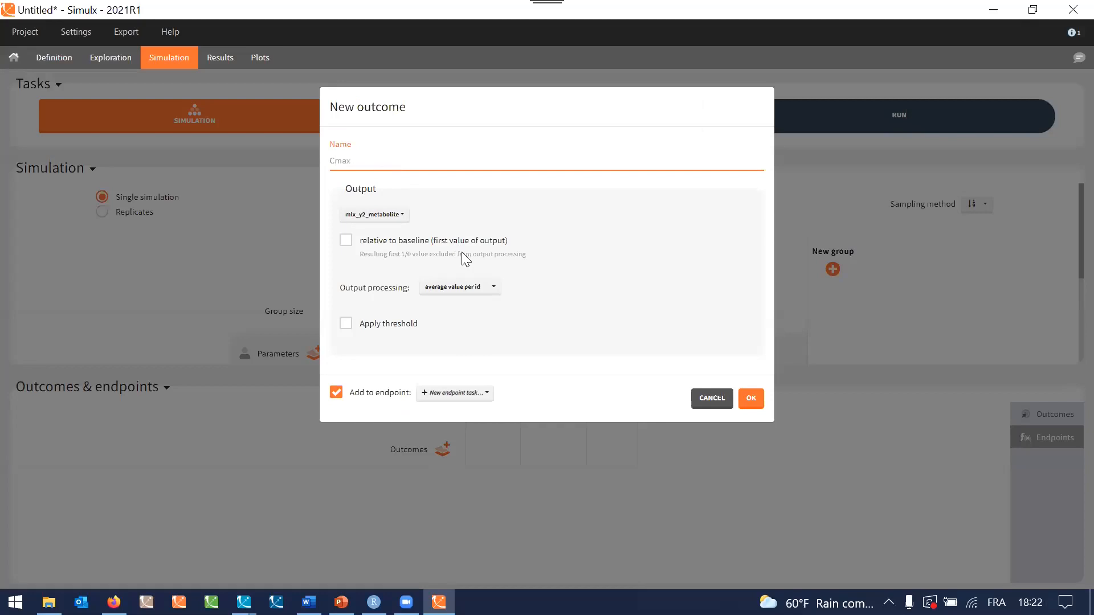
pyautogui.click(468, 286)
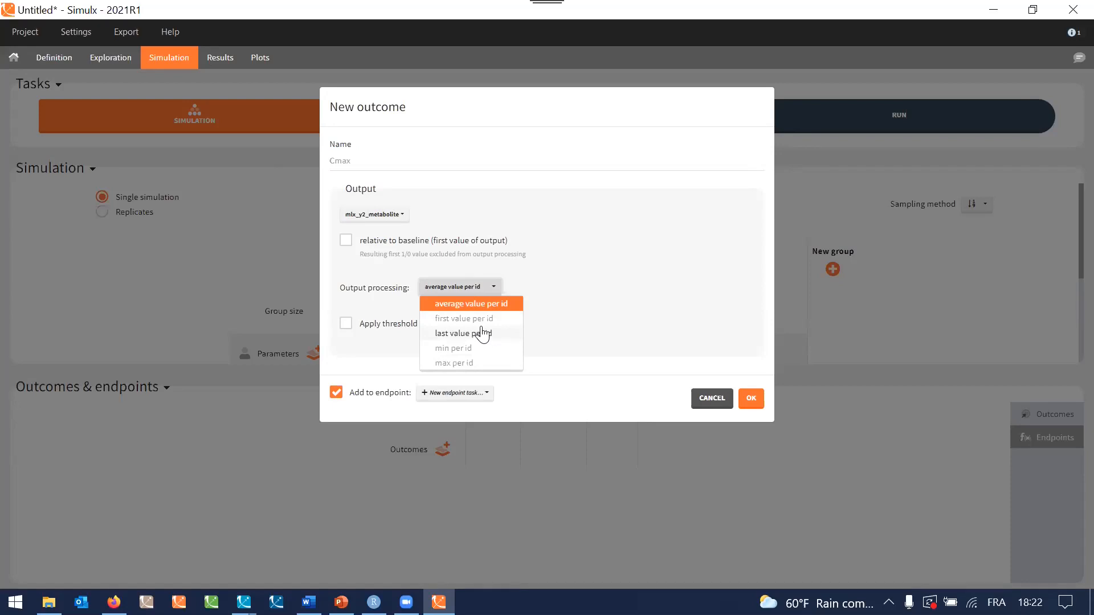
pyautogui.click(478, 364)
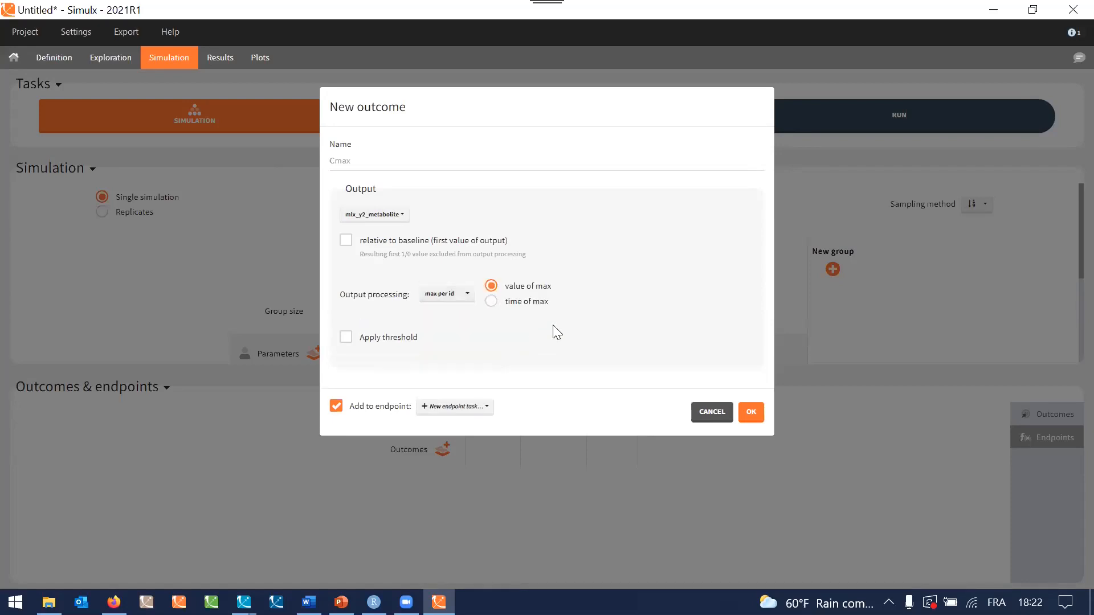
pyautogui.click(752, 414)
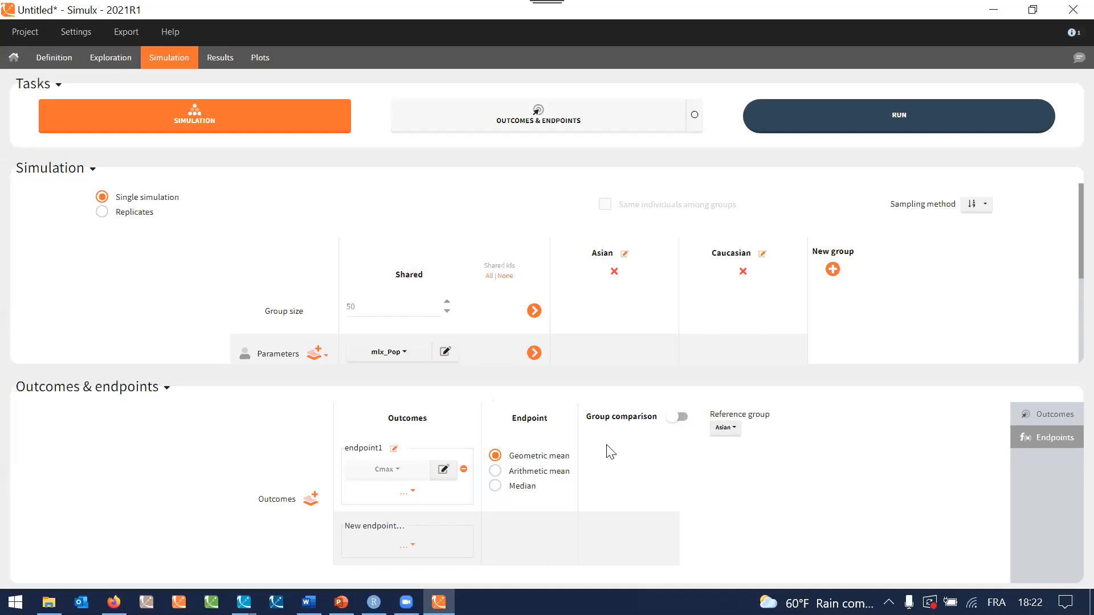
# Step: Set endpoint1 to arithmetic mean and enable group comparison with the statistical test hypothesis difference < 3 and Caucasian as reference group
pyautogui.click(677, 418)
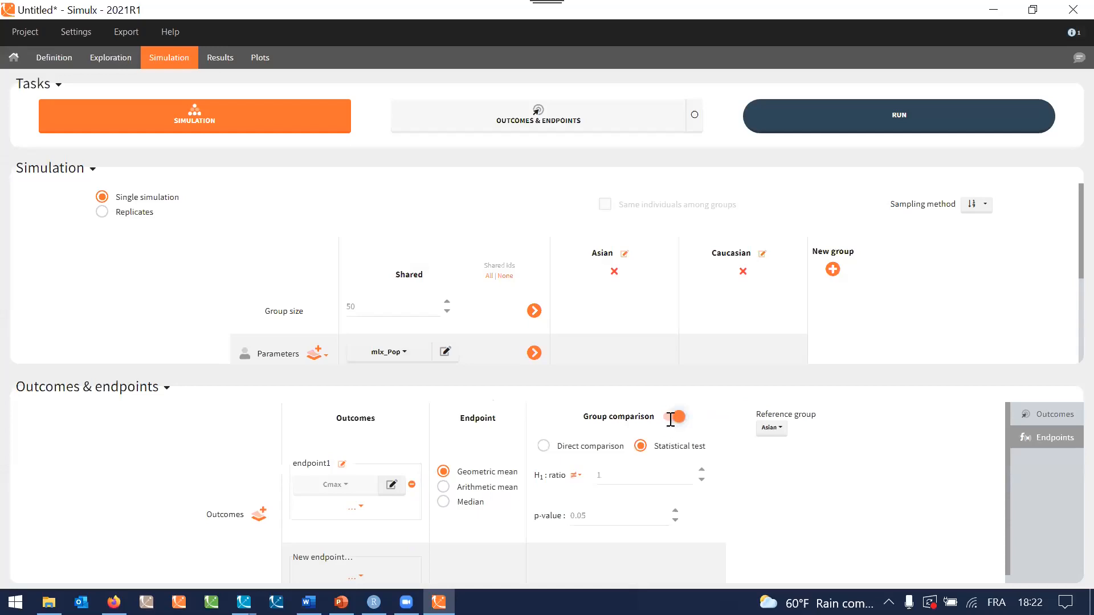
pyautogui.click(491, 488)
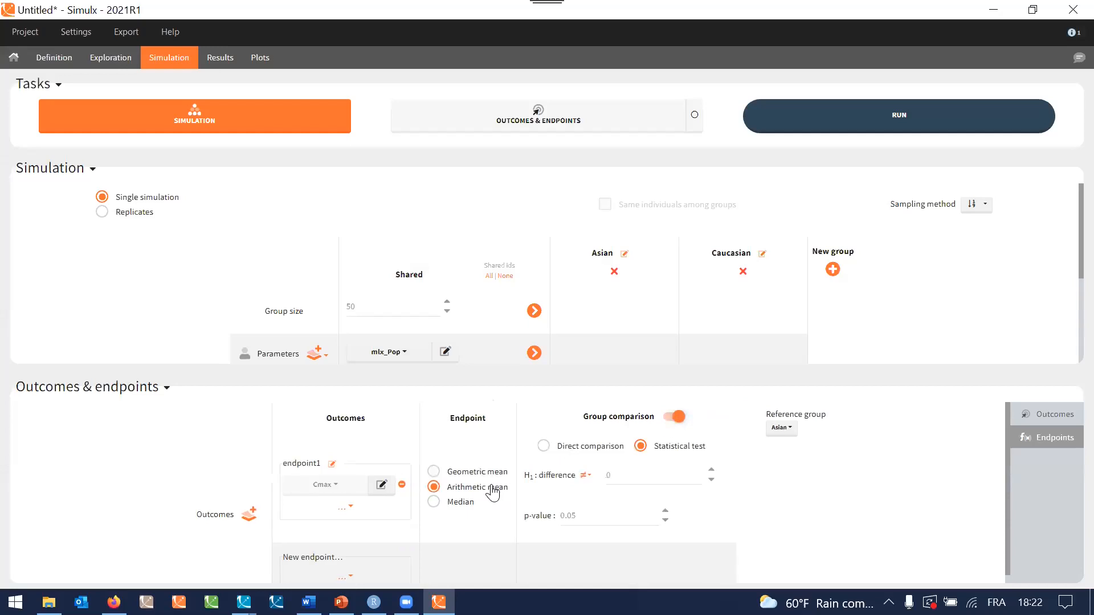
pyautogui.click(585, 486)
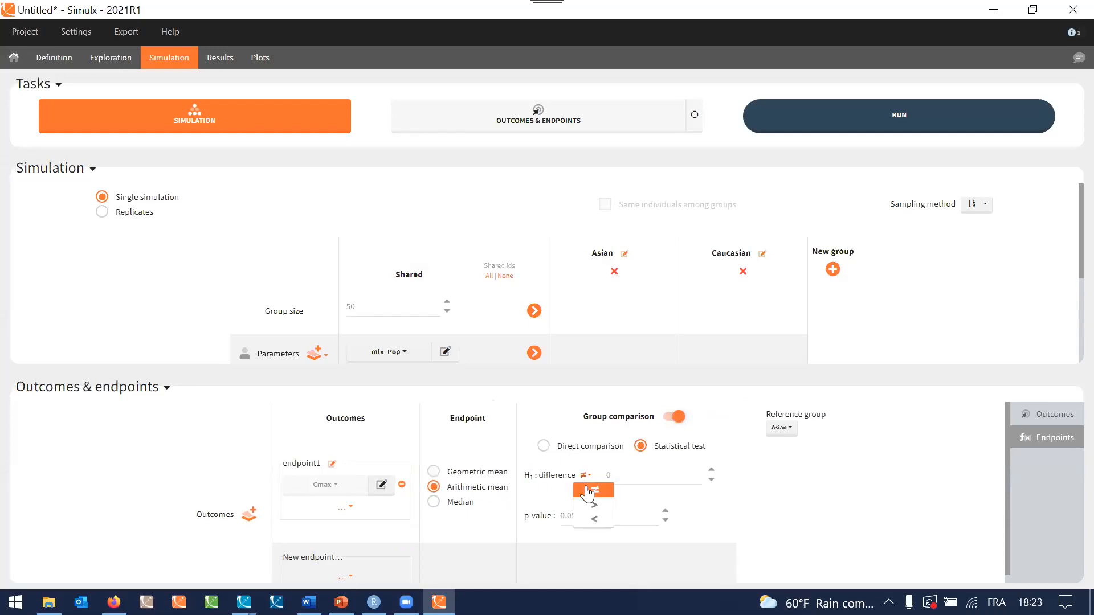
pyautogui.click(594, 520)
pyautogui.click(641, 478)
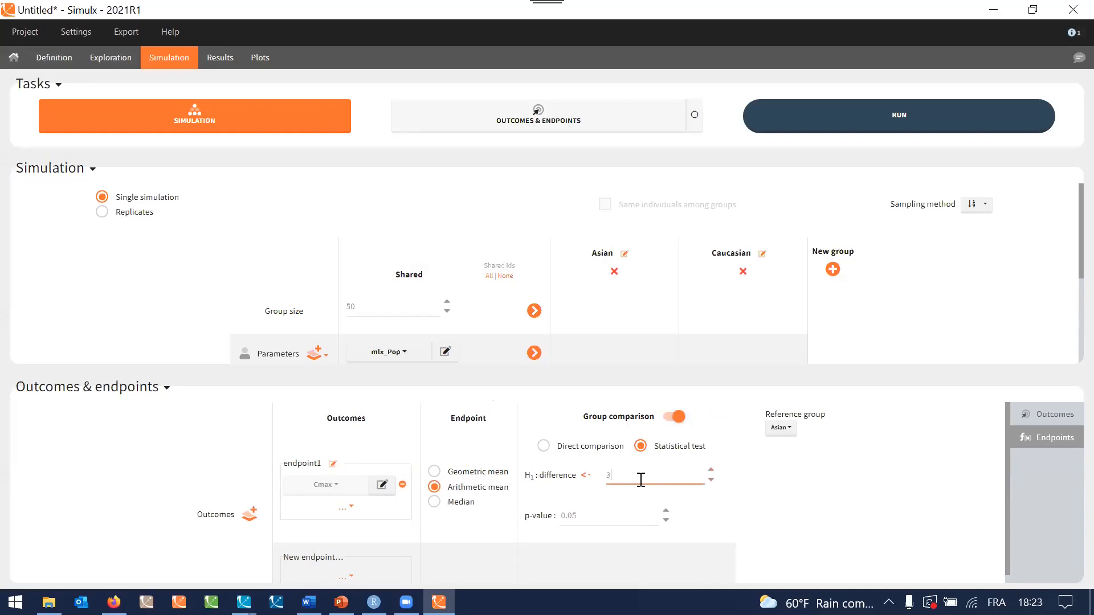
pyautogui.click(781, 428)
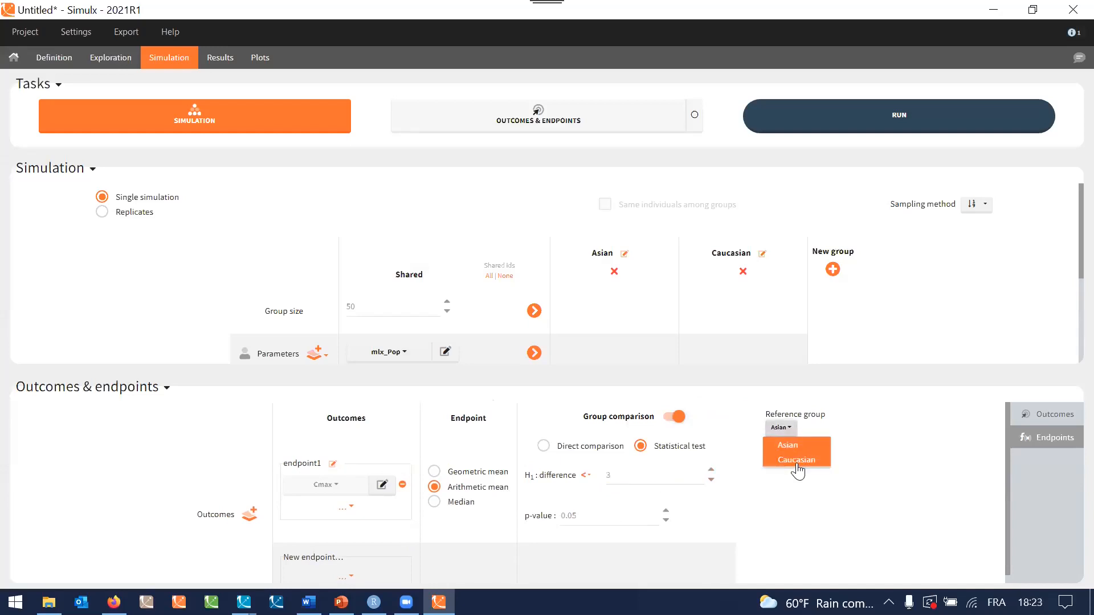
pyautogui.click(797, 460)
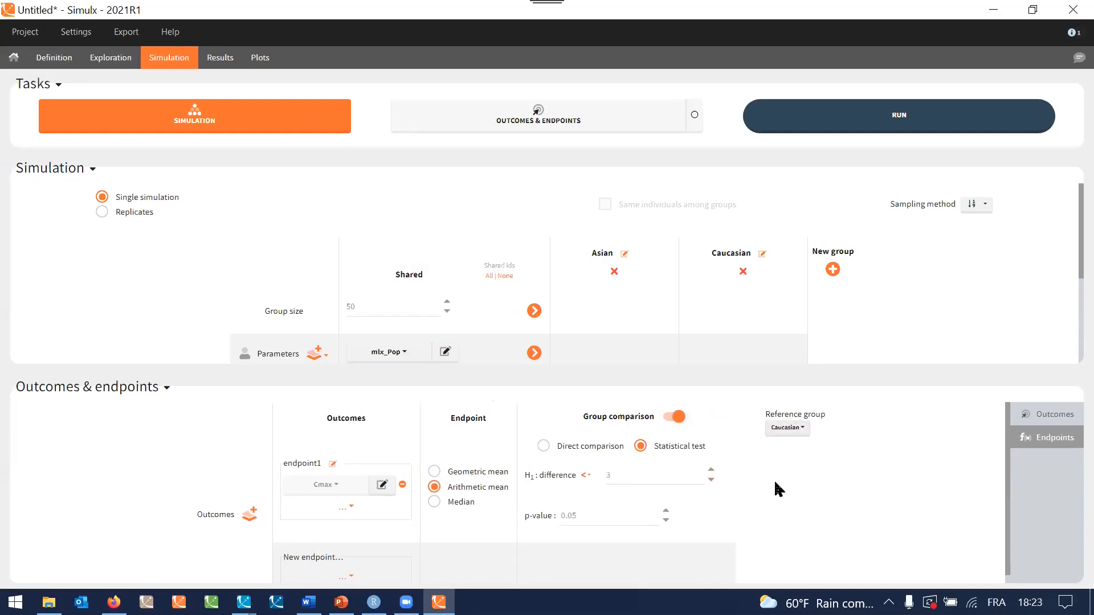
# Step: Run the simulation with outcomes and endpoints included, and display the metabolite plots and the group comparison table
pyautogui.click(694, 114)
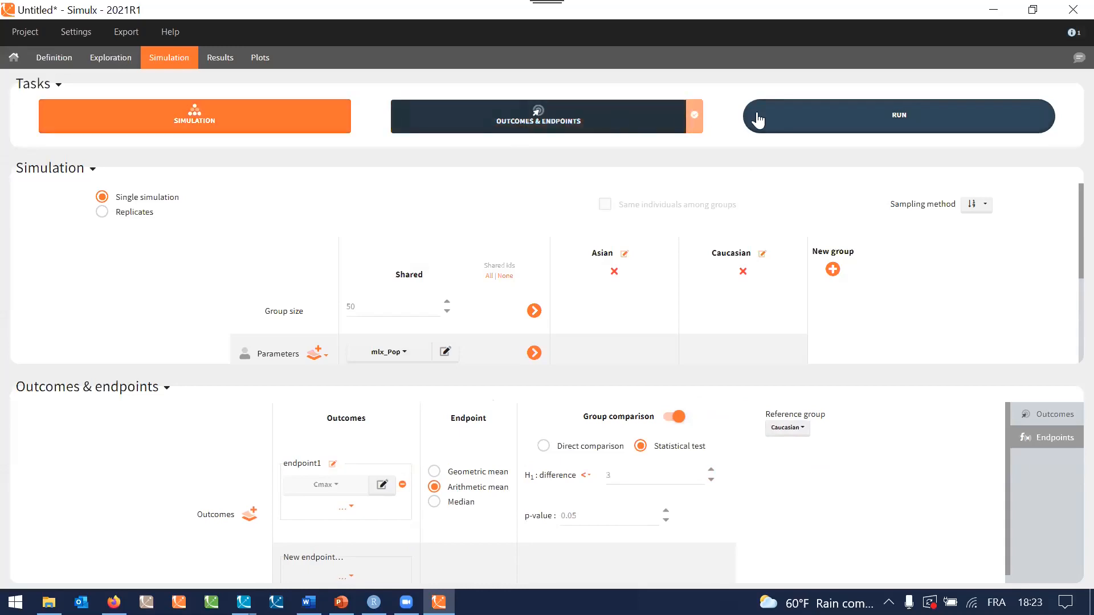
pyautogui.click(821, 114)
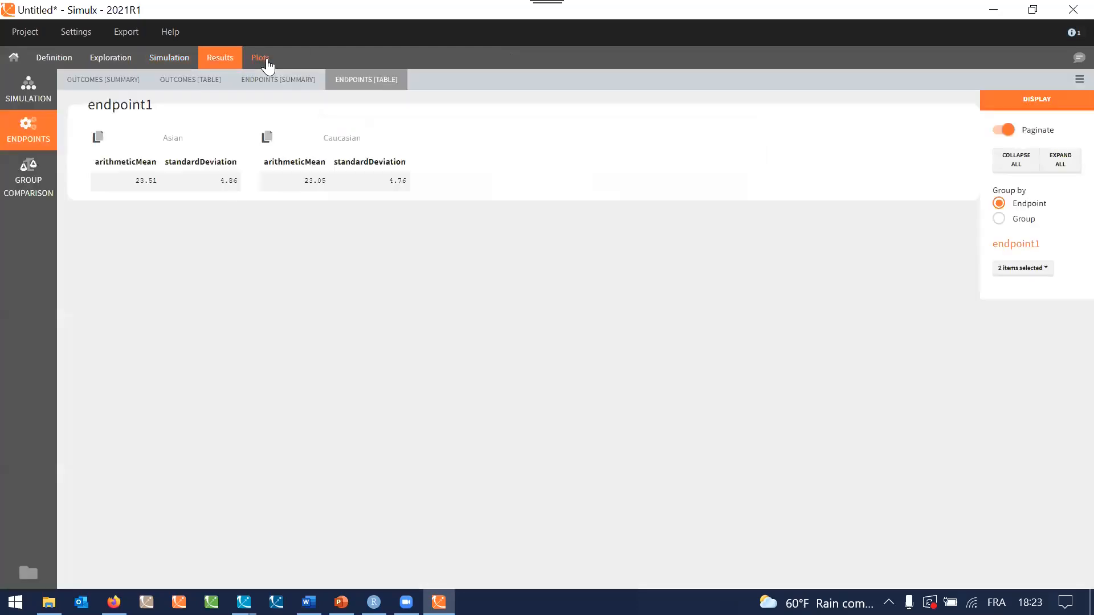
pyautogui.click(267, 65)
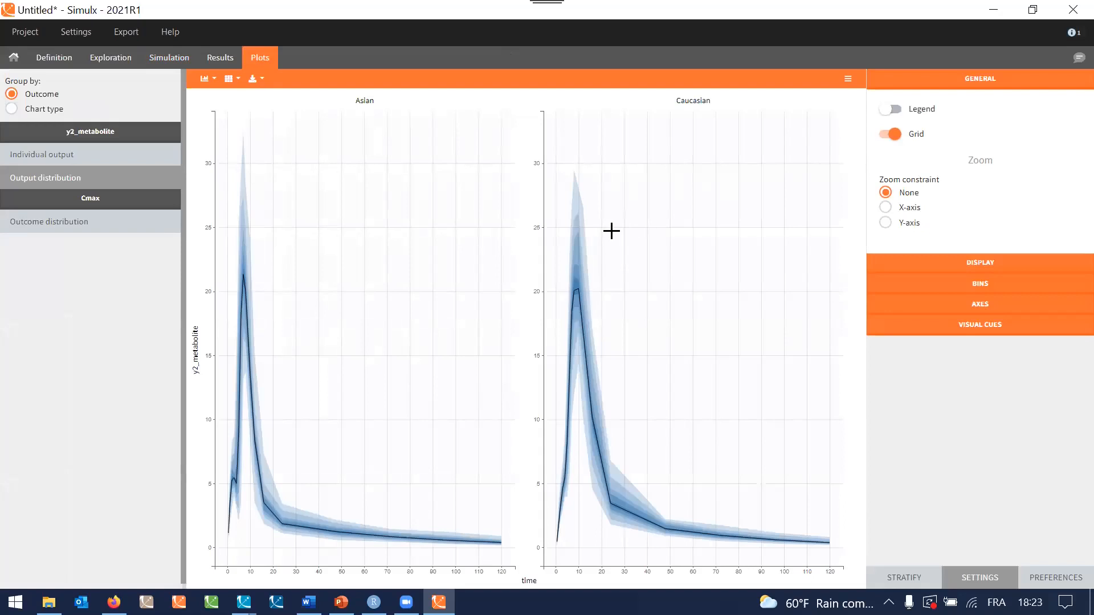
pyautogui.click(225, 59)
pyautogui.click(51, 197)
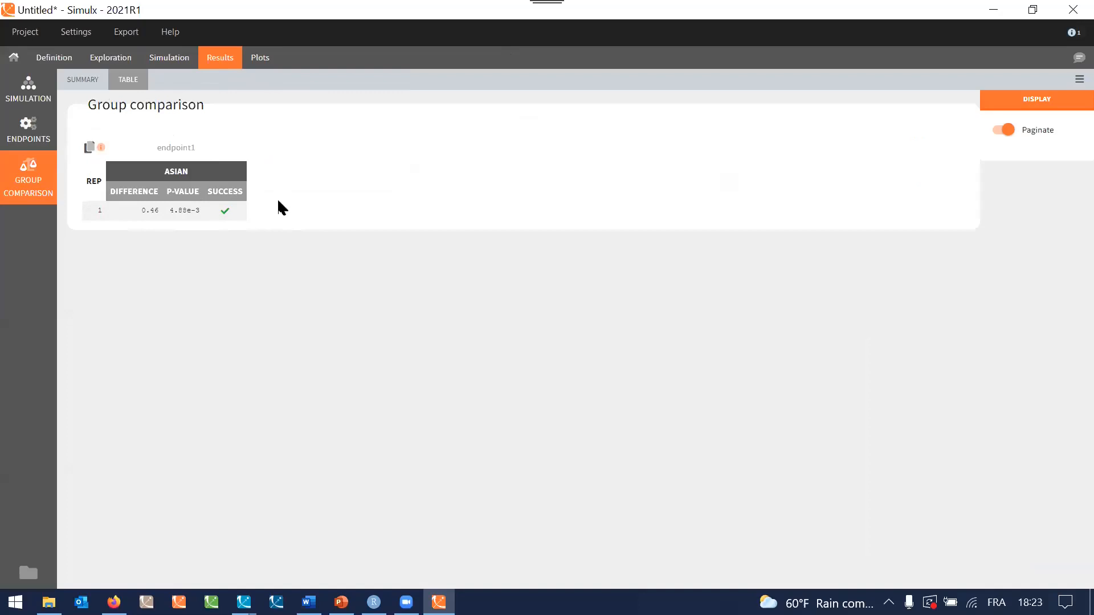
# Step: Examine the population parameter values in mlx_Pop used by the simulation, including ka1_pop, ka2_pop and F1_pop
pyautogui.click(172, 59)
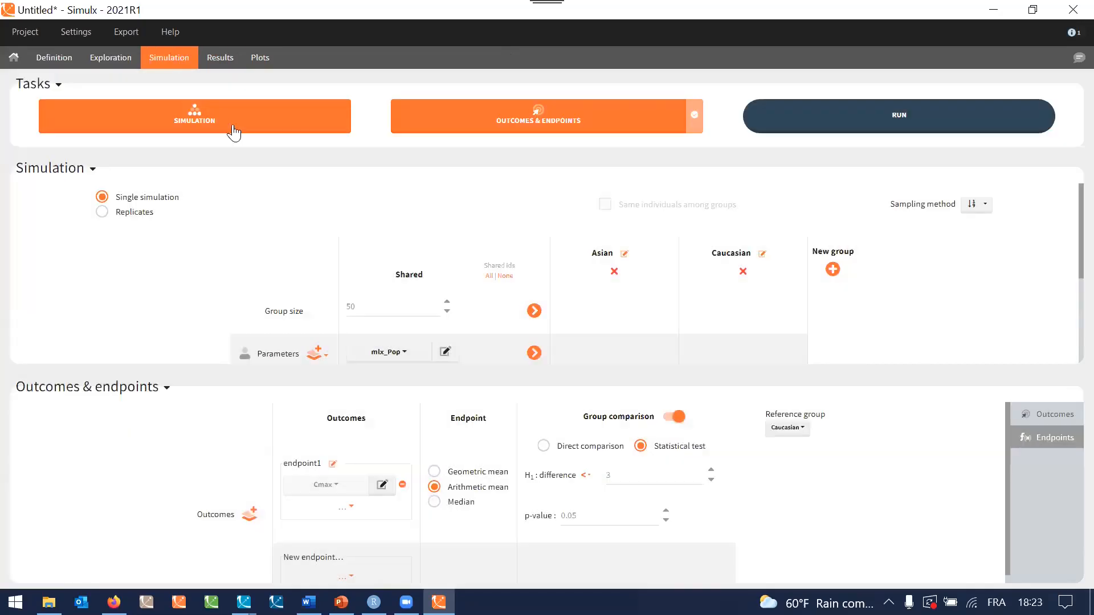
pyautogui.click(445, 351)
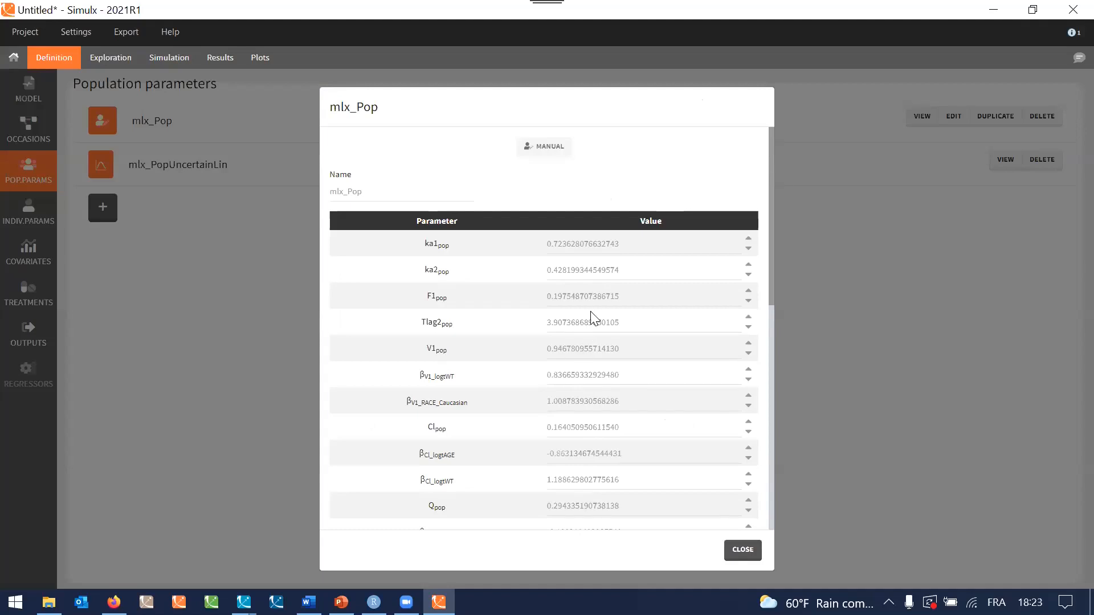
pyautogui.doubleClick(601, 250)
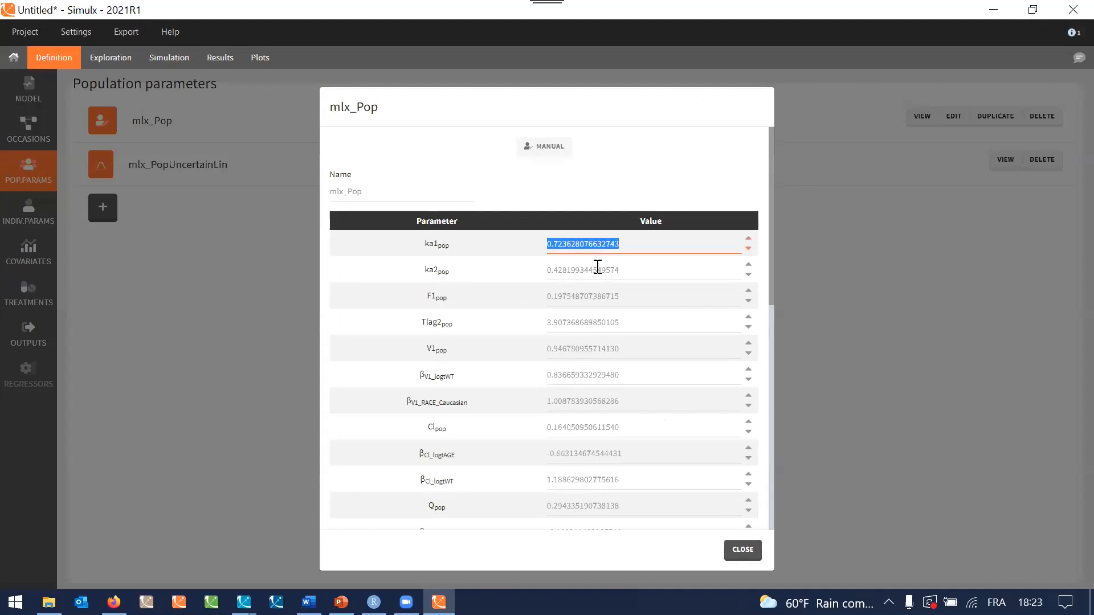
pyautogui.doubleClick(597, 269)
pyautogui.doubleClick(597, 292)
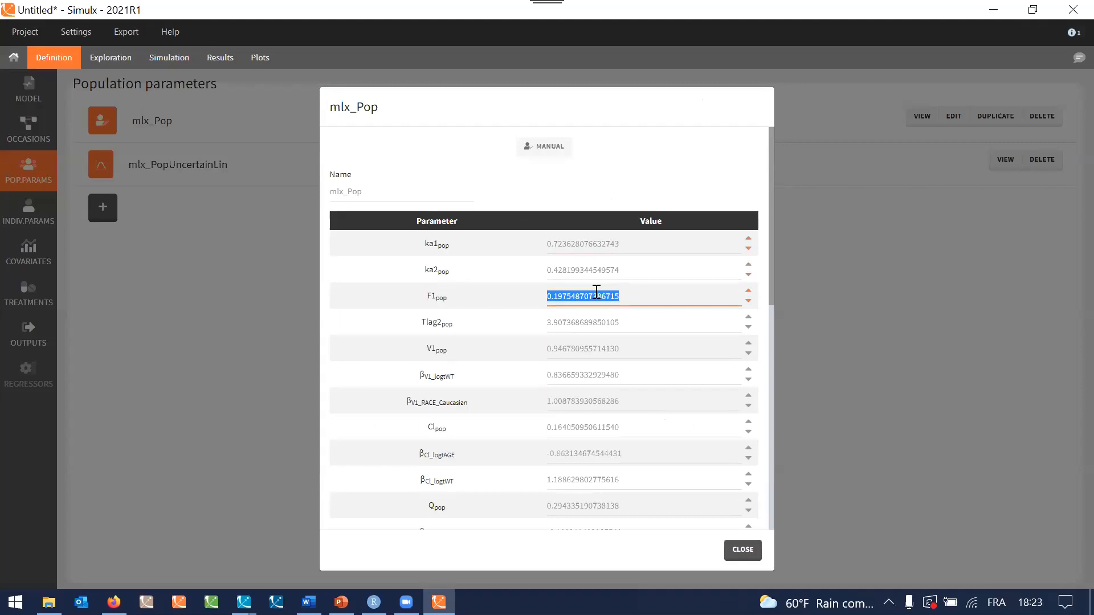
pyautogui.click(622, 192)
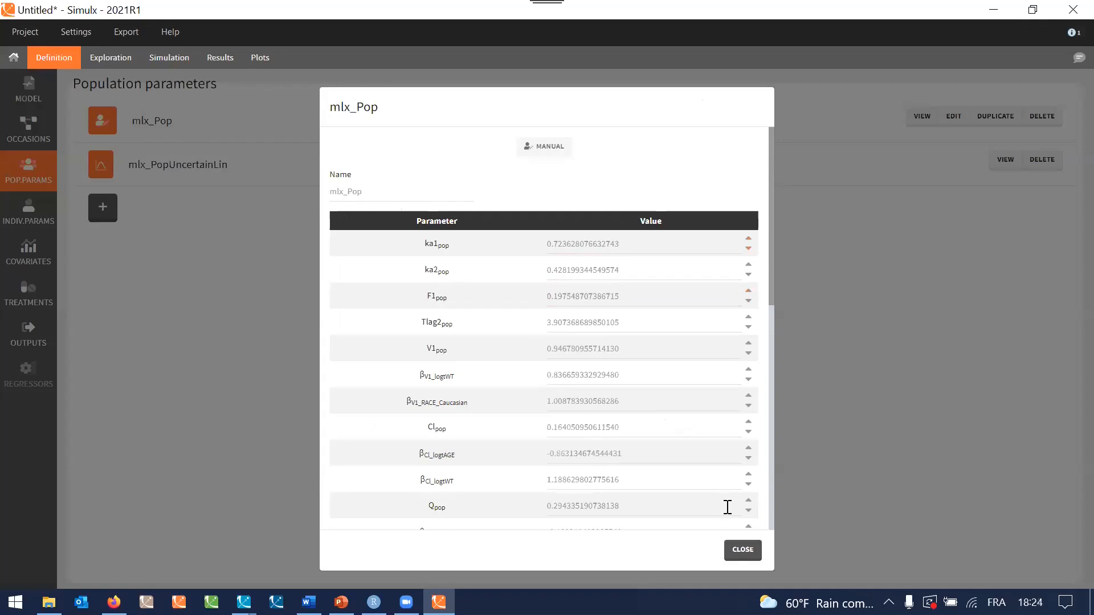
pyautogui.click(737, 550)
# Step: View the estimated values and uncertainty variance-covariance matrix of the mlx_PopUncertainLin population parameters
pyautogui.click(55, 61)
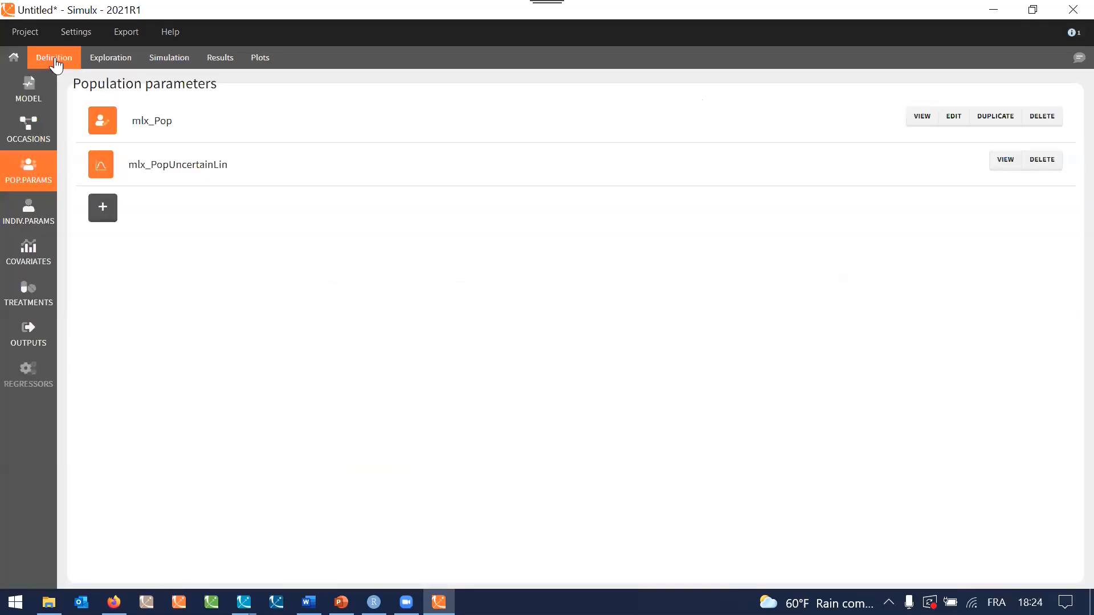
pyautogui.moveTo(128, 165); pyautogui.dragTo(227, 160)
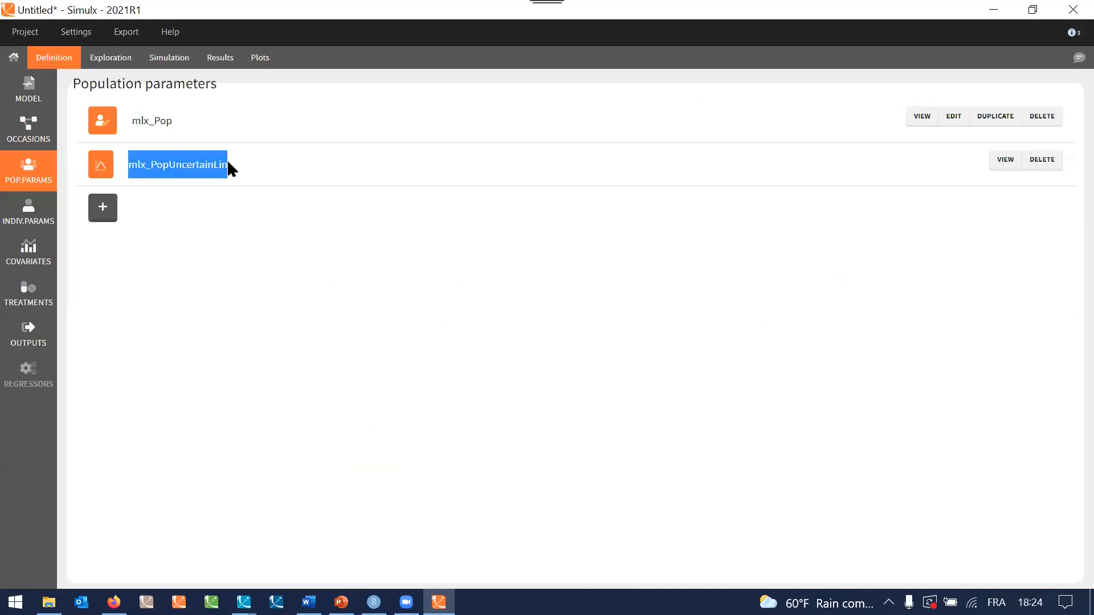
pyautogui.click(148, 168)
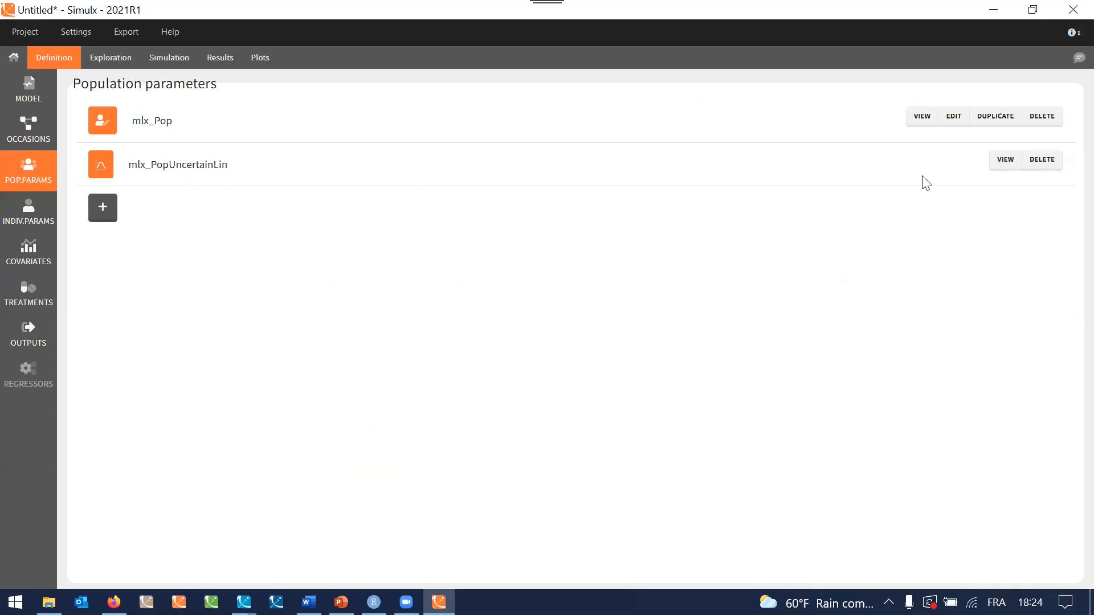
pyautogui.click(996, 171)
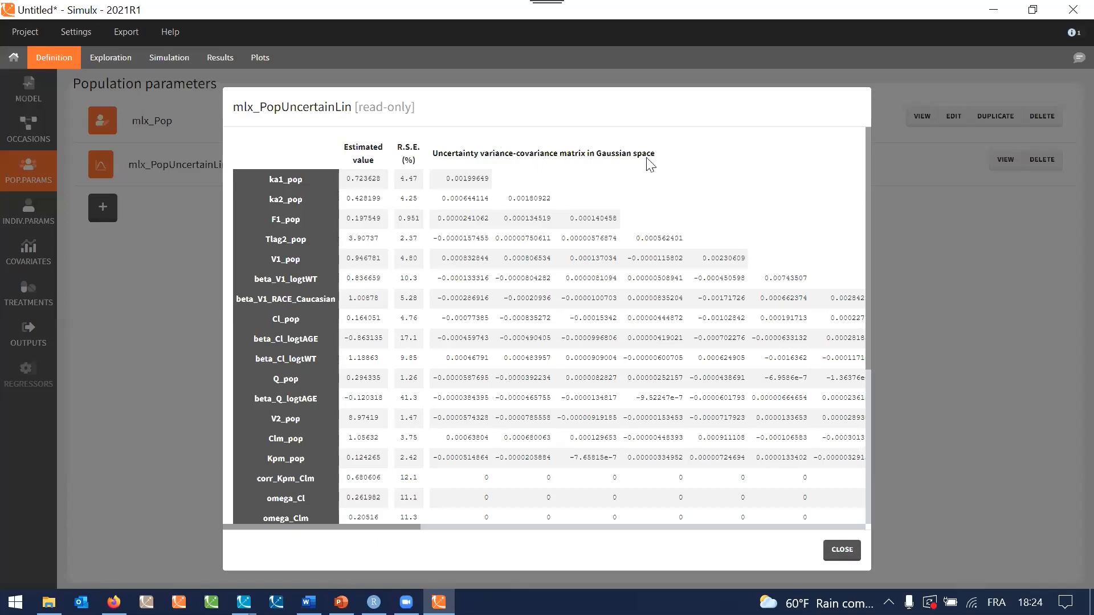
pyautogui.click(842, 553)
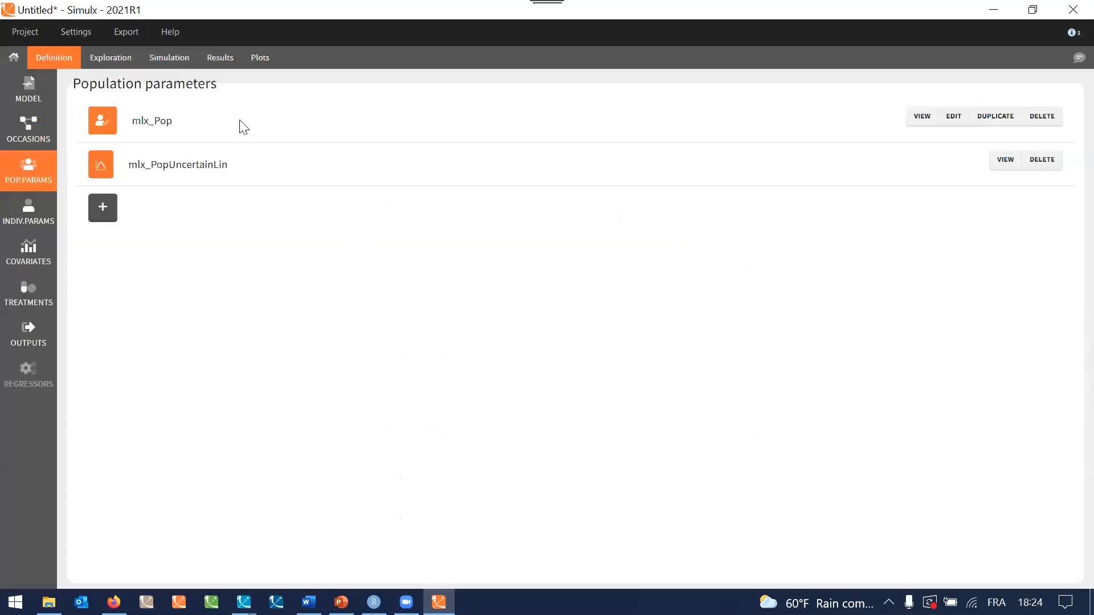
# Step: Use mlx_PopUncertainLin as the shared simulation parameters and set the simulation to 40 replicates
pyautogui.click(170, 58)
pyautogui.click(167, 388)
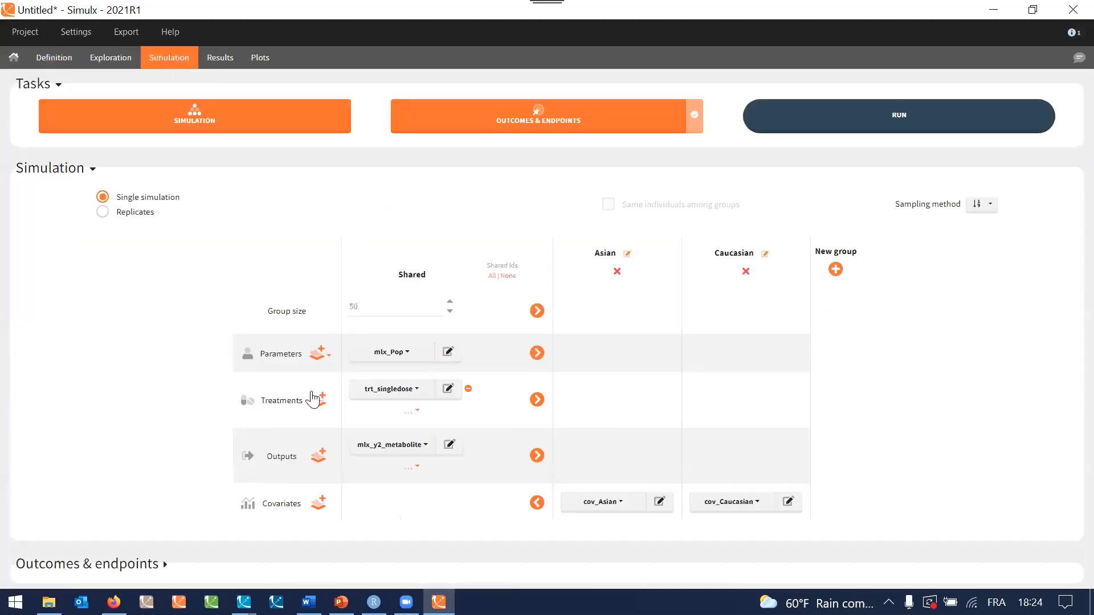
pyautogui.click(392, 352)
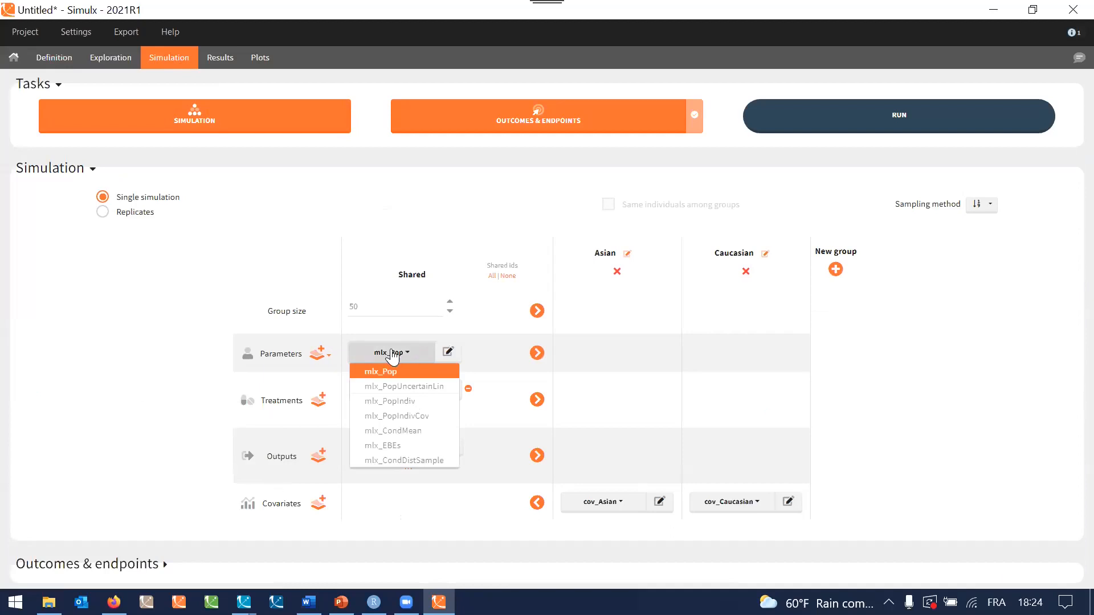
pyautogui.click(412, 389)
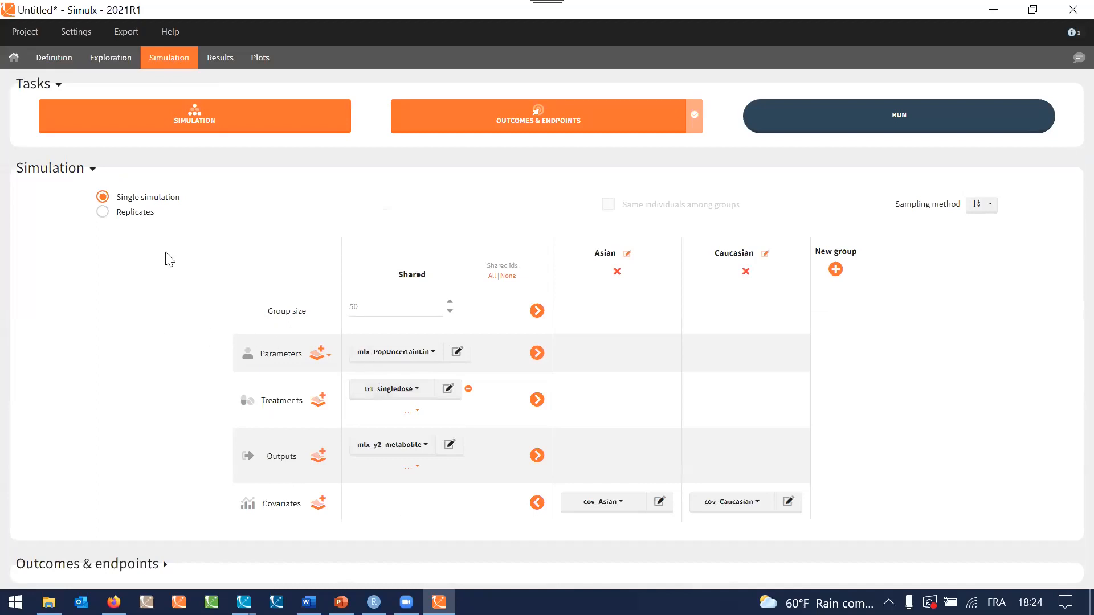
pyautogui.click(148, 214)
pyautogui.click(371, 209)
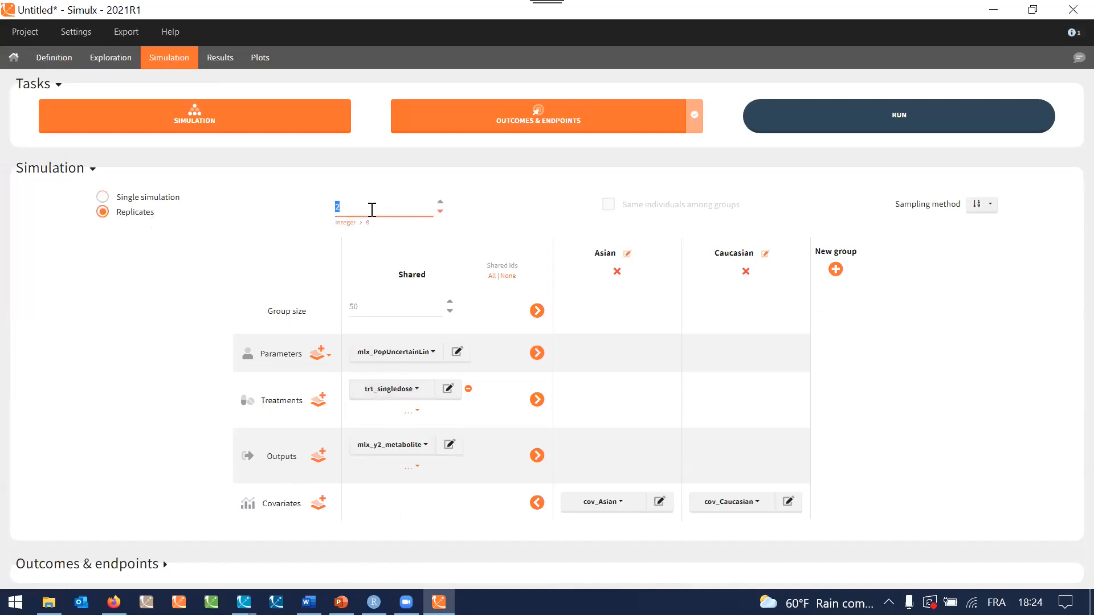
pyautogui.moveTo(372, 209); pyautogui.dragTo(328, 218)
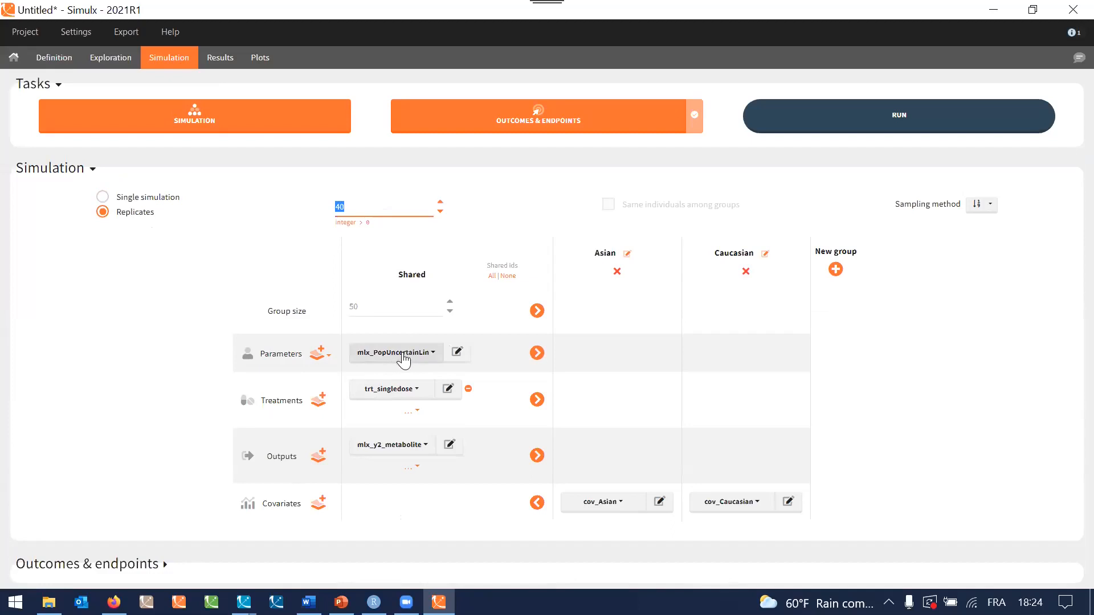
pyautogui.click(530, 215)
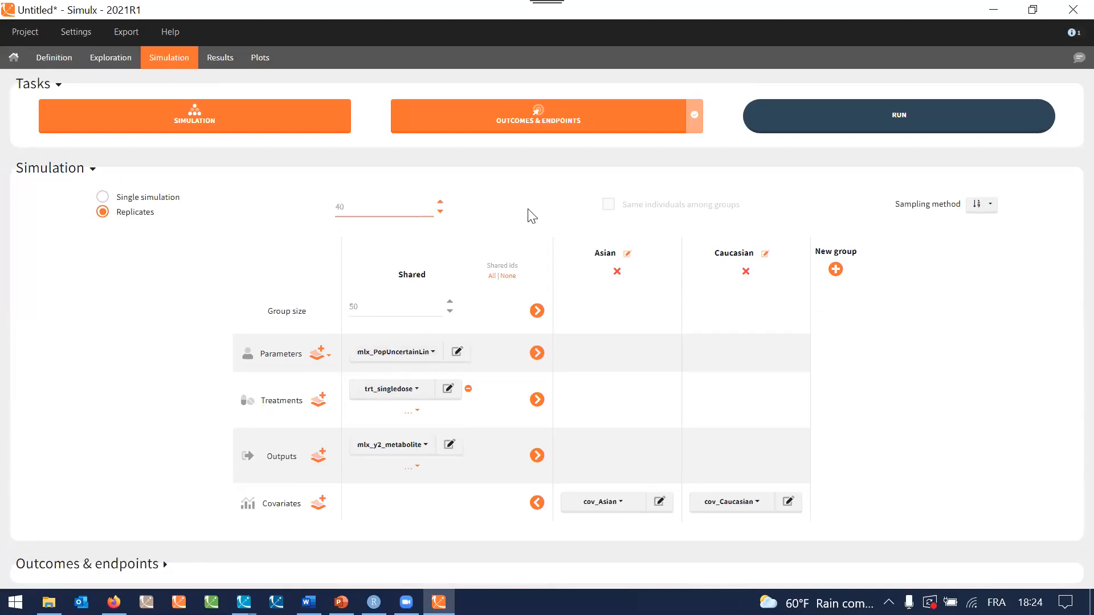
# Step: Run the replicated simulation and display more records of the group comparison table to review the test results per replicate
pyautogui.click(835, 121)
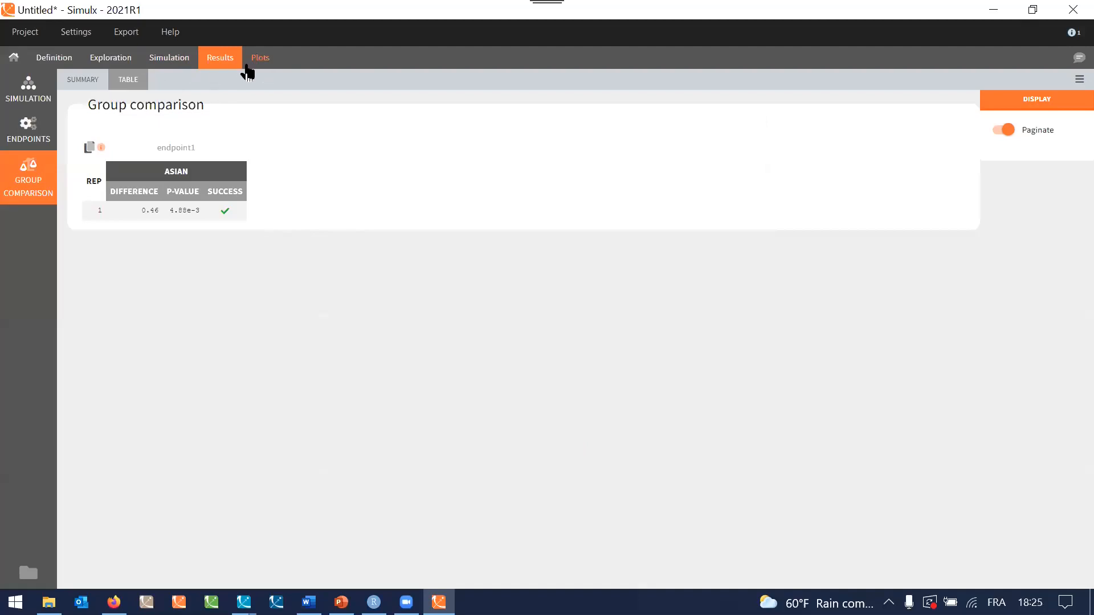
pyautogui.click(248, 64)
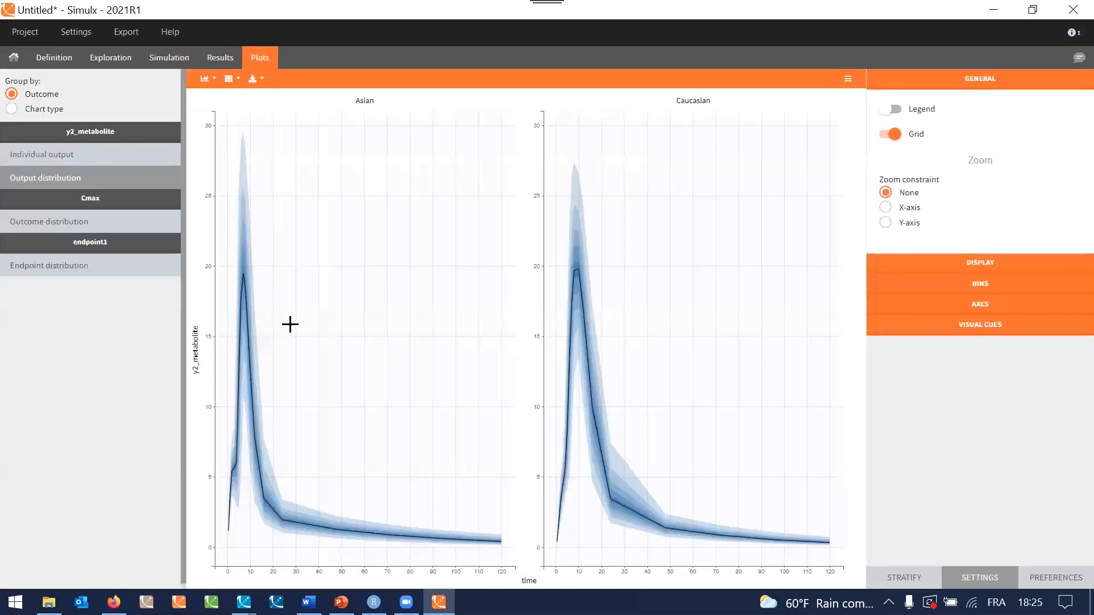
pyautogui.click(220, 61)
pyautogui.click(14, 196)
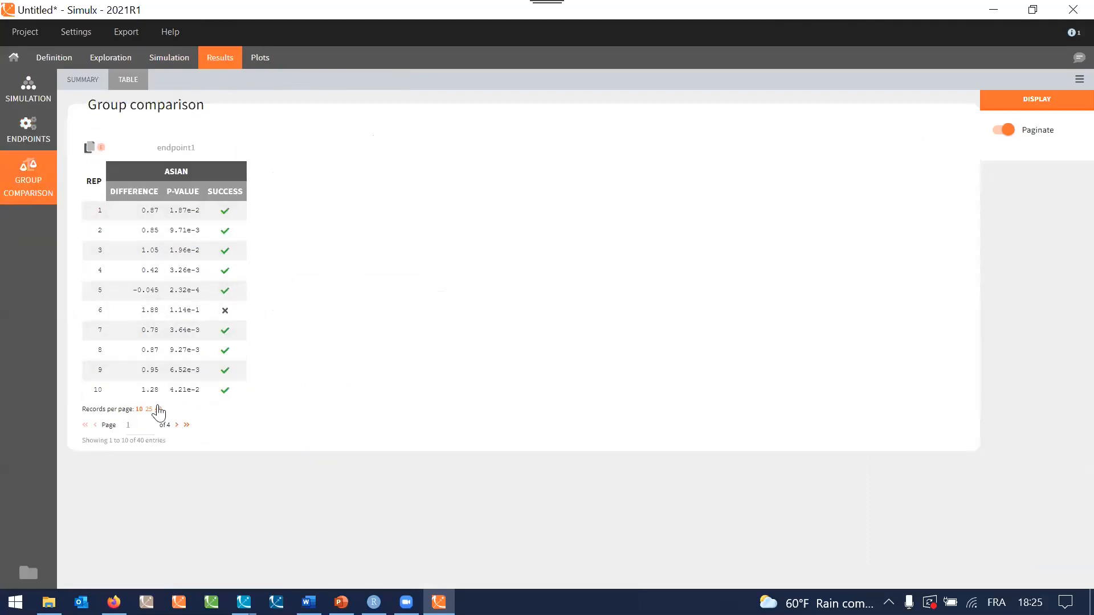
pyautogui.click(158, 409)
pyautogui.scroll(-2, 191, 374)
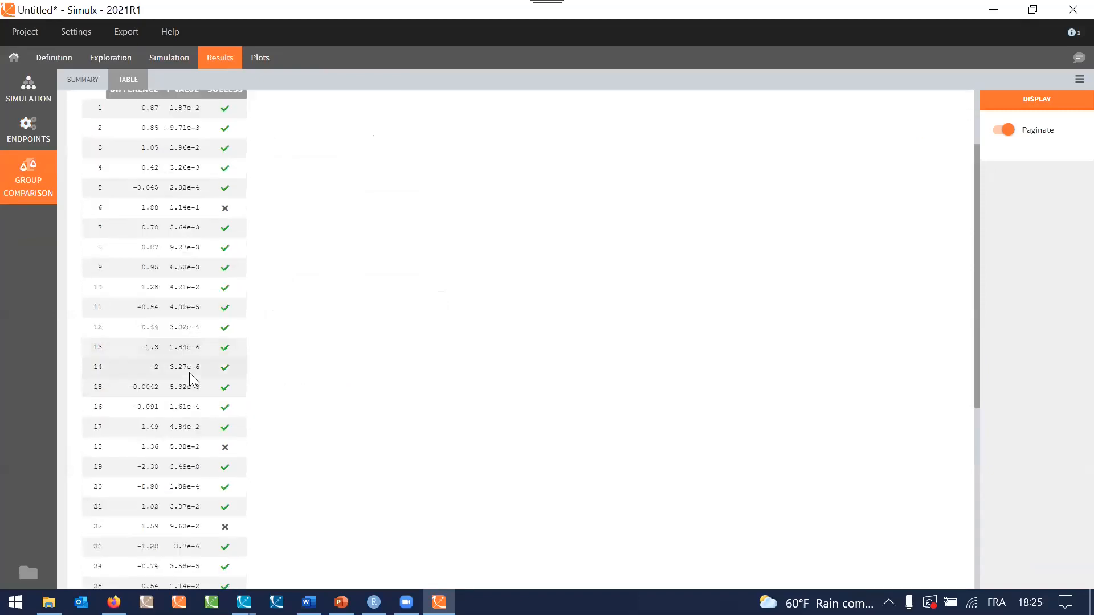
# Step: Review the group comparison's percentage of success over replicates and the simulated y2_metabolite output distribution plots by race
pyautogui.scroll(2, 191, 375)
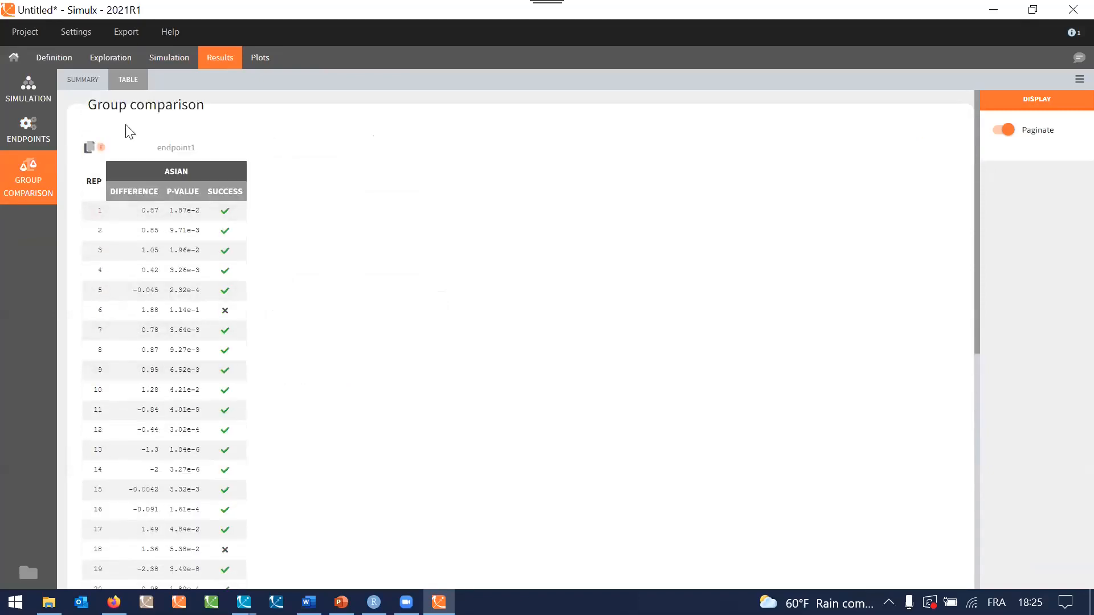
pyautogui.click(83, 83)
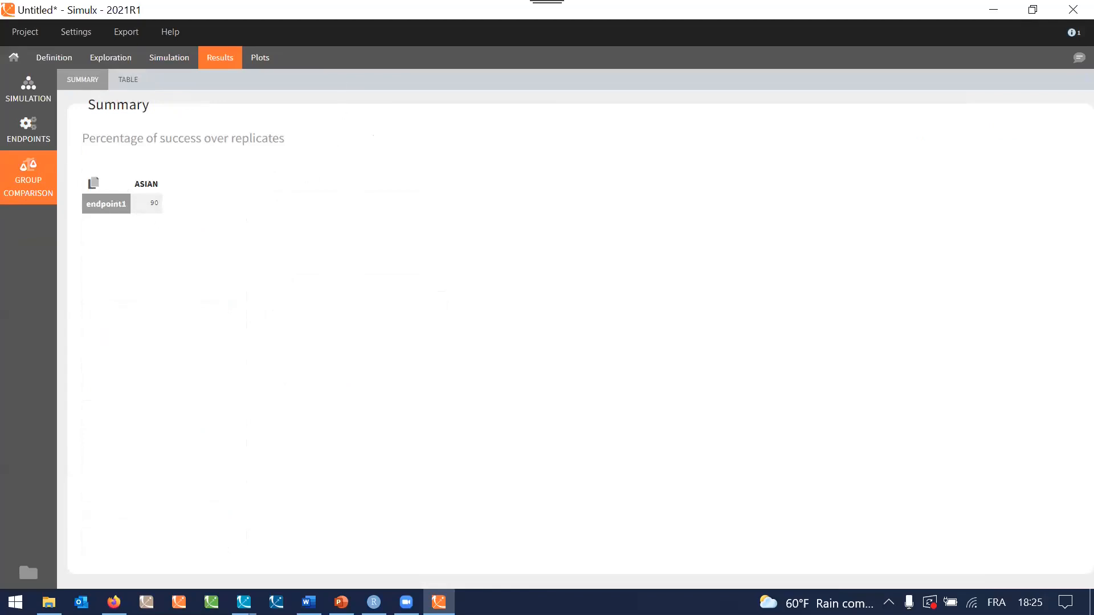
pyautogui.click(259, 59)
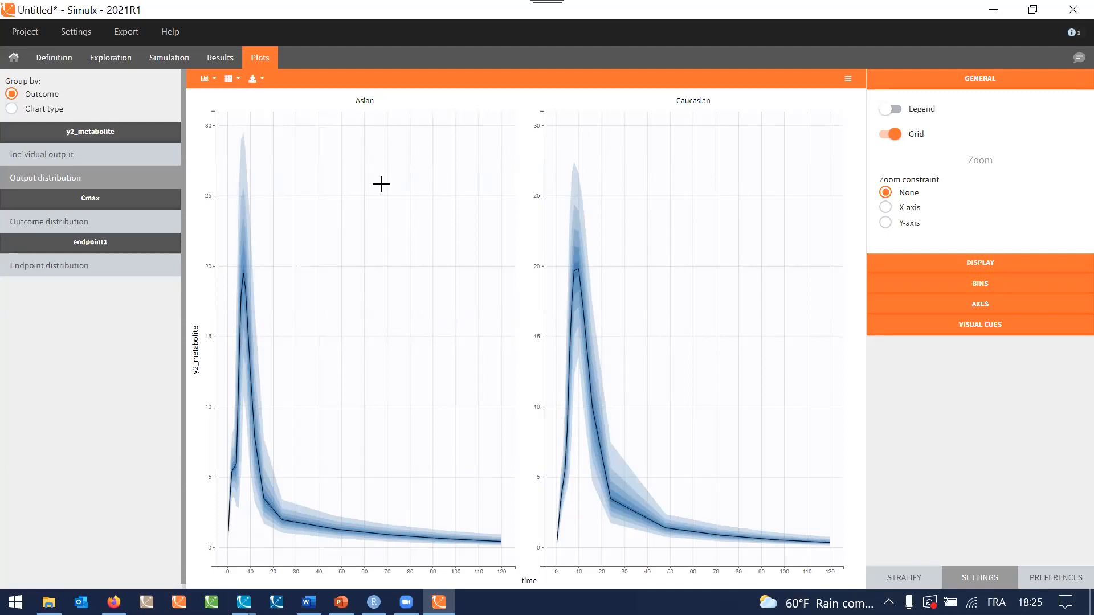
# Step: Export the simulated data and locate simulatedData.txt in the Simulation subfolder of the project's results folder
pyautogui.click(128, 26)
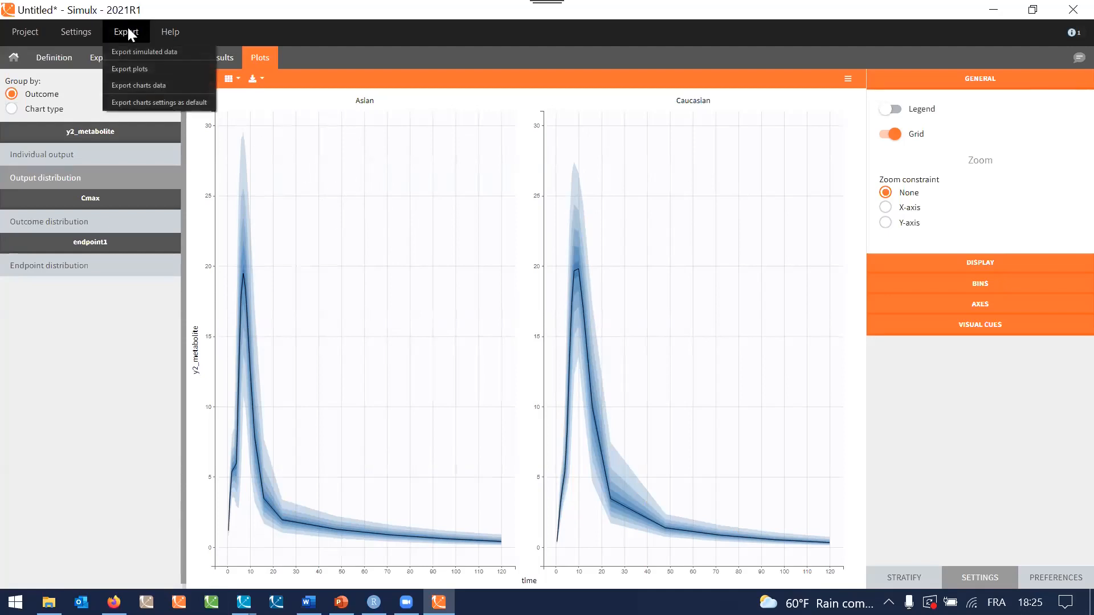
pyautogui.click(127, 49)
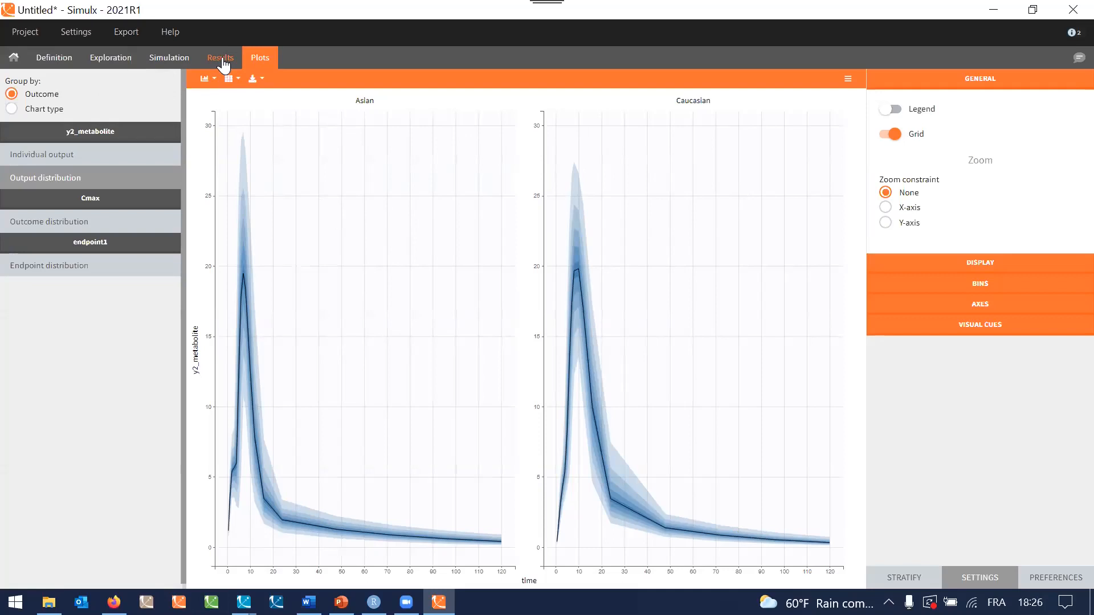
pyautogui.click(220, 58)
pyautogui.click(29, 573)
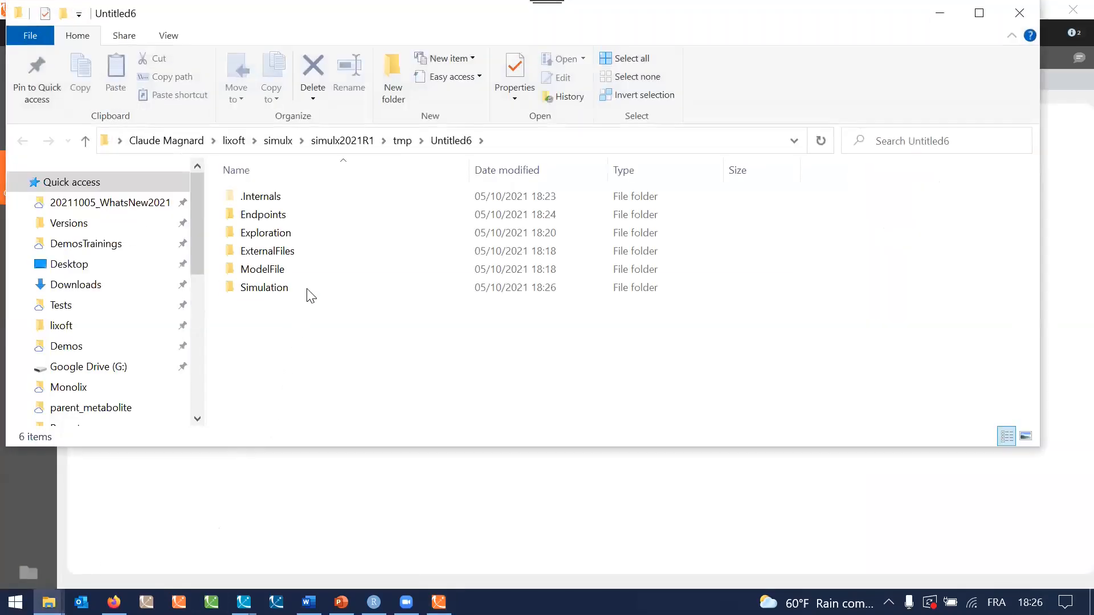
pyautogui.doubleClick(307, 291)
pyautogui.click(312, 258)
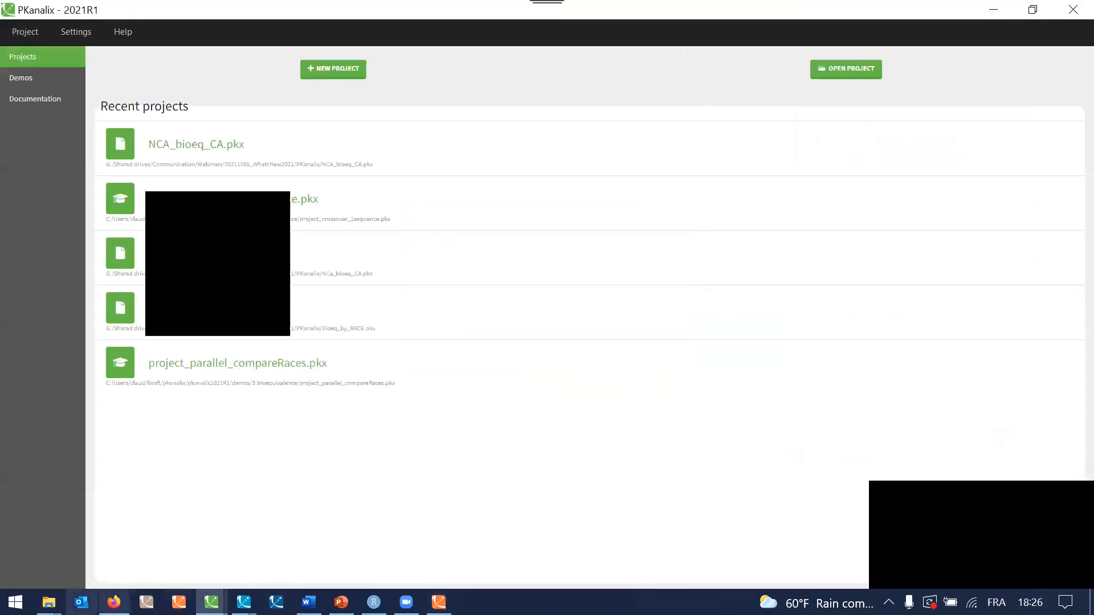
# Step: Copy the Simulation folder's path, create a new project in PKanalix and load simulatedData.txt from that folder as its data file
pyautogui.moveTo(49, 603)
pyautogui.click(277, 532)
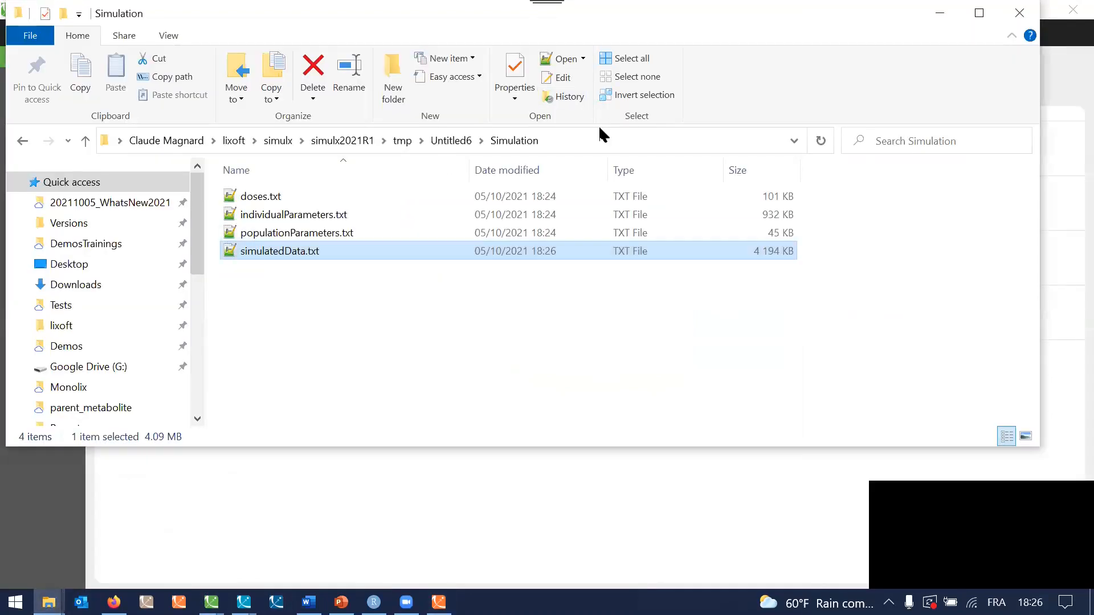
pyautogui.click(605, 146)
pyautogui.hotkey('alt', 'Tab')
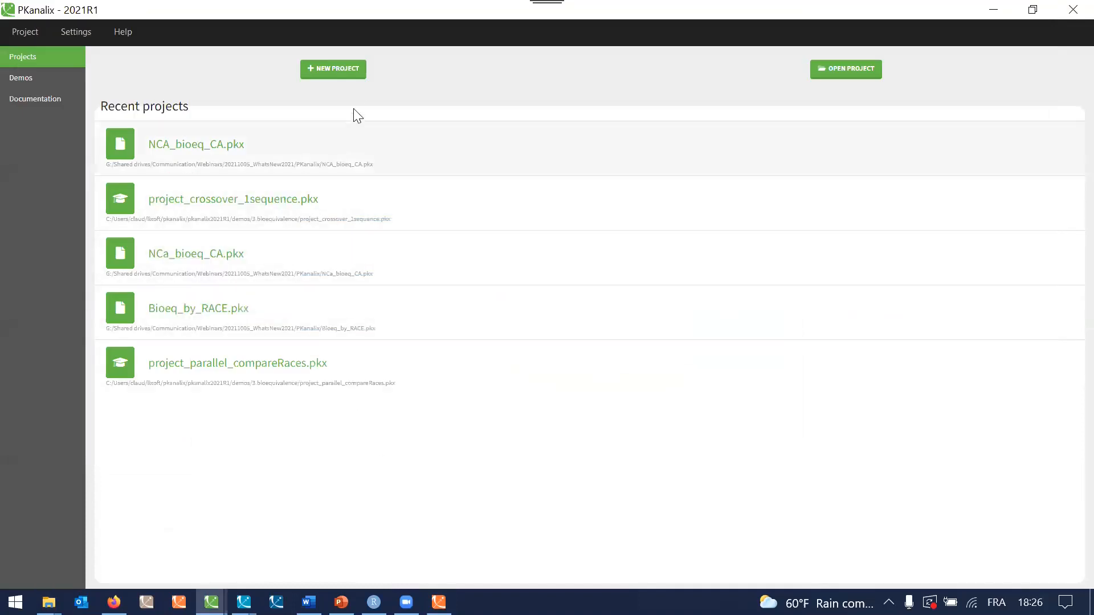
pyautogui.click(348, 75)
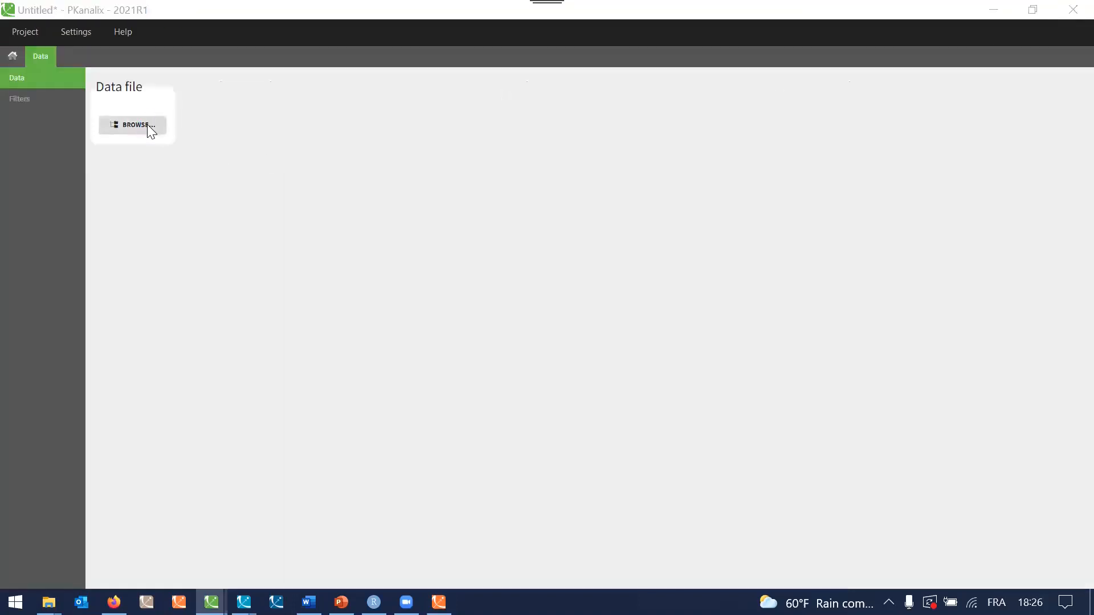
pyautogui.click(147, 124)
pyautogui.click(372, 45)
pyautogui.write('C:\\Users\\claud\\lixoft\\simulx\\simulx2021R1\\tmp\\Untitled\\Simulation')
pyautogui.press('Return')
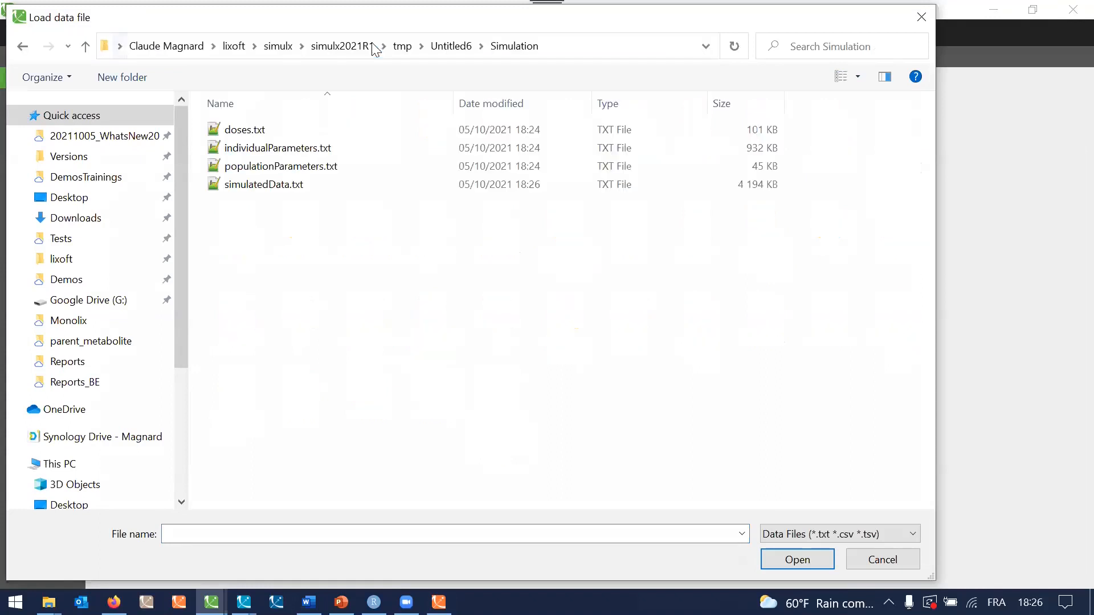
pyautogui.doubleClick(360, 182)
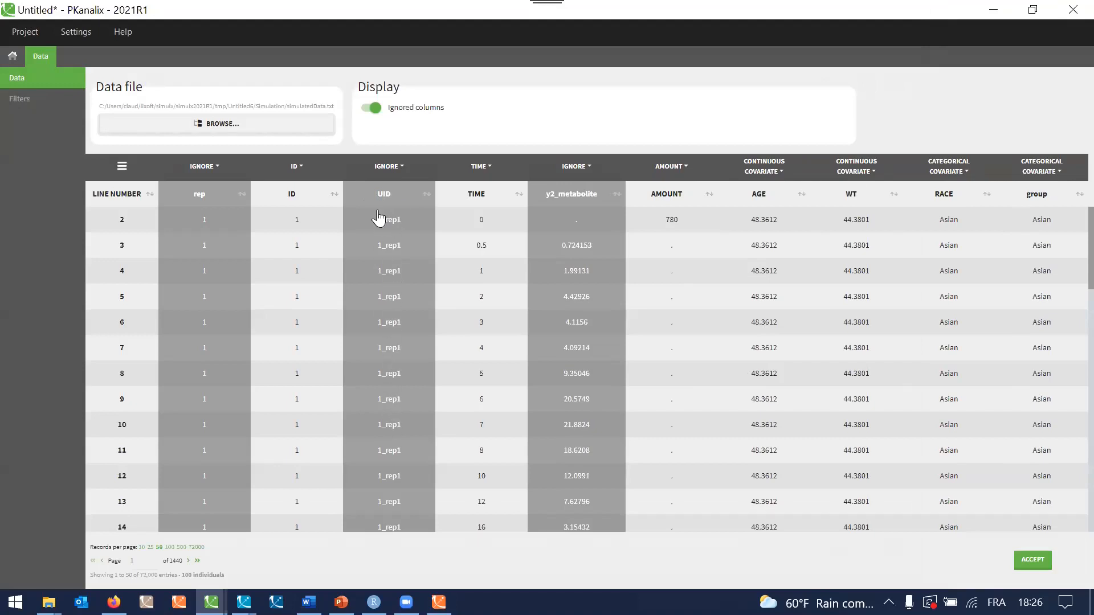
# Step: Tag the ID column as ignored, UID as the ID and rep as a categorical covariate
pyautogui.click(316, 169)
pyautogui.click(313, 184)
pyautogui.click(382, 170)
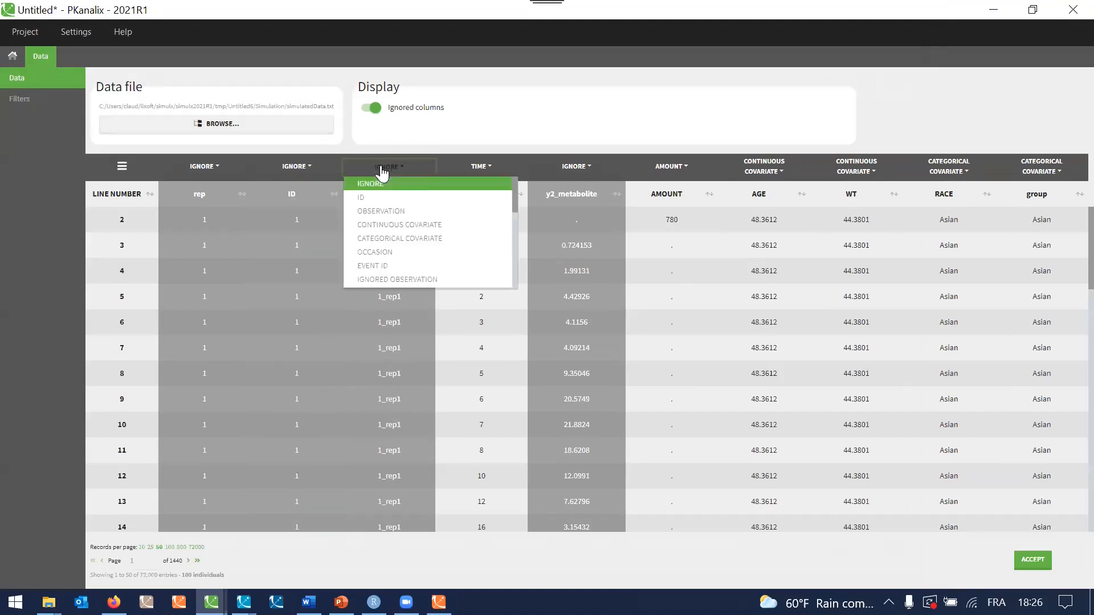
pyautogui.click(376, 198)
pyautogui.click(201, 169)
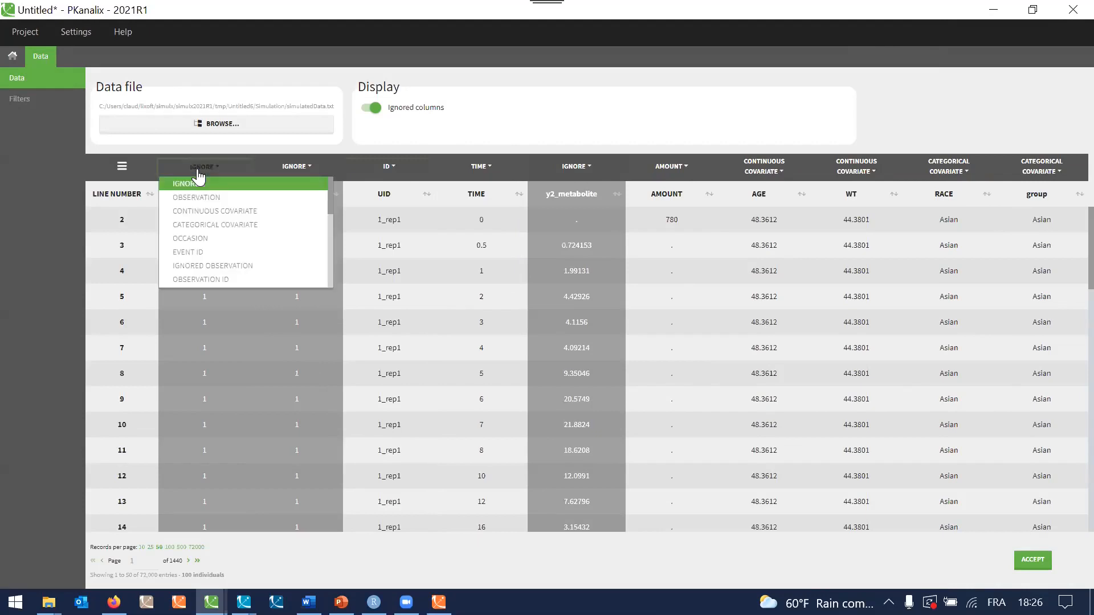
pyautogui.click(197, 224)
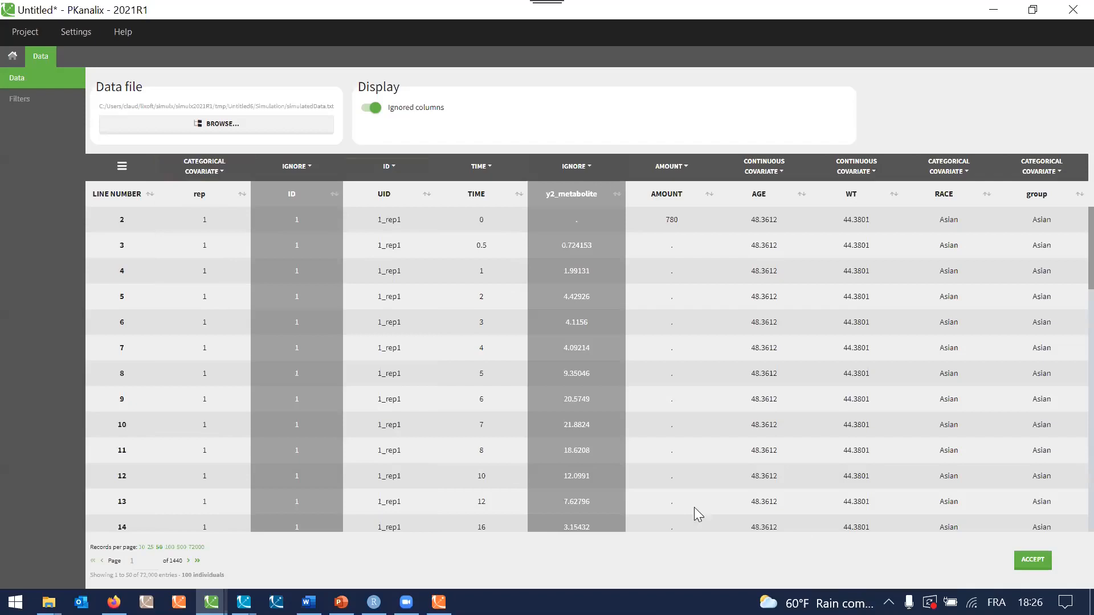
# Step: Tag the y2_metabolite column as the observation and accept the dataset
pyautogui.click(1033, 559)
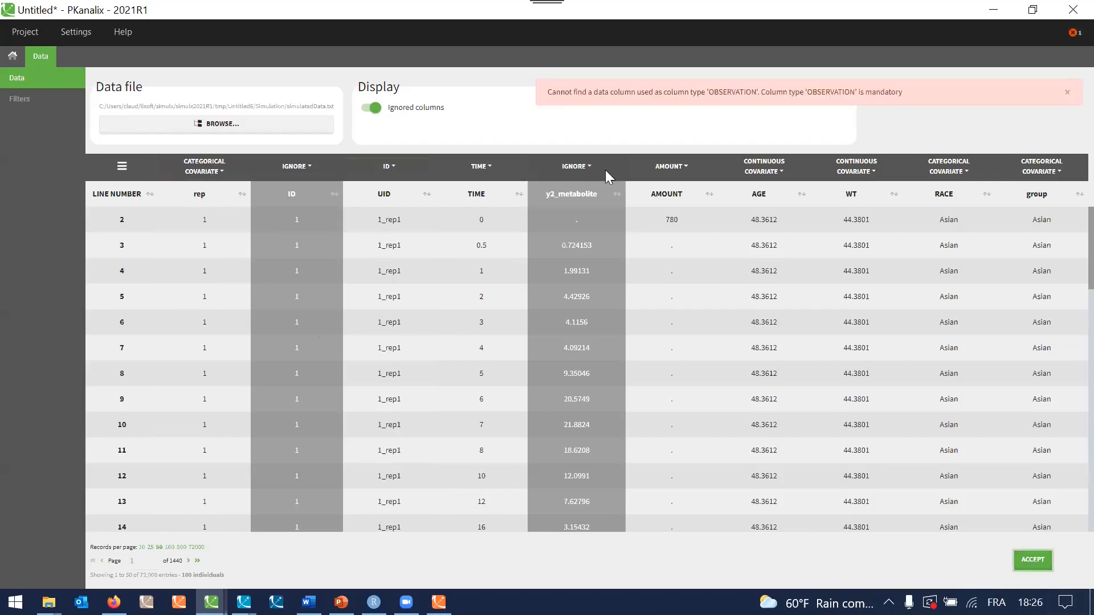
pyautogui.click(570, 167)
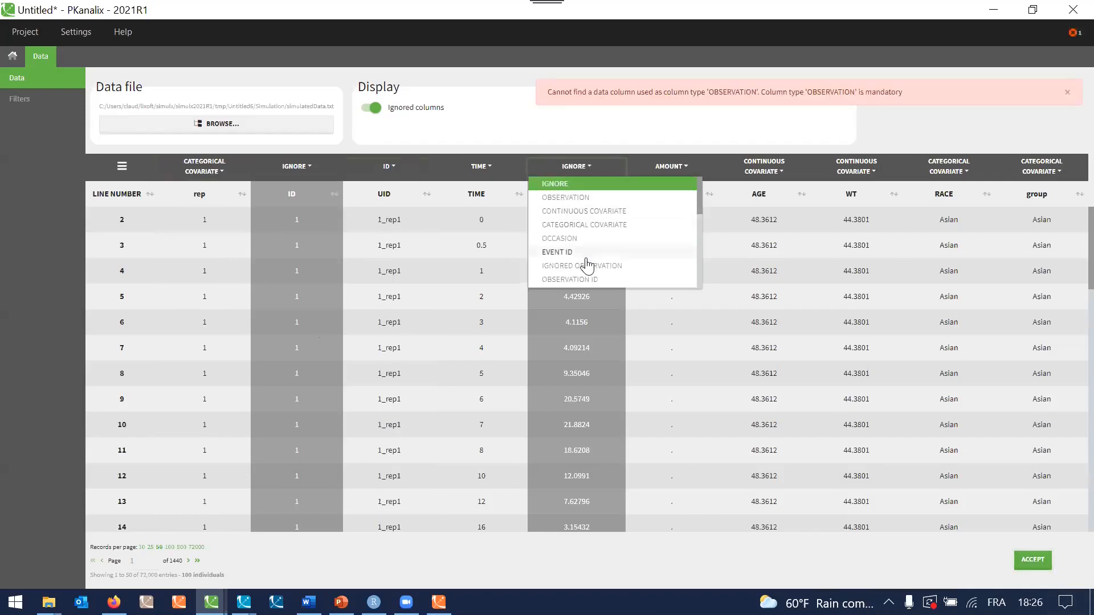
pyautogui.click(570, 197)
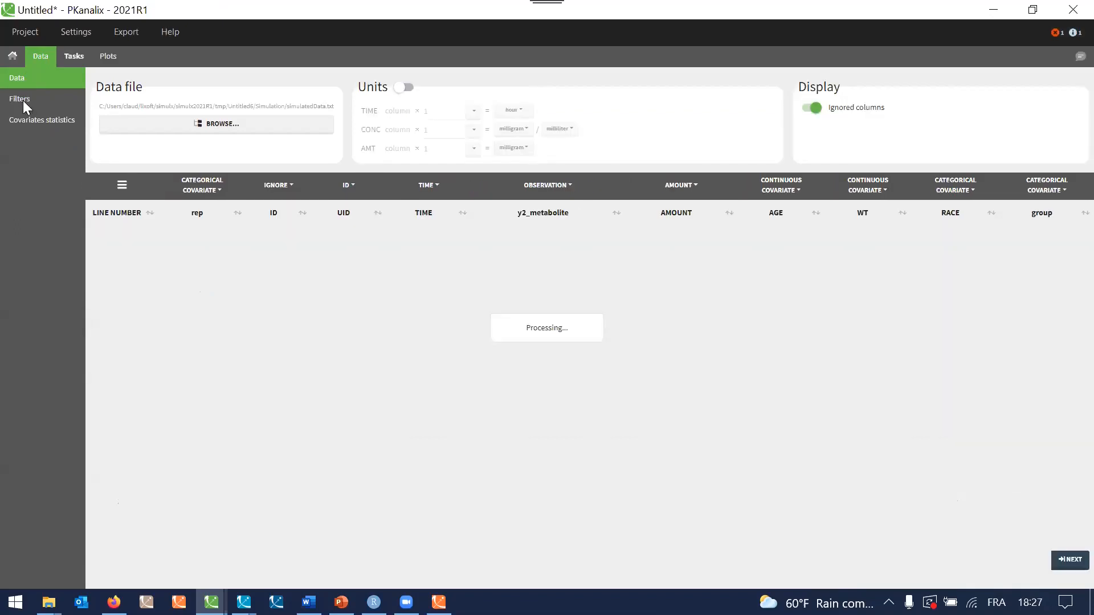
# Step: Create a filtered dataset that selects the ids with rep = 1 and apply it to the project
pyautogui.click(23, 100)
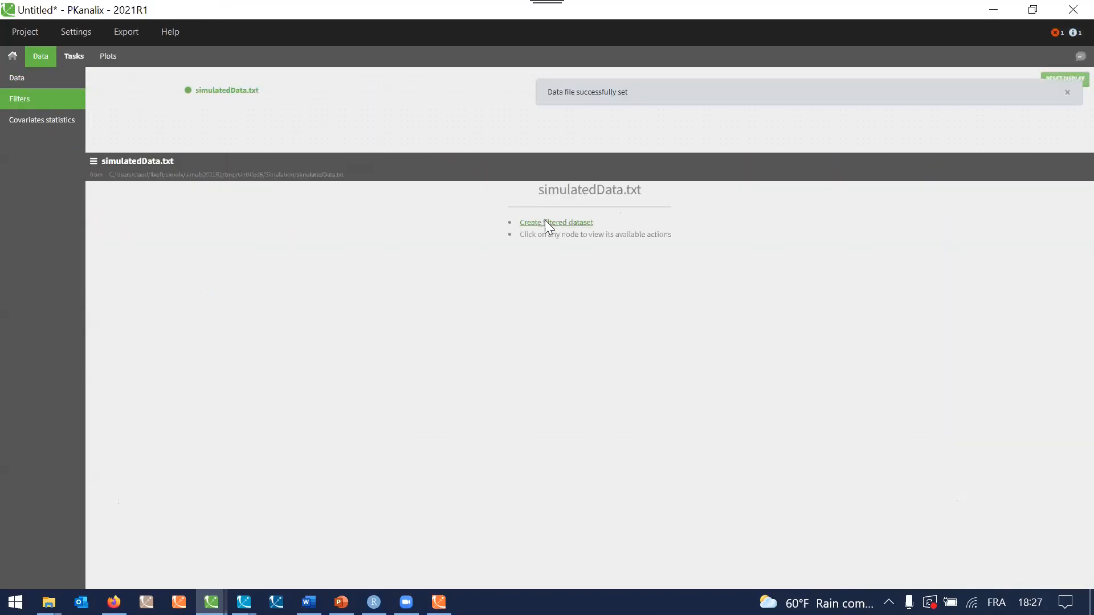
pyautogui.click(546, 223)
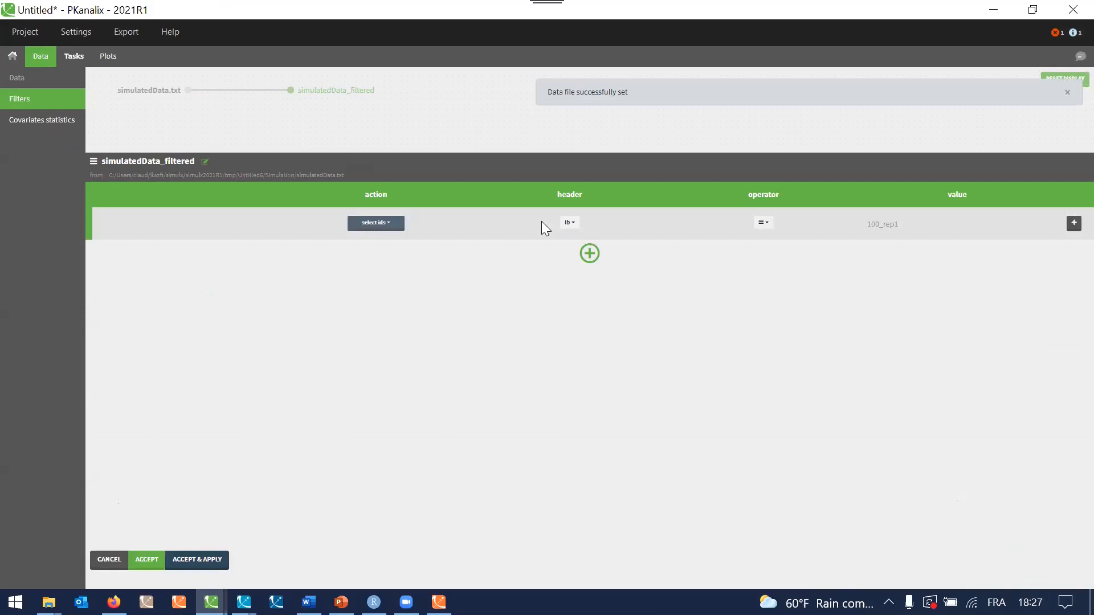
pyautogui.click(570, 223)
pyautogui.click(605, 376)
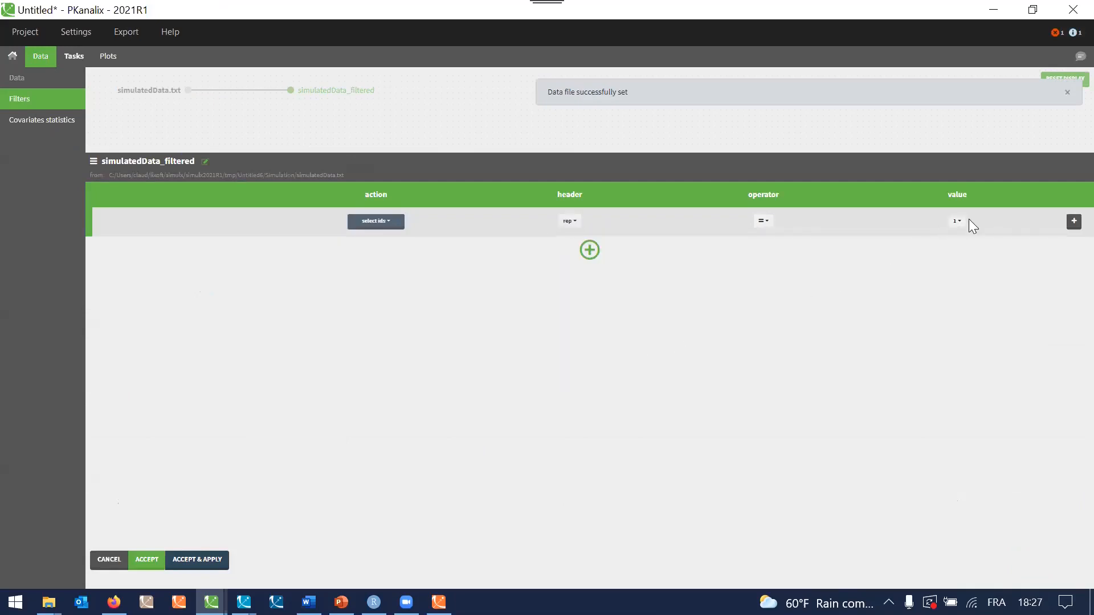
pyautogui.click(223, 557)
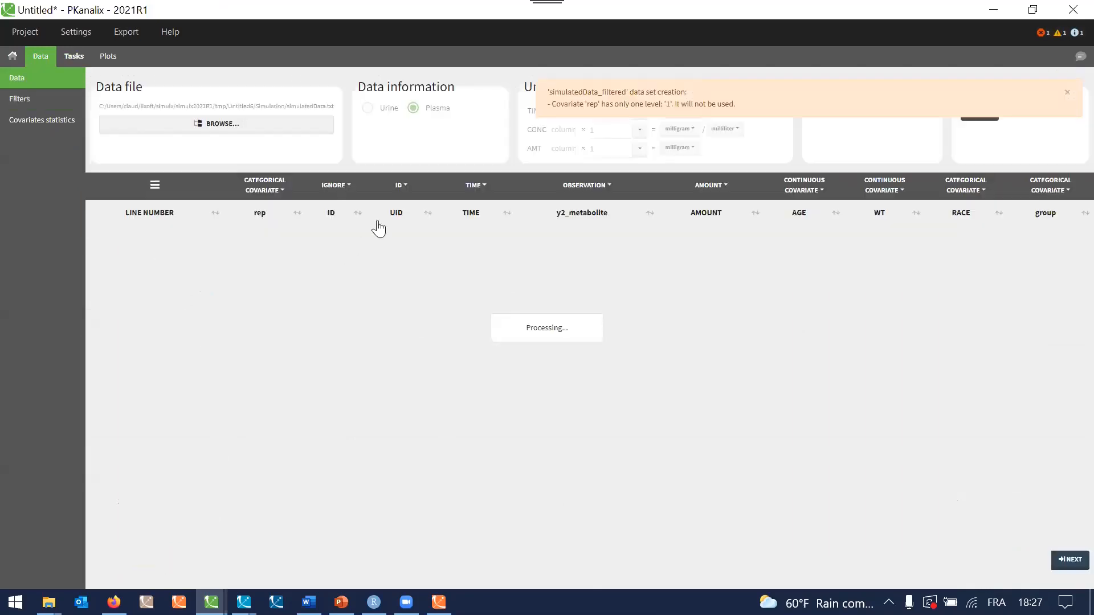
# Step: Enable the bioequivalence task and run it together with the non compartmental analysis
pyautogui.click(71, 56)
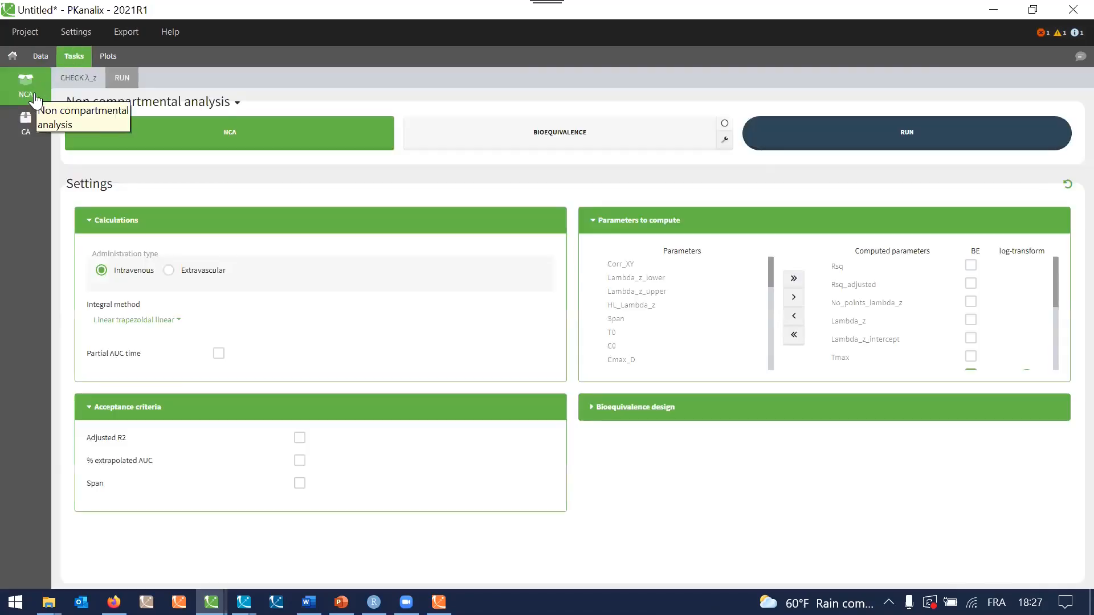
pyautogui.click(723, 124)
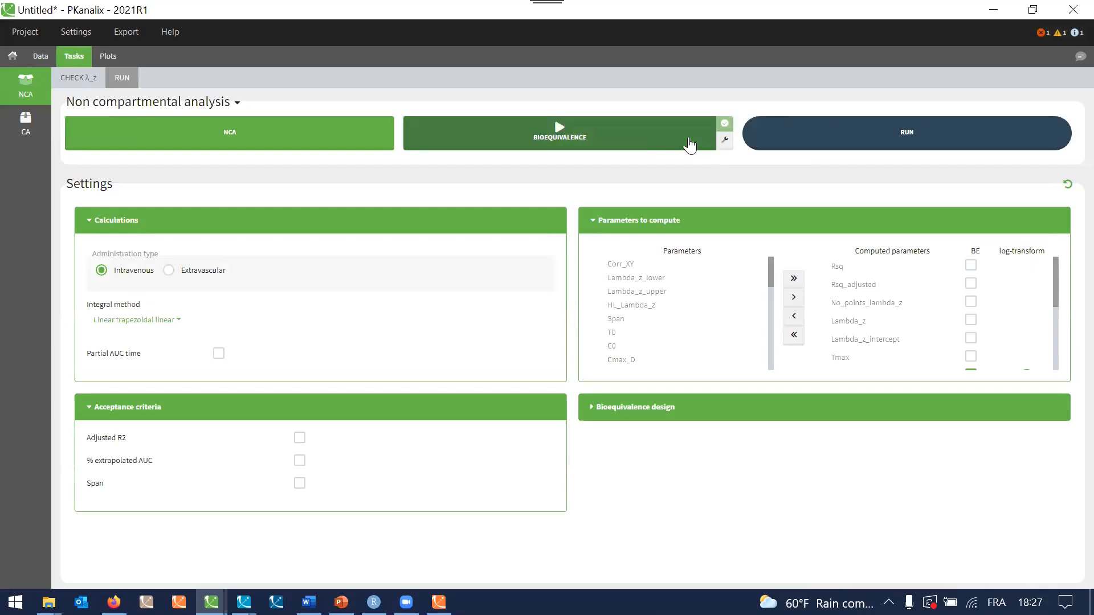
pyautogui.click(853, 137)
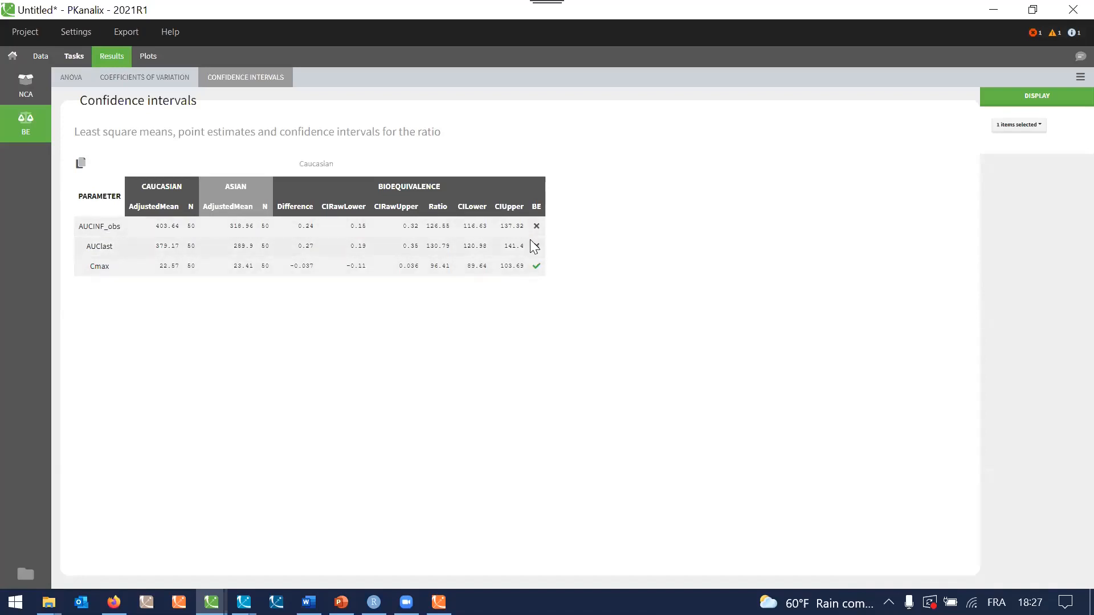
# Step: View the bioequivalence confidence intervals plot for AUCINF_obs, AUClast and Cmax, and switch back to the presentation slides
pyautogui.click(149, 59)
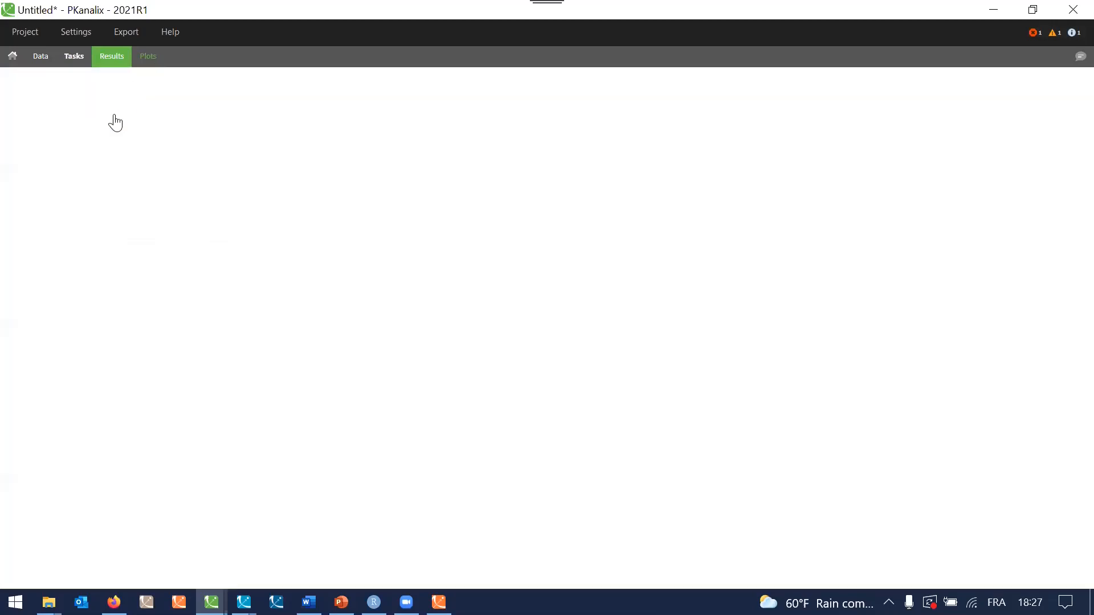
pyautogui.click(64, 310)
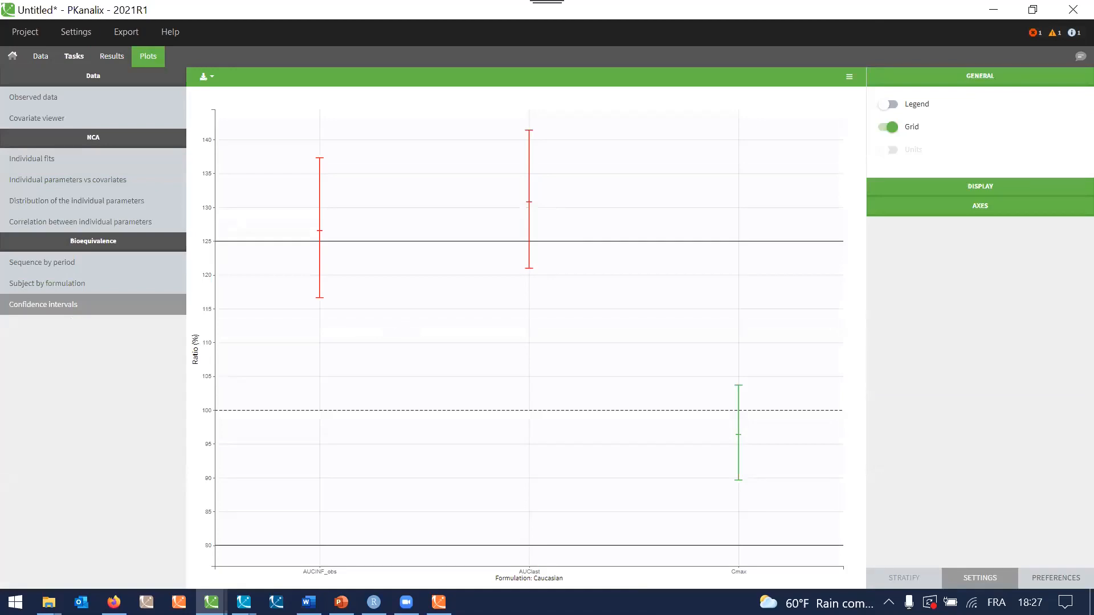
pyautogui.hotkey('alt', 'Tab')
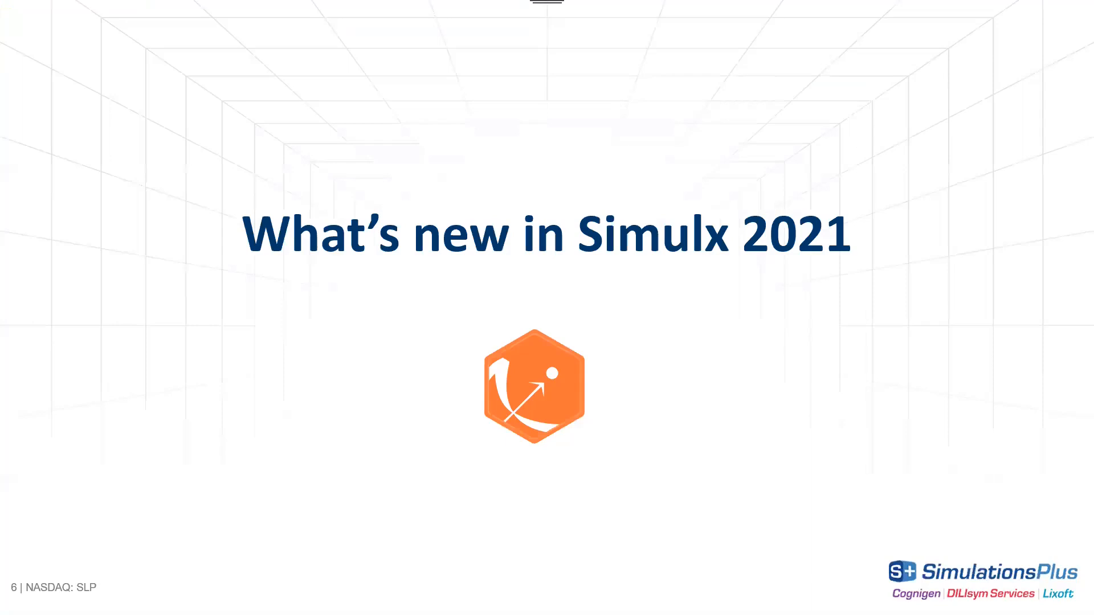